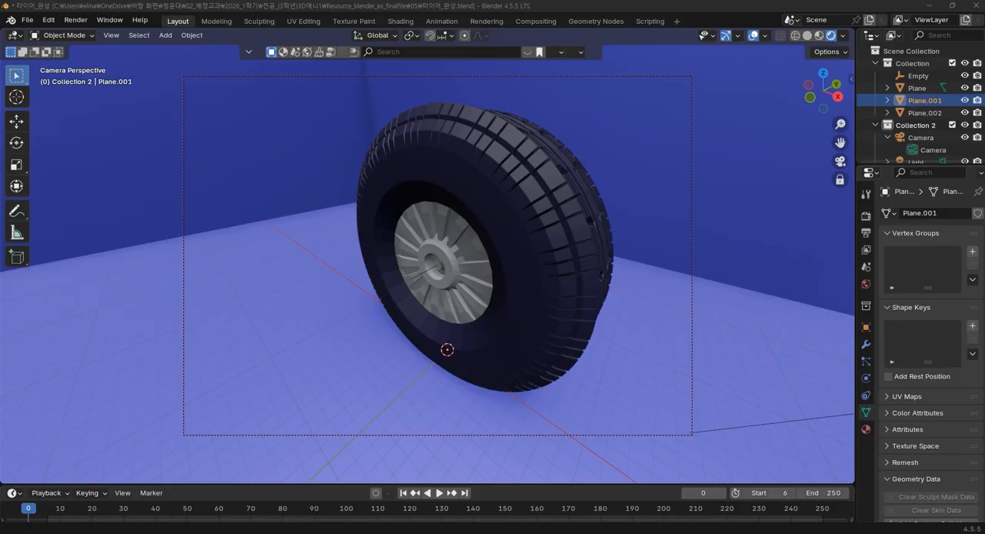
middle_click_drag(654, 287, 740, 268)
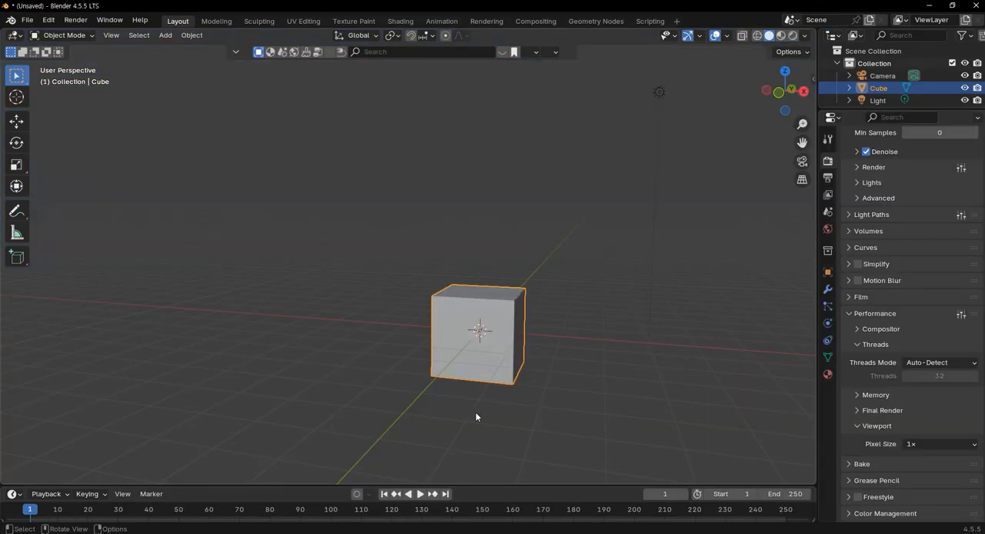
Delete the default object and add a mesh plane at the origin, viewed from directly above
key("x")
left_click(475, 413)
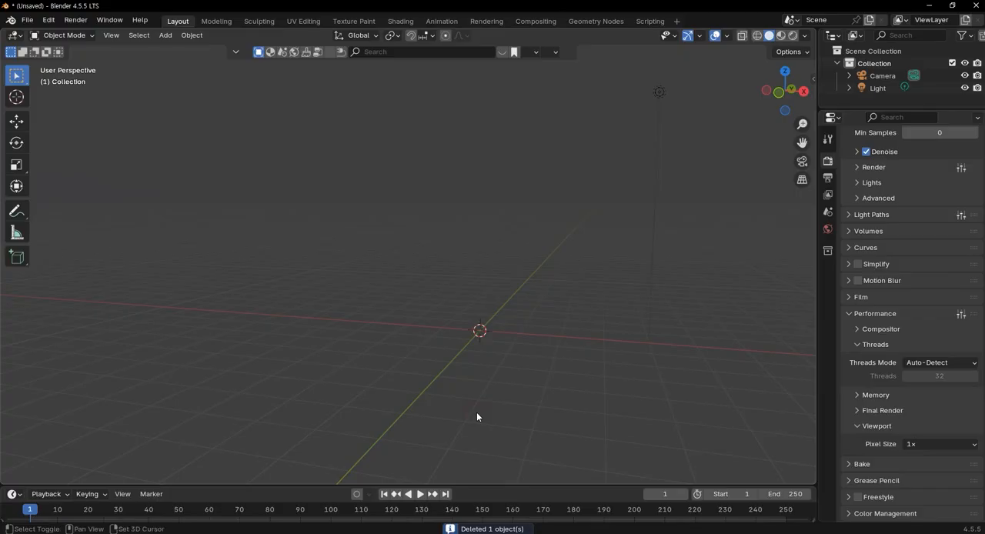
key("shift+a")
mouse_move(472, 287)
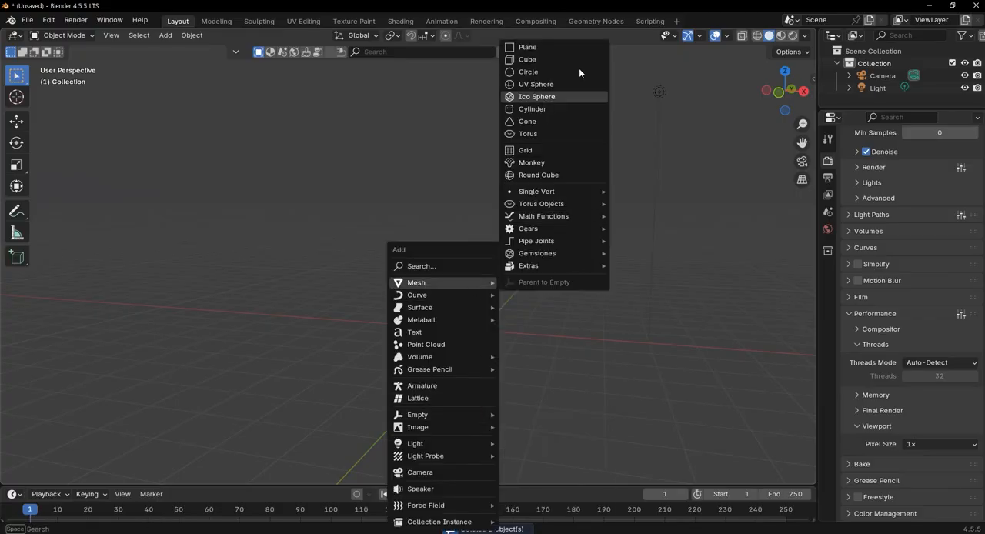
left_click(529, 48)
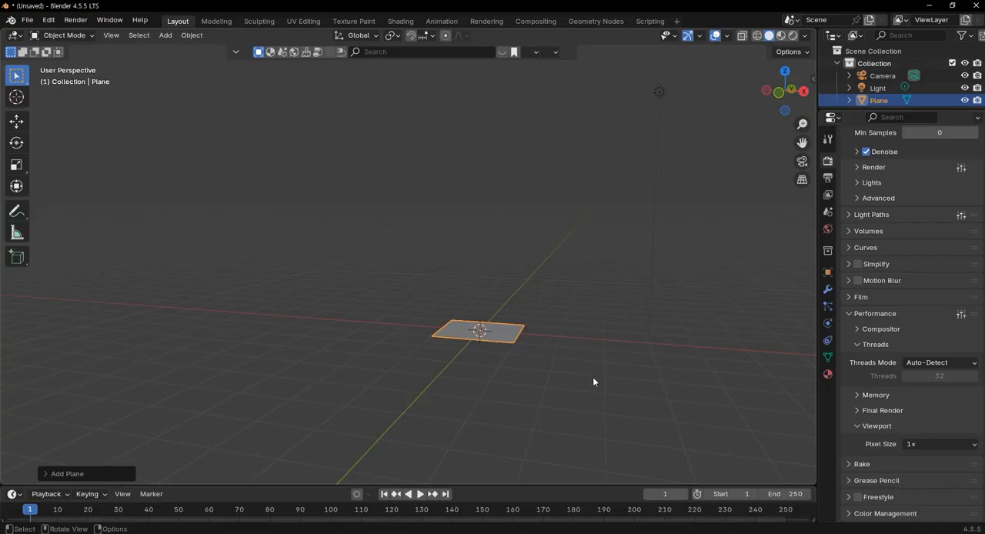
key("KP_7")
scroll(585, 373, "up", 3)
middle_click_drag(602, 365, 450, 169, "shift")
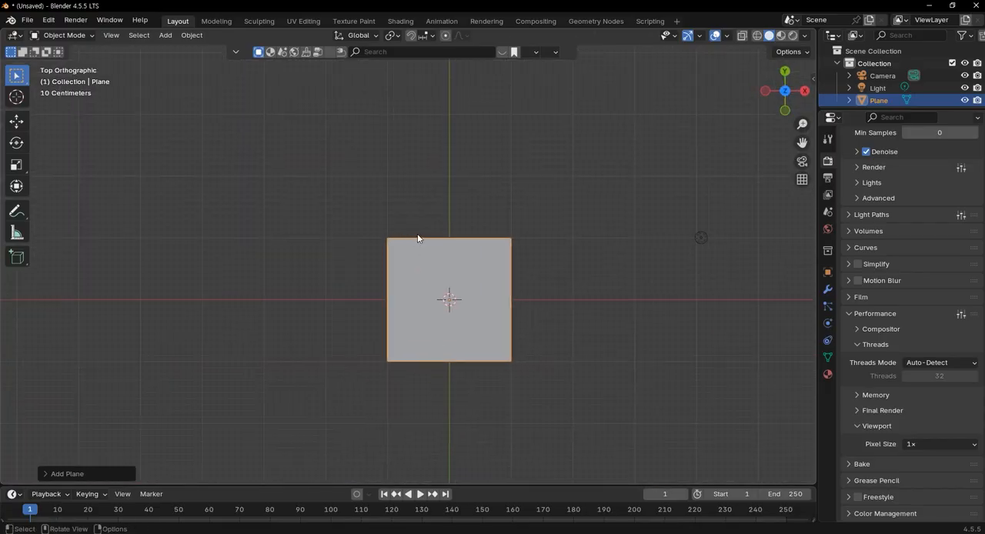
key("s")
key("y")
left_click(460, 157)
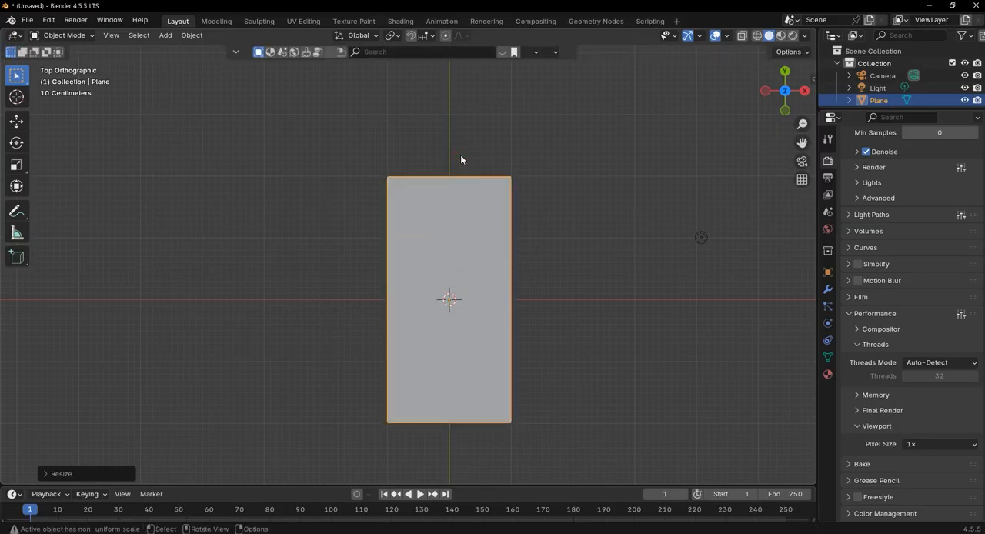
key("ctrl+z")
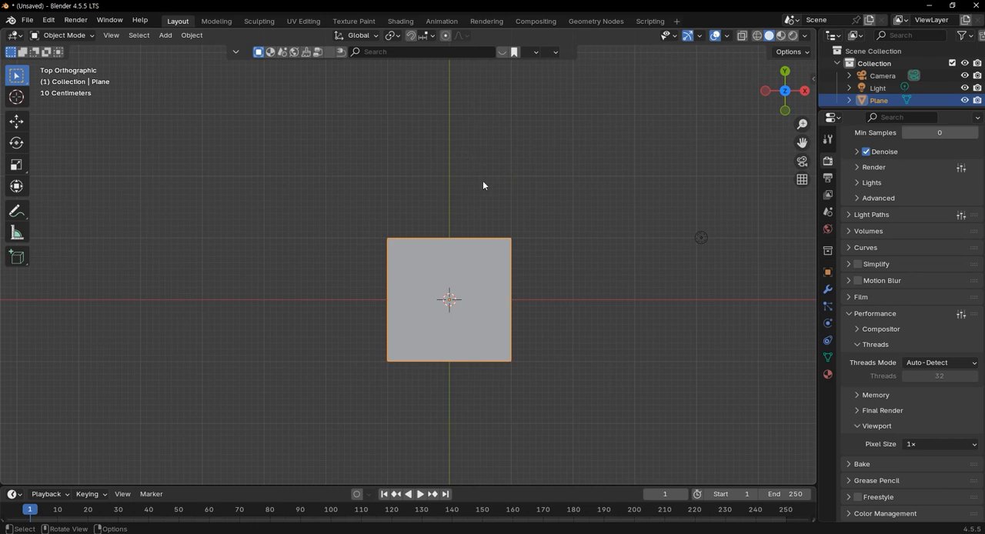
Scale the plane by exactly 2 along the Y axis
key("s")
type("y2")
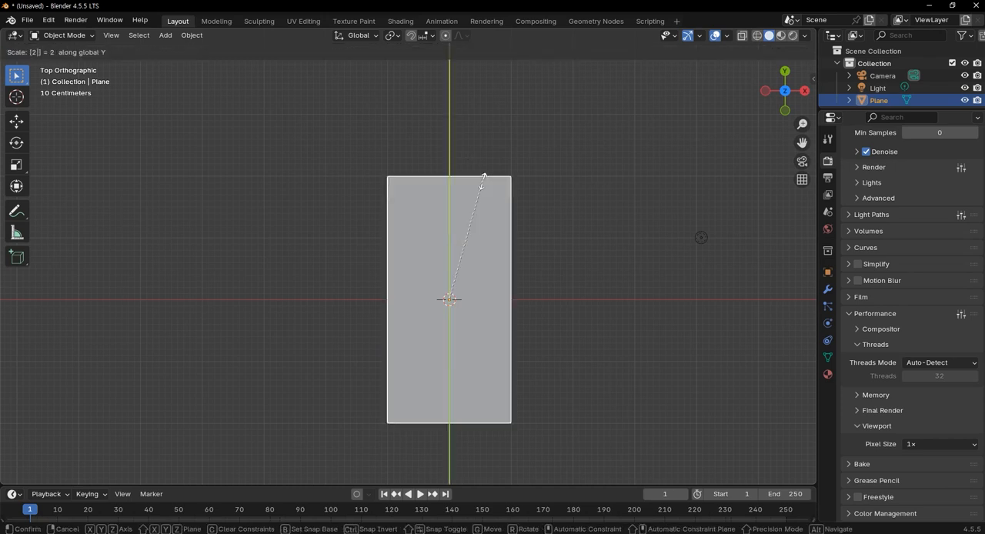
key("Return")
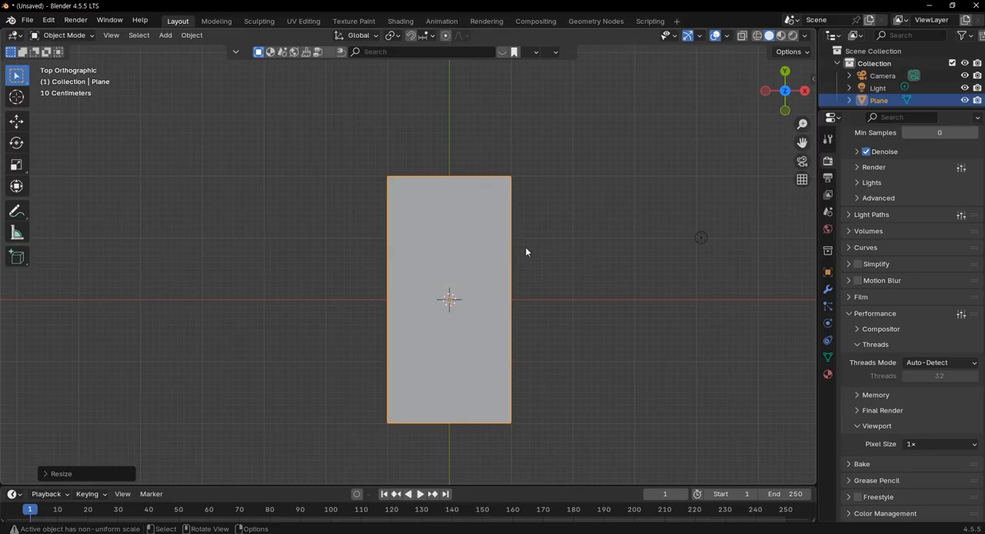
In Edit Mode, add two evenly spaced loop cuts across the plane's width, without sliding them
key("Tab")
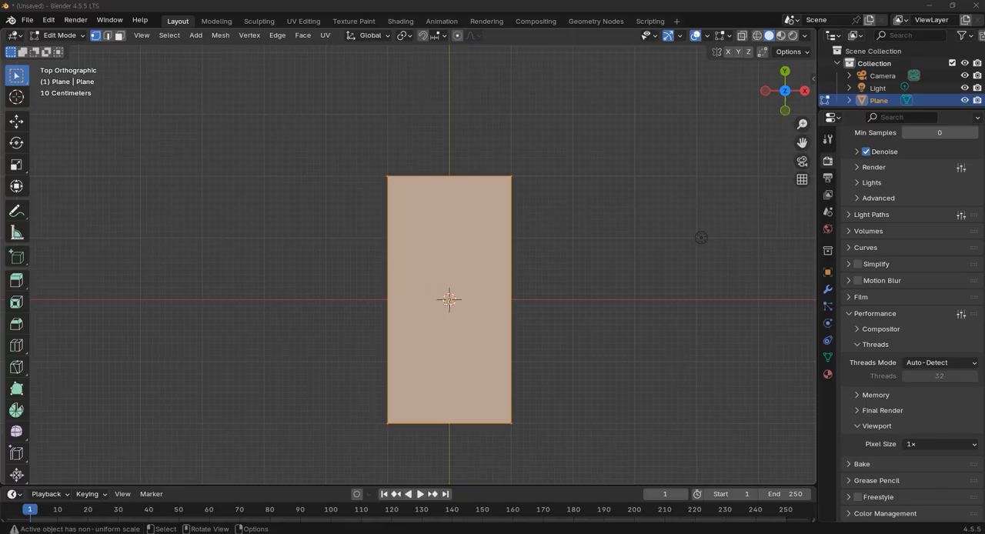
scroll(487, 320, "up", 1)
key("ctrl+r")
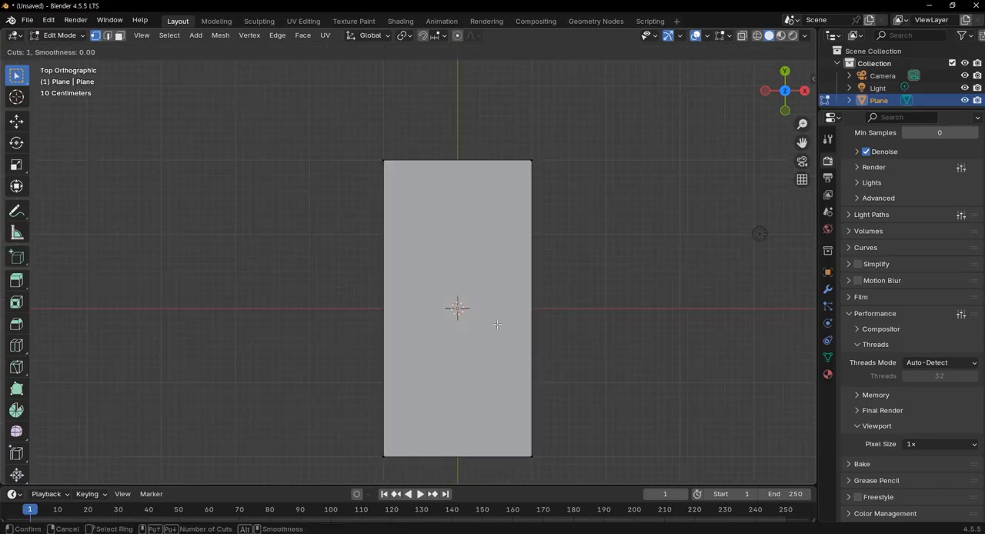
scroll(524, 358, "up", 2)
scroll(523, 359, "down", 1)
left_click(523, 358)
right_click(523, 359)
Spread the two new edge loops apart along Y by a factor of about 1.95, towards the plane's ends
key("s")
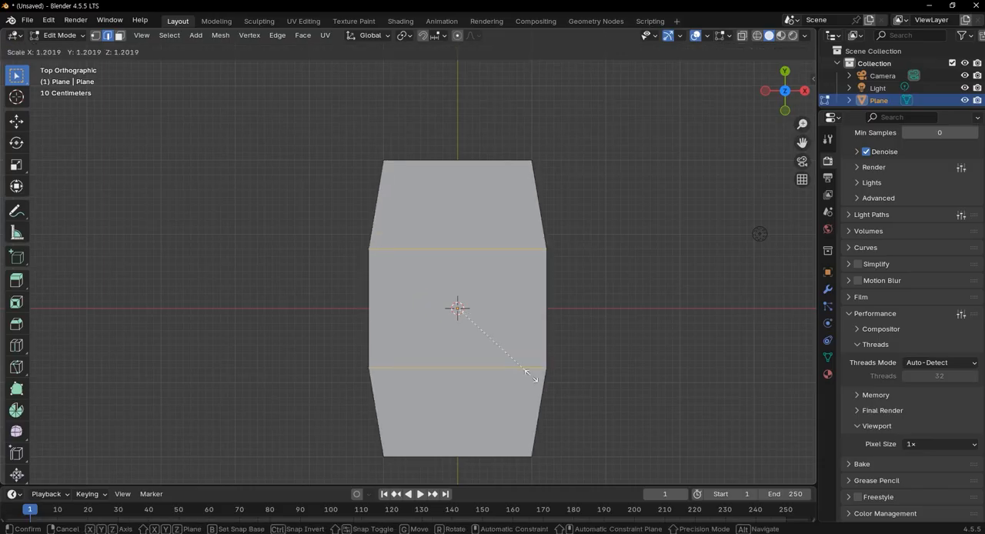
key("y")
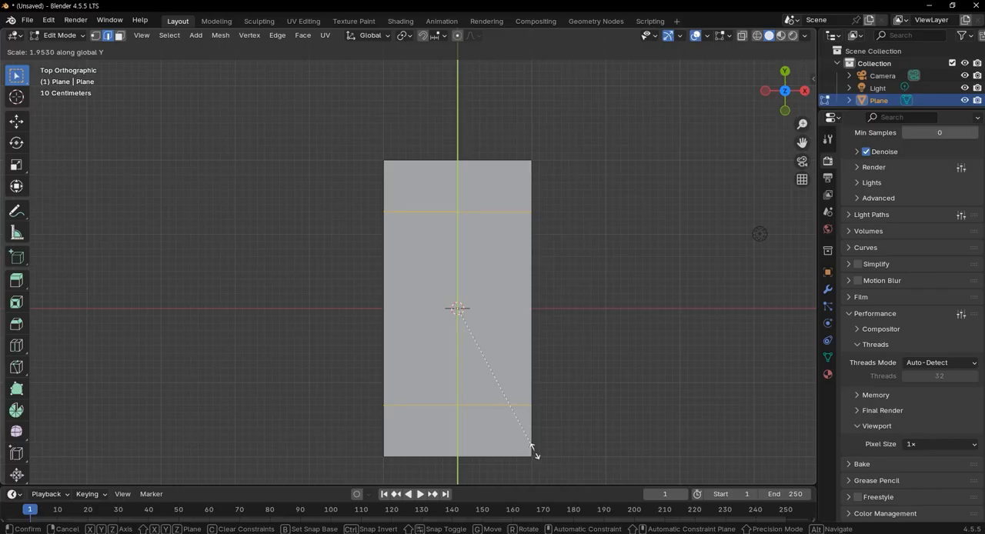
left_click(532, 449)
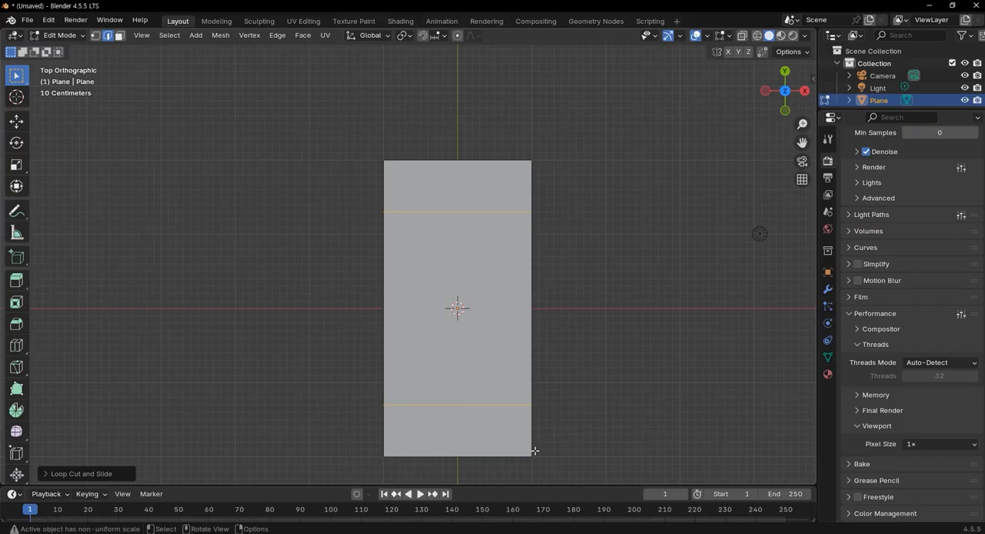
key("g")
key("x")
key("z")
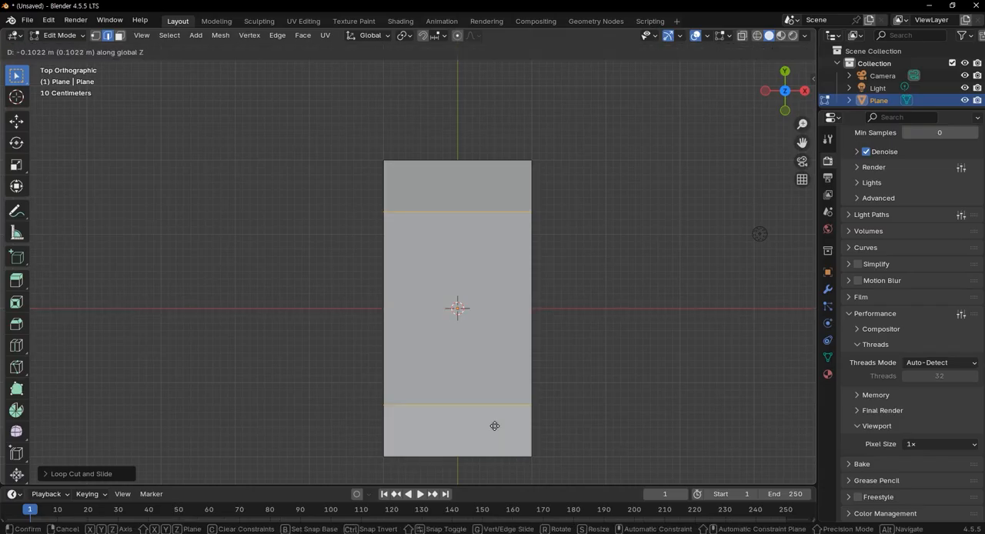
left_click(416, 337)
Raise the two inner edge loops along Z so the plane becomes a flat-topped arch with sloping ends
middle_click_drag(416, 337, 413, 312)
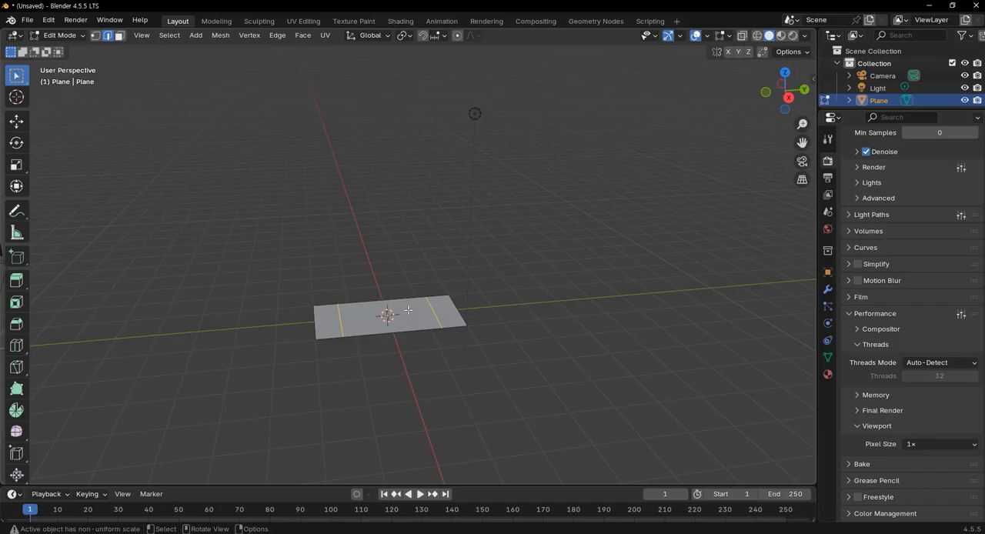
key("g")
key("z")
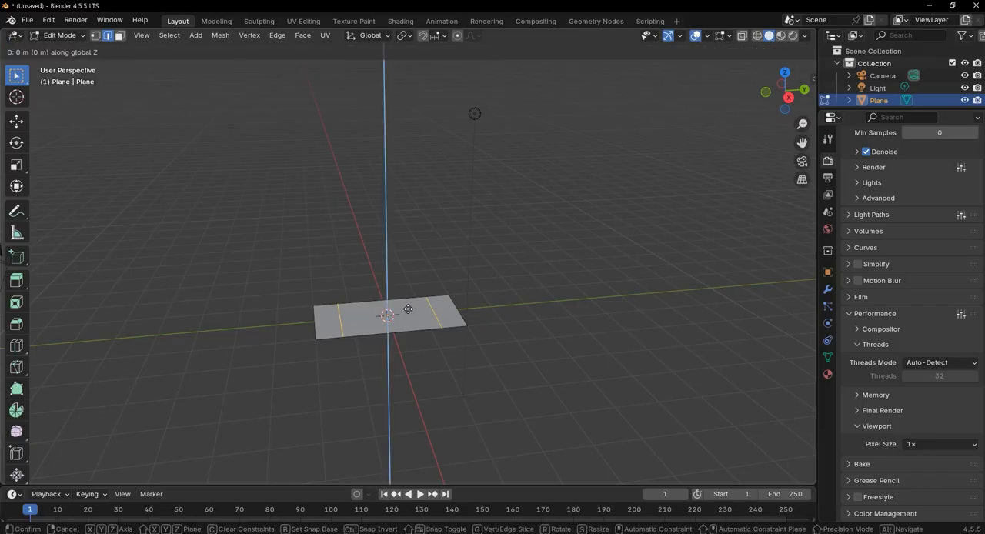
left_click(414, 277)
scroll(404, 313, "up", 2)
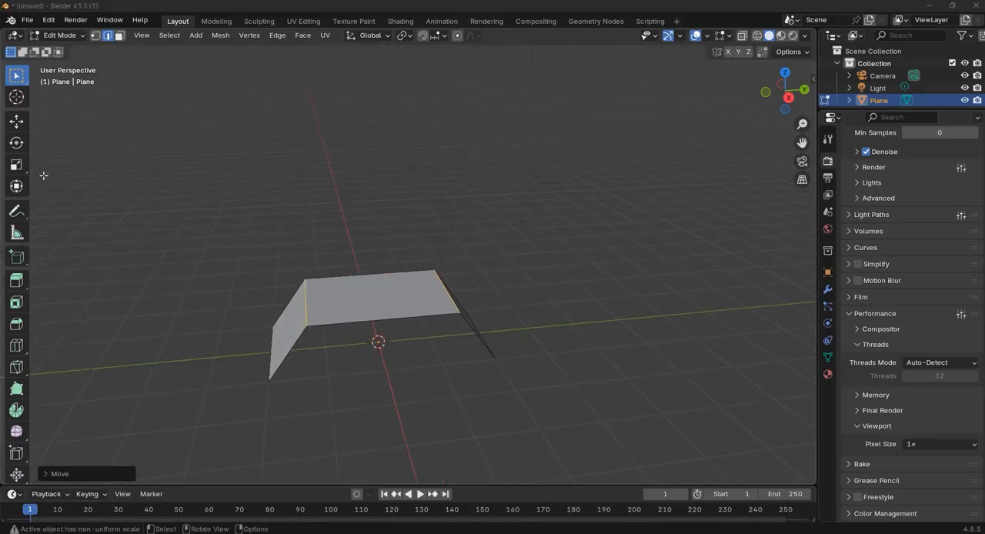
Select both lower end edges of the arch and extrude them about 1 m straight down along Z
middle_click_drag(337, 415, 370, 334)
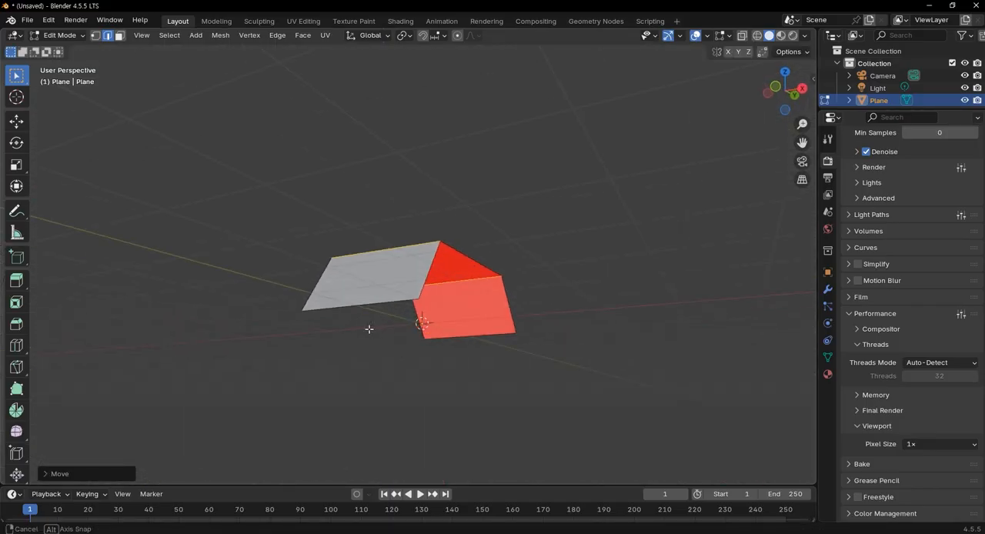
left_click(355, 306)
left_click(467, 335, "shift")
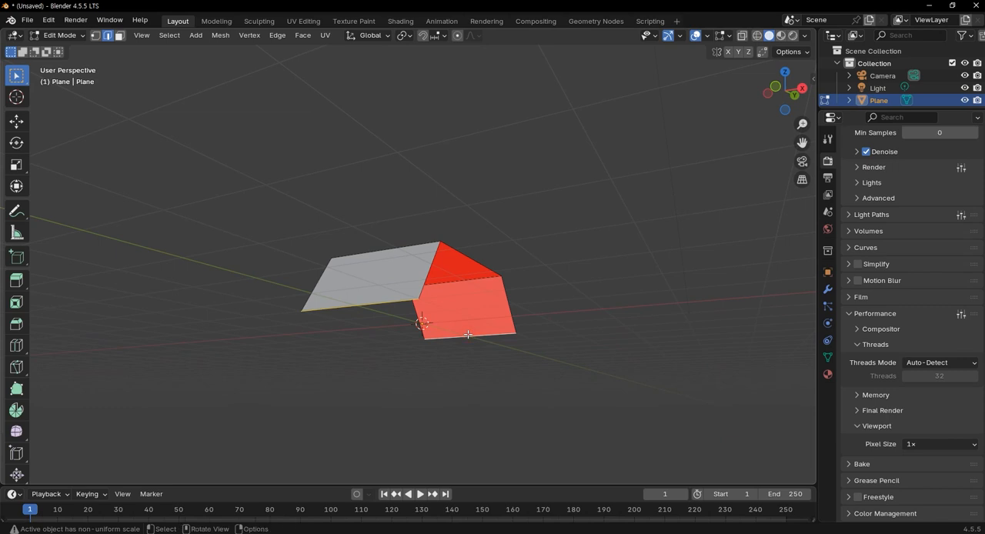
key("KP_3")
scroll(466, 334, "up", 2)
middle_click_drag(491, 358, 507, 243, "shift")
key("e")
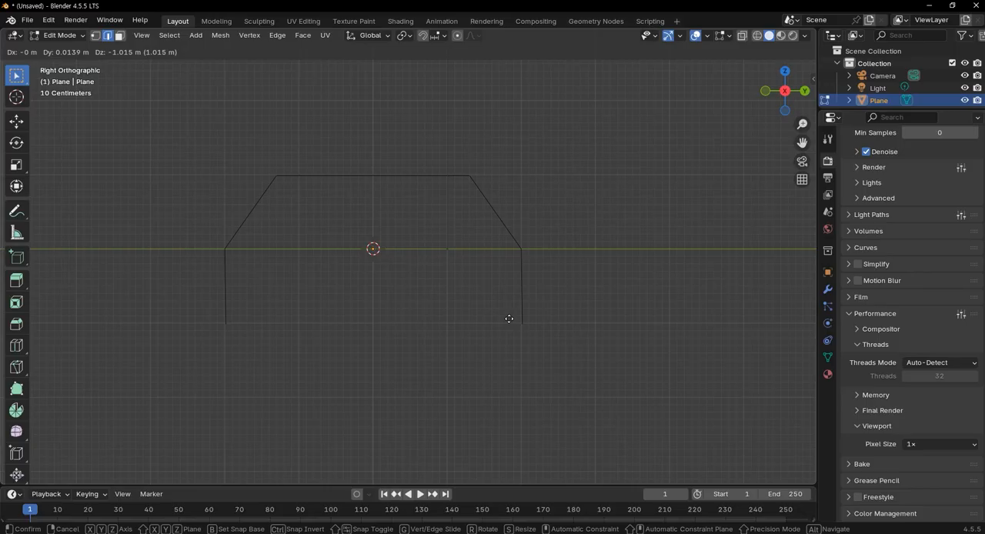
key("z")
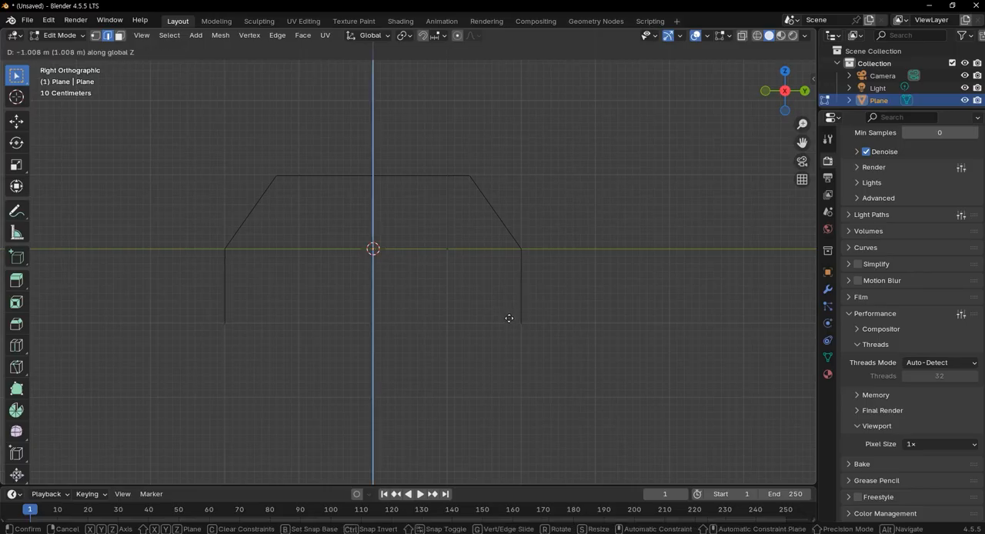
left_click(508, 318)
Extrude the same two end edges down along Z by about 1 m more to add a second wall segment
key("e")
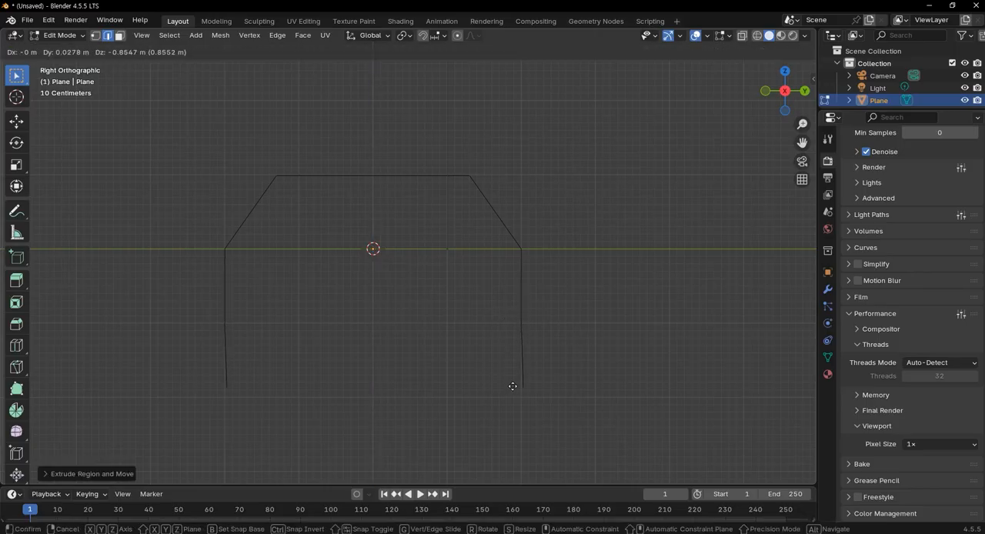
key("z")
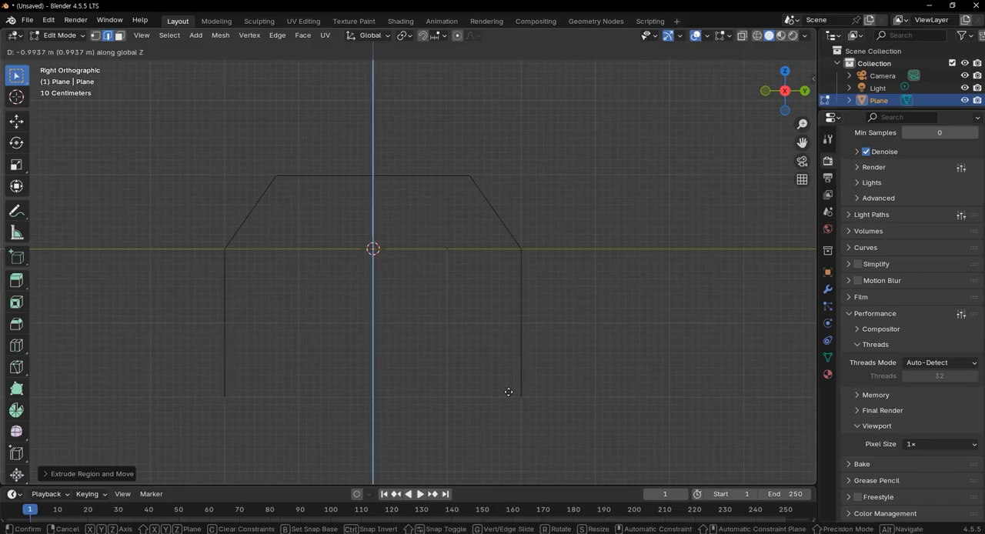
left_click(508, 392)
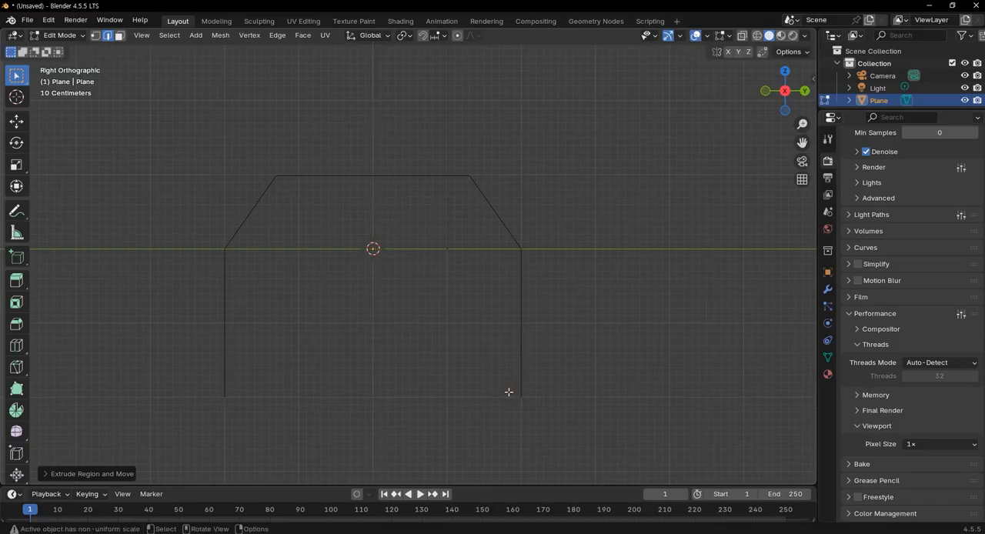
Switch to vertex selection and scale the lowest end vertices inward along Y to about 0.64, mirroring the sloping top
left_click(94, 40)
middle_click_drag(464, 437, 484, 425)
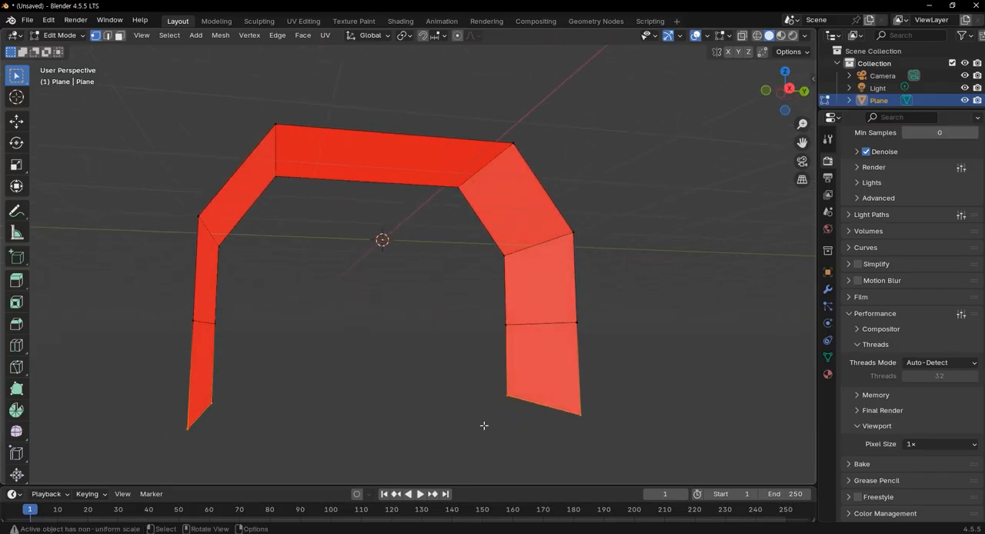
key("KP_1")
key("KP_3")
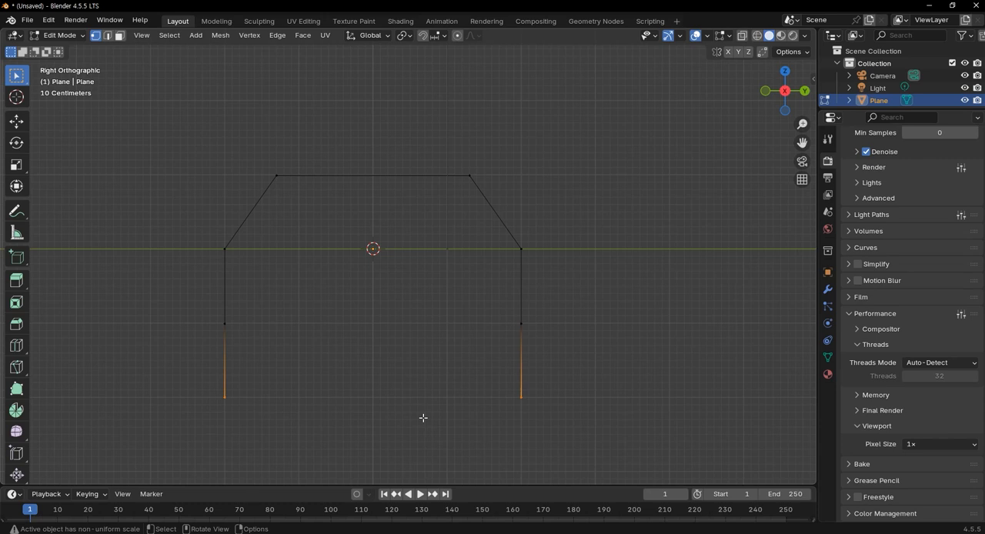
key("s")
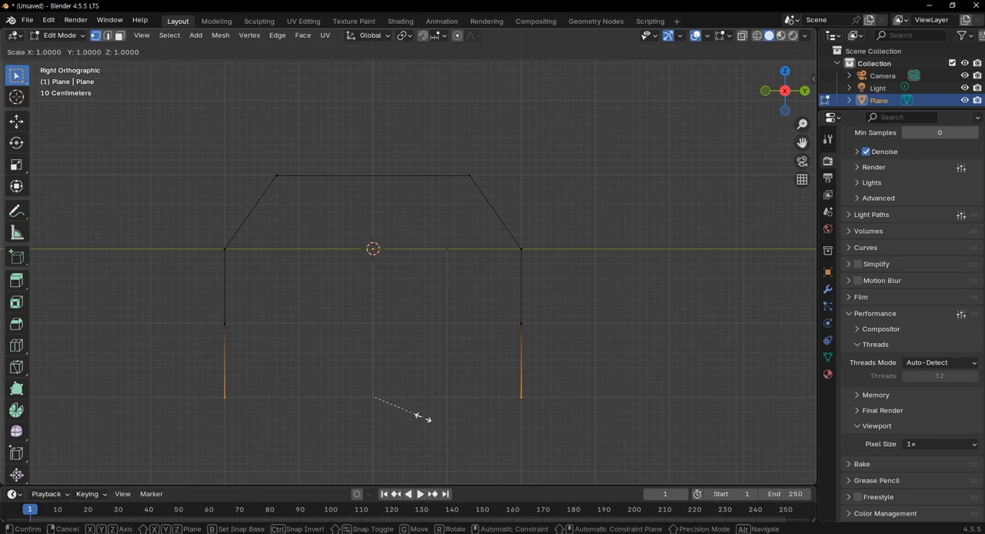
key("y")
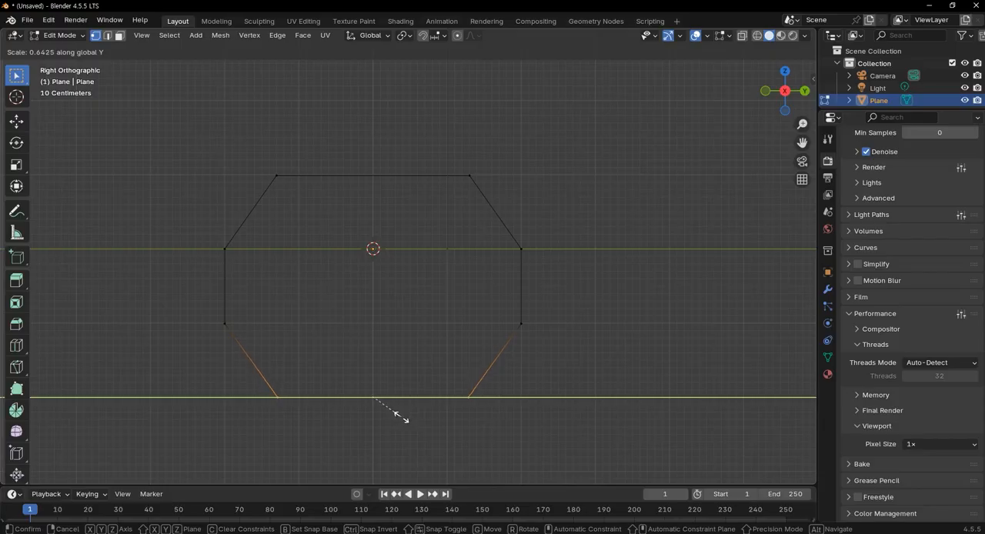
left_click(398, 416)
Leave Edit Mode and examine the open octagonal shell from several angles
middle_click_drag(389, 435, 554, 429)
middle_click_drag(637, 280, 688, 315)
key("Tab")
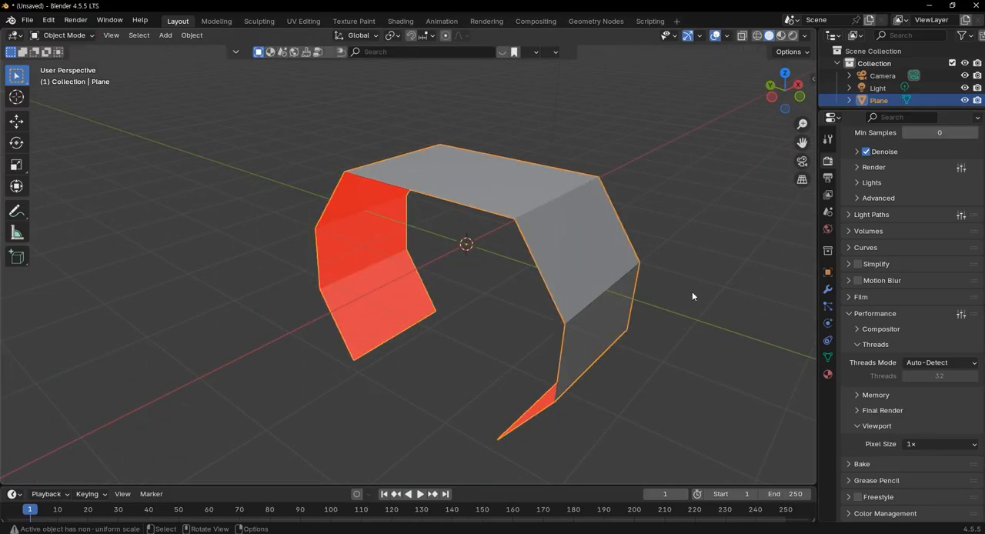
scroll(534, 301, "down", 4)
middle_click_drag(534, 301, 576, 358)
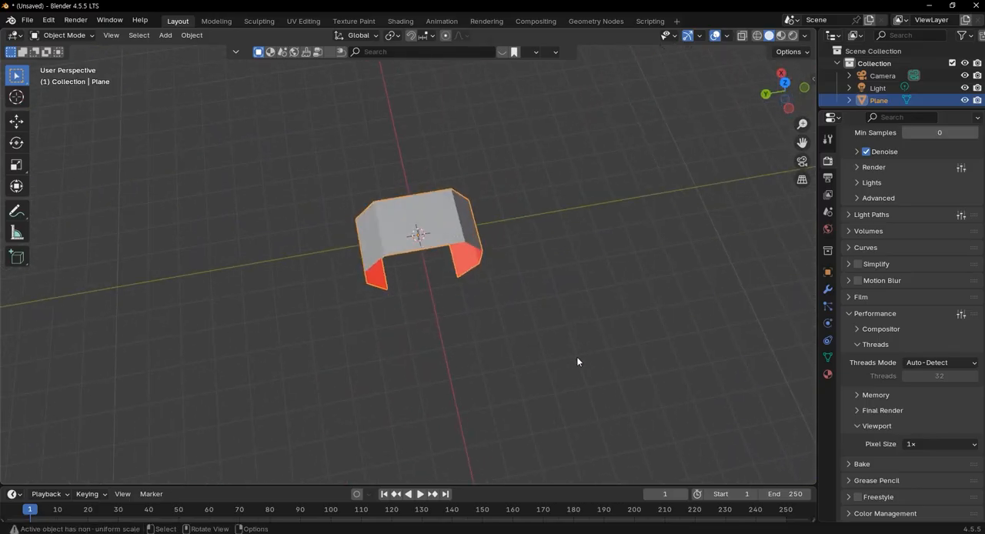
Enter Edit Mode and add one centred loop cut across the shell's top face, along the X axis
key("KP_7")
scroll(478, 322, "up", 2)
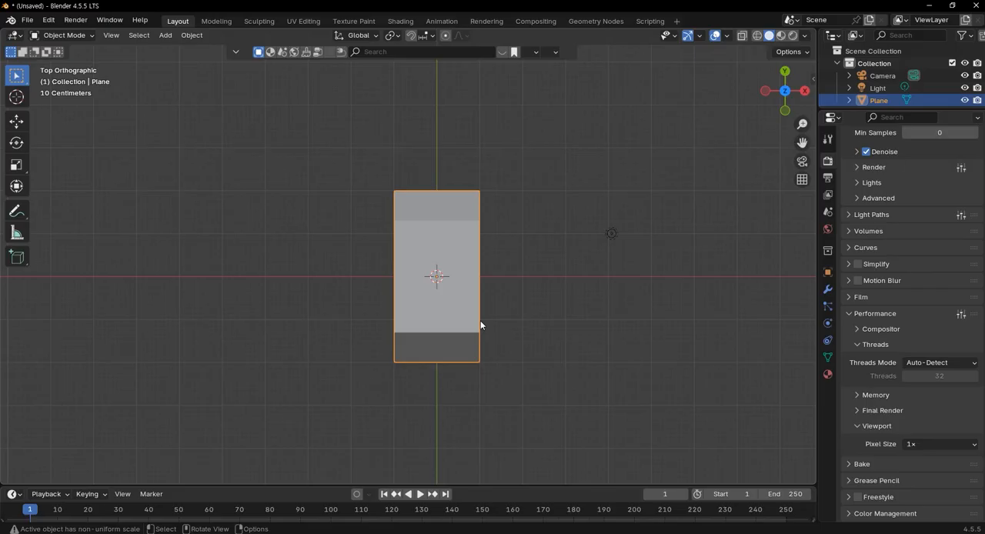
key("Tab")
middle_click_drag(480, 325, 476, 218)
key("KP_1")
key("KP_7")
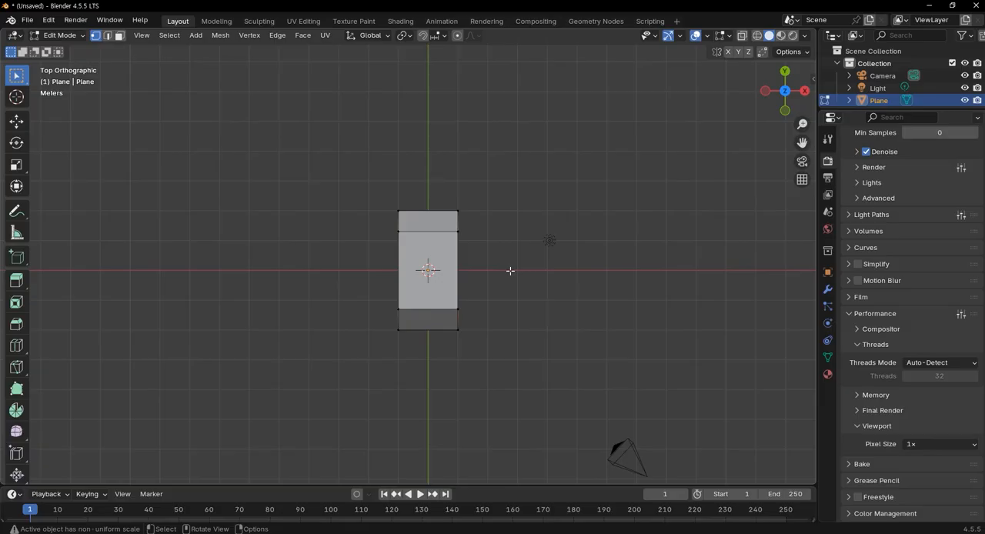
left_click_drag(336, 190, 556, 275)
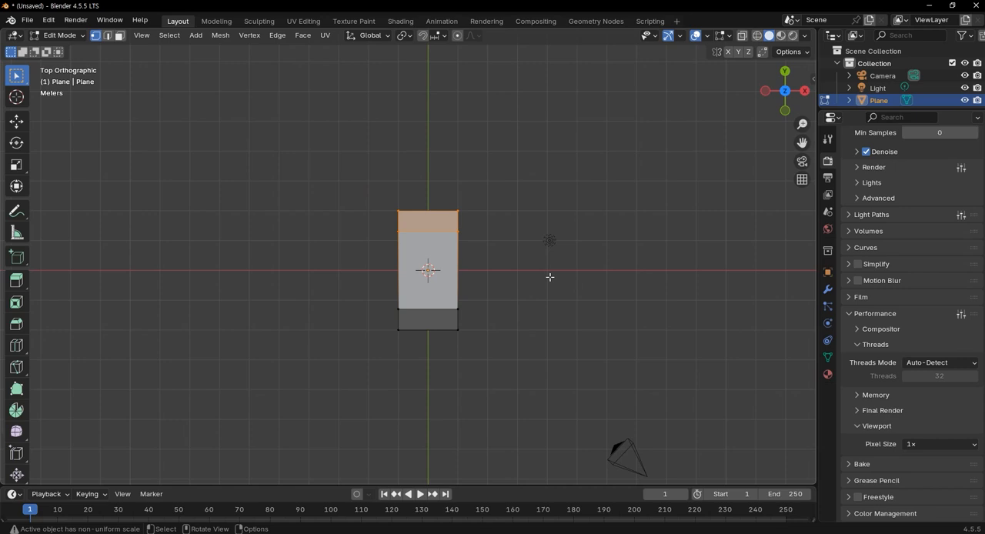
key("ctrl+r")
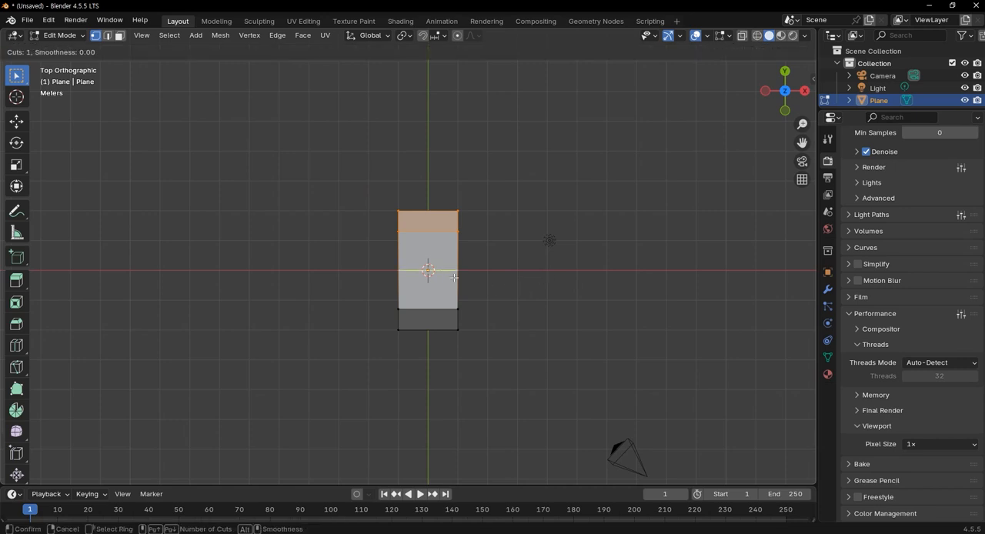
left_click(509, 270)
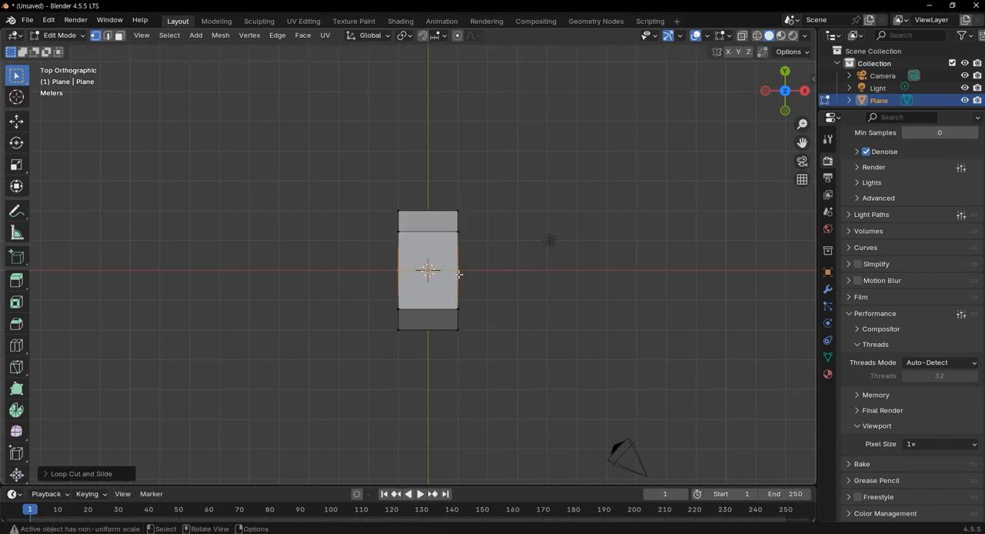
Select all vertices of the shell's negative-Y half, beyond the centre loop, and delete them
left_click_drag(314, 161, 529, 251)
middle_click_drag(541, 329, 433, 288)
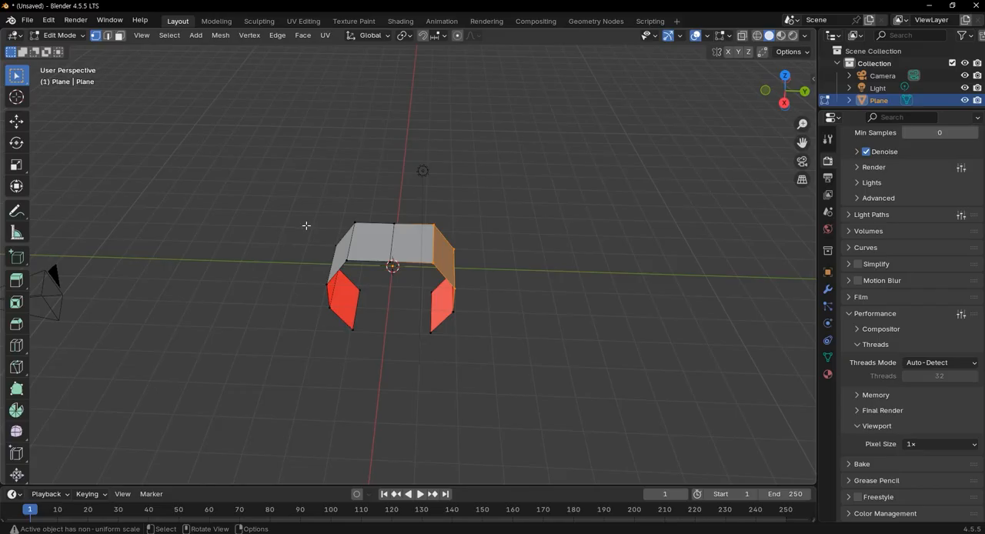
left_click_drag(305, 183, 371, 350)
middle_click_drag(371, 351, 438, 287)
left_click_drag(325, 267, 375, 304, "shift")
middle_click_drag(374, 303, 318, 378)
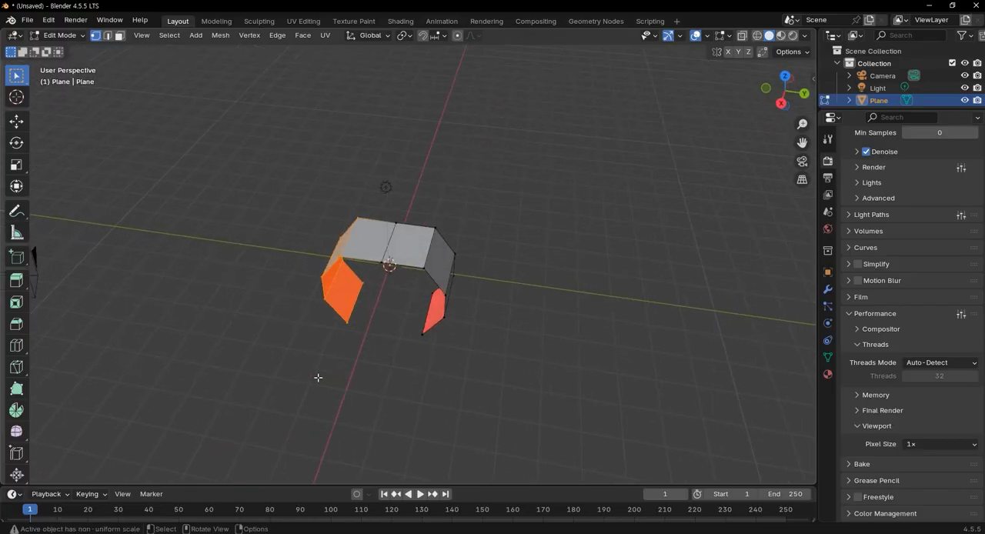
key("x")
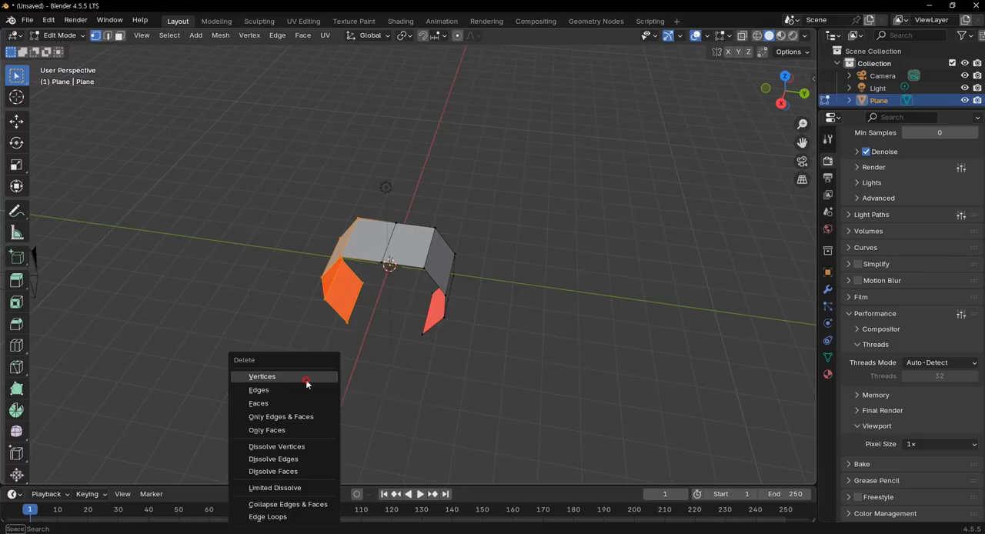
left_click(305, 377)
Add a Mirror modifier to the remaining half of the shell
middle_click_drag(382, 394, 449, 347)
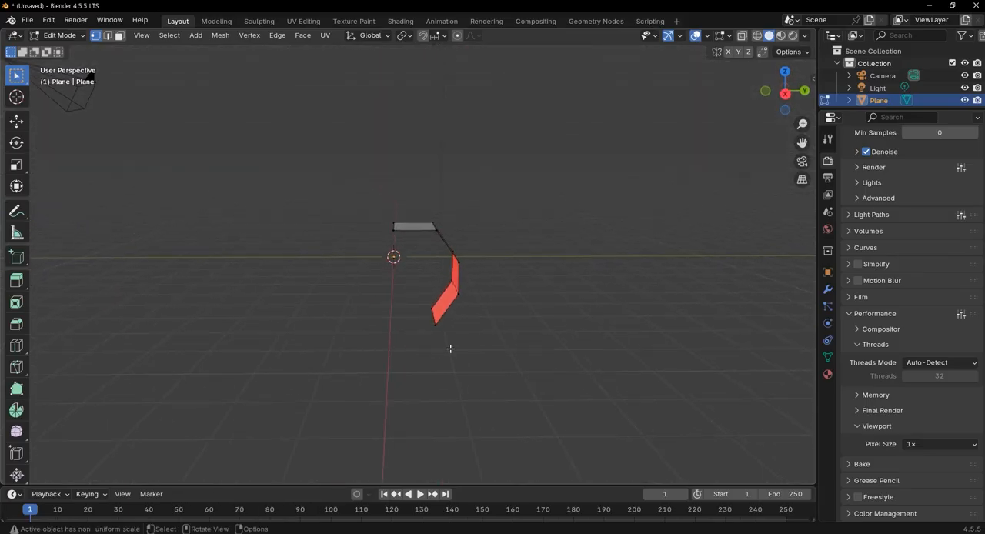
left_click(827, 374)
left_click(827, 290)
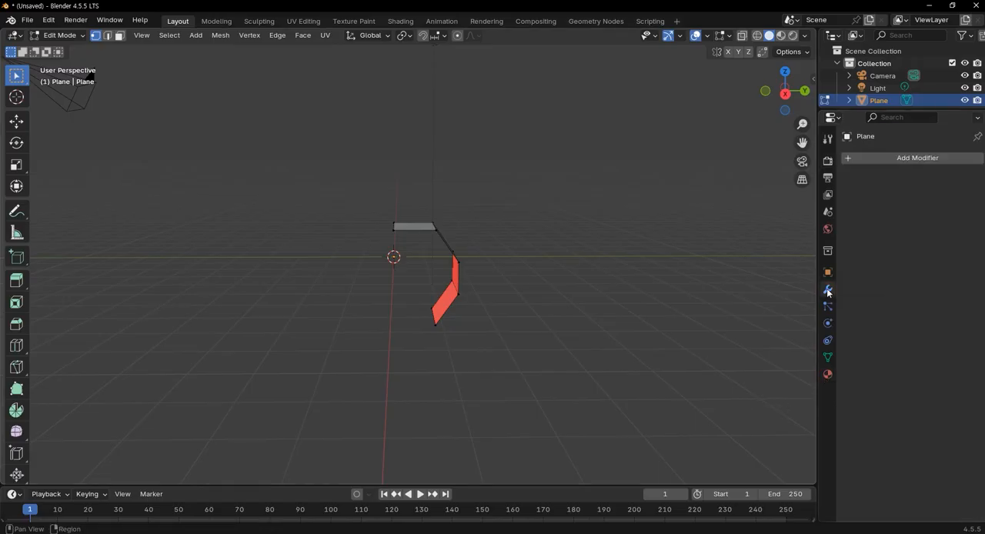
left_click(913, 166)
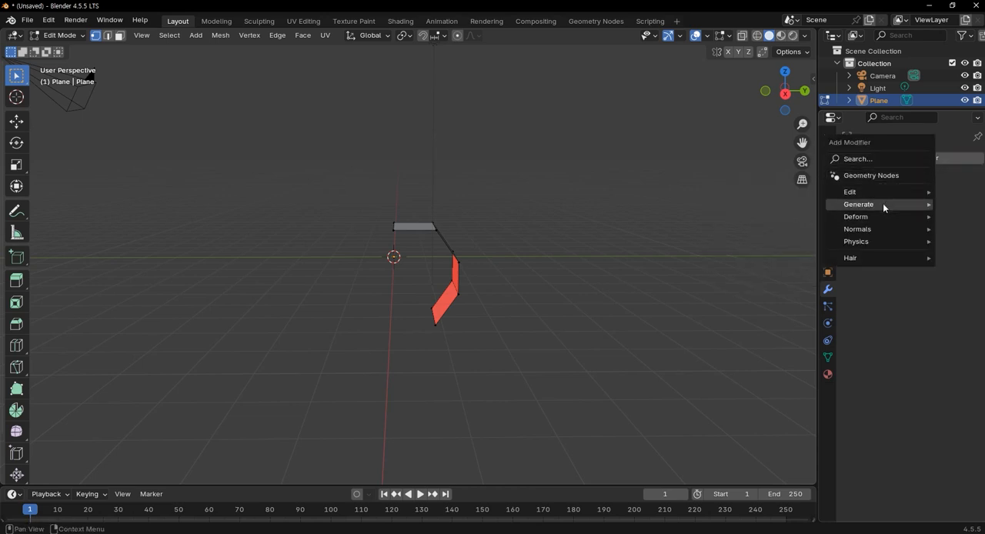
mouse_move(881, 202)
left_click(770, 292)
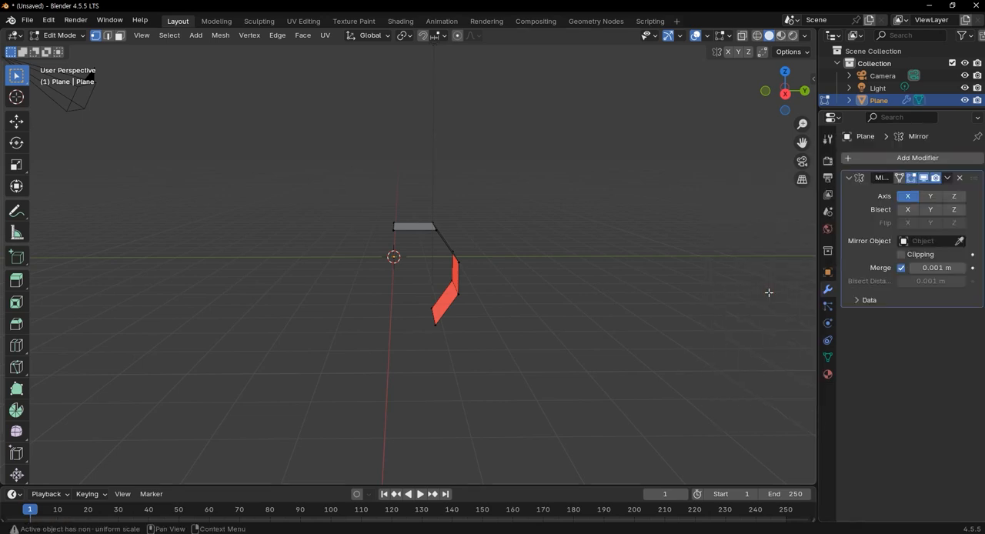
Leave Edit Mode and set the Mirror modifier to mirror across the Y axis only
middle_click_drag(496, 258, 561, 242)
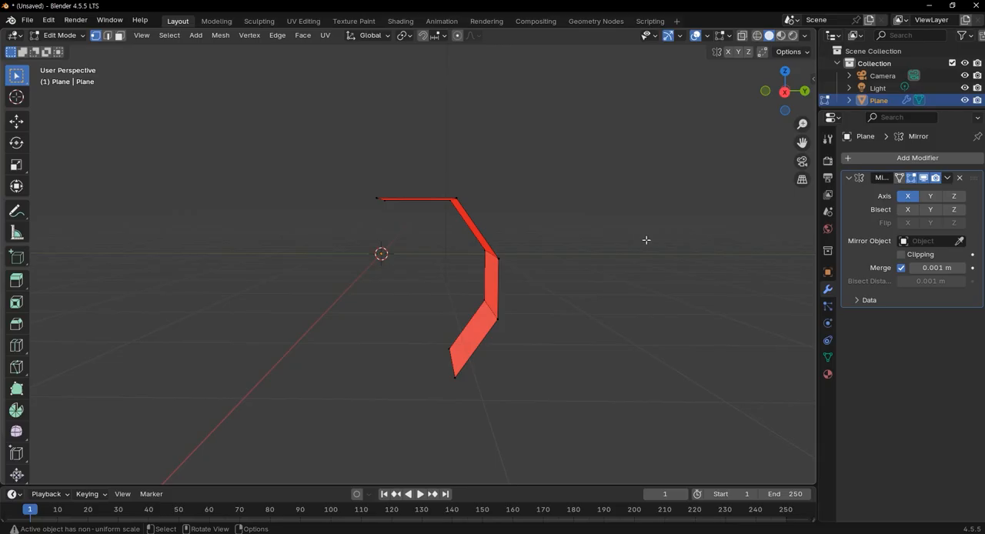
mouse_move(461, 272)
middle_mouse_down()
mouse_move(497, 308)
mouse_move(549, 251)
mouse_move(501, 275)
mouse_move(463, 249)
mouse_move(484, 248)
mouse_move(475, 261)
middle_mouse_up()
key("Tab")
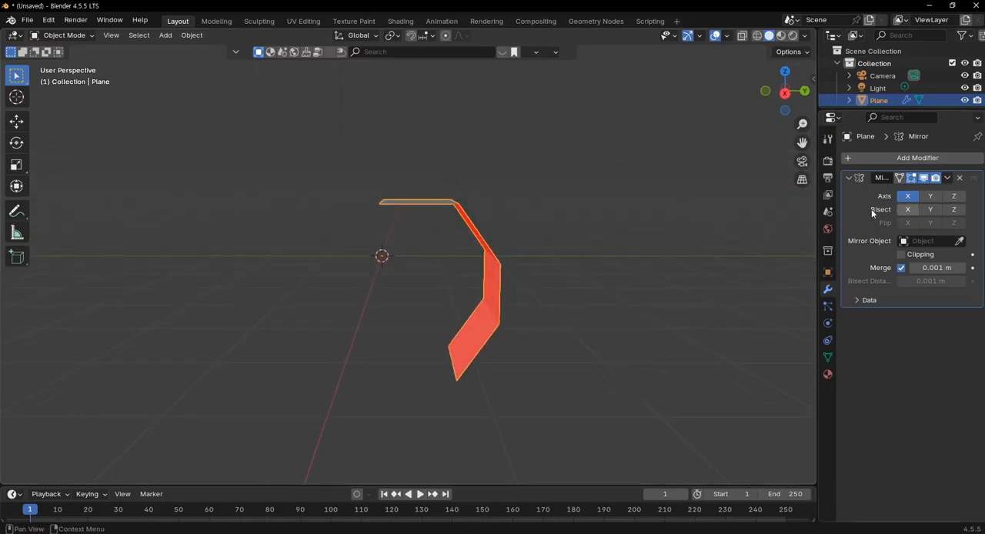
left_click(924, 198)
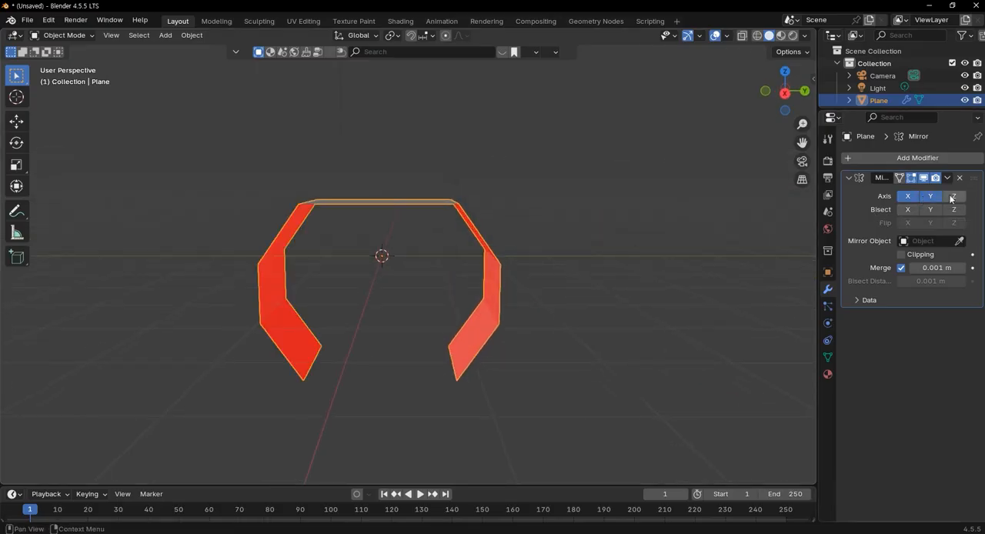
left_click(955, 197)
left_click(908, 198)
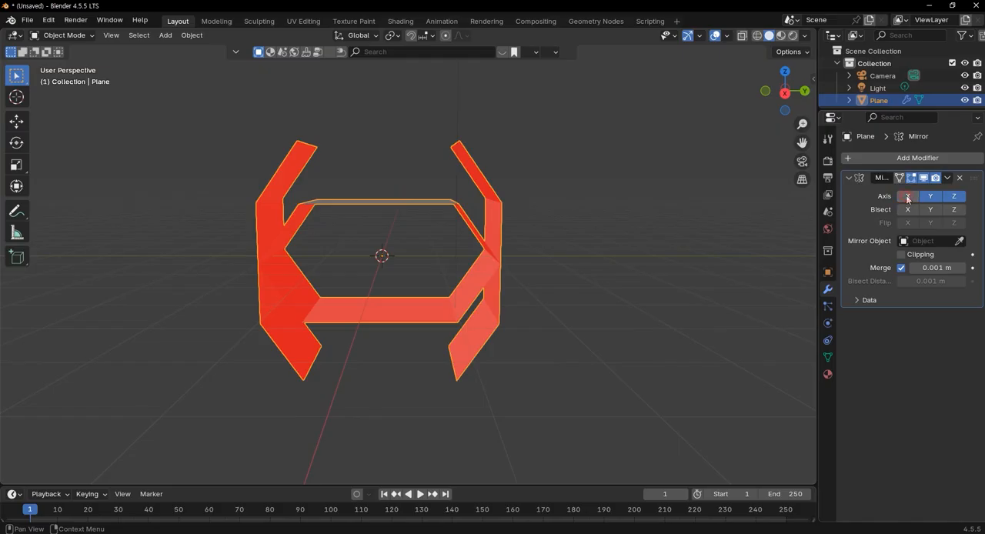
left_click(955, 196)
Return to Edit Mode and add a loop cut around the half shell, halfway across its width
middle_click_drag(508, 265, 420, 300)
middle_click_drag(483, 272, 360, 247)
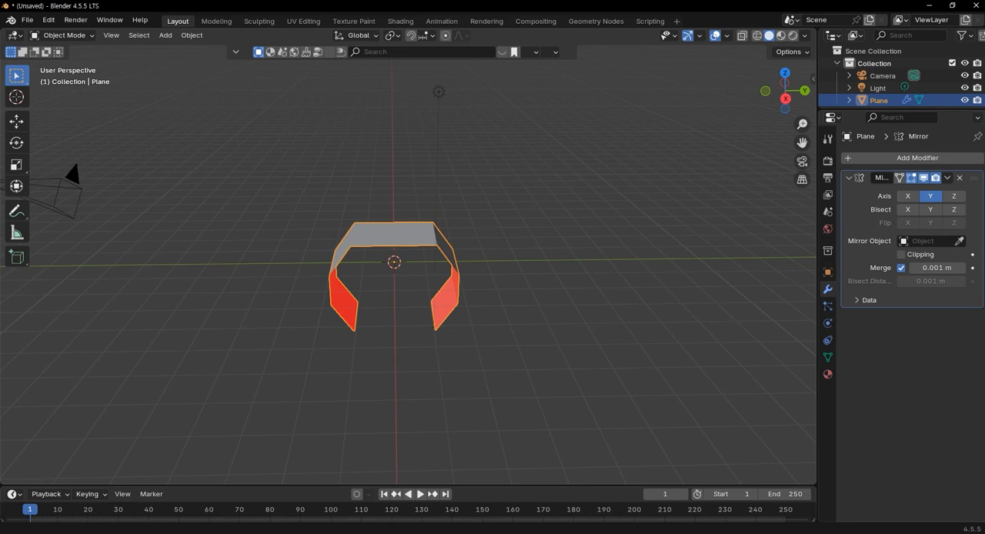
scroll(470, 256, "up", 2)
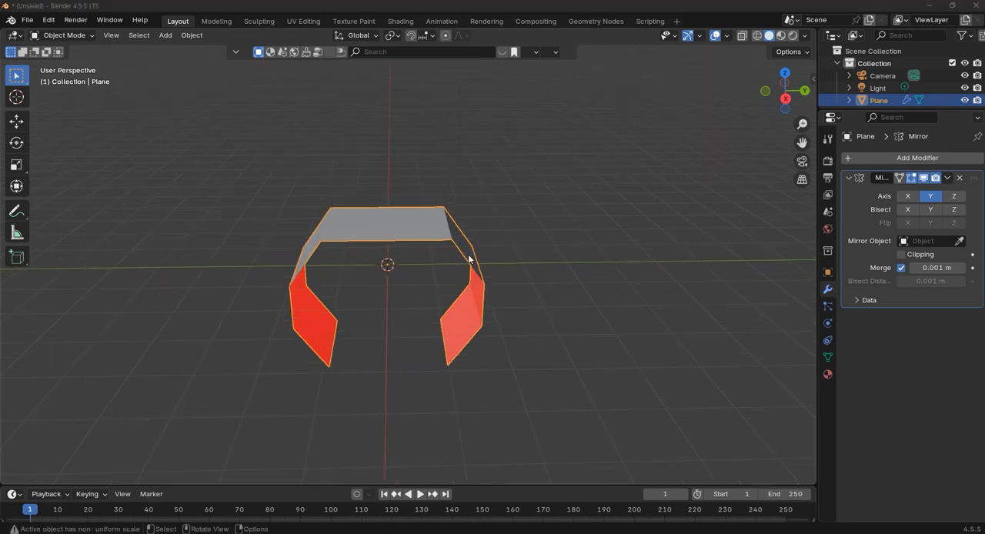
key("Tab")
middle_click_drag(486, 262, 285, 295)
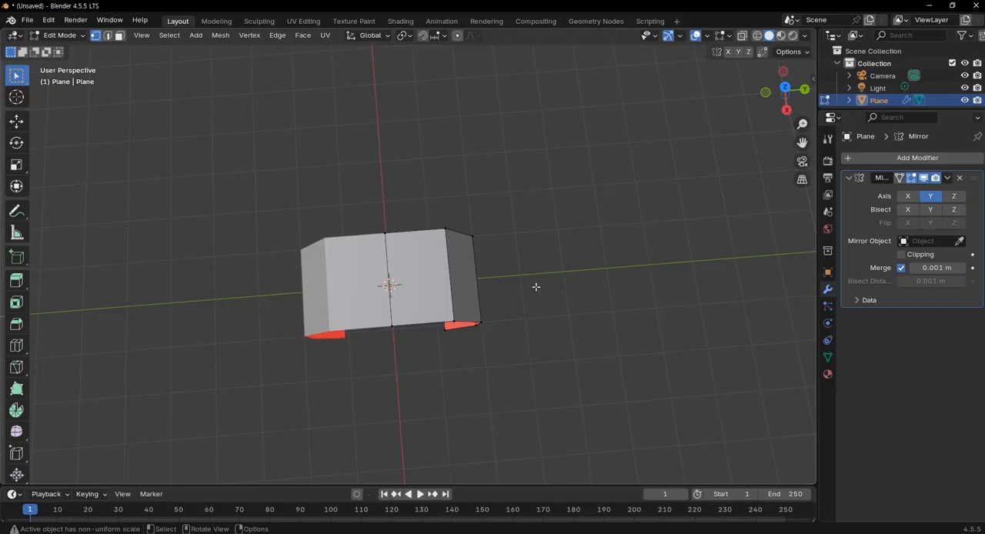
key("ctrl+r")
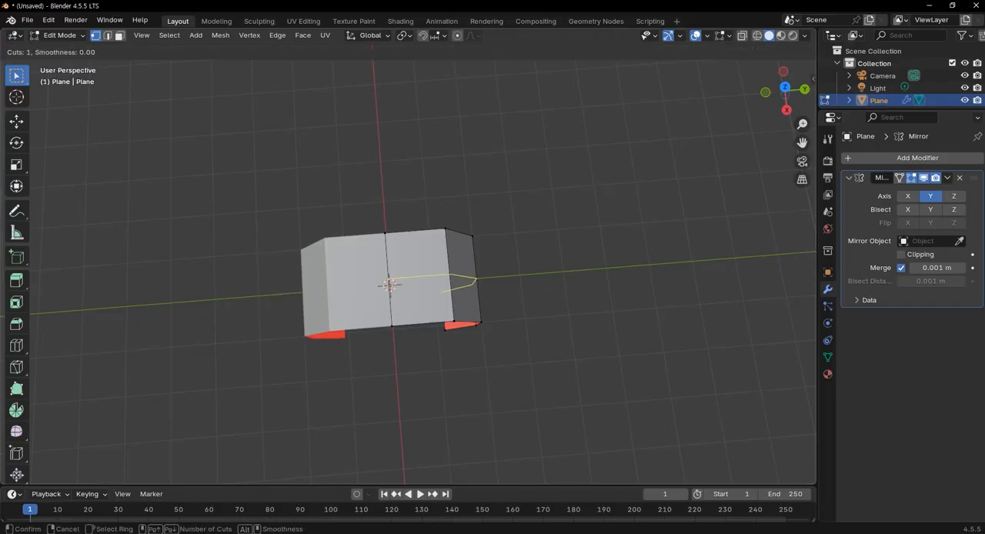
left_click(476, 280)
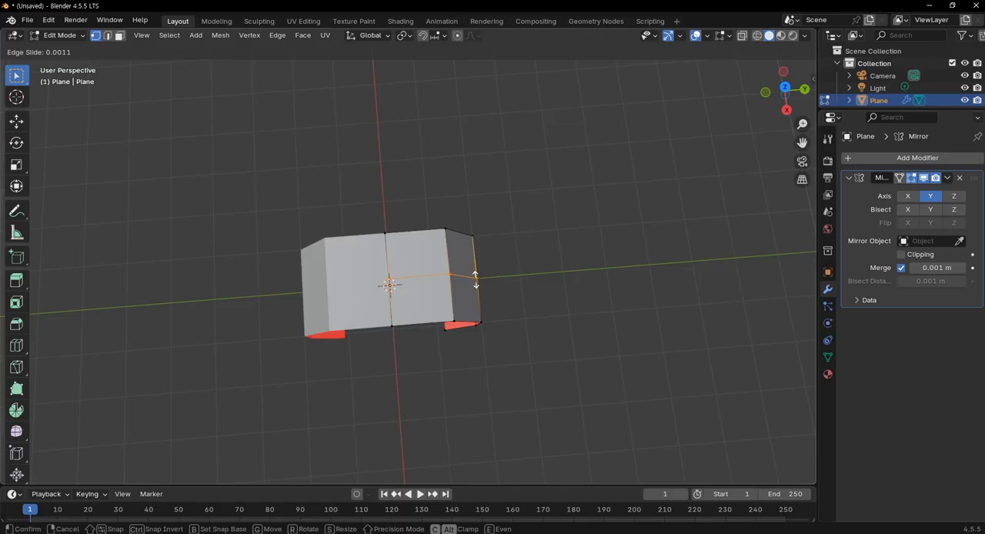
left_click(476, 279)
Add three evenly spaced loop cuts, without sliding them, across the flat top panel between the mirror seam and the slope
middle_click_drag(420, 288, 462, 254)
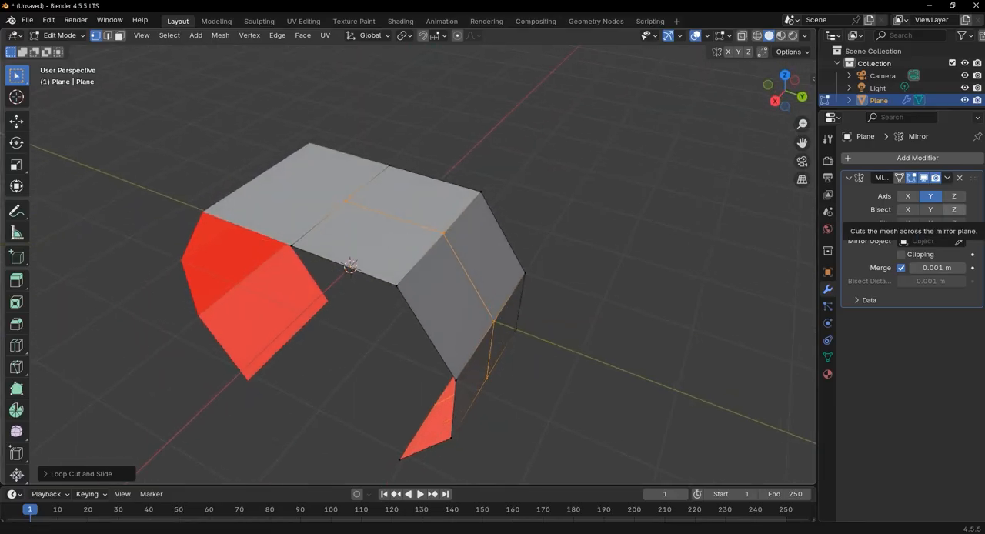
key("KP_7")
key("2")
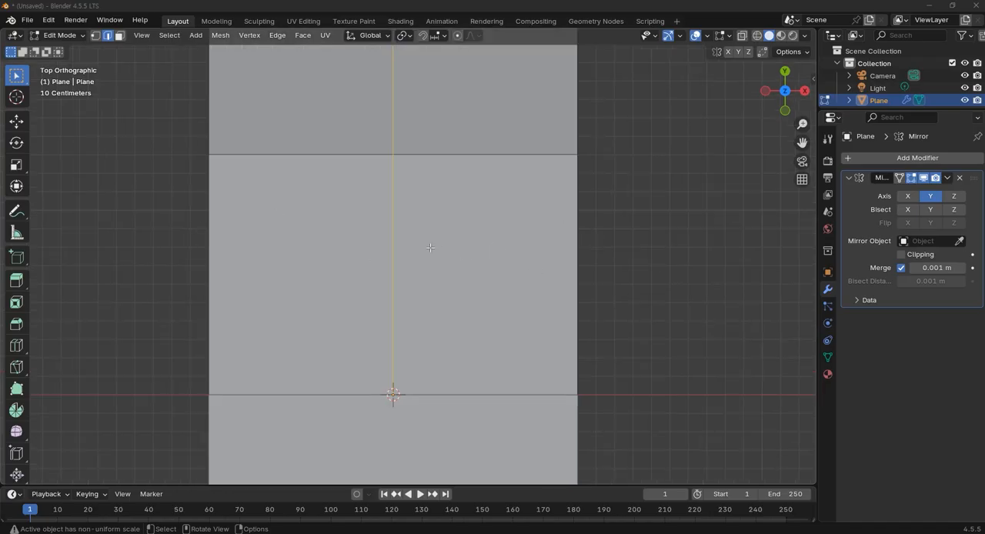
scroll(395, 249, "up", 1)
key("ctrl+r")
scroll(396, 249, "up", 1)
scroll(395, 250, "up", 1)
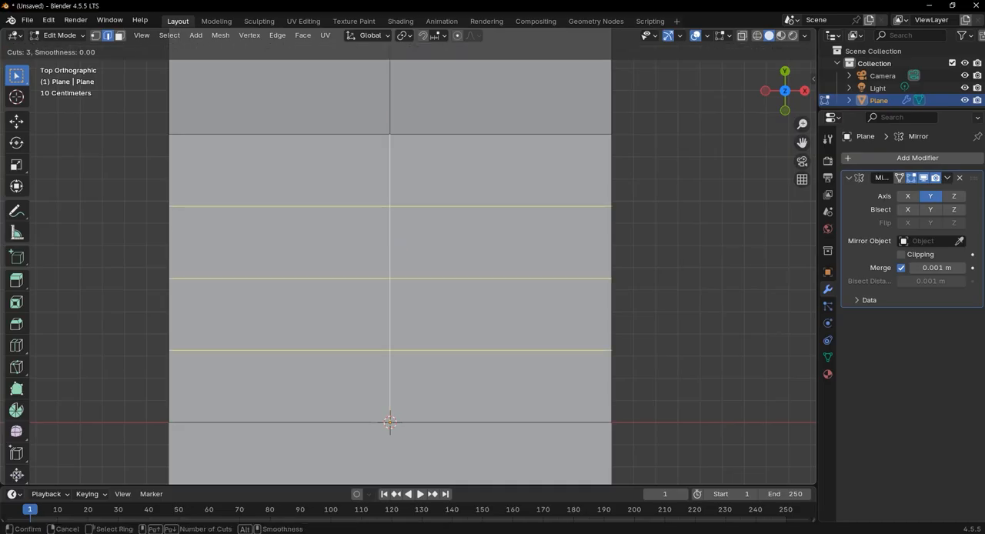
left_click(395, 250)
right_click(395, 249)
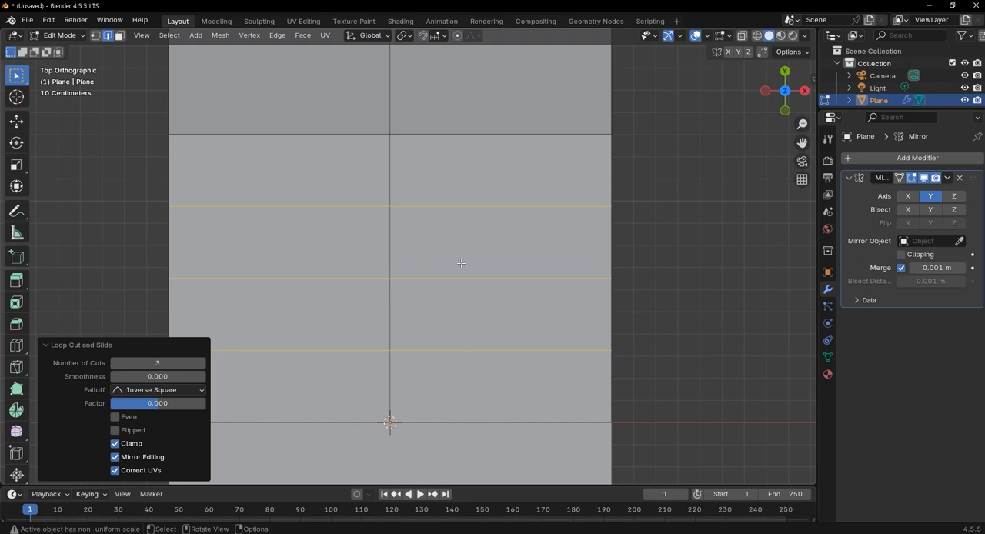
Switch to face selection and extrude the two top faces beside the mirror seam upward by about 0.13 m
scroll(461, 264, "down", 3)
middle_click_drag(460, 263, 440, 304)
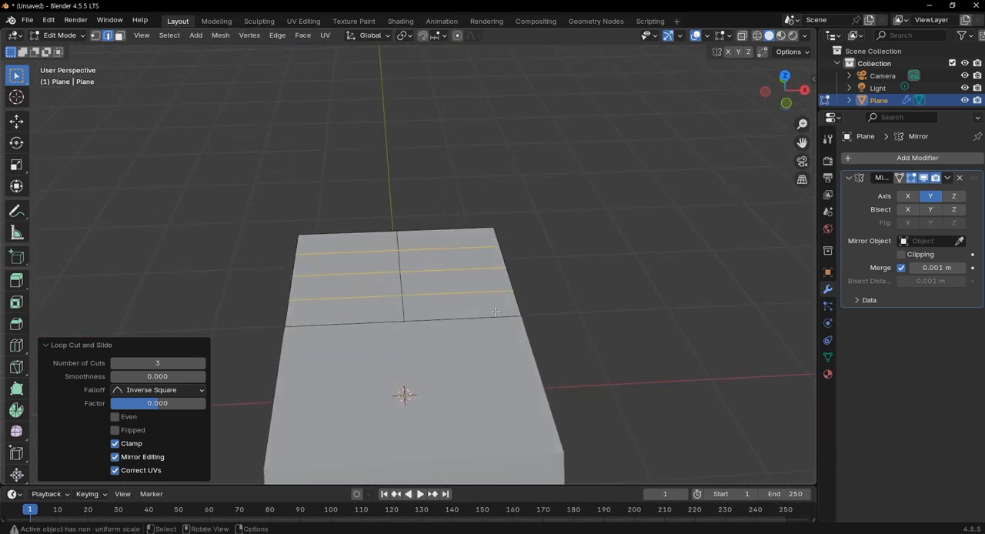
left_click(119, 36)
left_click(373, 311)
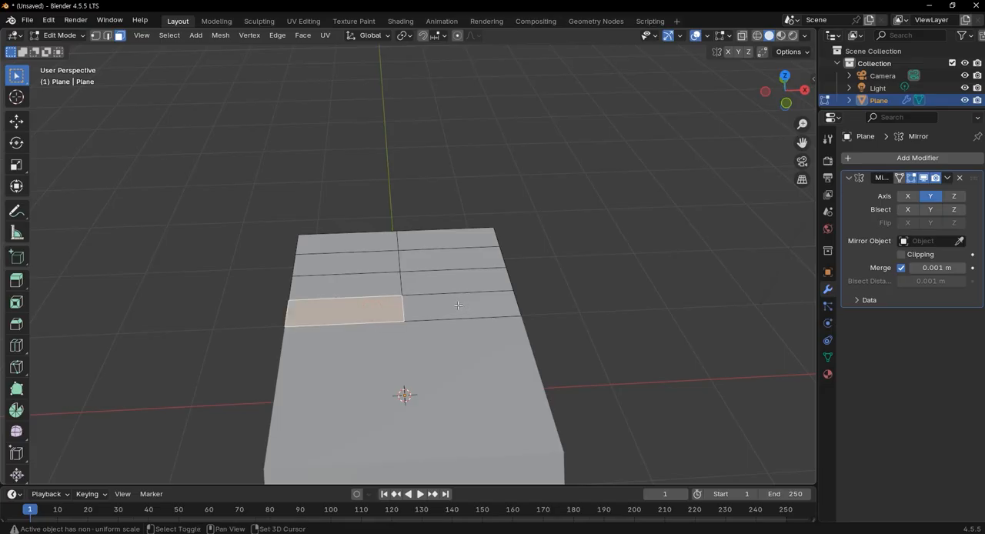
left_click(458, 305, "shift")
key("e")
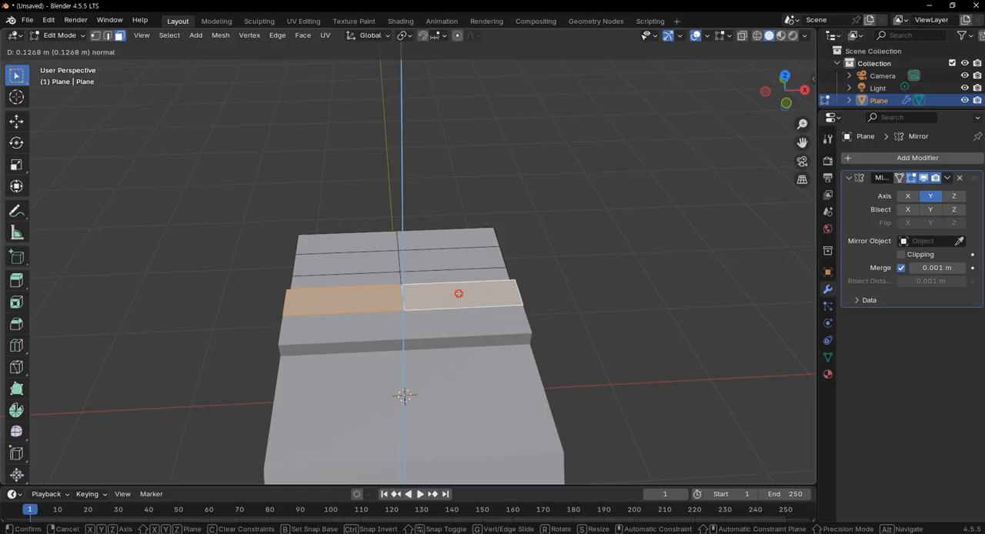
left_click(457, 293)
Select the two inner side faces of the raised strip at the mirror seam and delete the faces
middle_click_drag(457, 293, 231, 285)
left_click(462, 316)
middle_click_drag(462, 316, 374, 284)
left_click(288, 262, "shift")
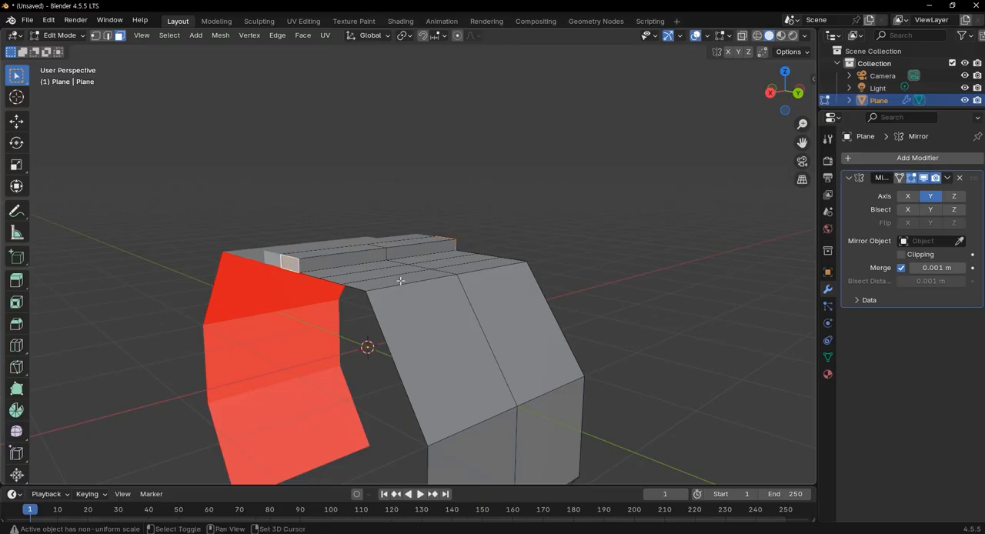
key("x")
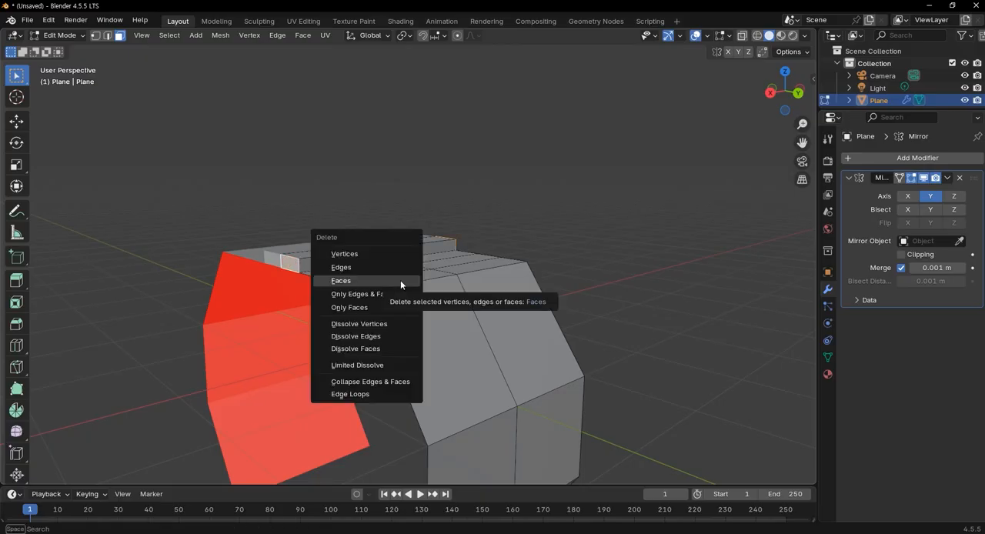
left_click(400, 280)
Lower the raised centre strip's top vertices about 0.017 m along Z in the right view, using X-ray selection, and return to face selection
middle_click_drag(396, 283, 452, 287)
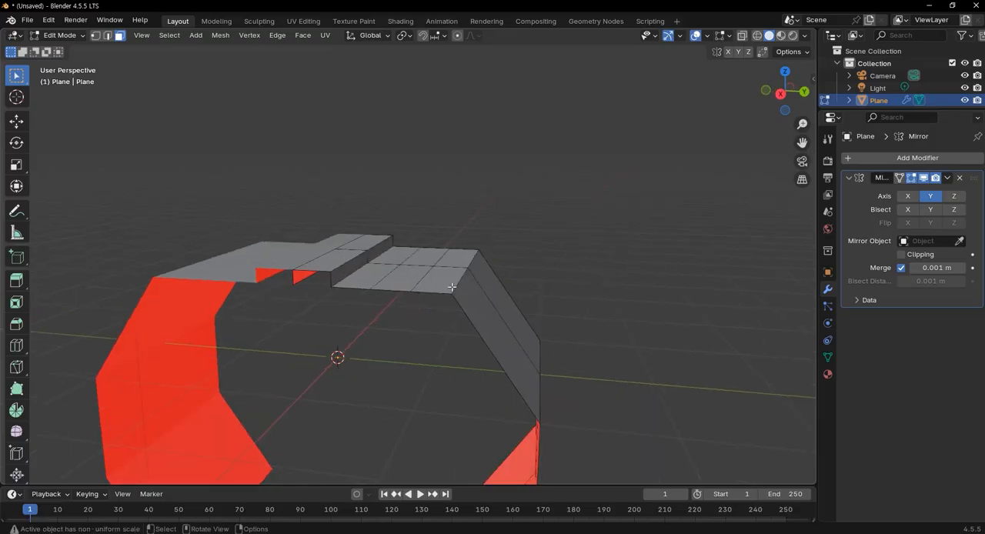
key("KP_3")
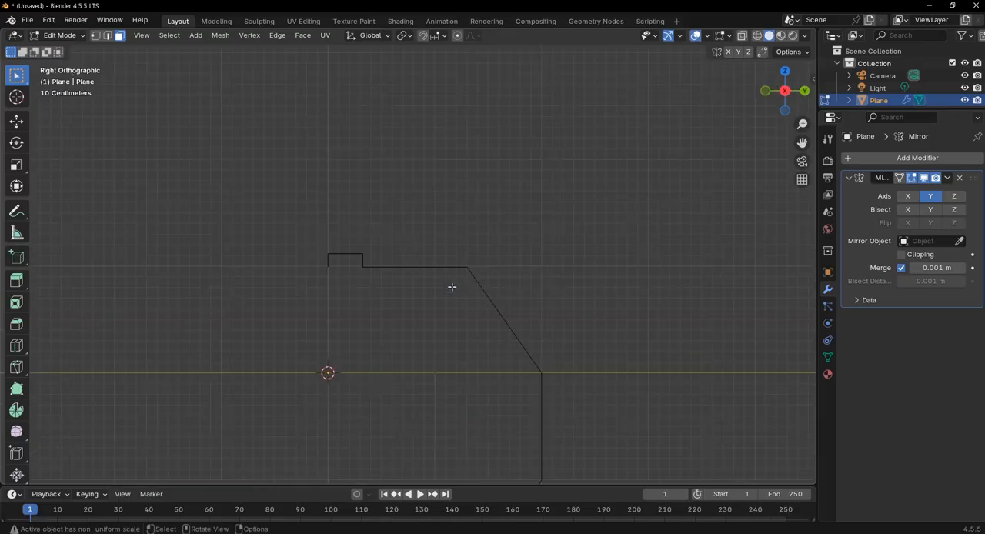
scroll(336, 260, "up", 7)
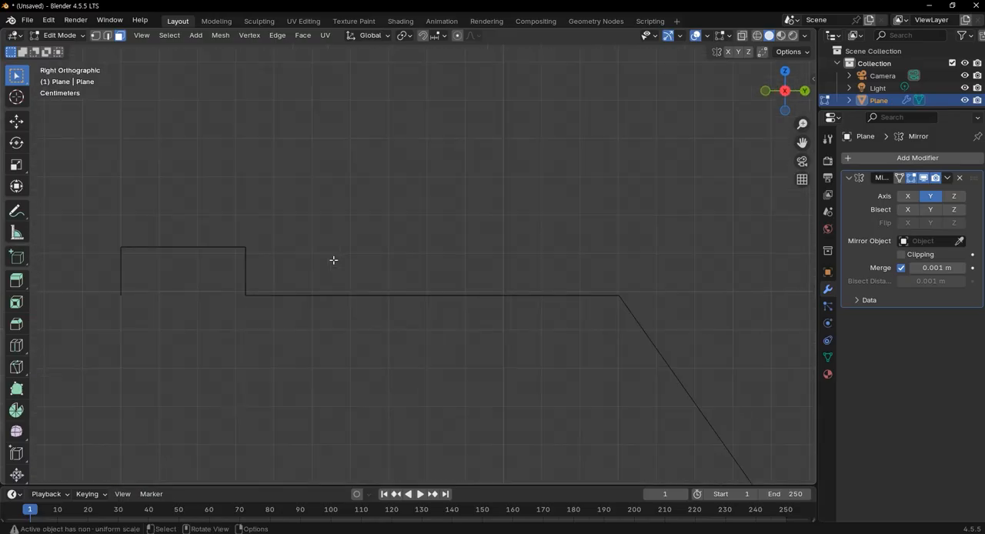
middle_click_drag(346, 242, 458, 249, "shift")
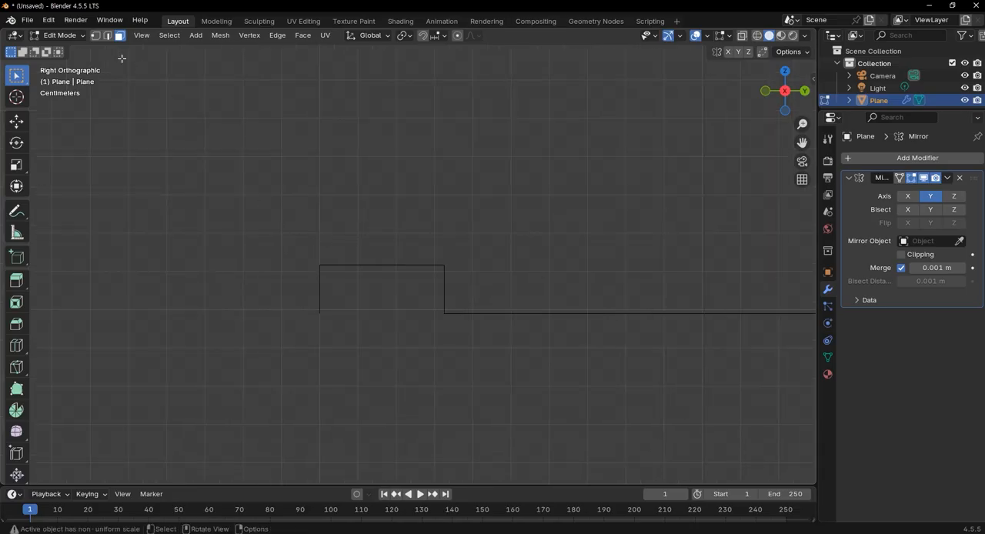
left_click(94, 35)
left_click_drag(263, 206, 499, 274)
scroll(453, 277, "up", 6)
middle_click_drag(516, 278, 585, 267, "shift")
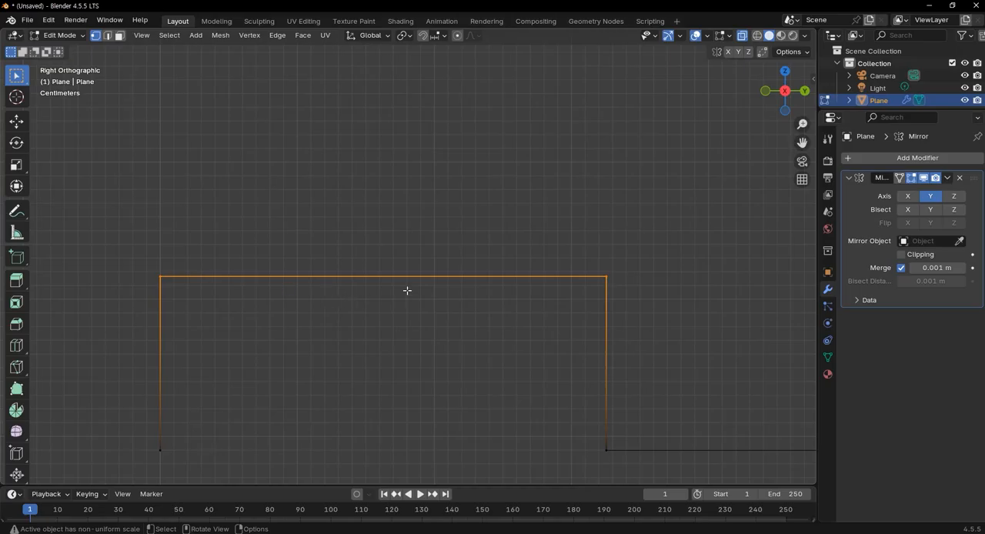
key("g")
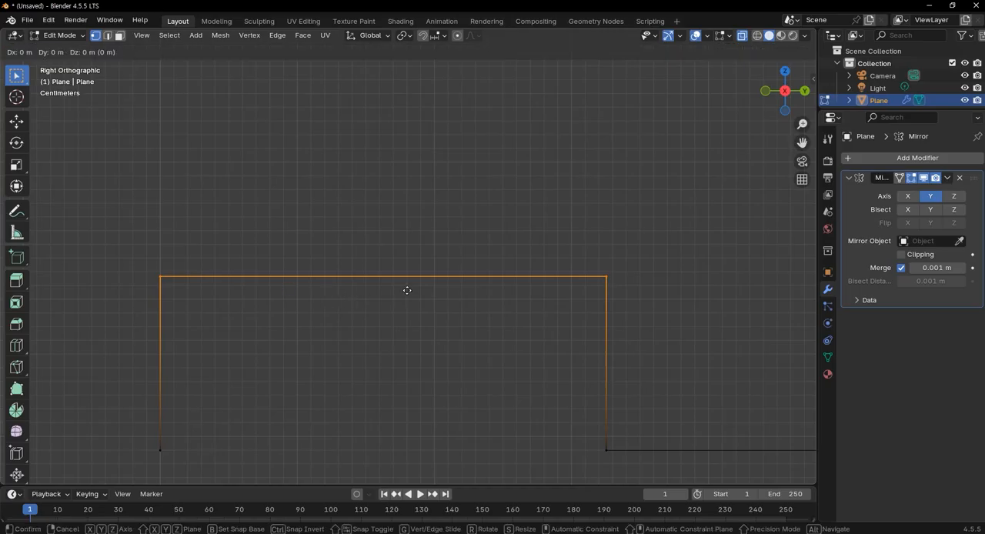
key("z")
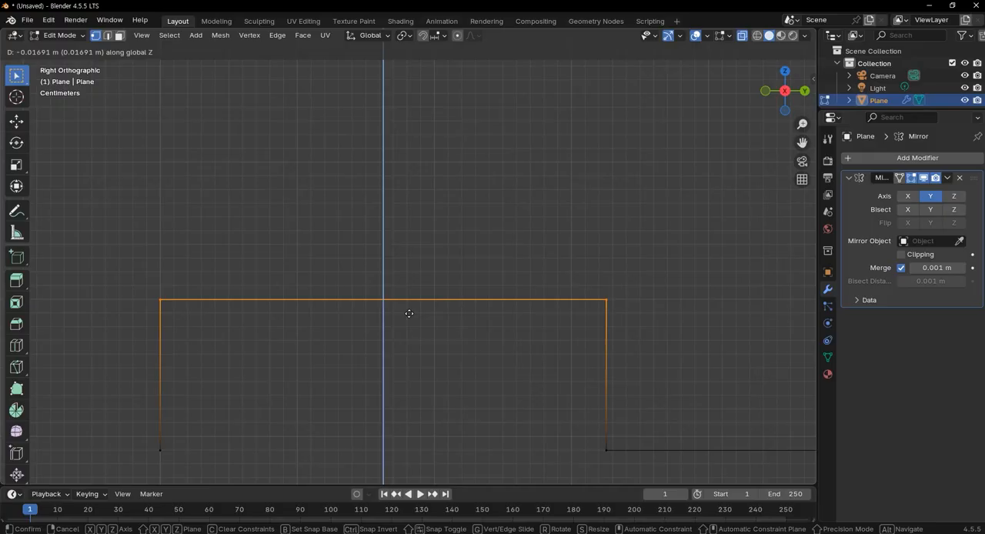
left_click(409, 314)
scroll(483, 336, "down", 3)
middle_click_drag(483, 336, 359, 354)
key("3")
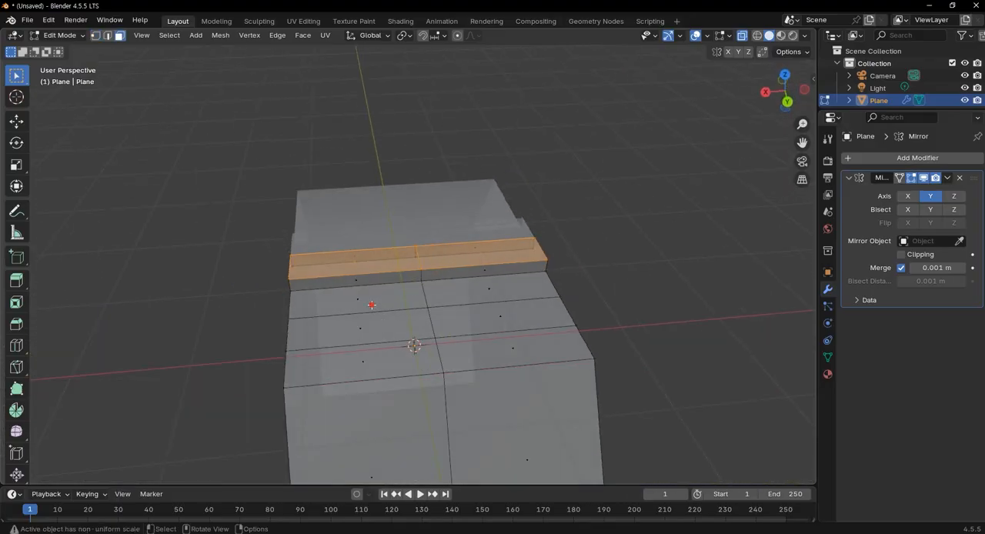
Try insetting the six flat top faces between the raised strip and the slope as one region by about 0.086 m
left_click(373, 303)
left_click(379, 321, "shift")
left_click(390, 356, "shift")
left_click(519, 350, "shift")
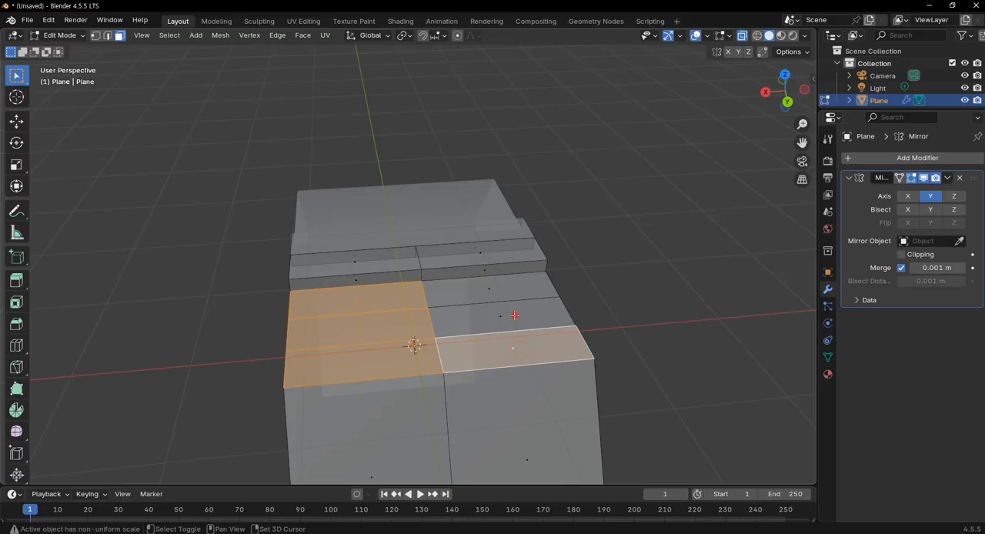
left_click(498, 314, "shift")
left_click(490, 289, "shift")
middle_click_drag(586, 356, 573, 373)
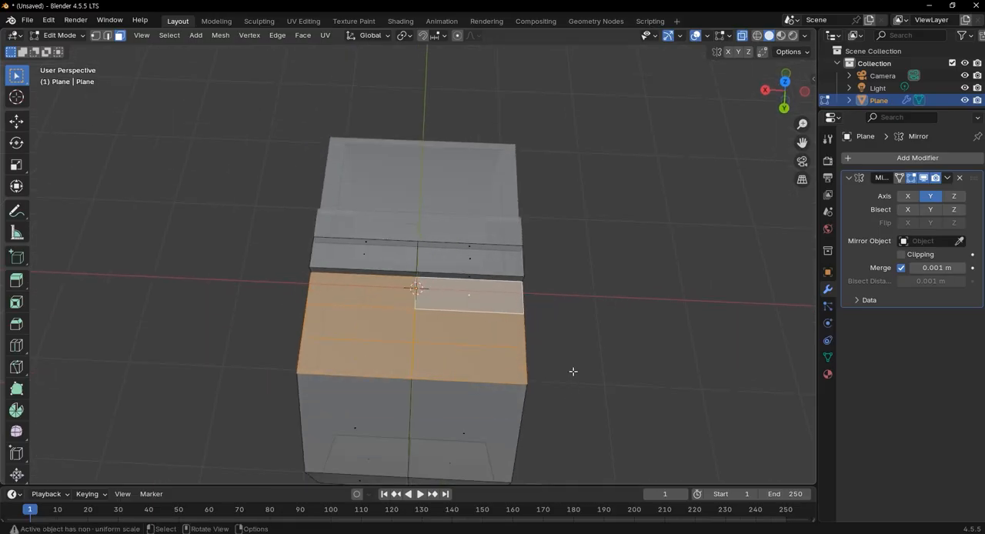
key("i")
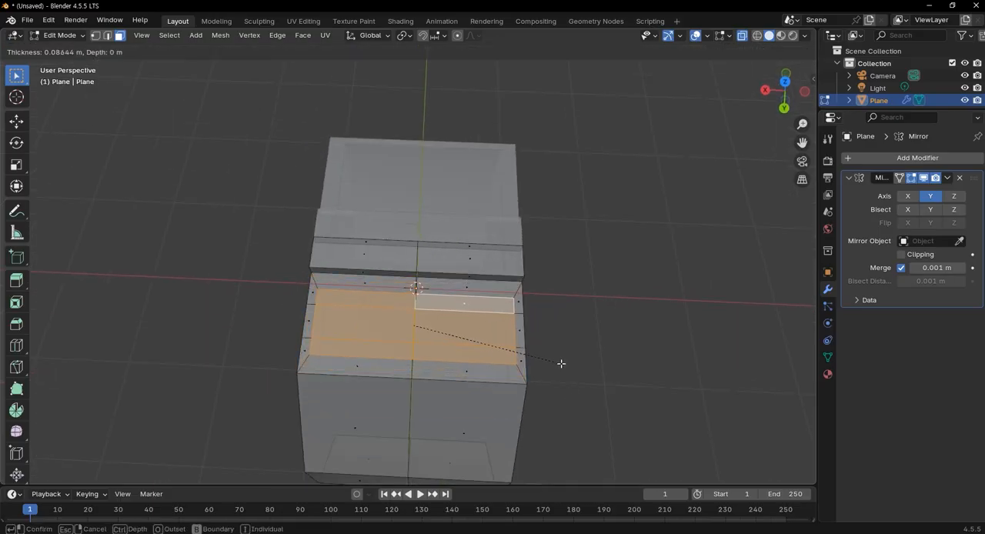
left_click(561, 364)
scroll(508, 312, "up", 4)
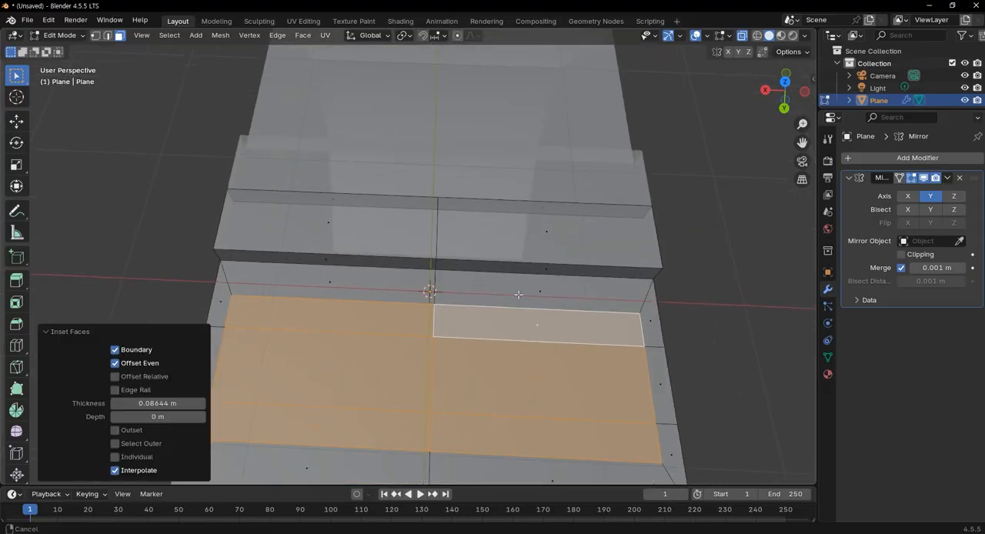
middle_click_drag(507, 312, 424, 257)
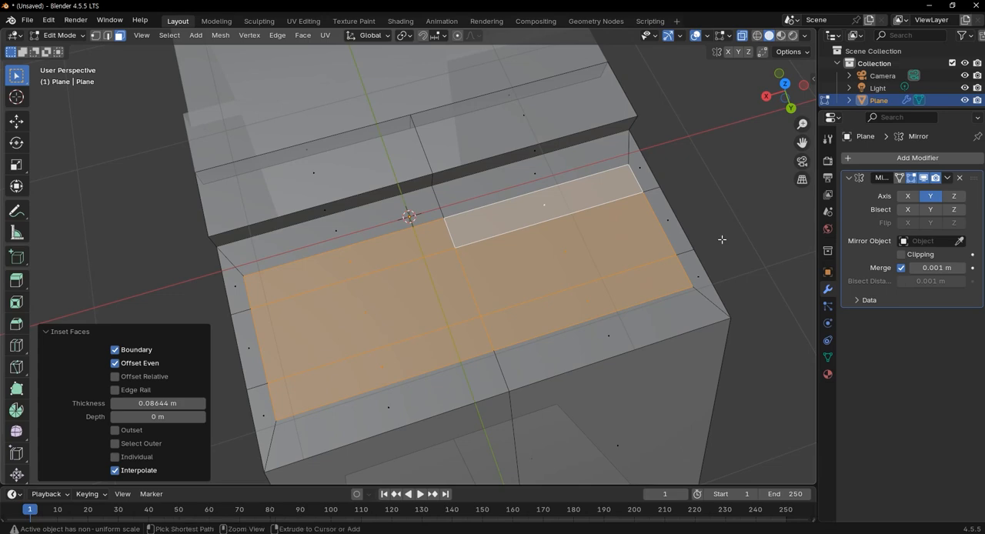
key("ctrl+z")
Select all six flat top faces between the raised strip and the slope again and inset them by about 0.037 m
left_click(336, 298, "shift")
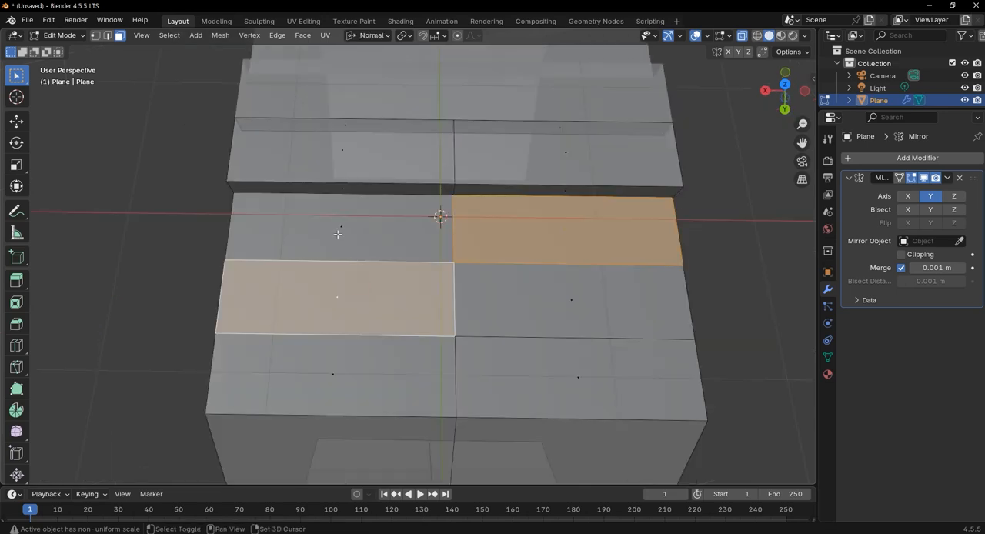
left_click(341, 229, "shift")
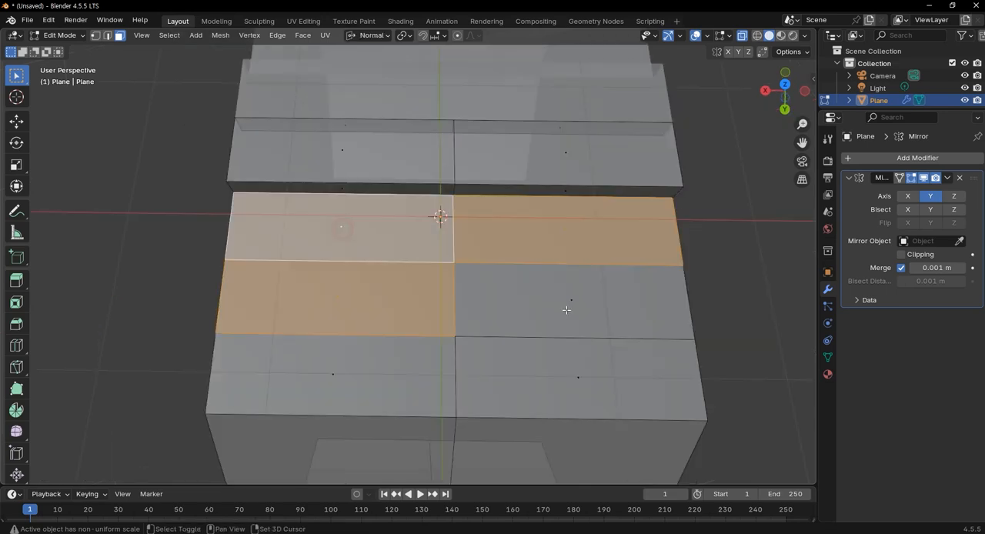
left_click(568, 311, "shift")
left_click(575, 374, "shift")
left_click(324, 374, "shift")
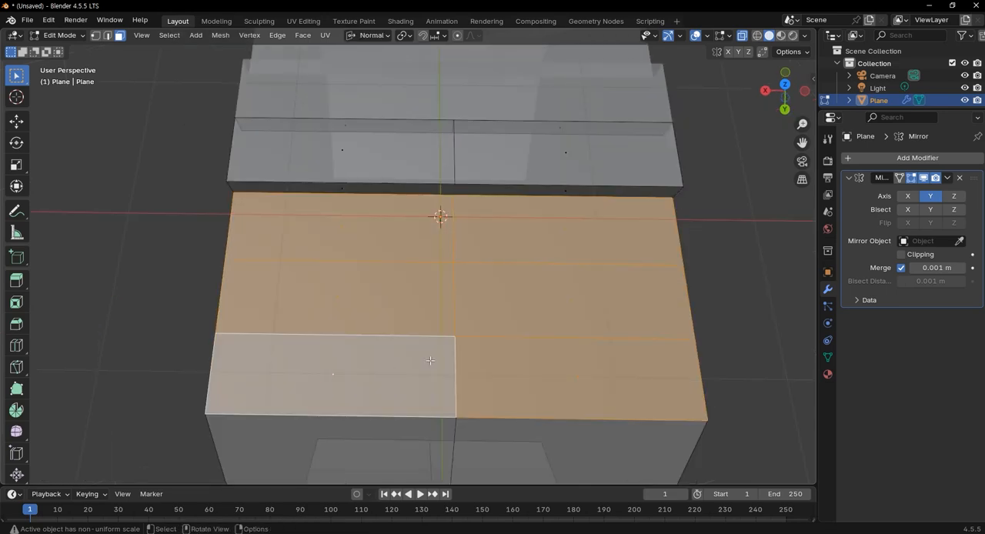
key("i")
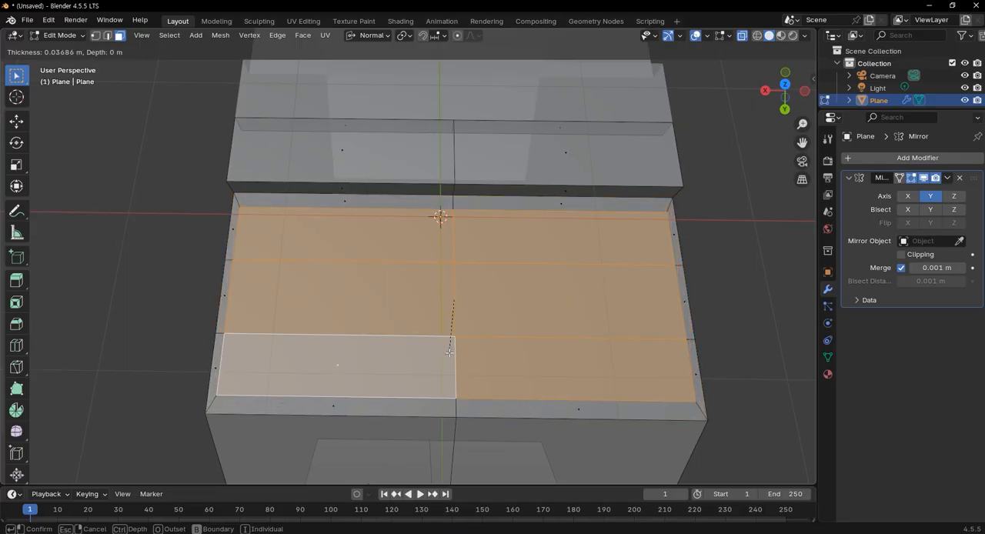
left_click(449, 352)
Set the inset thickness to 0.35 m
left_click(185, 405)
type("0.35")
key("Tab")
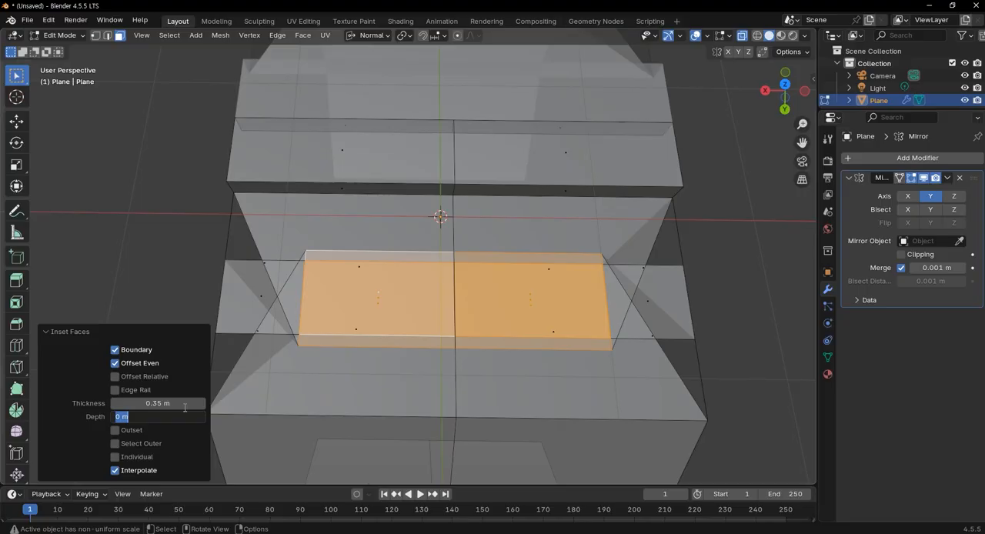
Set the inset thickness to 0.035 m and enable individual insets for the six faces
left_click(177, 402)
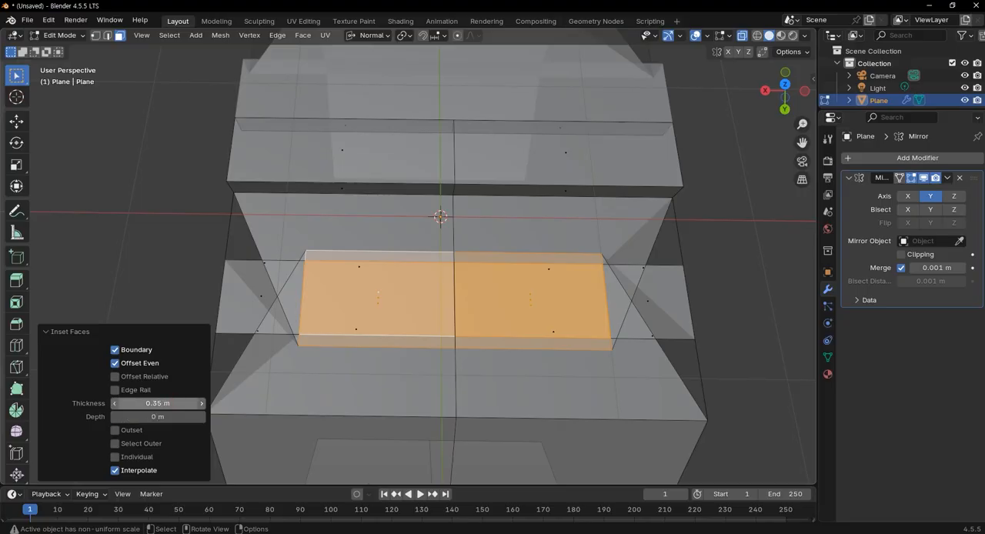
left_click(125, 404)
left_click(124, 403)
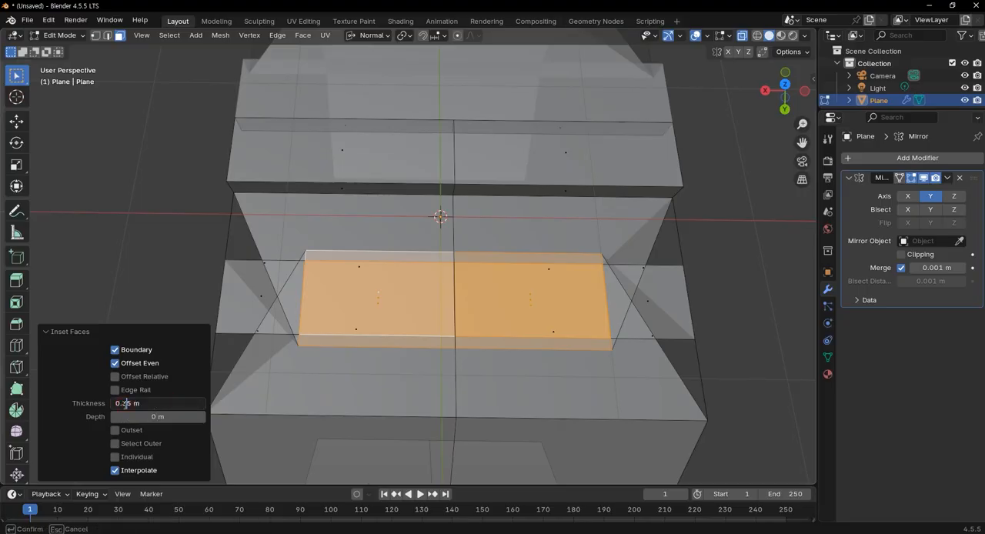
key("ctrl+a")
type("0.035")
key("Tab")
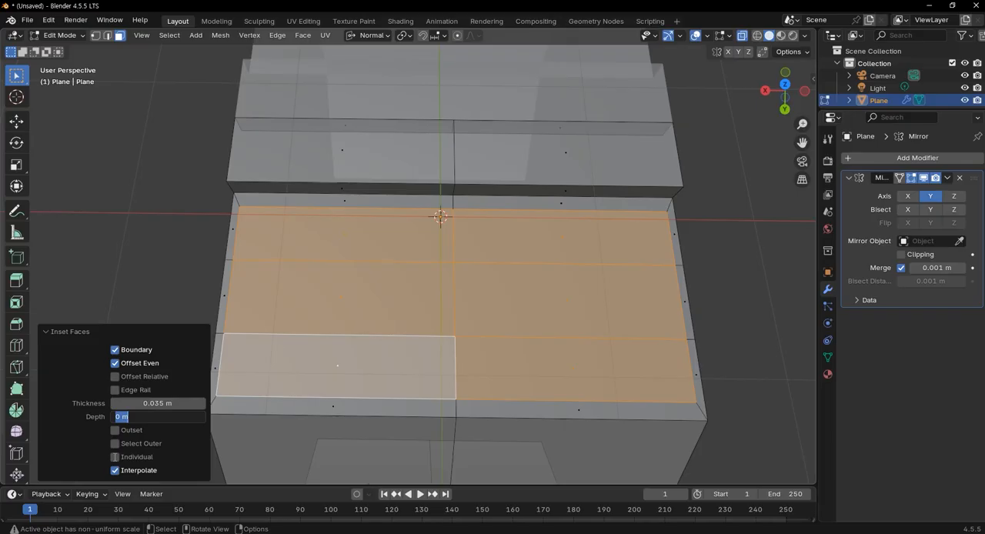
left_click(116, 457)
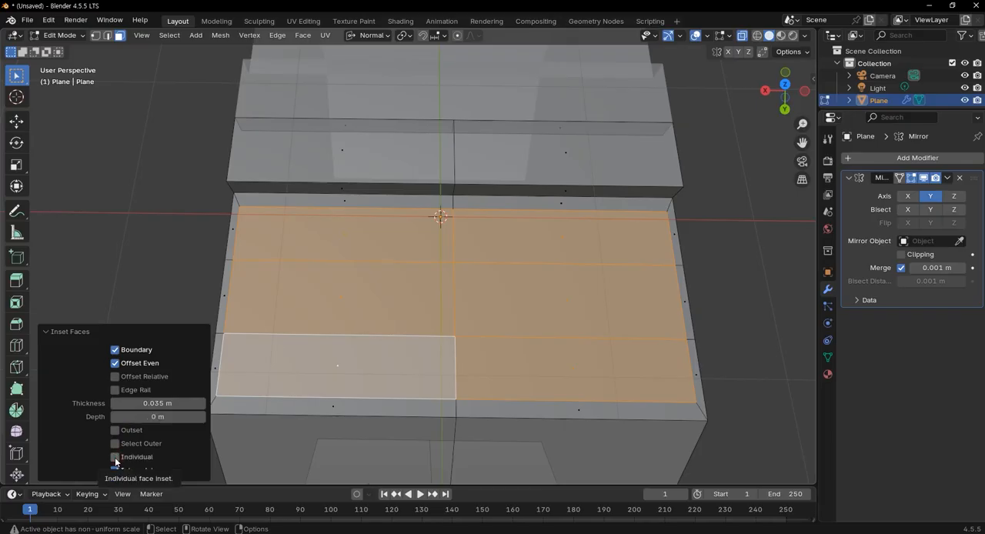
left_click(115, 458)
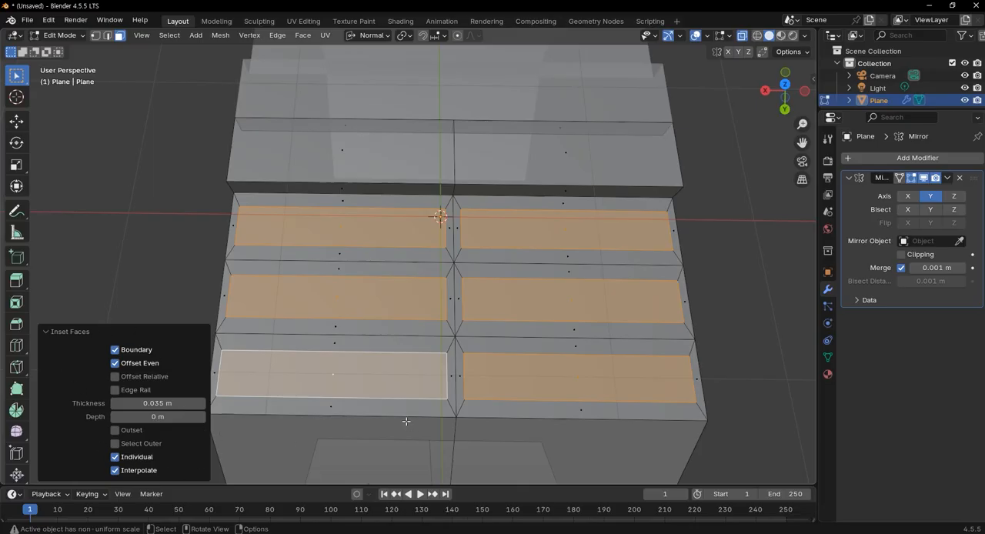
Extrude the six inset faces upward by about 0.11 m in the right view, level with the centre strip's top
scroll(398, 293, "down", 2)
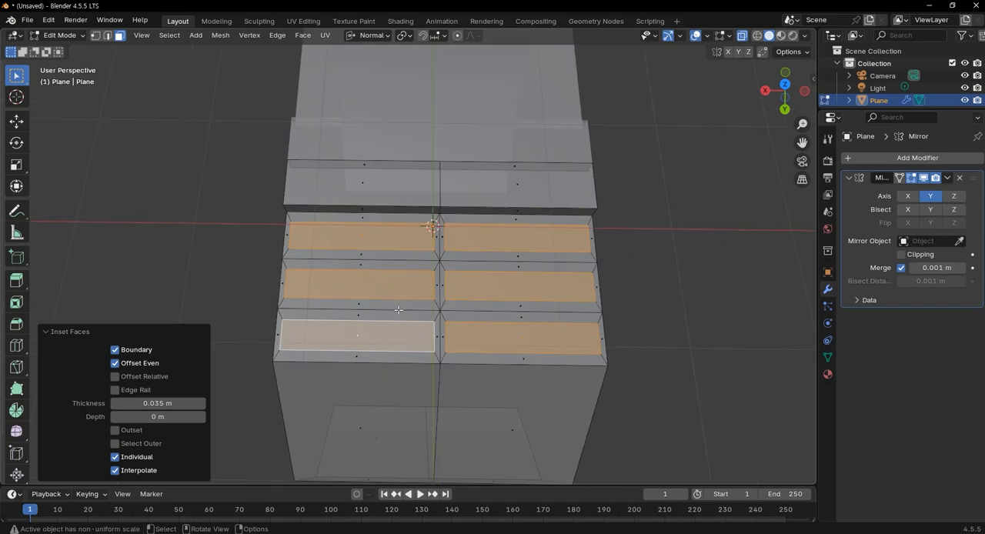
middle_click_drag(558, 346, 554, 278)
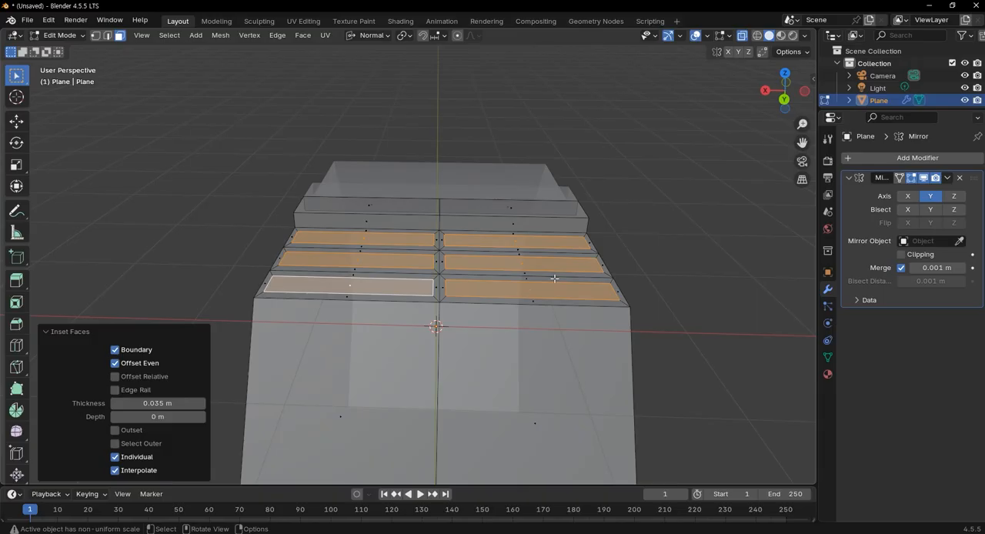
key("KP_3")
scroll(394, 230, "up", 8)
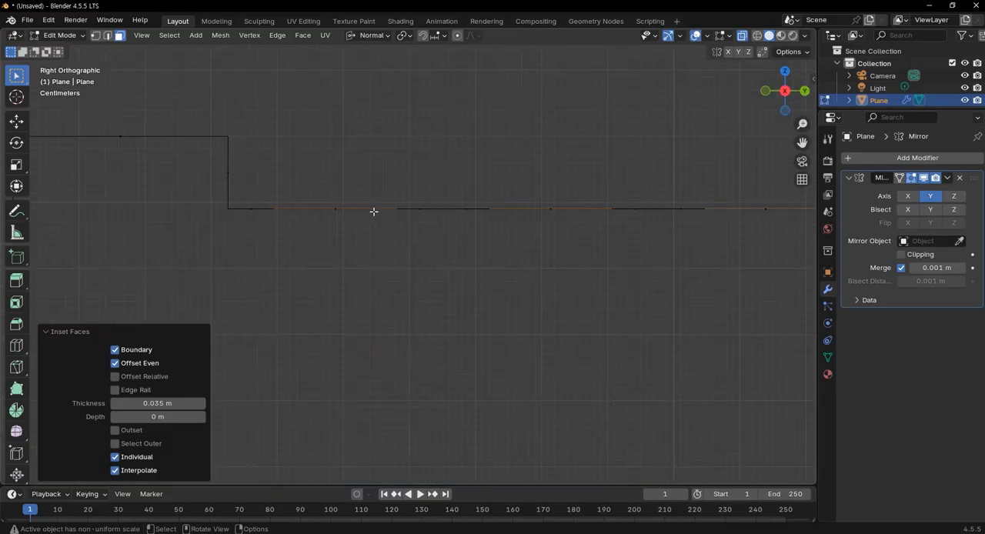
key("e")
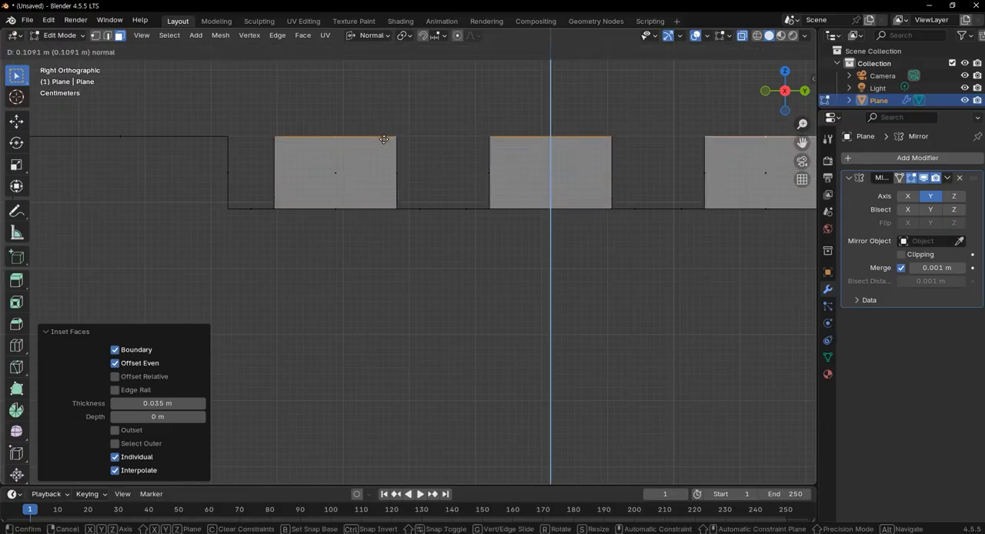
left_click(384, 139)
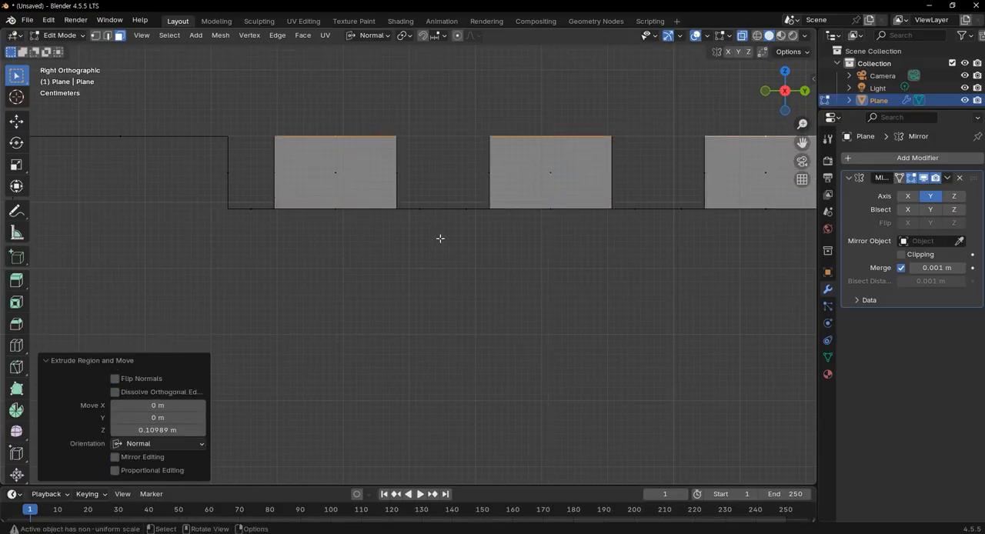
Scale the six extruded top faces to about 0.9 along their normal X axis to slope the outer ends, and clear the selection
scroll(446, 244, "down", 3)
middle_click_drag(446, 244, 340, 316)
scroll(431, 267, "down", 5)
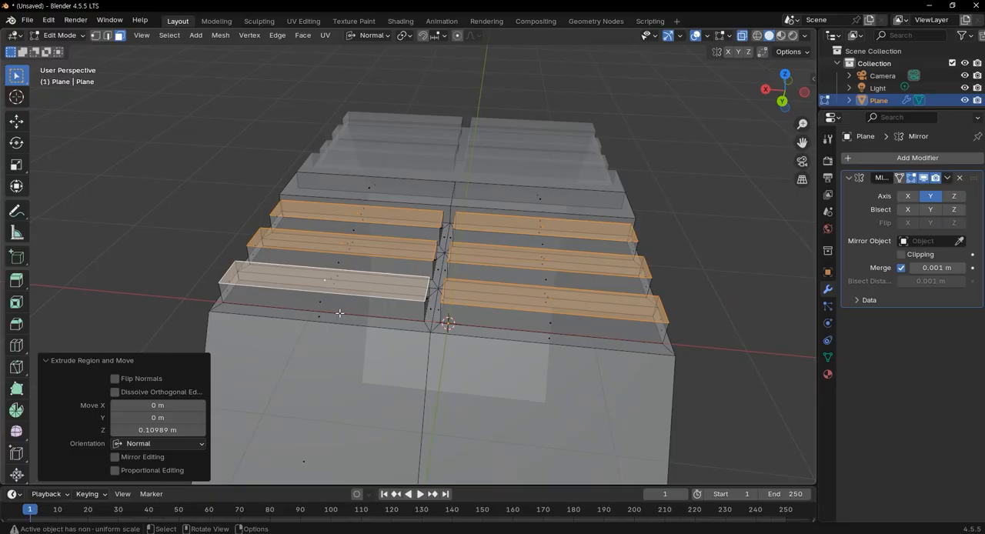
middle_click_drag(449, 340, 457, 386)
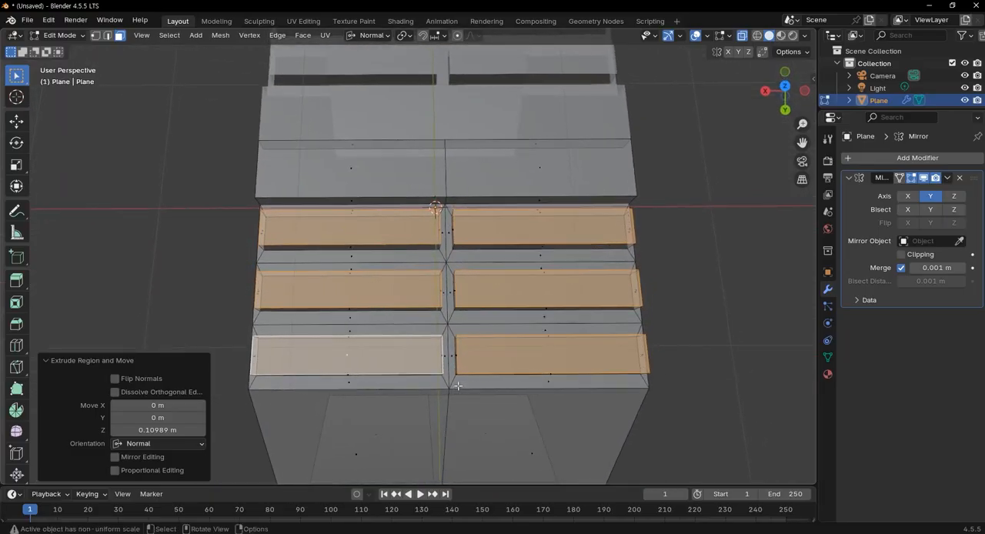
scroll(457, 386, "down", 1)
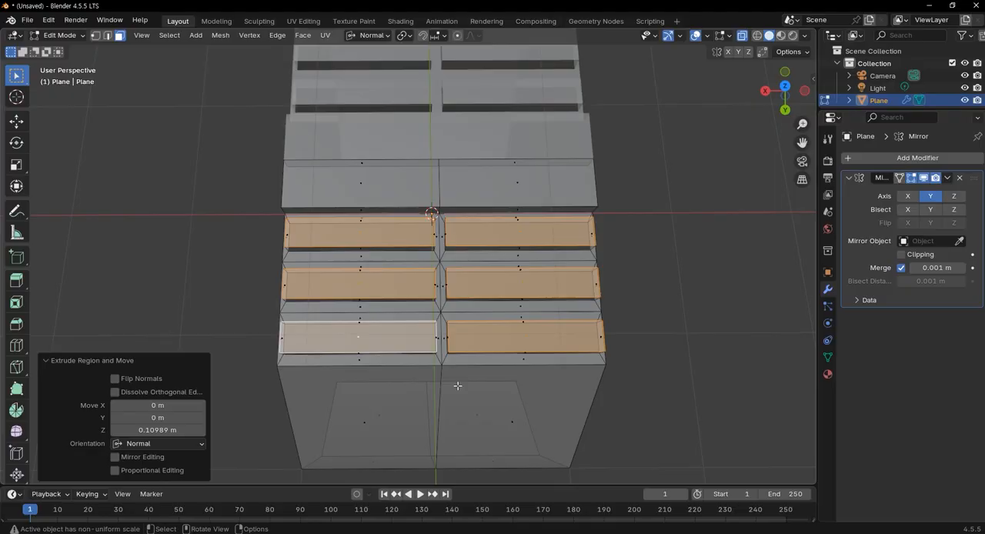
key("s")
key("x")
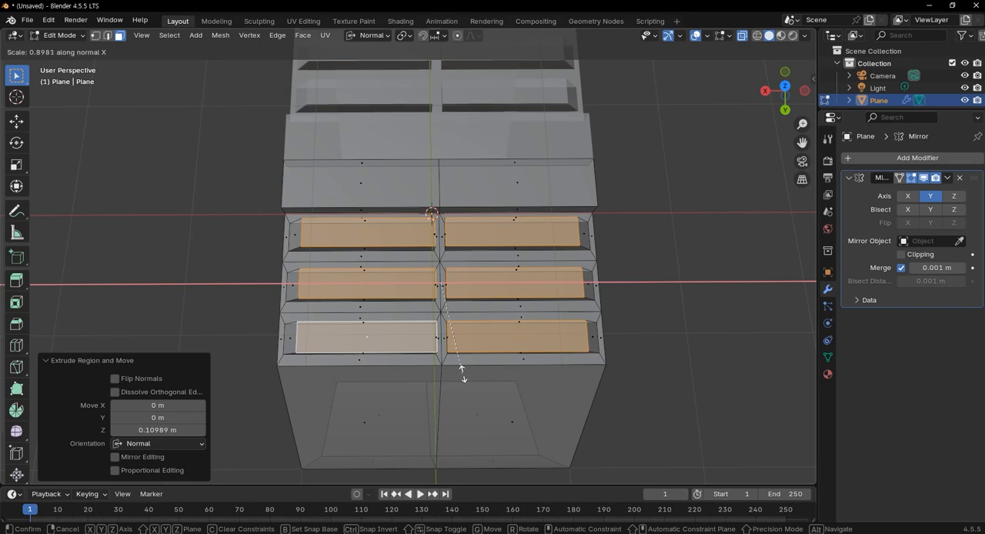
left_click(462, 375)
middle_click_drag(463, 375, 518, 342)
left_click(681, 310)
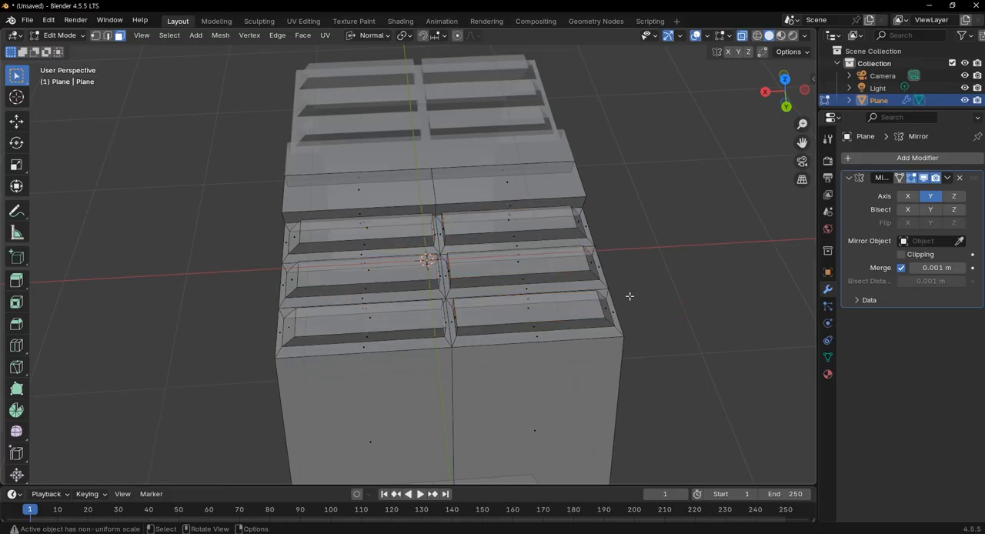
Turn off X-ray and examine the six tread blocks up close and in the top view
key("alt+z")
scroll(529, 265, "up", 4)
middle_click_drag(528, 265, 639, 262)
scroll(563, 305, "down", 3)
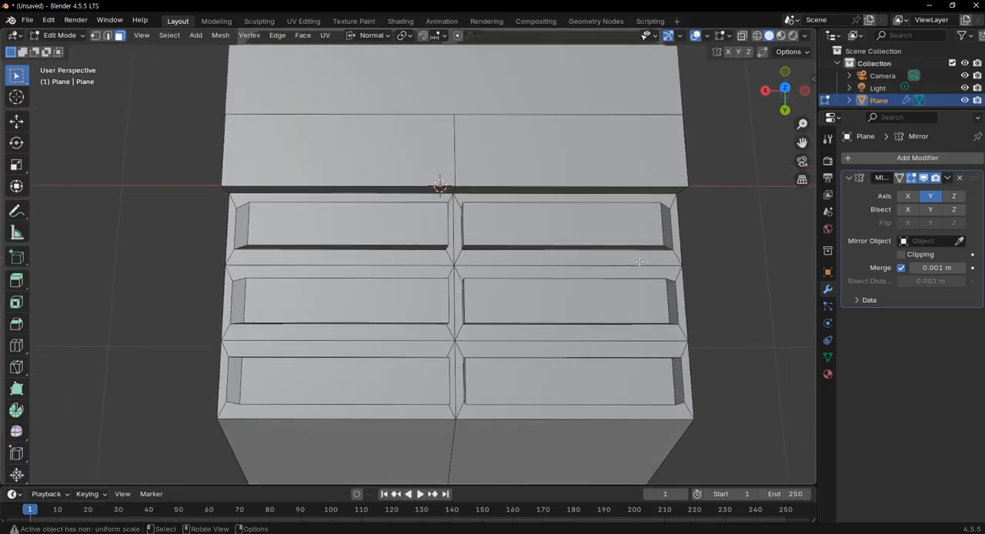
key("KP_7")
scroll(425, 231, "down", 4)
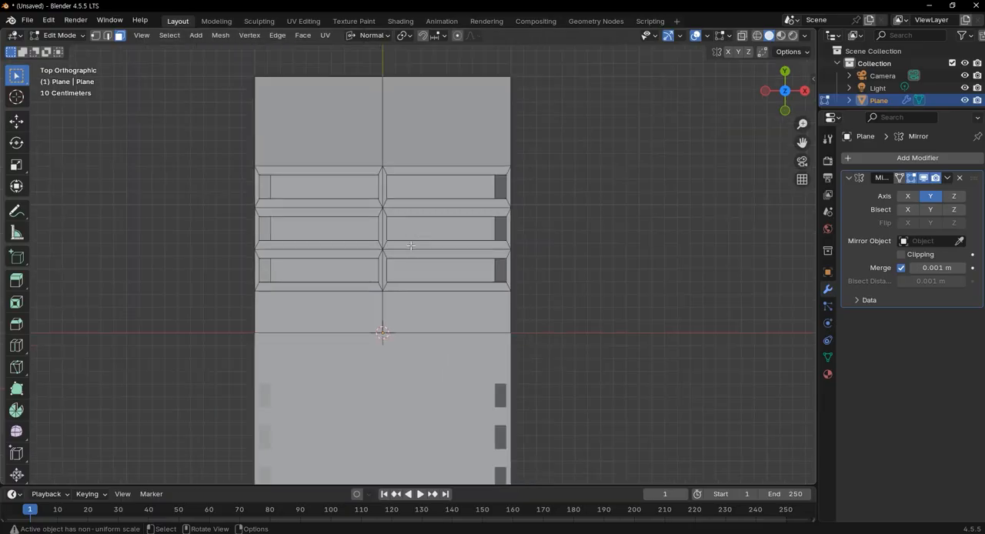
scroll(337, 265, "up", 5)
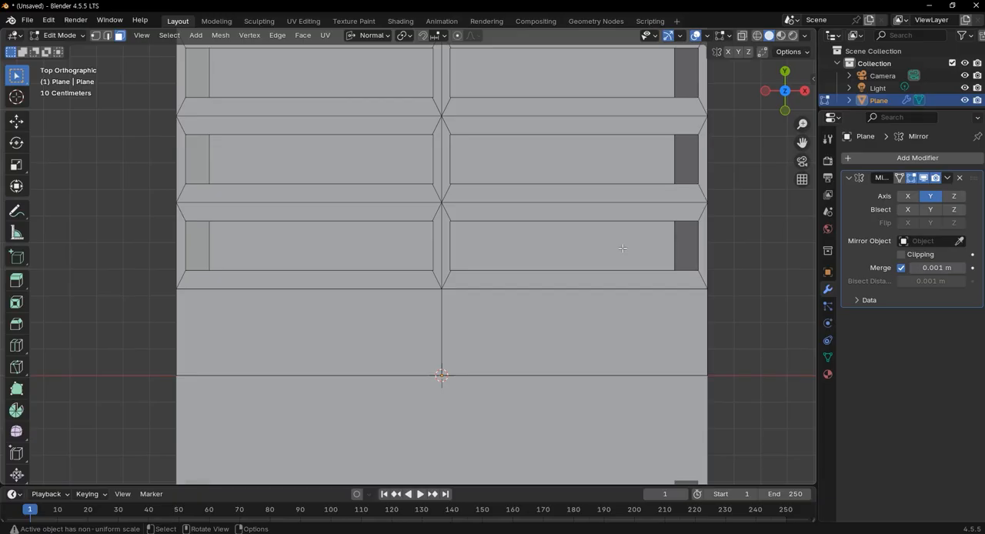
Add a centred loop cut across the tread block row nearest the centre strip and move it about 0.056 m along normal Y
key("ctrl+r")
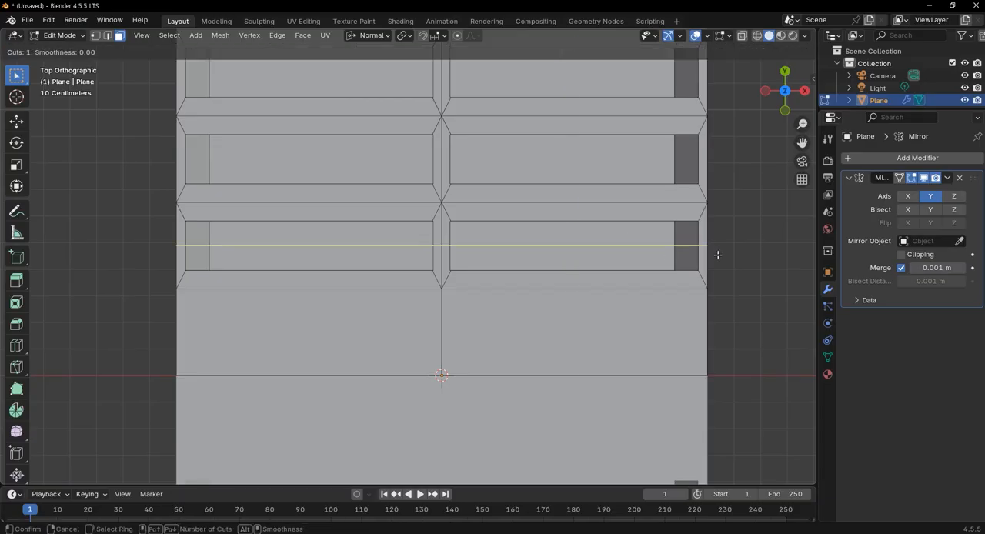
left_click(716, 254)
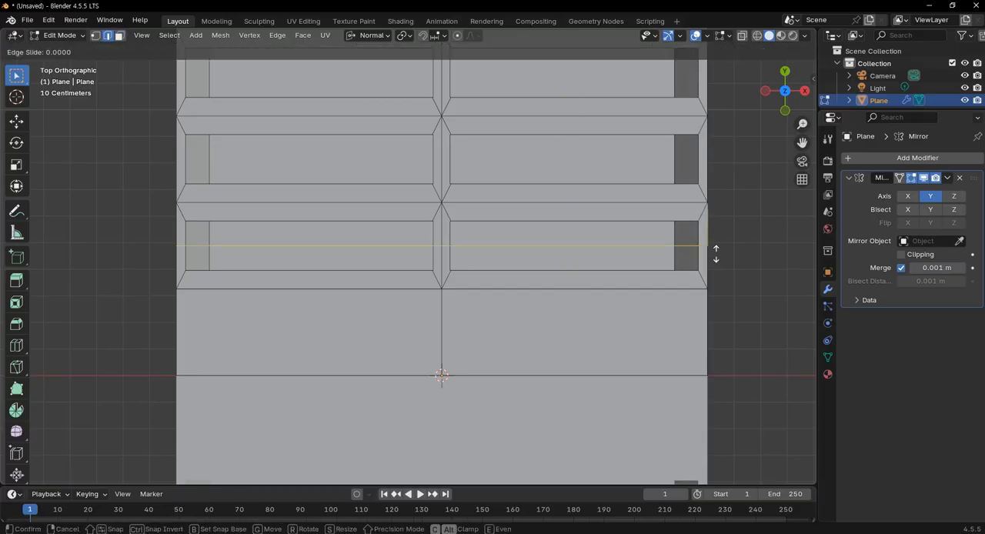
right_click(715, 254)
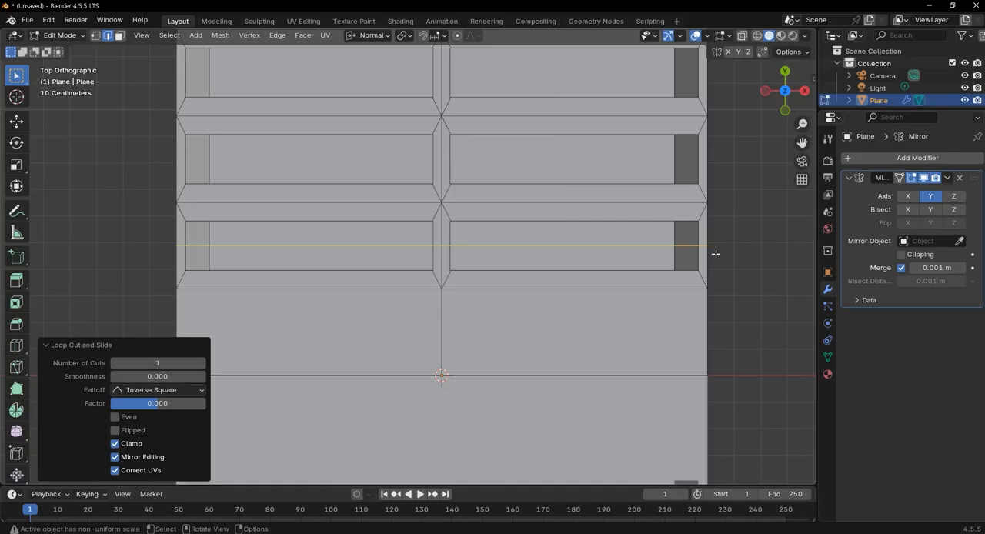
scroll(591, 260, "down", 1)
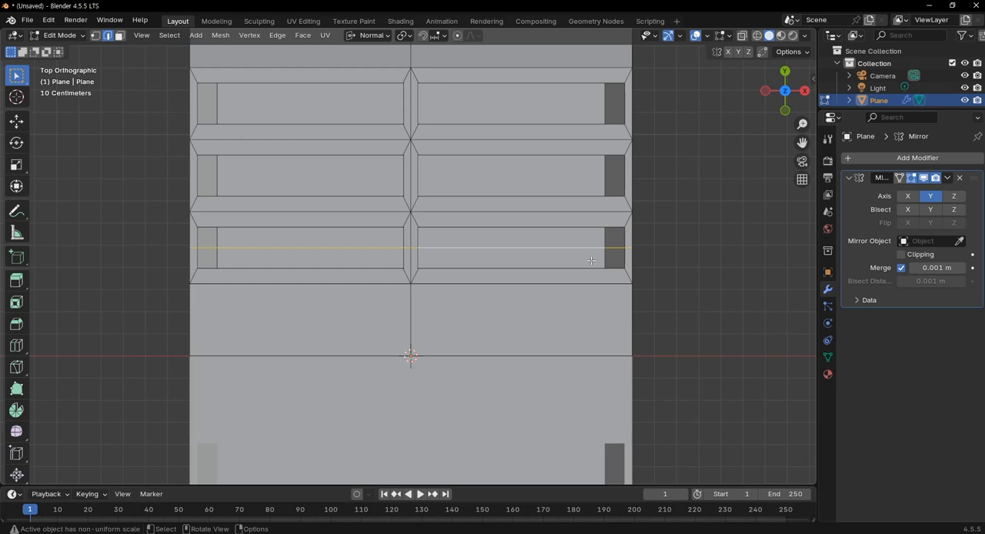
key("g")
key("y")
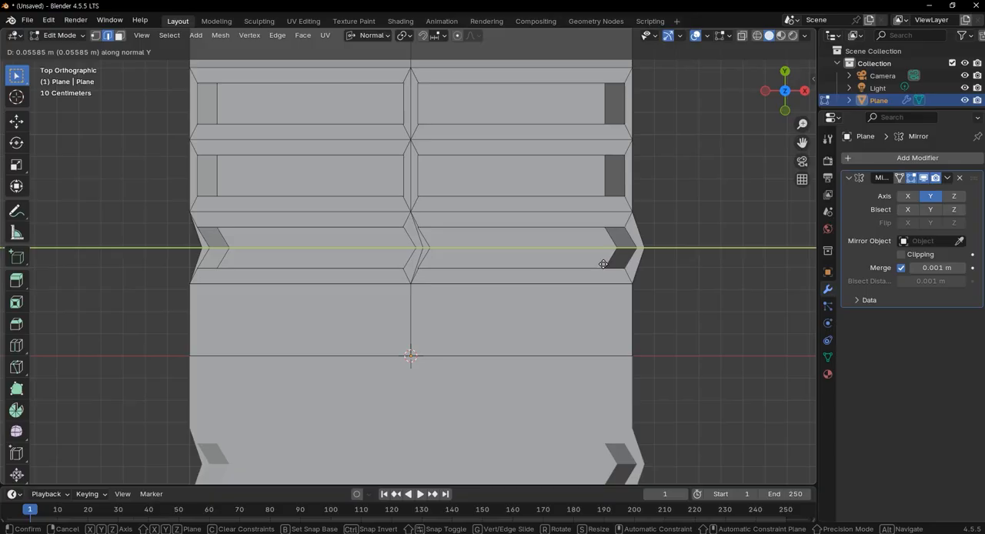
left_click(603, 264)
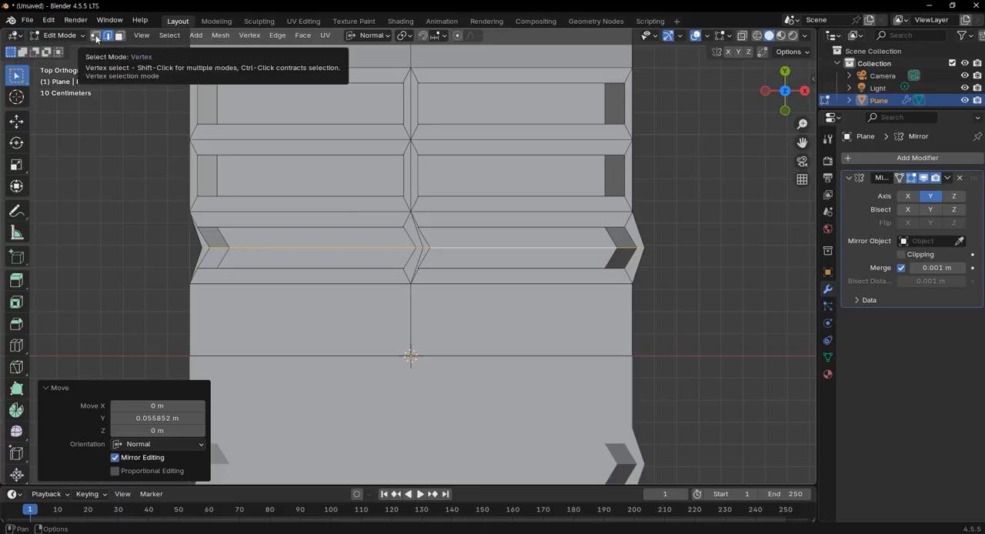
Move the outer-end corner vertices of both blocks in that row, excluding the middle loop, about -0.046 m along normal Y
middle_click_drag(198, 153, 727, 198)
middle_click_drag(455, 310, 206, 197)
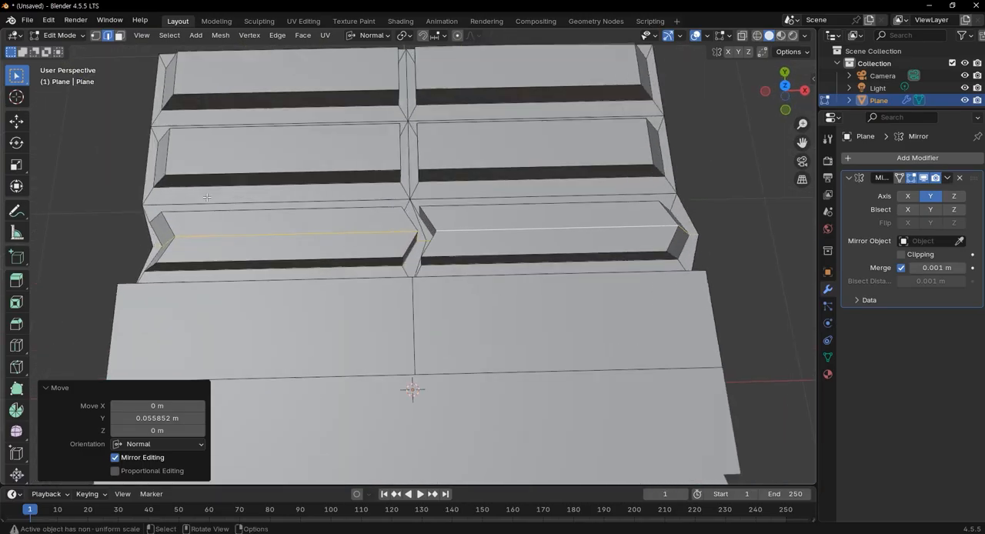
middle_click_drag(362, 194, 216, 245)
key("1")
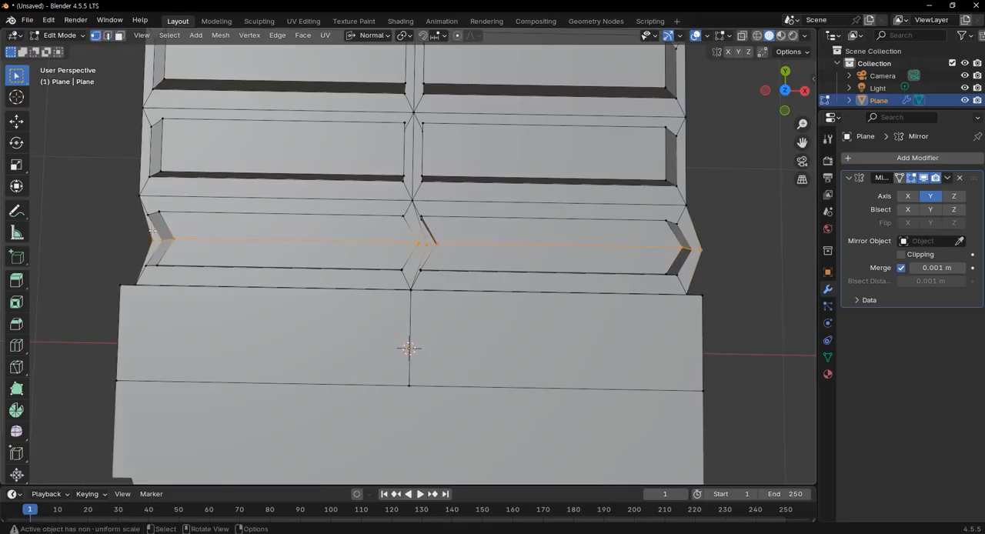
left_click_drag(146, 210, 180, 271)
left_click_drag(139, 236, 185, 250, "ctrl")
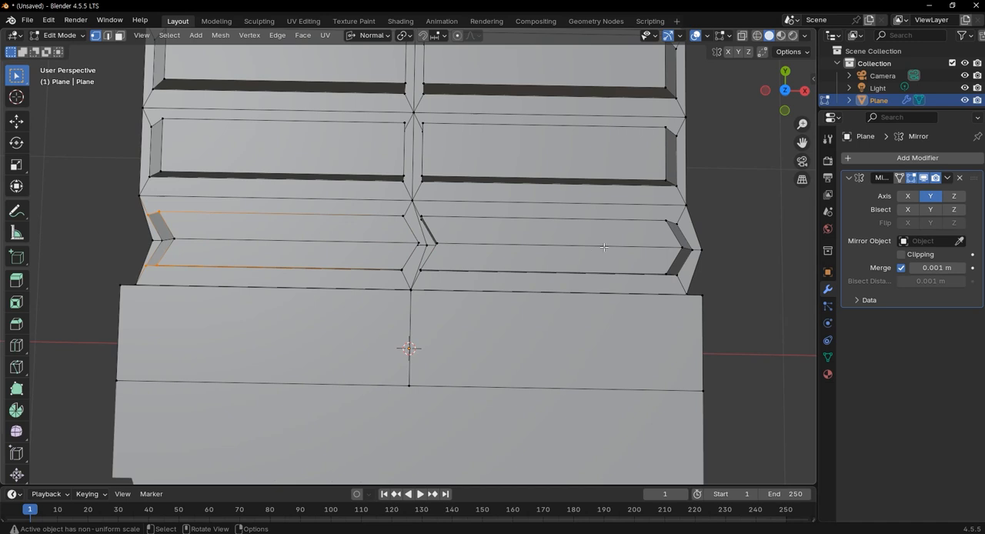
left_click_drag(665, 217, 696, 279)
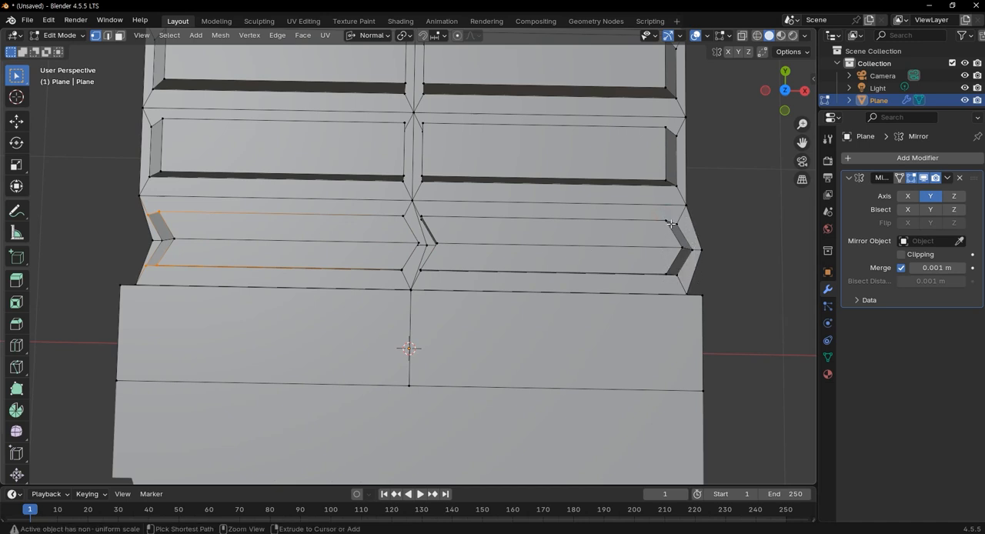
left_click_drag(654, 213, 697, 281, "shift")
key("ctrl+shift")
left_click_drag(670, 241, 729, 261, "ctrl")
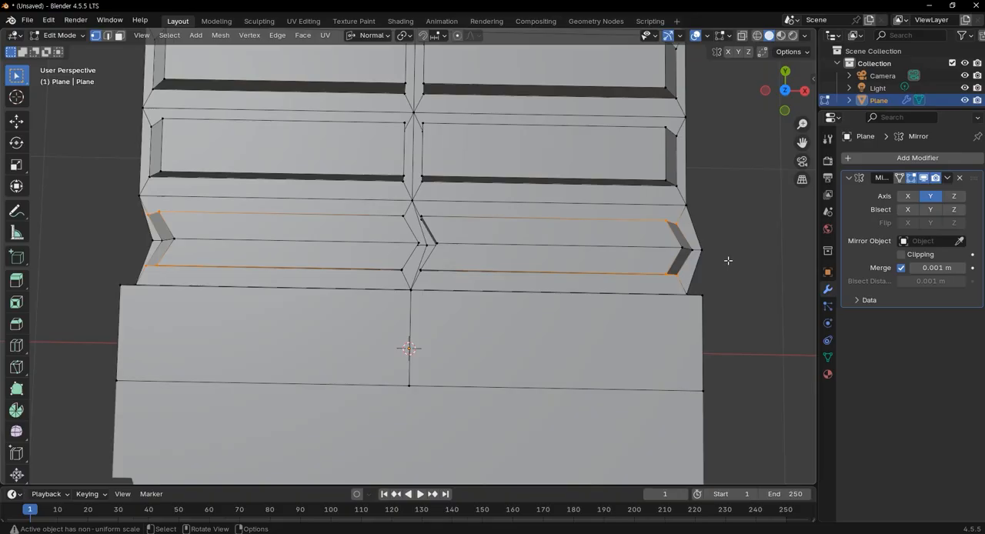
key("g")
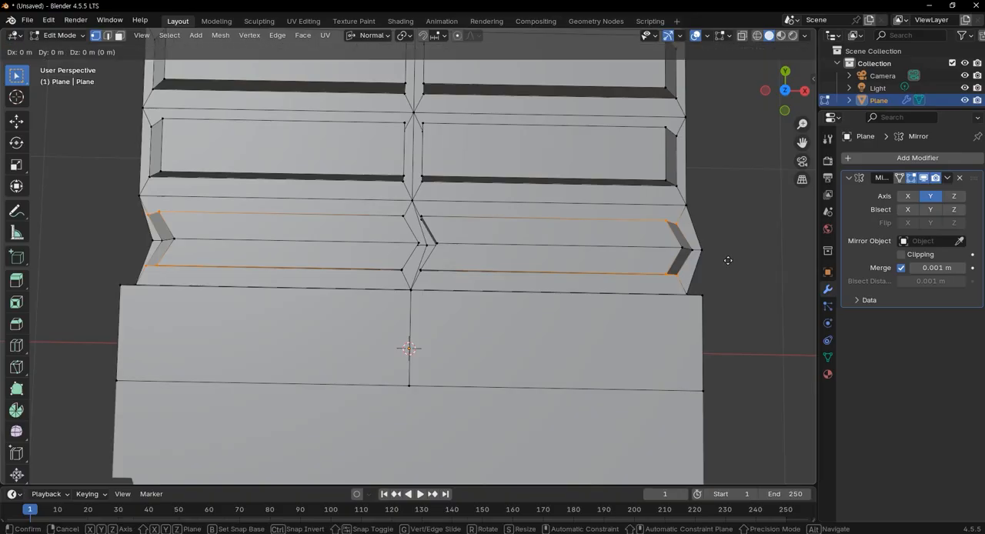
key("y")
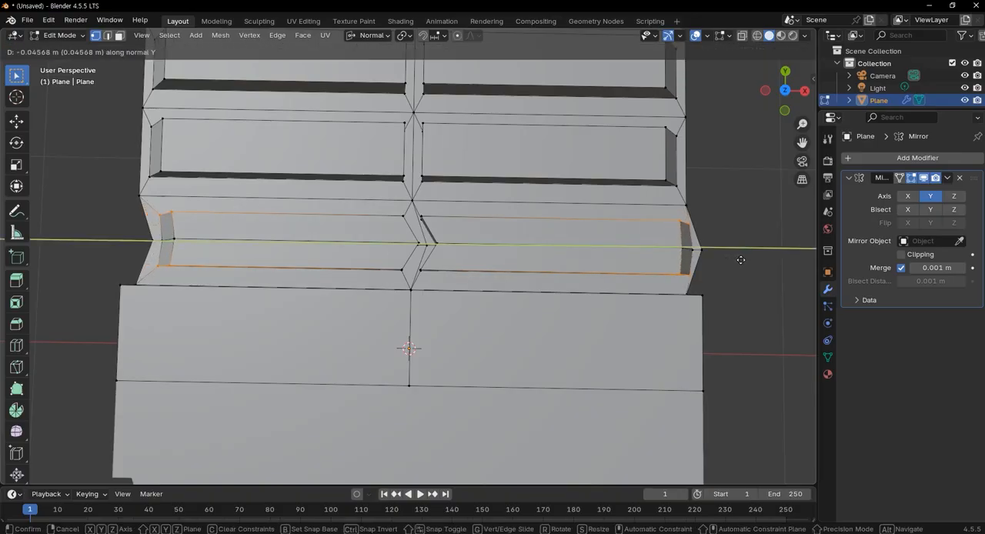
left_click(741, 260)
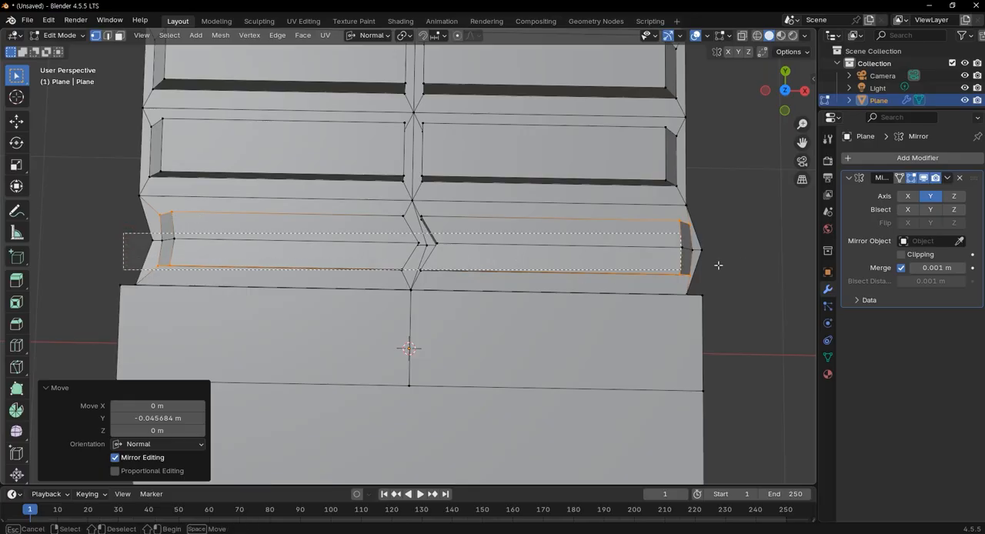
Move the row's middle vertices about 0.114 m along normal Y to sharpen the blocks into chevrons
left_click(759, 255, "alt")
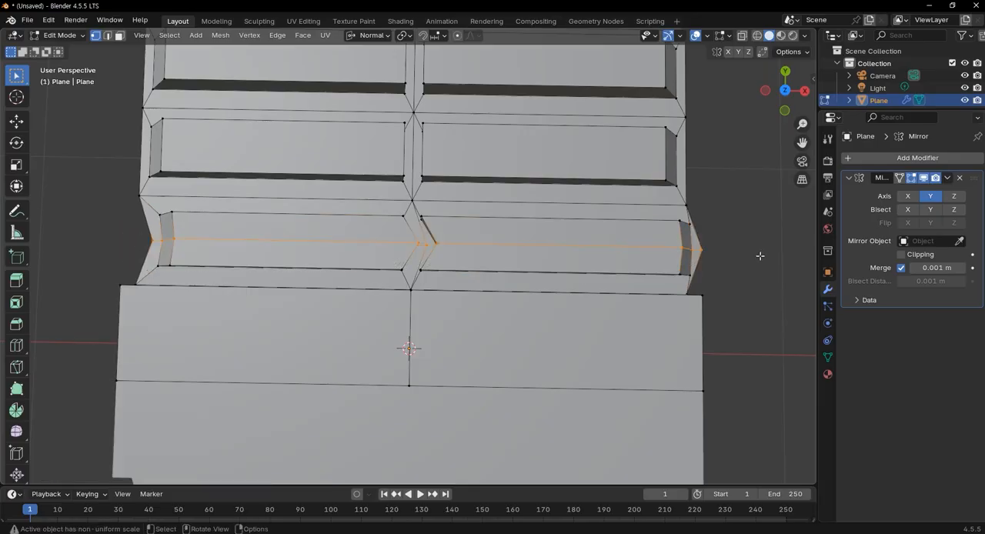
key("g")
key("y")
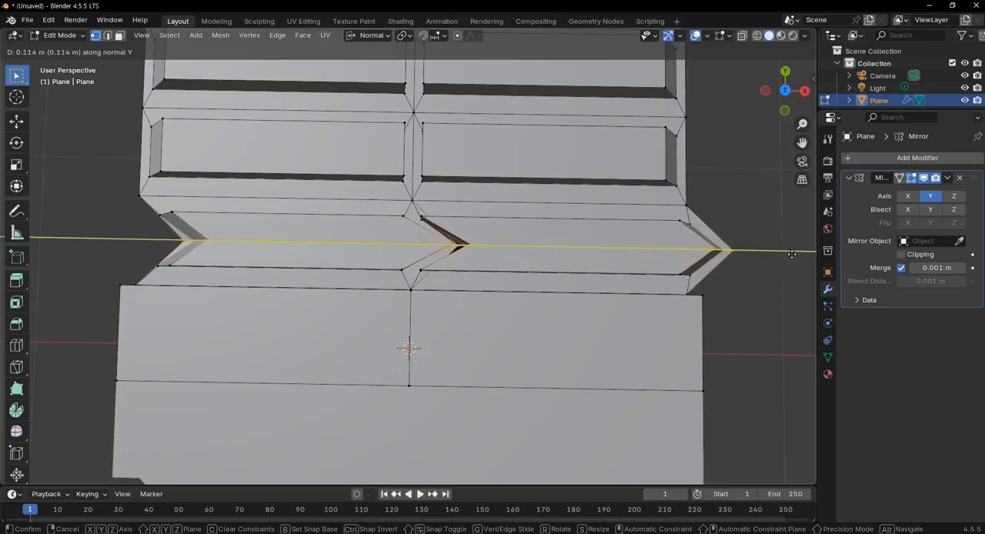
left_click(792, 254)
Subdivide the two large sloped faces beneath the finished tread rows with one cut
middle_click_drag(743, 274, 357, 209)
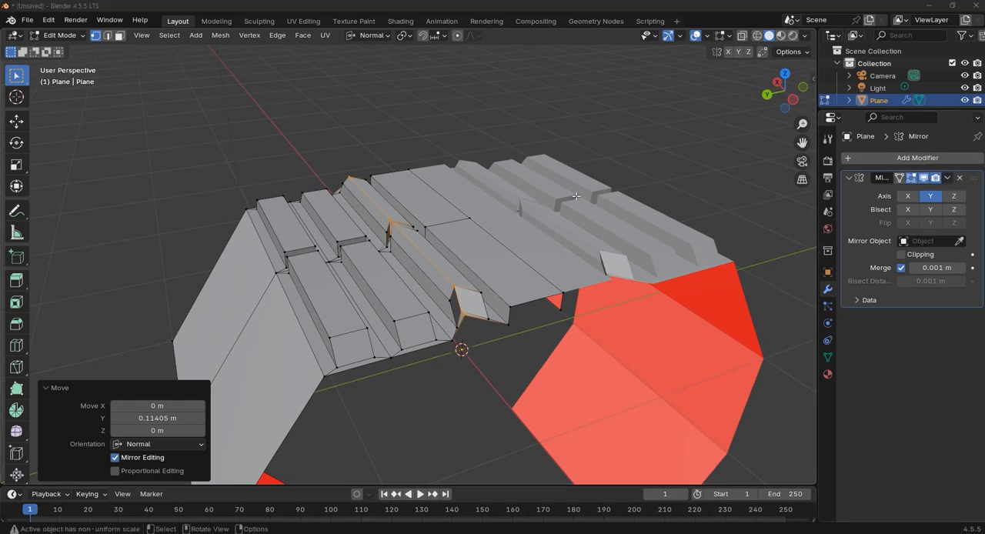
middle_click_drag(531, 270, 622, 268)
scroll(549, 300, "down", 2)
middle_click_drag(549, 301, 560, 247, "shift")
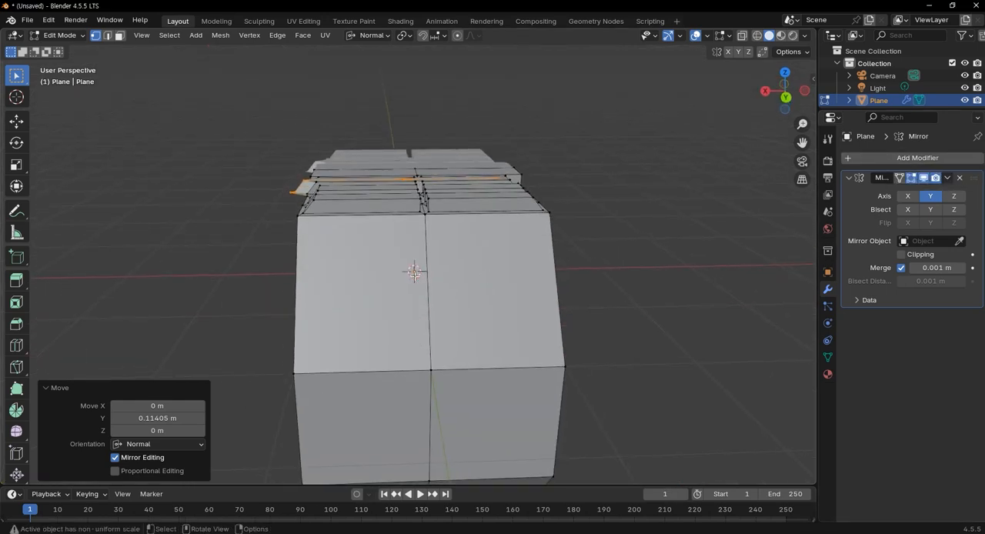
left_click(447, 306)
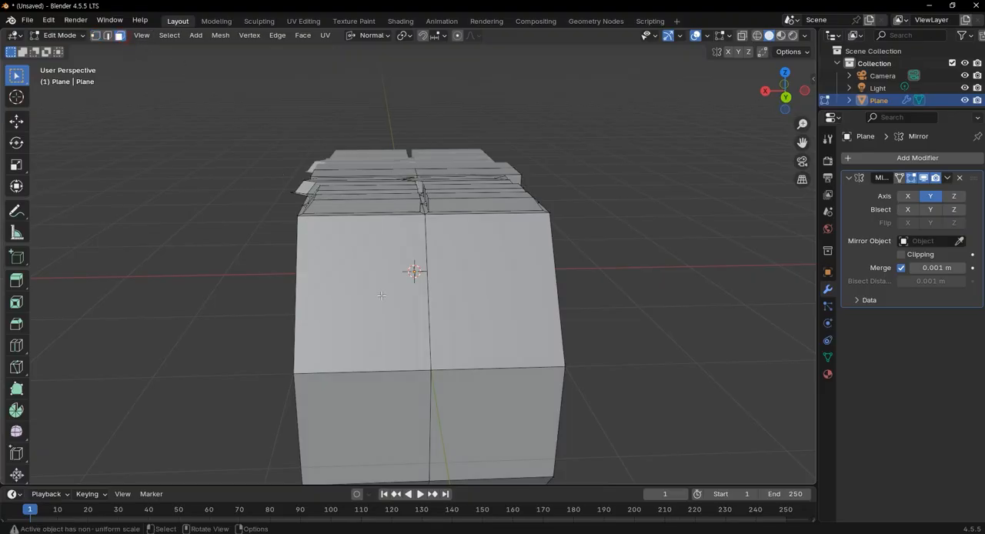
left_click(405, 322)
left_click(502, 324, "shift")
middle_click_drag(502, 324, 394, 317)
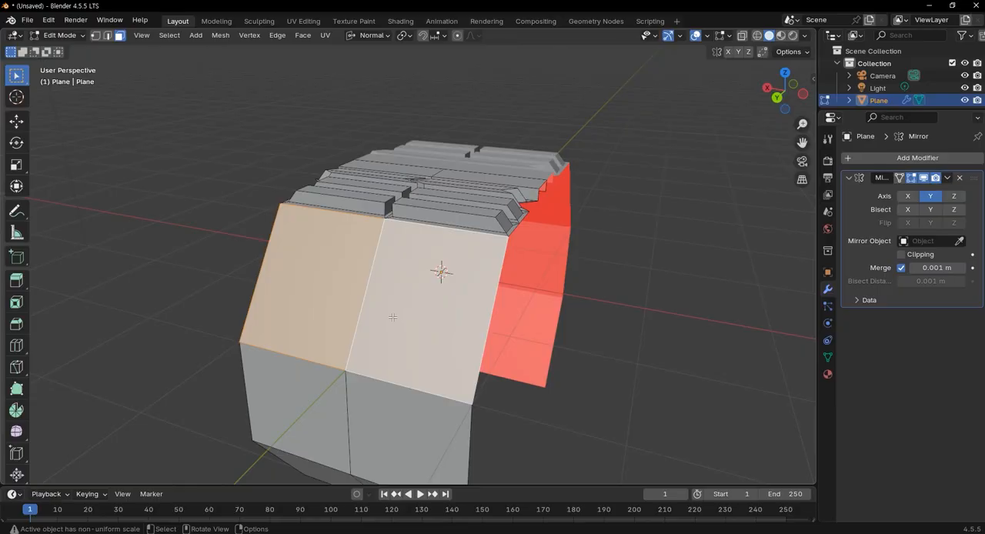
right_click(390, 314)
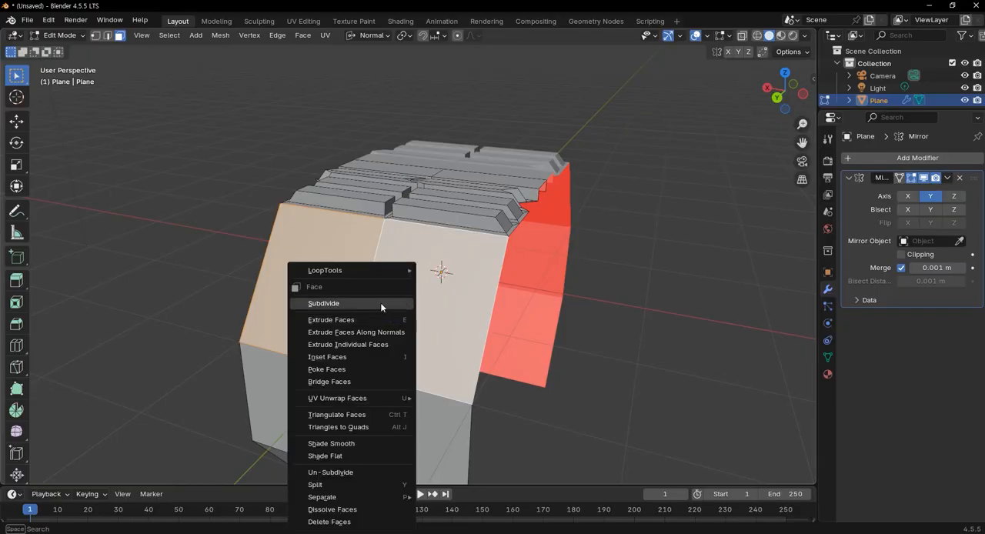
left_click(380, 302)
Inset the eight subdivided faces of the sloped section individually by about 0.075 m
middle_click_drag(538, 348, 602, 395)
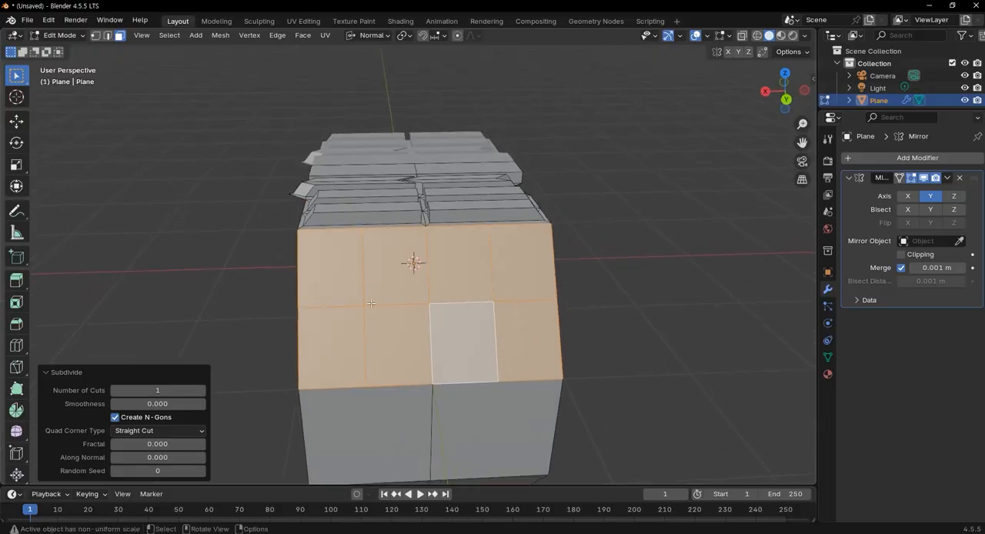
middle_click_drag(537, 350, 574, 363)
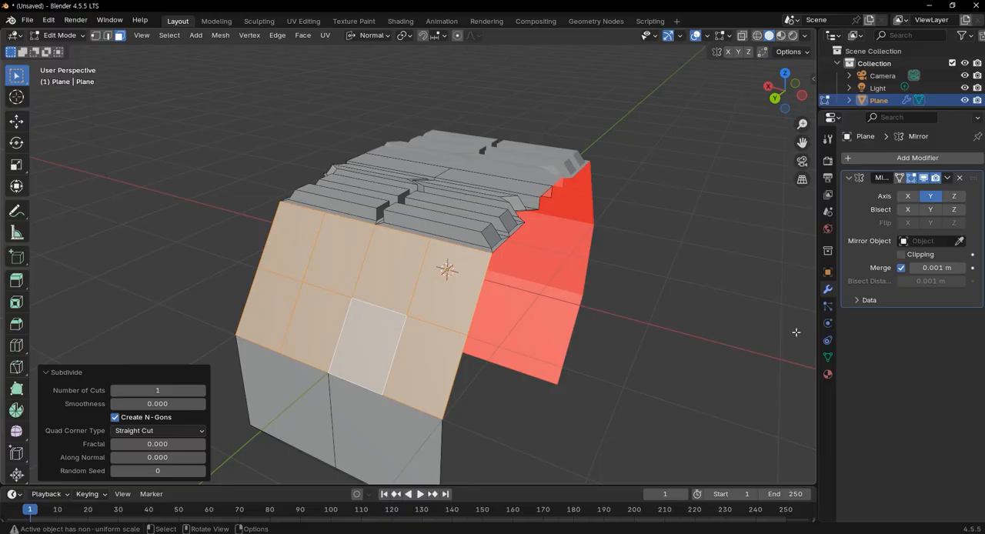
middle_click_drag(796, 331, 364, 327)
left_click(361, 316)
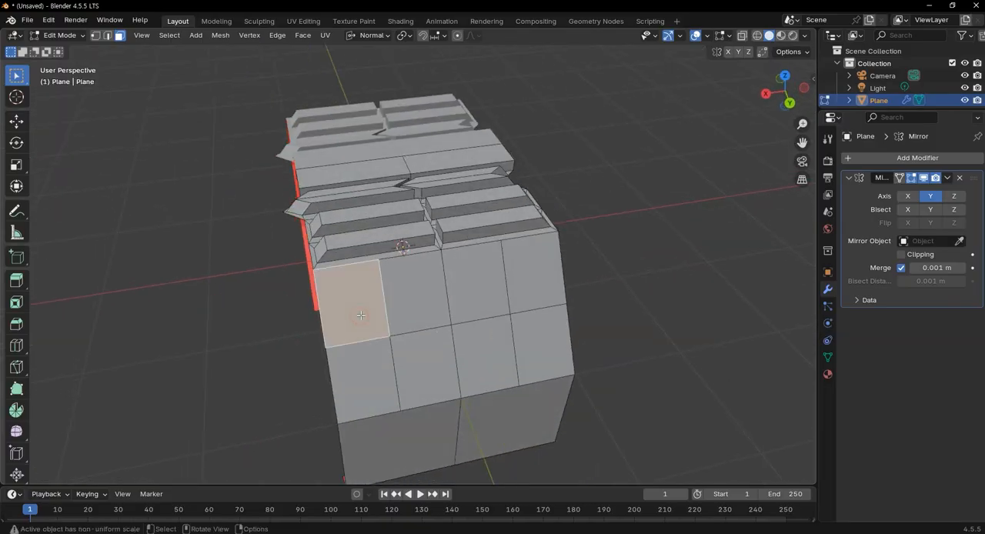
left_click(420, 309, "shift")
left_click(462, 301, "shift")
left_click(519, 291, "shift")
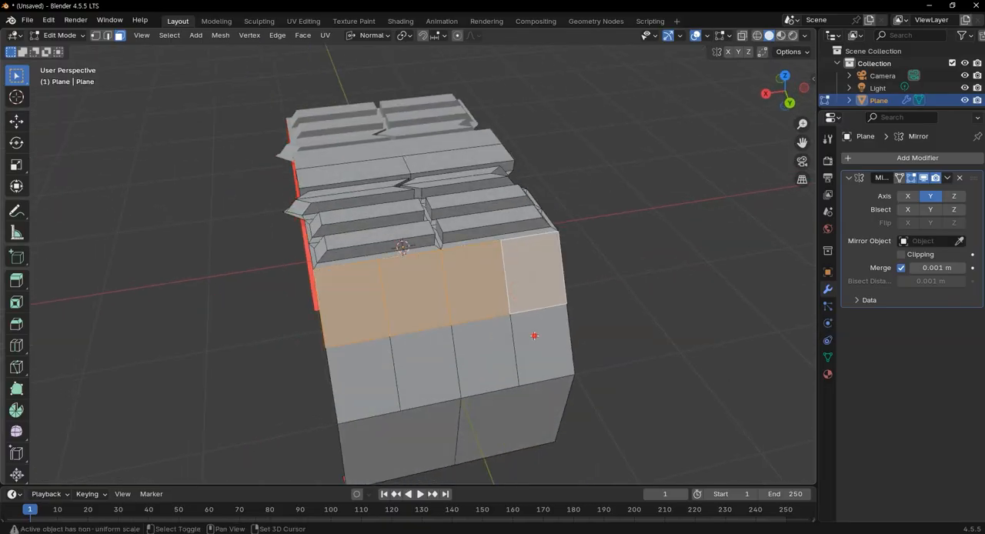
left_click(534, 335, "shift")
left_click(483, 352, "shift")
left_click(423, 366, "shift")
left_click(358, 379, "shift")
middle_click_drag(359, 378, 490, 337)
key("i")
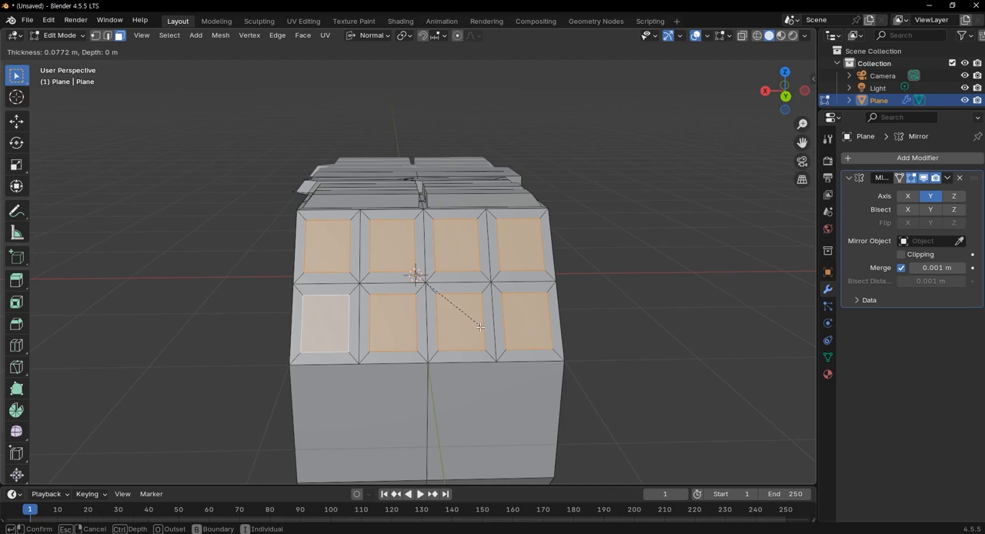
left_click(483, 330)
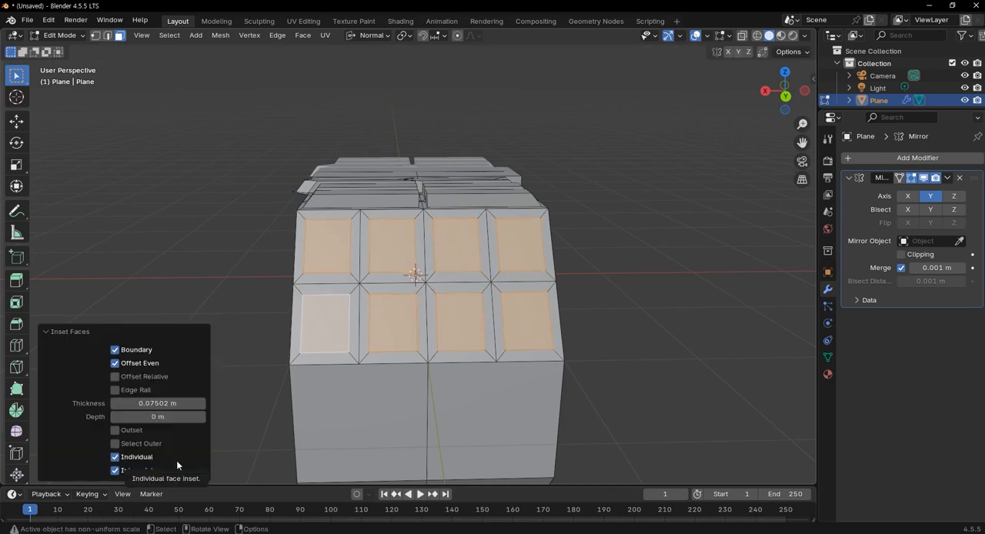
Extrude the eight inset faces along their normals by about 0.044 m
middle_click_drag(399, 424, 393, 413)
scroll(342, 362, "up", 2)
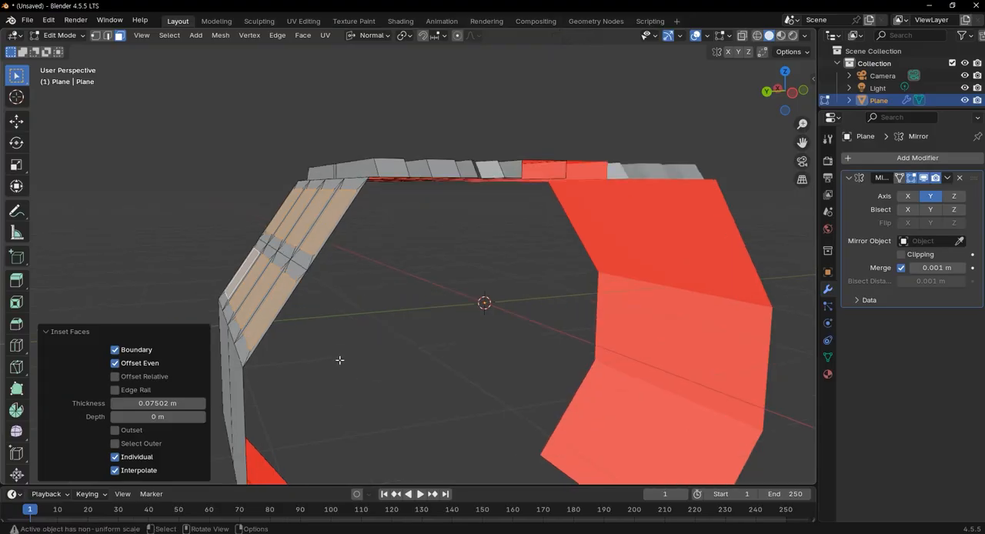
scroll(370, 357, "down", 2)
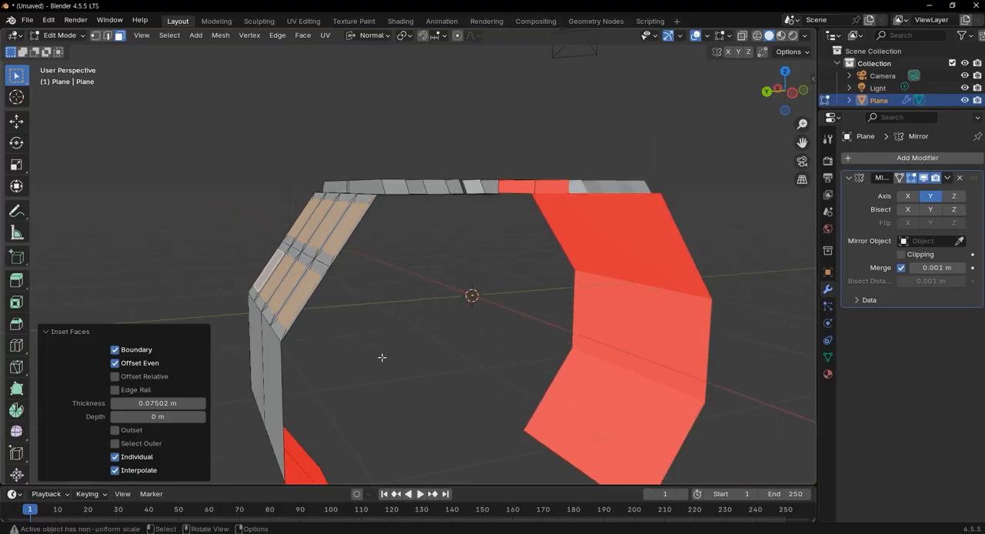
key("alt+e")
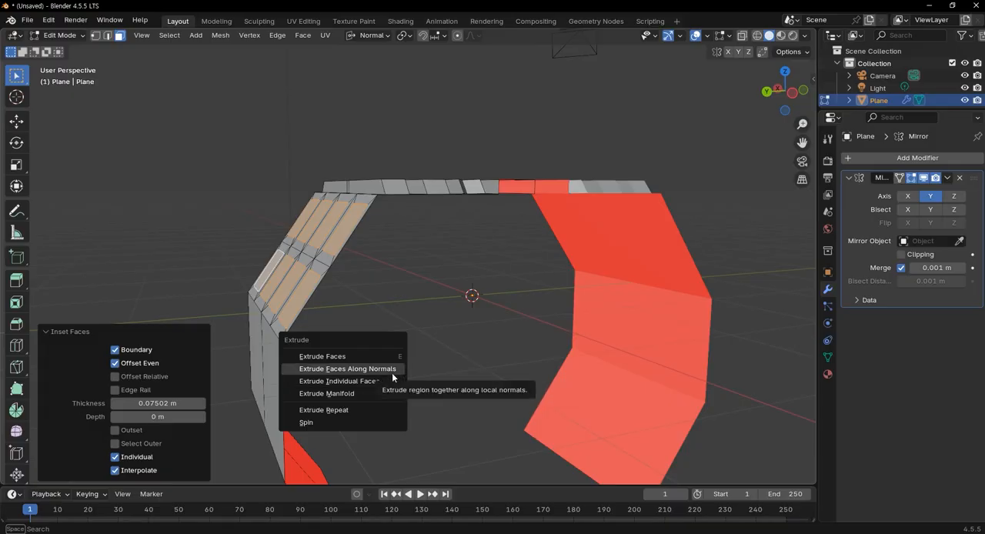
left_click(392, 372)
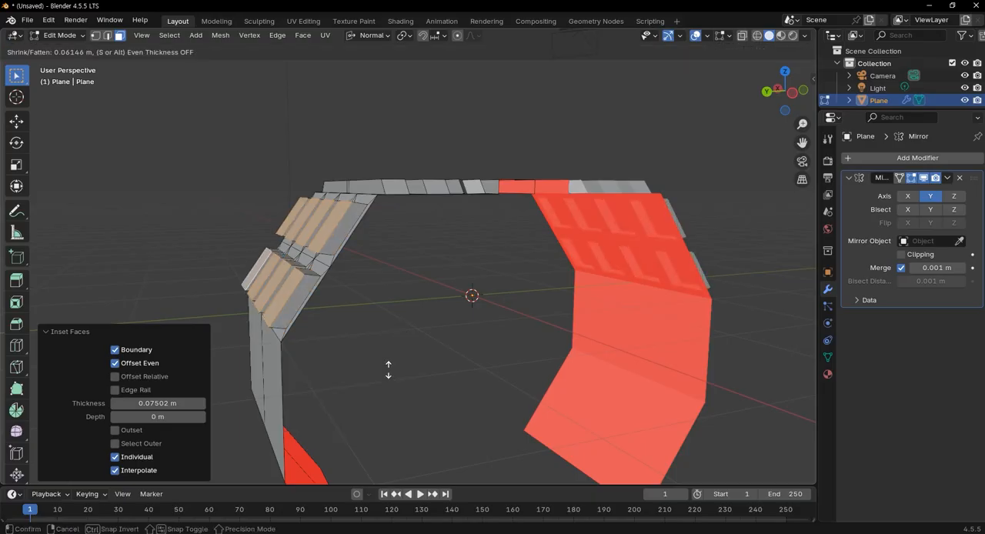
left_click(391, 370)
Move the eight extruded faces further outward to thicken the sloped blocks, and check their profile in the right view
middle_click_drag(392, 369, 271, 305)
scroll(293, 354, "up", 1)
key("g")
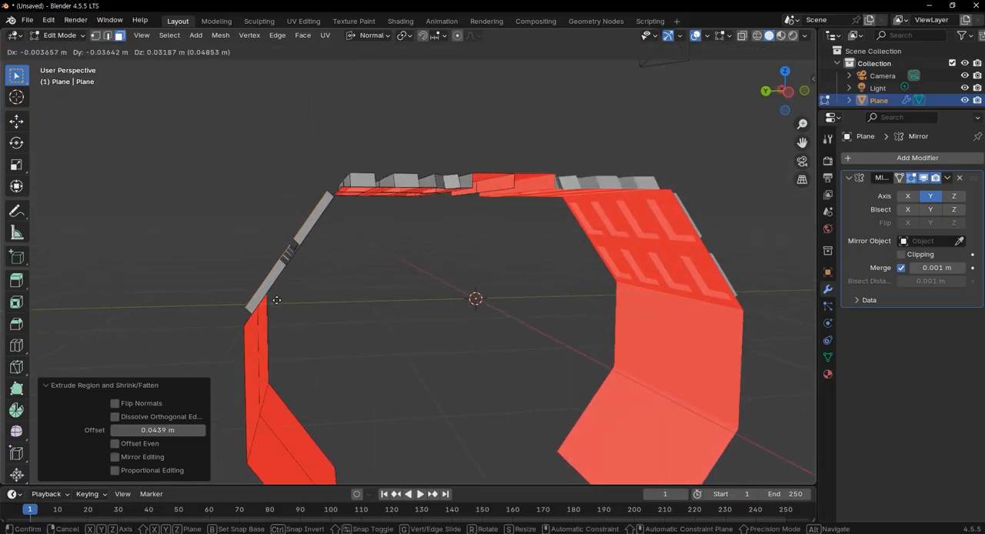
left_click(278, 299)
middle_click_drag(314, 304, 352, 361)
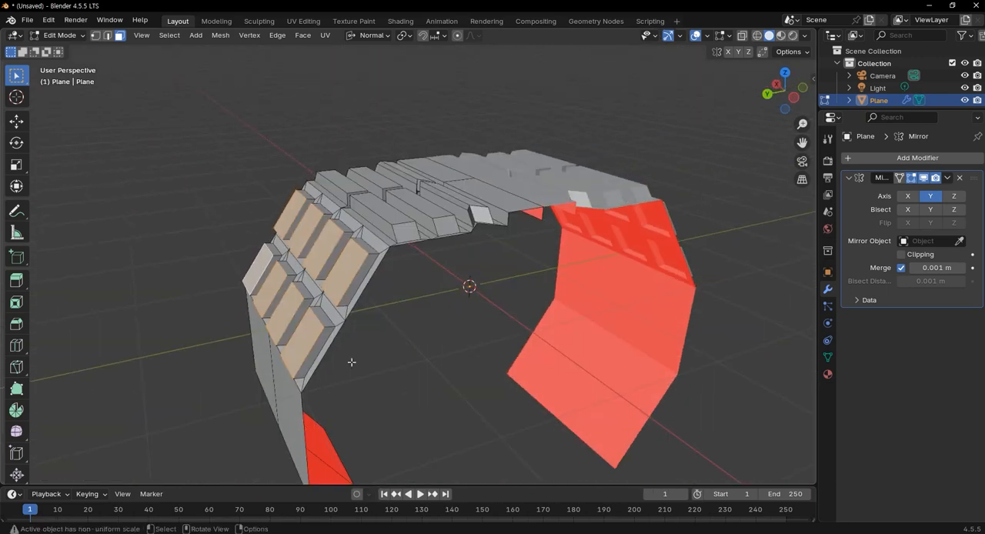
key("KP_1")
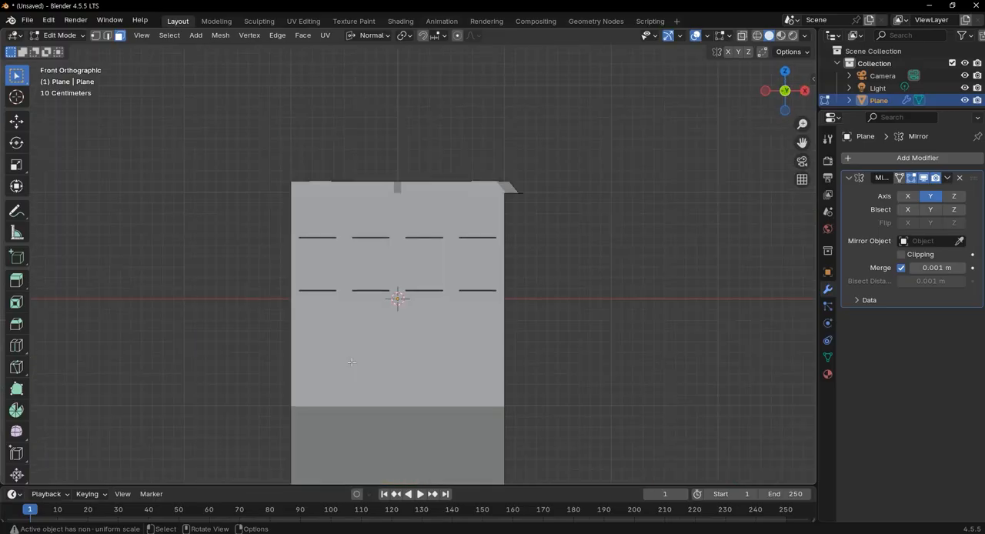
key("KP_3")
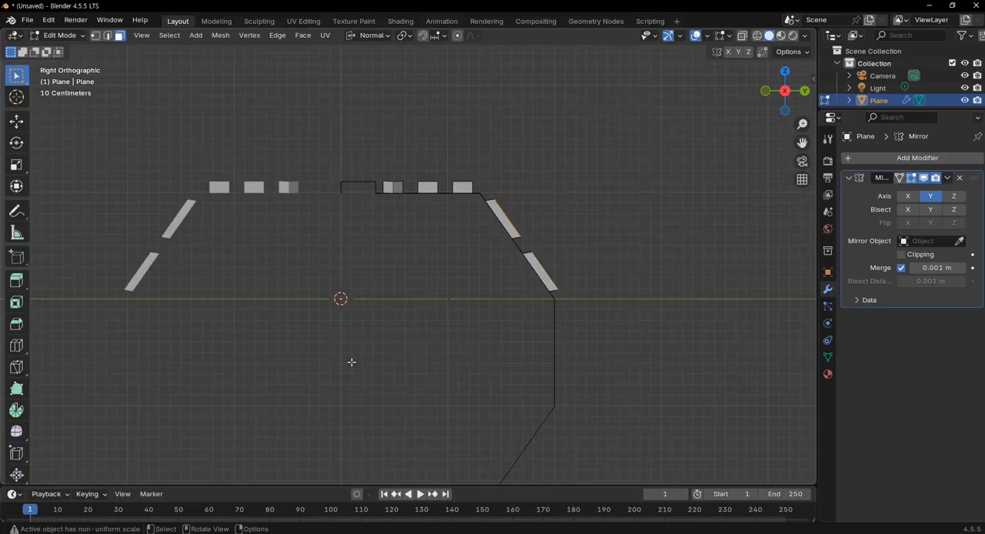
Move the eight outer faces of the sloped blocks slightly upward in the right view to slant the block ends
key("g")
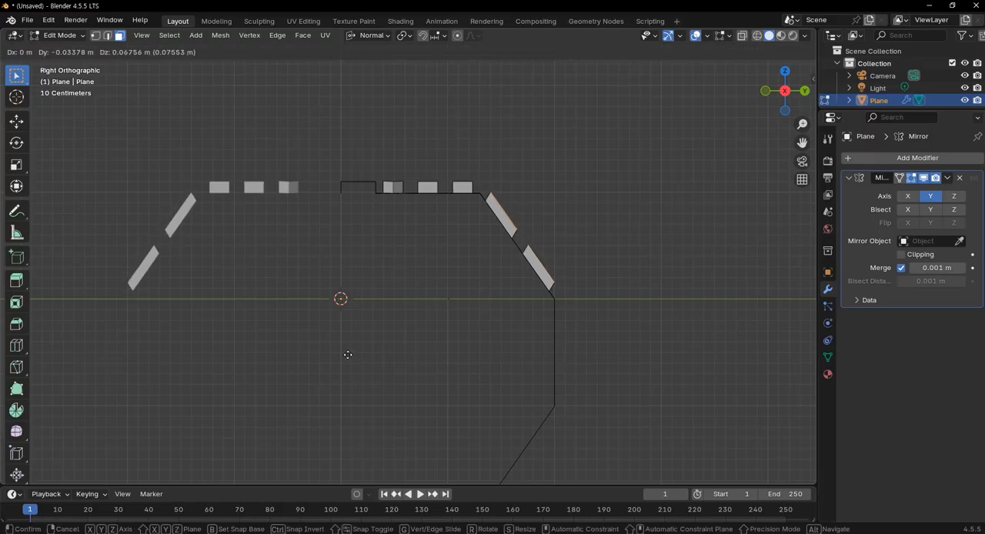
left_click(356, 356)
scroll(395, 374, "down", 3)
middle_click_drag(395, 373, 601, 381)
mouse_move(564, 349)
middle_mouse_down()
mouse_move(578, 389)
mouse_move(548, 355)
middle_mouse_up()
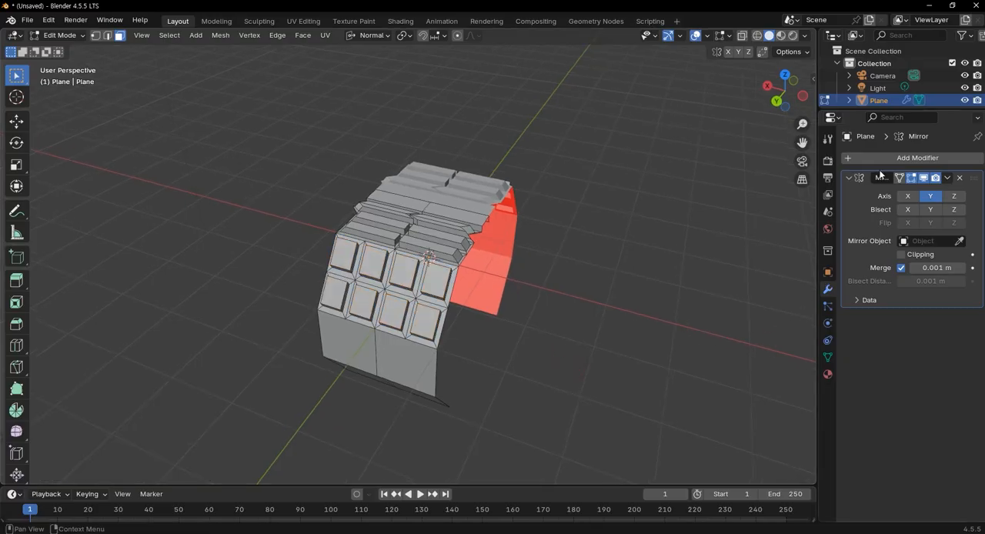
Add an Array modifier to the tire segment and select all of its geometry
left_click(854, 157)
mouse_move(831, 157)
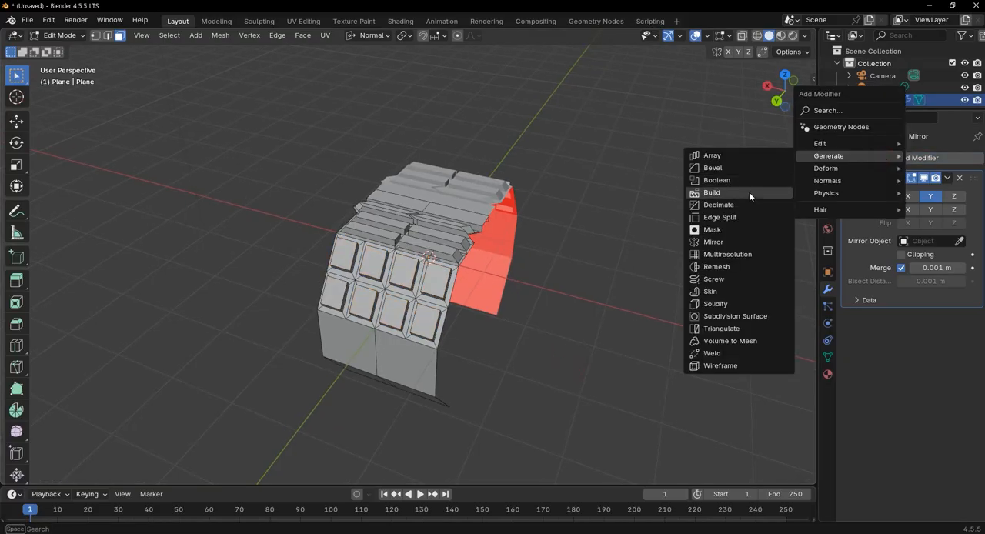
left_click(736, 156)
middle_click_drag(531, 262, 466, 362)
scroll(466, 361, "up", 5)
scroll(387, 340, "down", 4)
middle_click_drag(387, 340, 547, 331)
key("a")
scroll(508, 269, "up", 7)
middle_click_drag(487, 266, 516, 258)
scroll(498, 263, "down", 8)
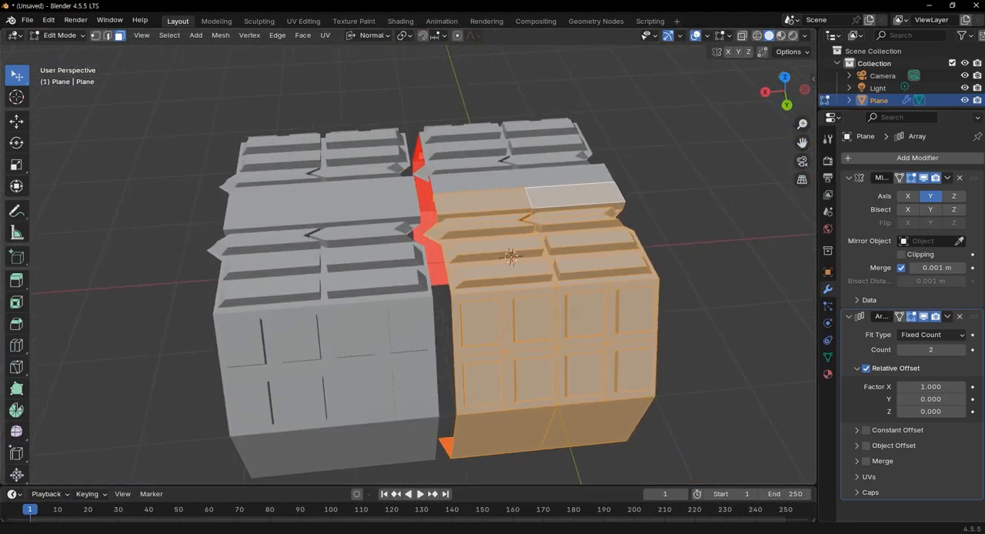
Reduce the Array modifier's relative offset factor X to 0.92 to close the gap between the copies
left_click(901, 388)
left_click_drag(931, 387, 930, 387)
left_click(968, 388)
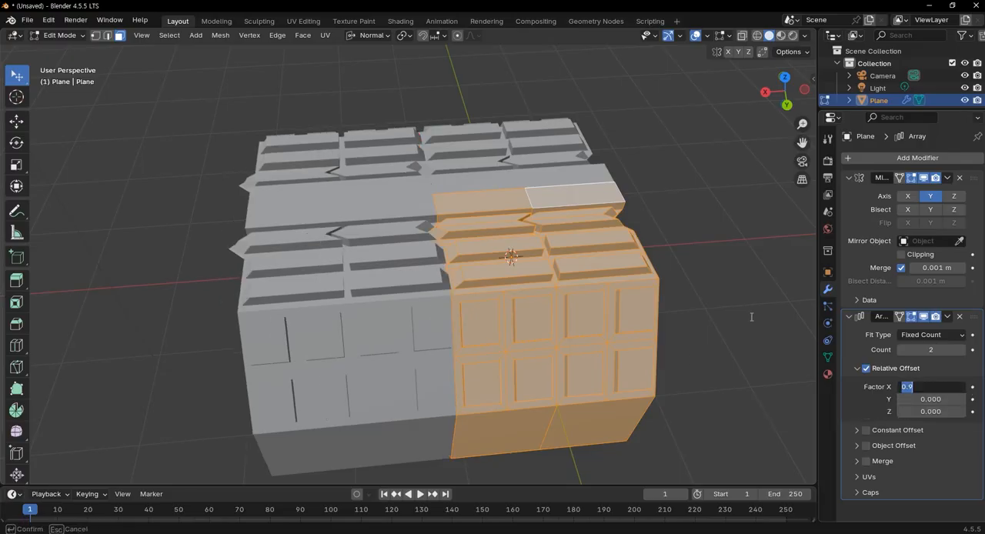
middle_click_drag(515, 331, 484, 260)
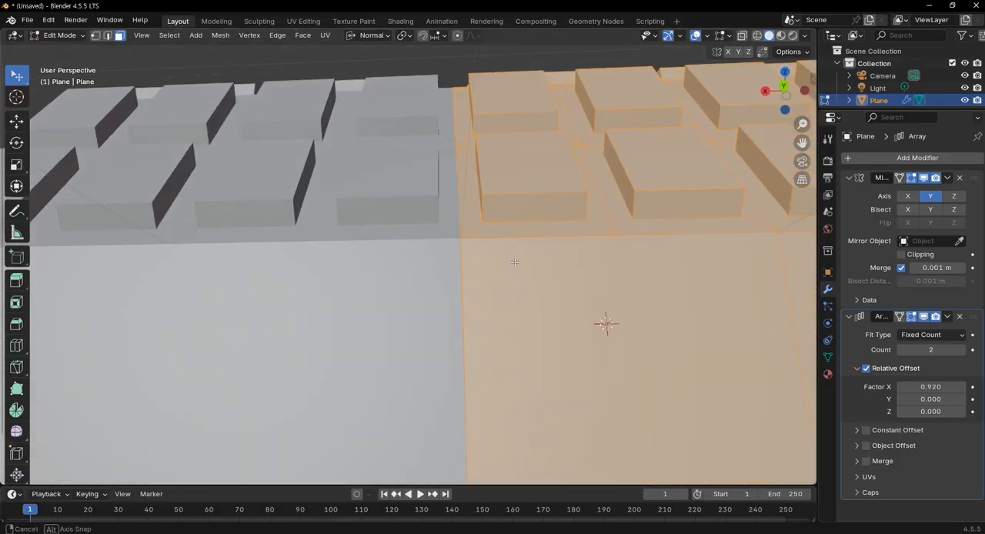
scroll(494, 300, "down", 7)
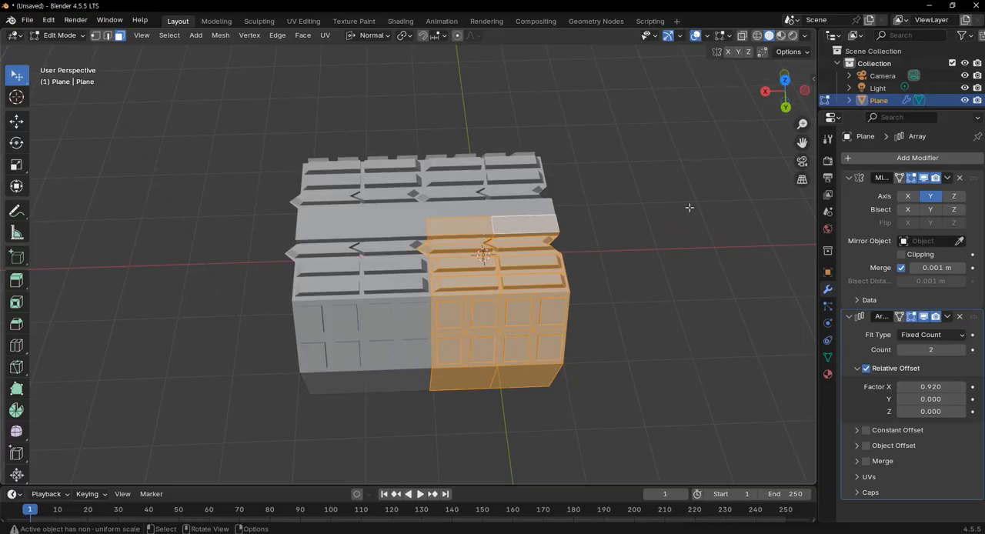
scroll(569, 259, "up", 4)
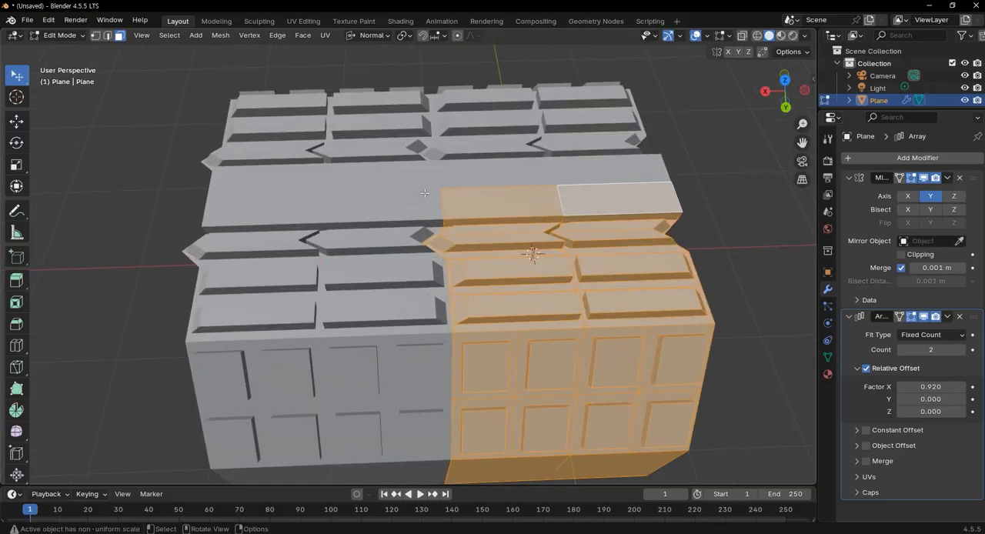
Enable the Wireframe geometry overlay so the edges of the arrayed copy are drawn
left_click(707, 36)
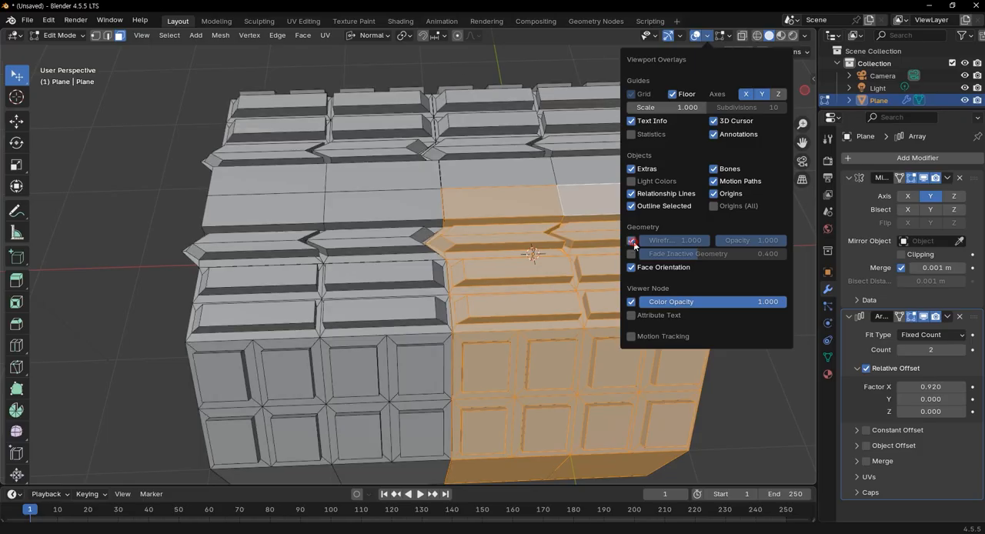
scroll(537, 363, "down", 4)
scroll(537, 364, "up", 8)
Fine-tune the Array's relative offset factor X to 0.9217 and inspect the seam between the two segments
middle_click_drag(537, 363, 517, 246, "shift")
middle_click_drag(479, 317, 470, 256)
scroll(470, 256, "up", 4)
middle_click_drag(661, 210, 590, 185, "shift")
left_click(947, 387)
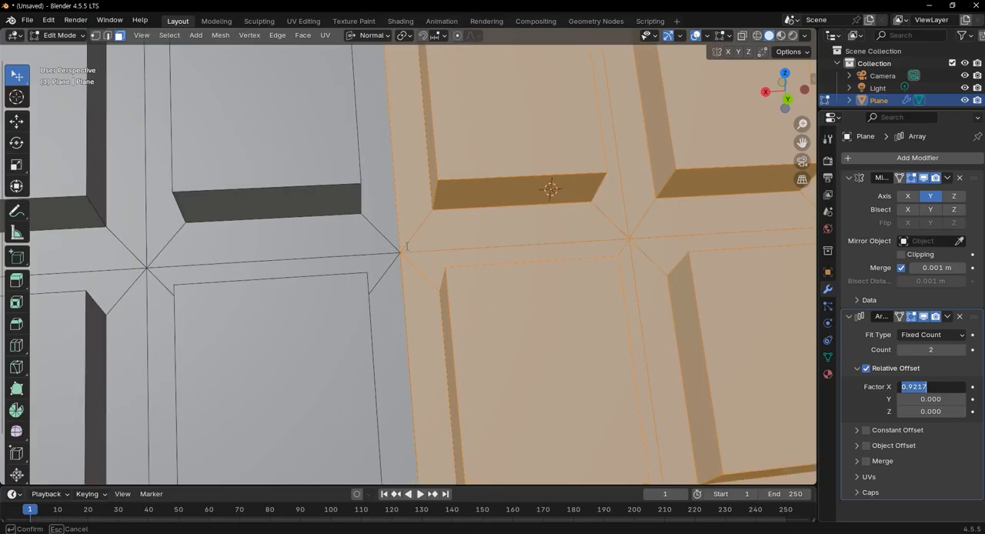
key("Return")
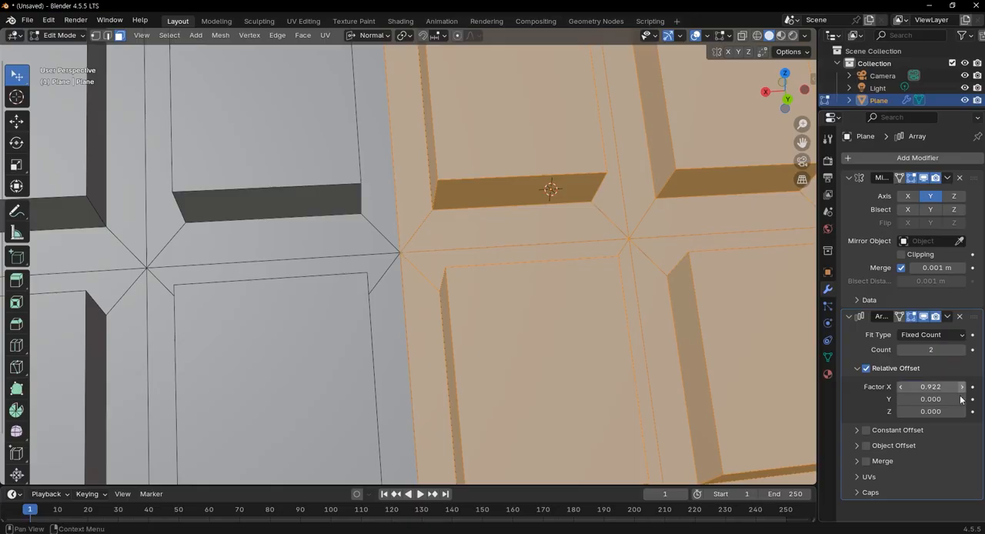
scroll(549, 311, "down", 5)
middle_click_drag(548, 312, 544, 214)
scroll(544, 214, "up", 8)
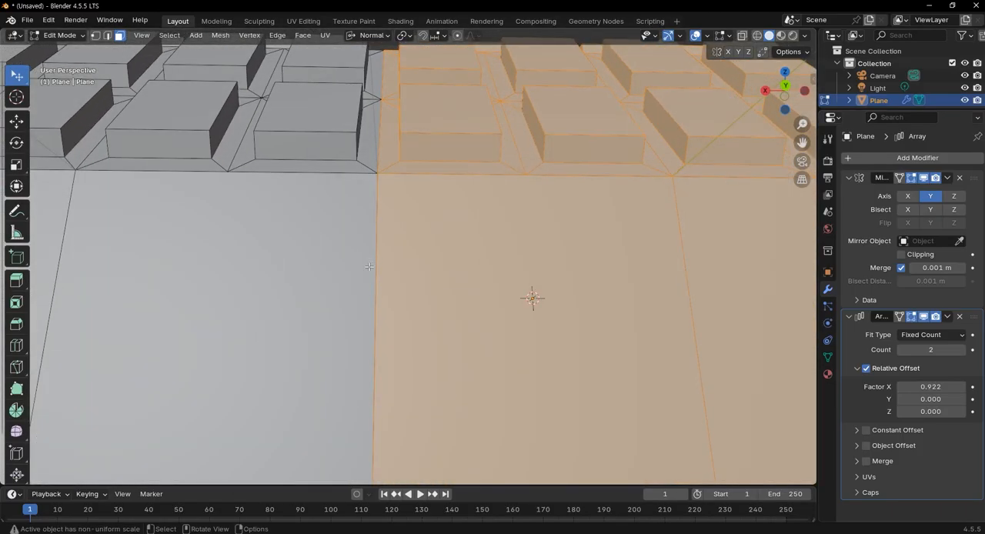
scroll(455, 279, "down", 8)
middle_click_drag(453, 273, 443, 364)
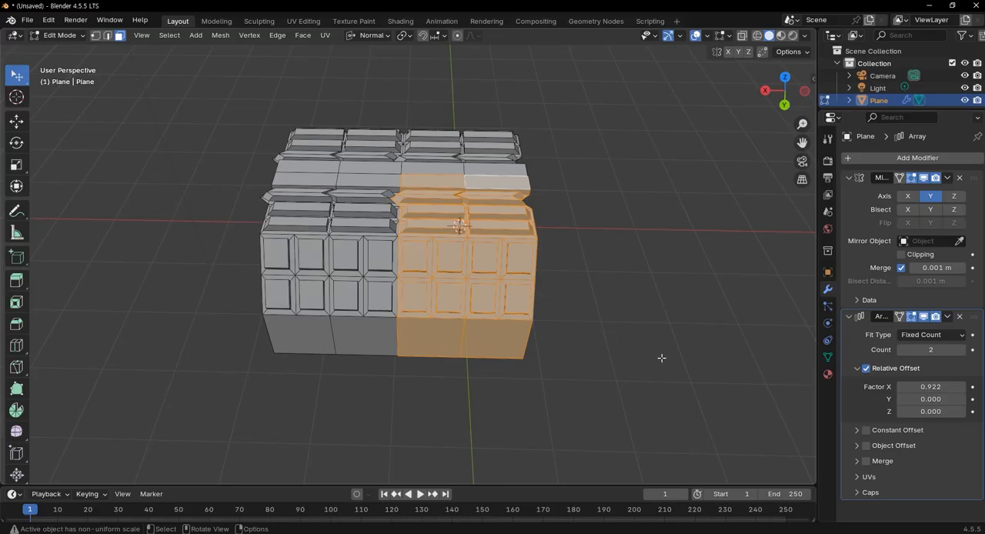
Set the Array modifier's count to 25 to repeat the tread segment into a long strip
left_click(932, 350)
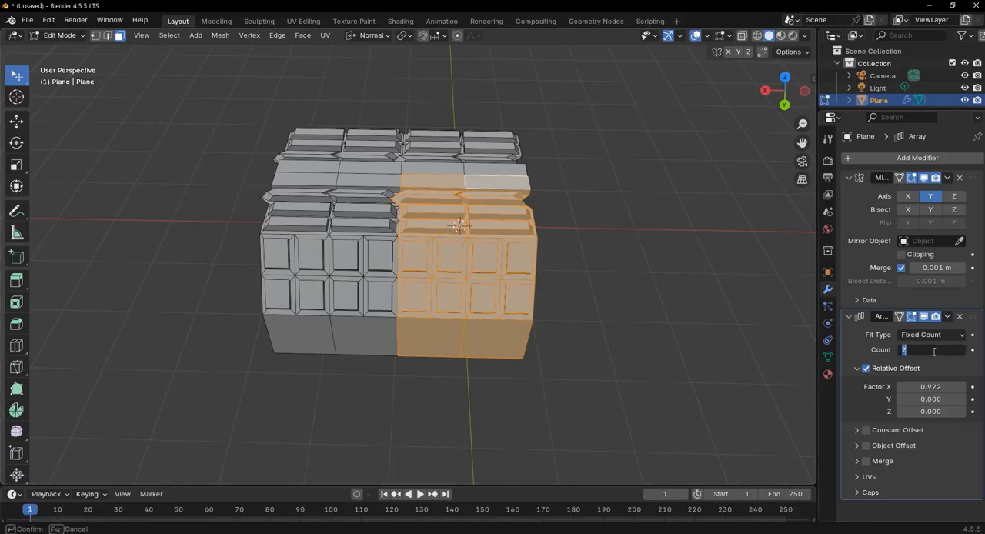
type("25")
key("Return")
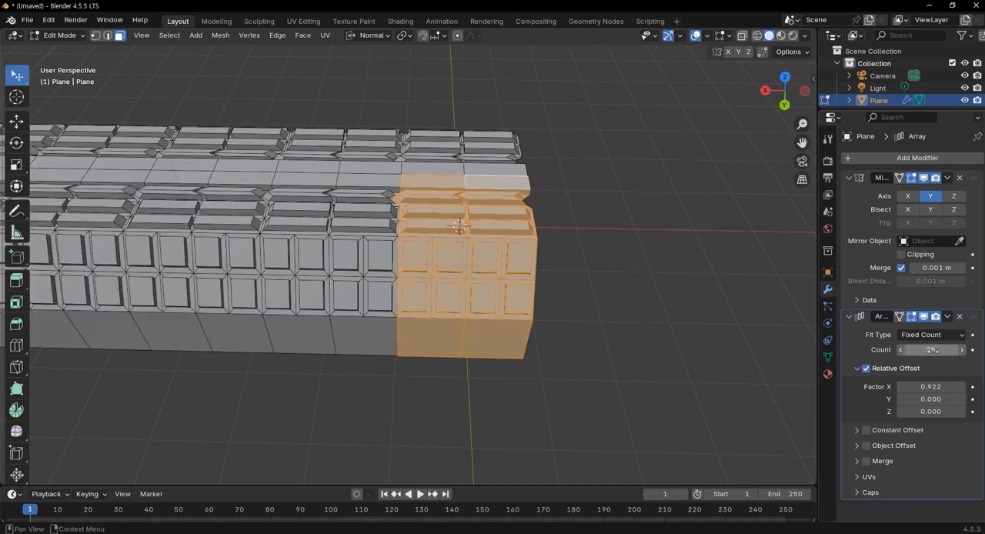
scroll(624, 286, "down", 8)
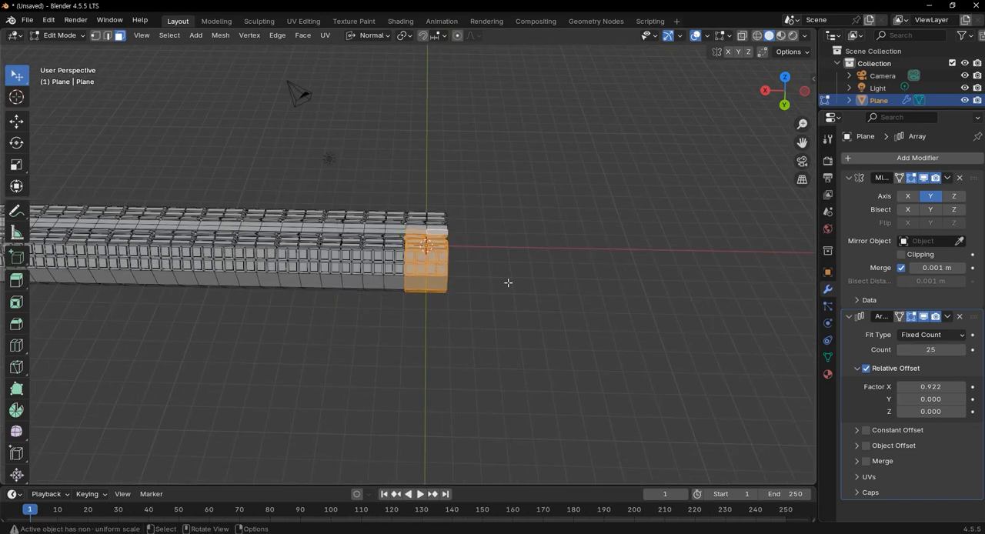
middle_click_drag(472, 268, 725, 280)
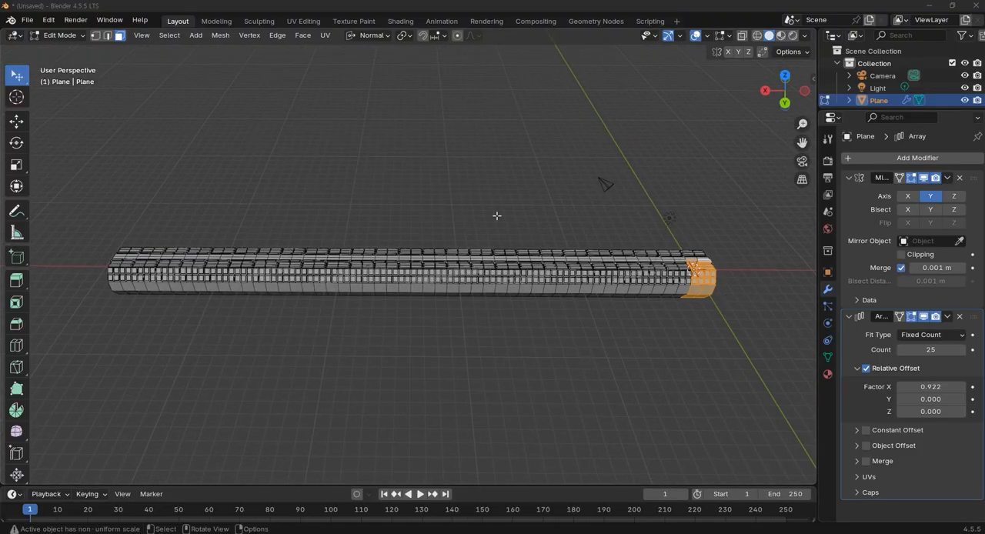
middle_click_drag(691, 315, 622, 317)
key("alt+a")
key("shift+a")
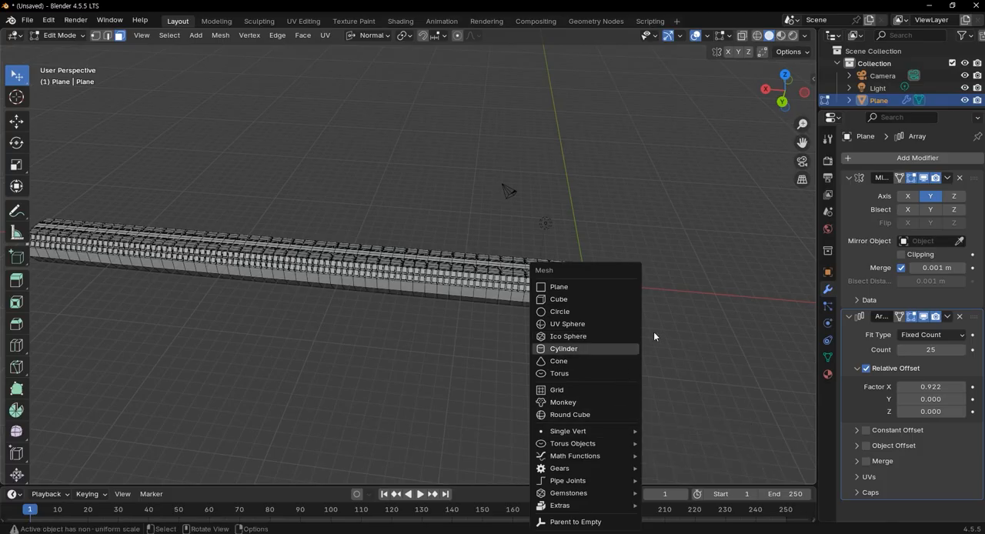
key("shift+a")
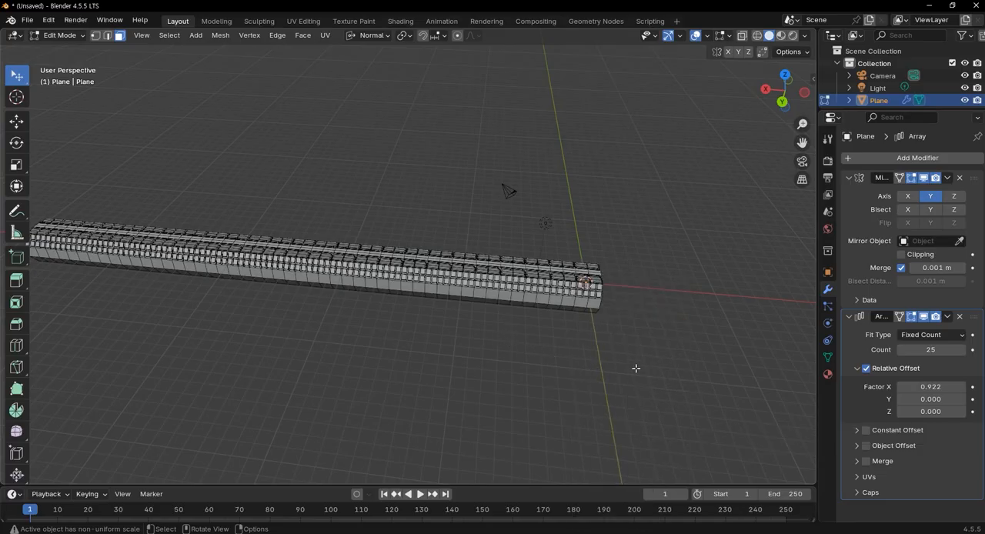
Switch to Object Mode, deselect the tread strip and add a Plain Axes empty at the world origin
key("Tab")
left_click(591, 350)
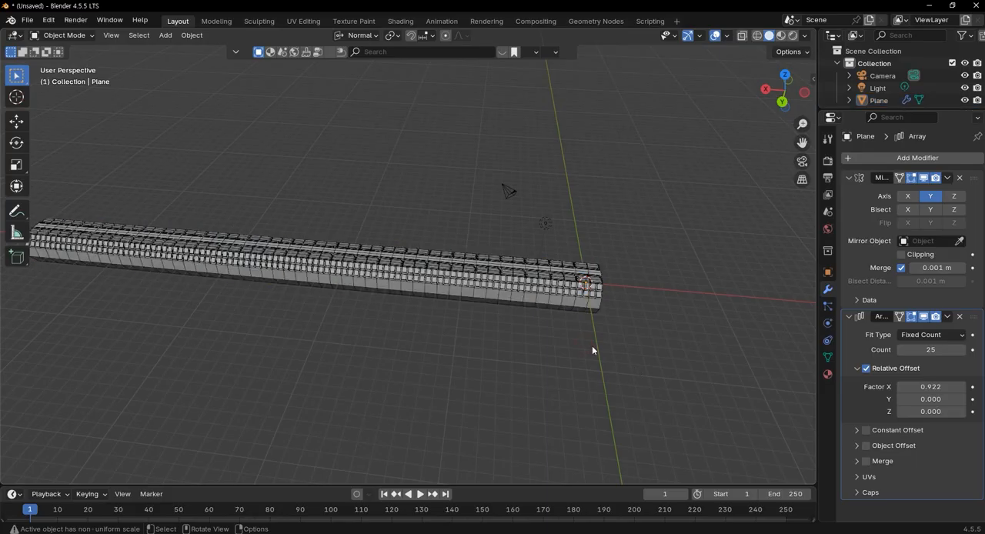
key("shift+a")
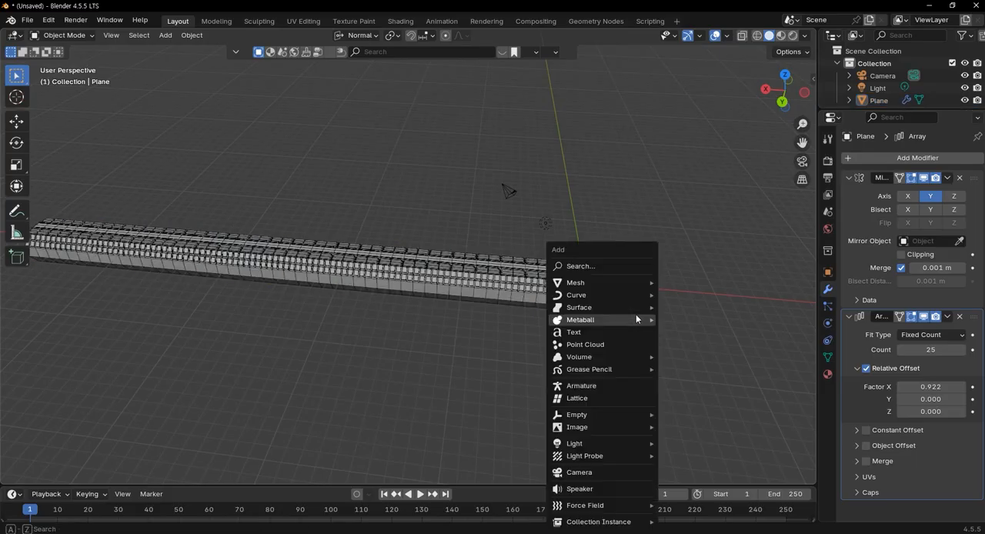
mouse_move(636, 315)
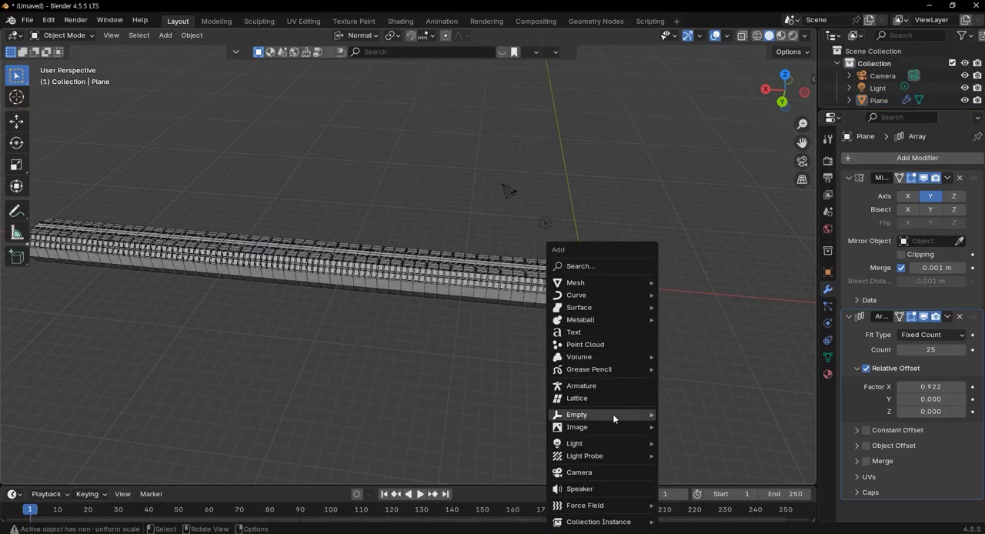
mouse_move(614, 413)
mouse_move(610, 280)
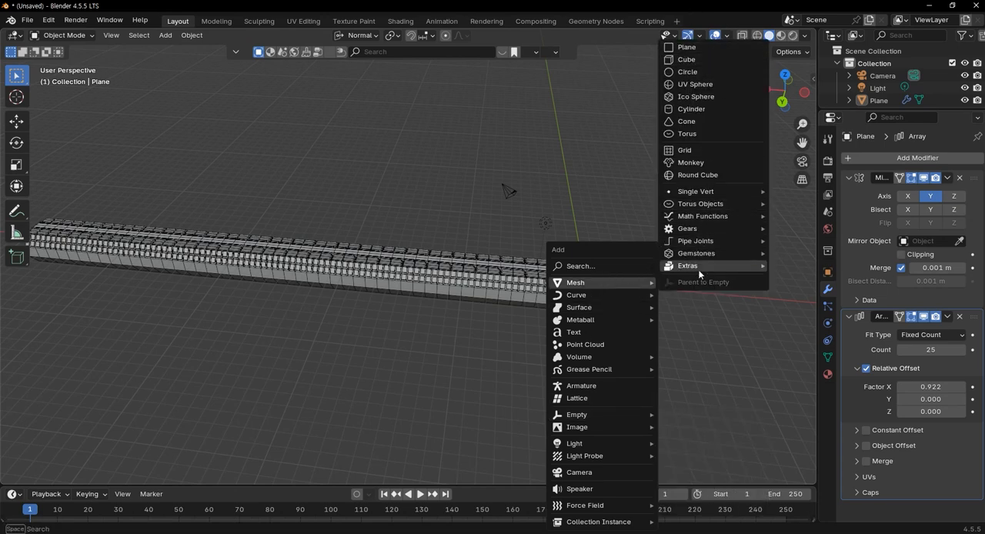
mouse_move(698, 268)
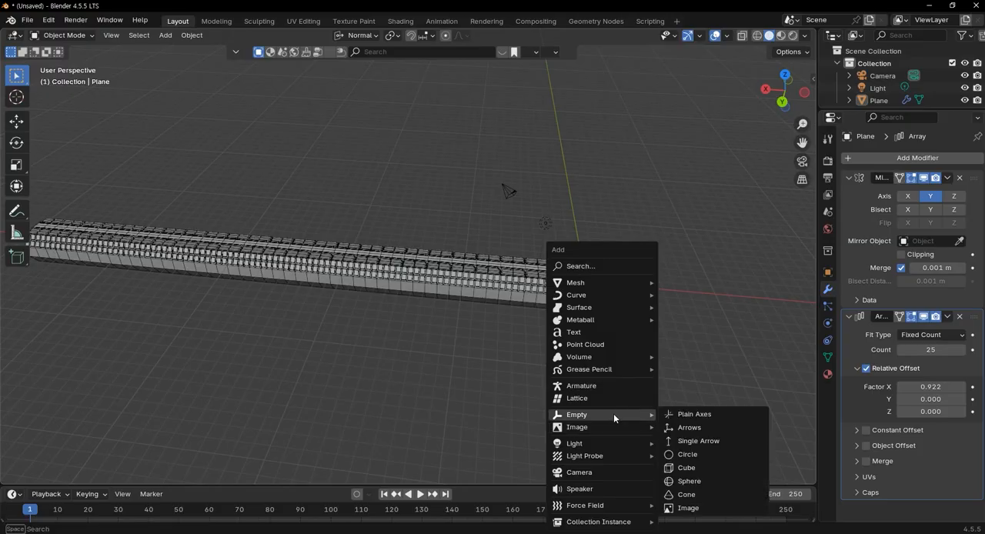
left_click(694, 416)
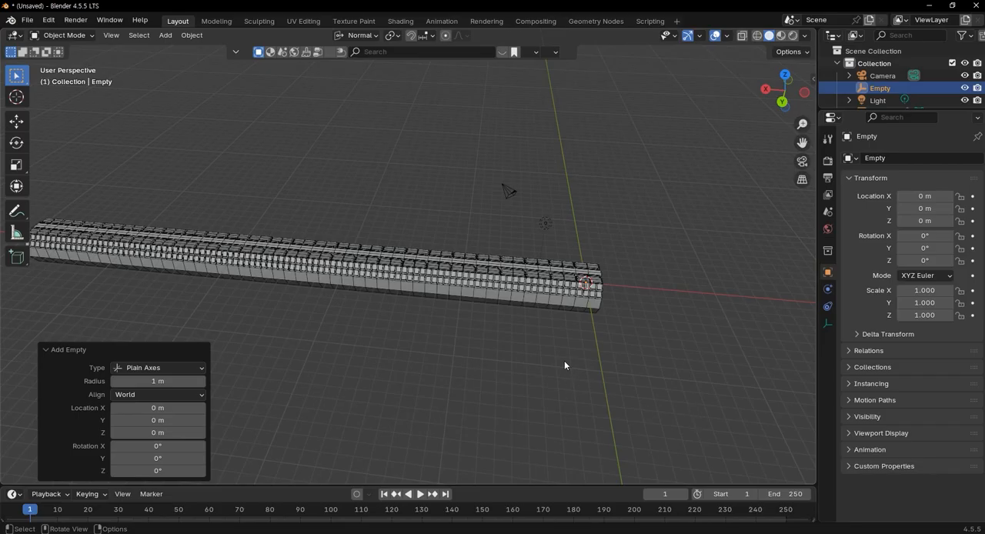
Scale the empty up uniformly to about 12.8 times its size so it extends well beyond the tread strip
key("s")
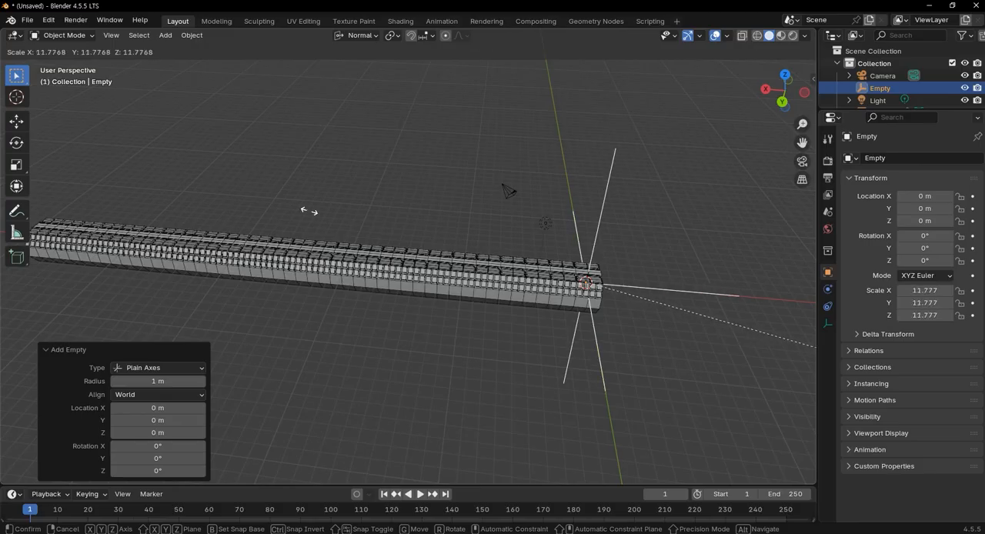
left_click(408, 192)
middle_click_drag(583, 281, 605, 251)
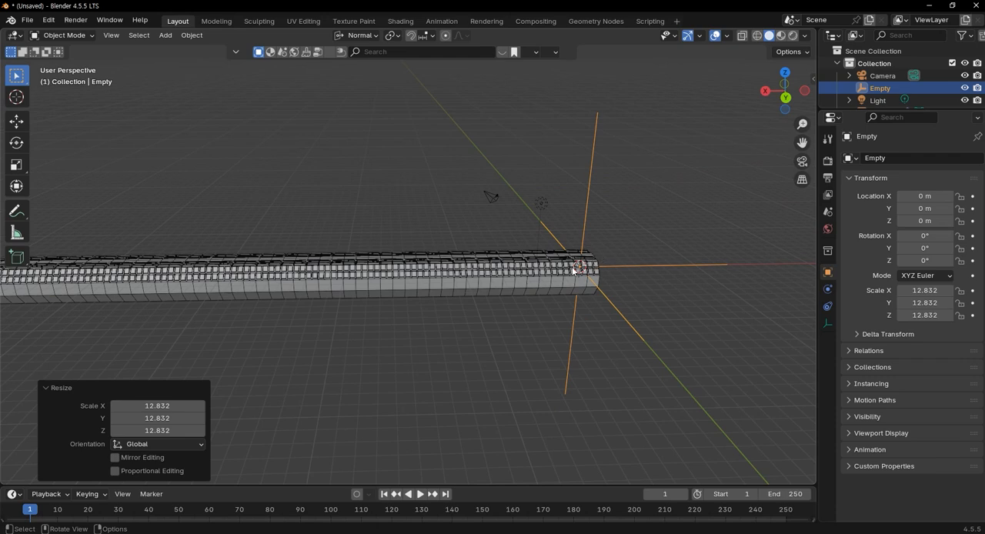
scroll(608, 282, "up", 3)
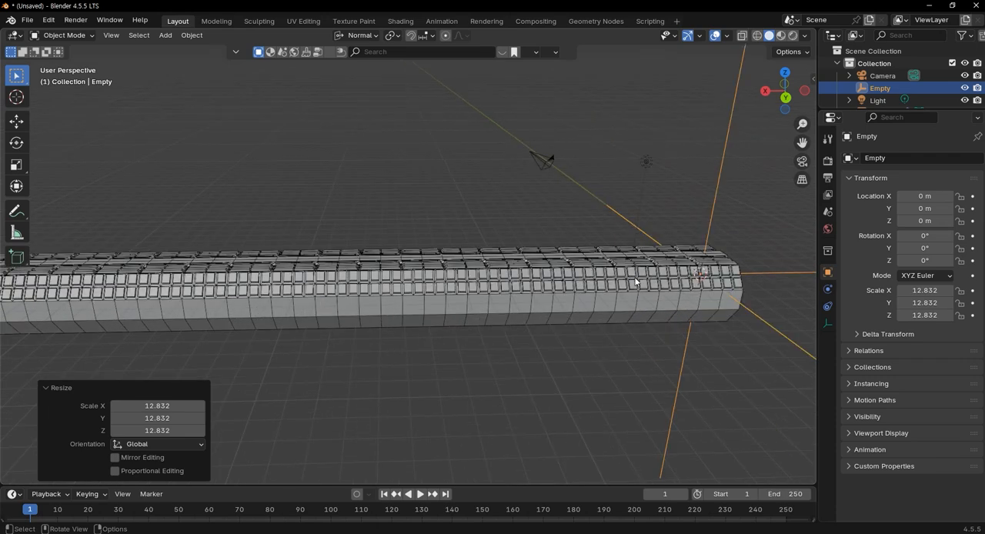
scroll(692, 329, "down", 2)
middle_click_drag(679, 325, 627, 330)
Enlarge the object list, select the tread strip and apply its Mirror modifier
left_click_drag(918, 110, 918, 139)
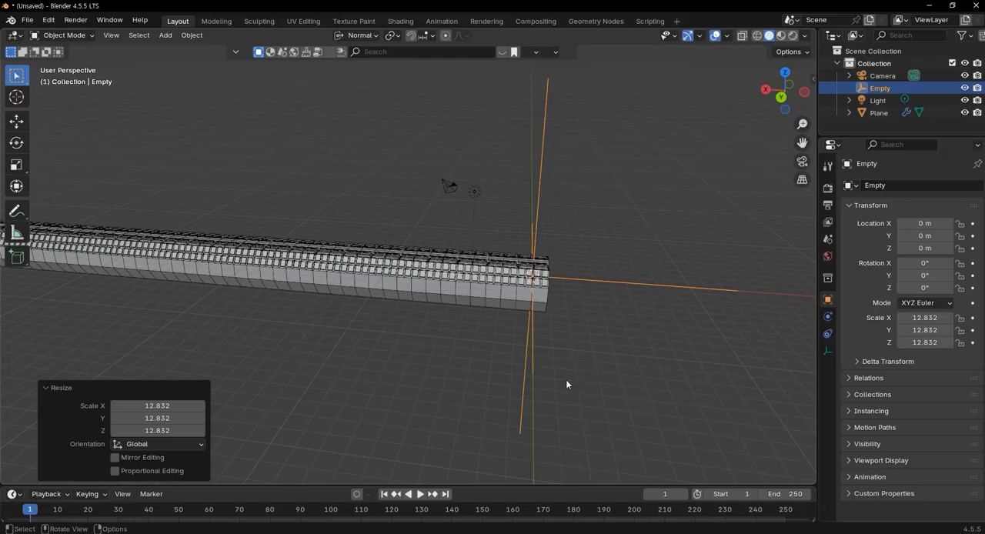
left_click(492, 290)
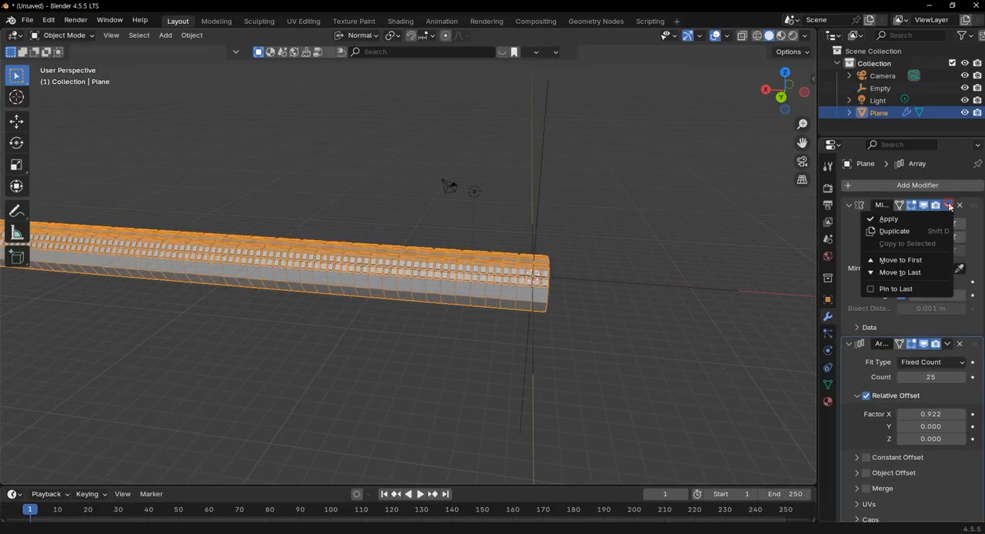
left_click(947, 205)
left_click(930, 216)
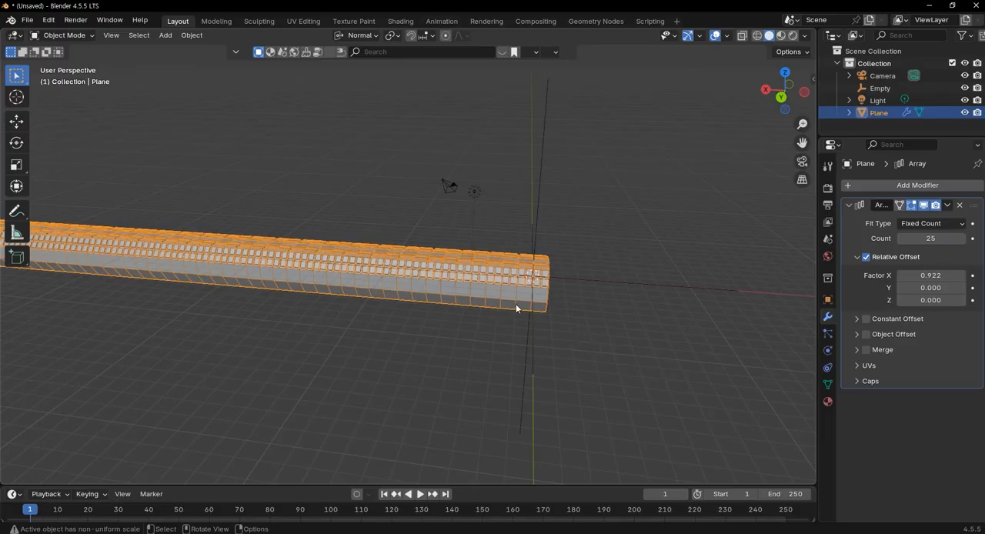
Add a Simple Deform modifier to the tread strip after the Array modifier
scroll(537, 297, "up", 2)
middle_click_drag(639, 332, 471, 288)
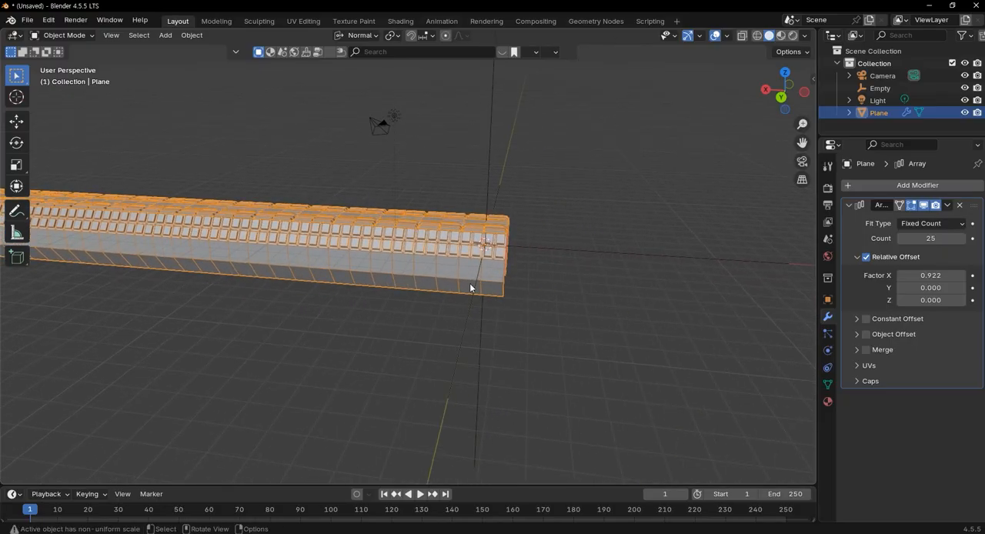
middle_click_drag(552, 311, 558, 324)
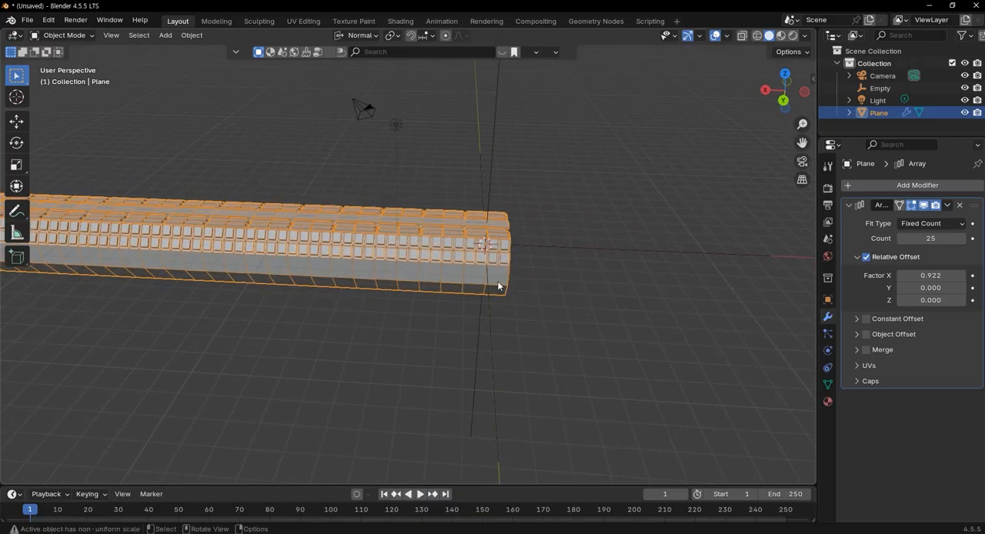
left_click(917, 184)
mouse_move(918, 185)
mouse_move(885, 197)
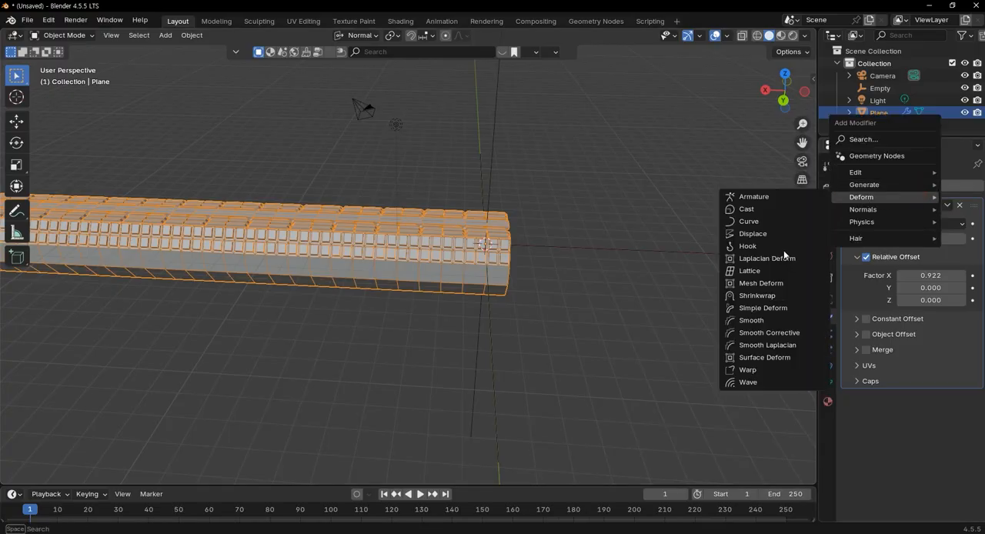
left_click(782, 311)
Use the Empty as the Simple Deform modifier's origin and set its deformation mode to Bend
middle_click_drag(657, 339, 519, 310)
scroll(520, 308, "up", 3)
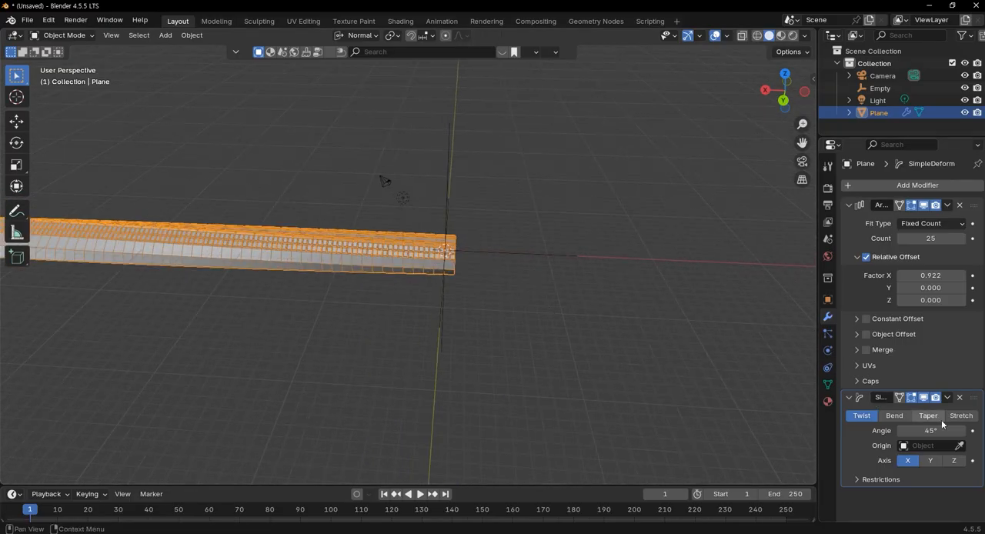
left_click(958, 445)
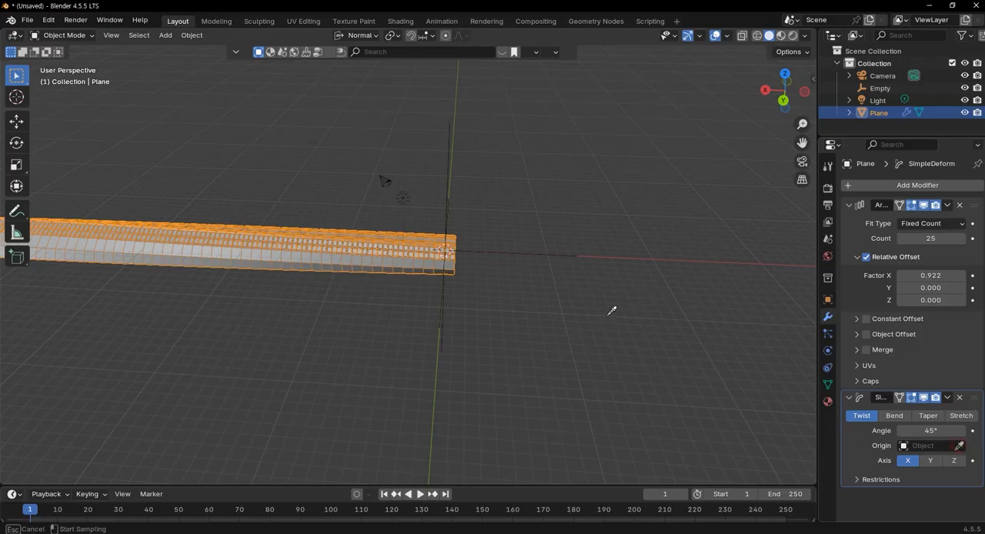
left_click(502, 257)
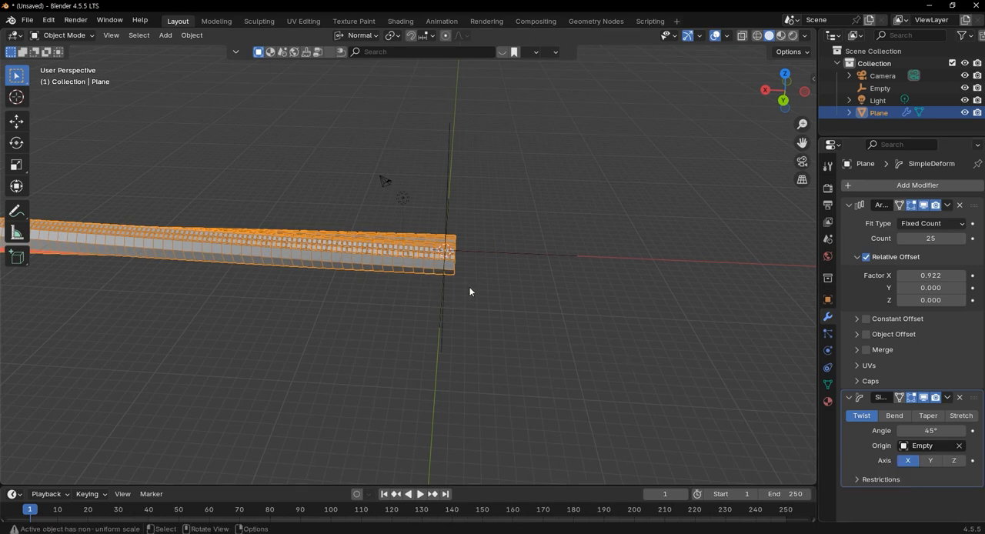
left_click(895, 416)
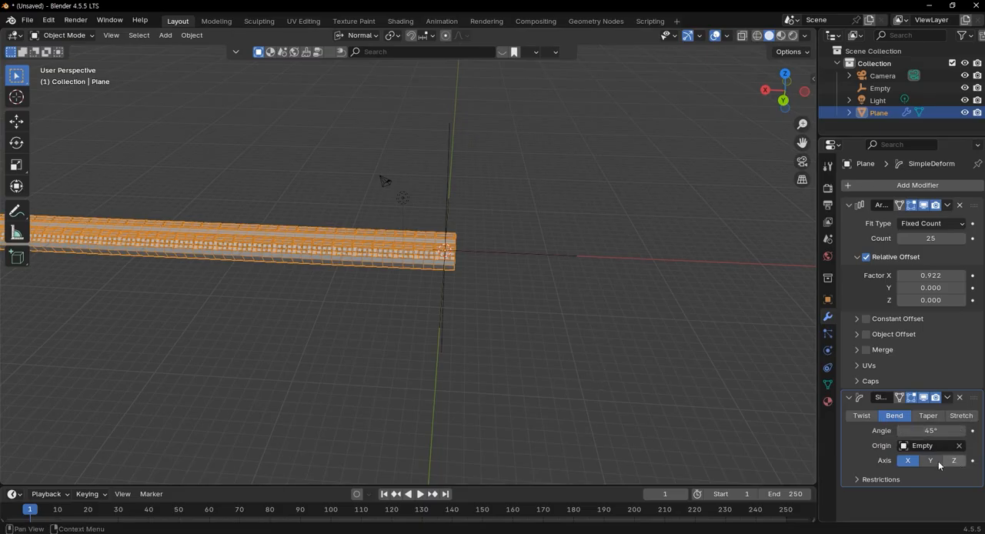
Set the bend angle to 90°, try the Y axis, and switch the bend axis to Z
left_click(933, 431)
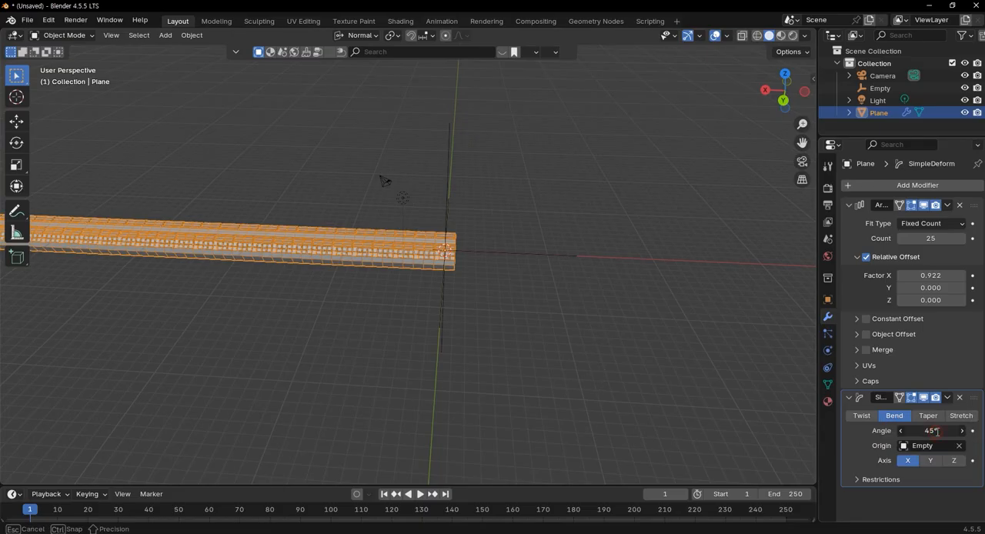
type("90")
key("Return")
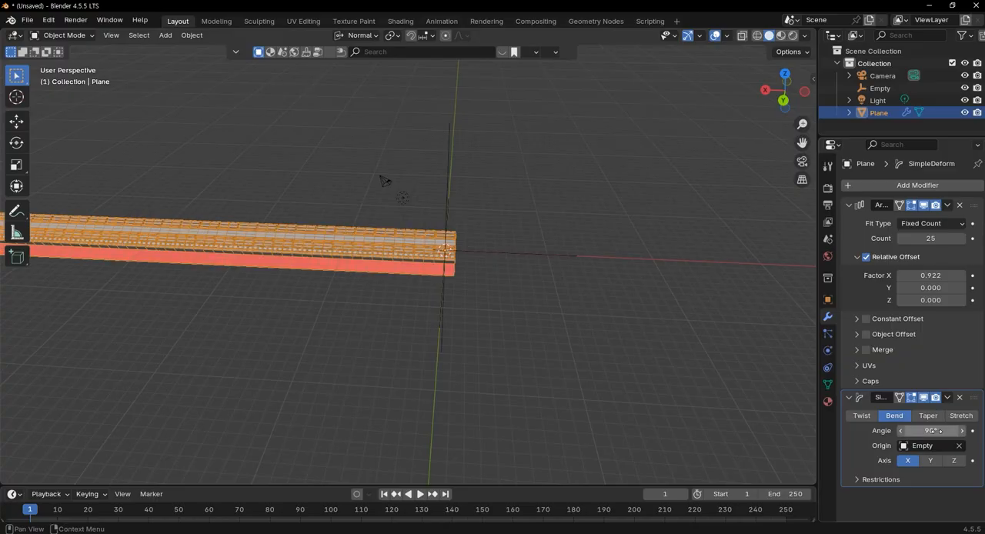
mouse_move(521, 367)
middle_mouse_down()
mouse_move(433, 341)
mouse_move(392, 315)
mouse_move(413, 363)
mouse_move(416, 423)
mouse_move(562, 467)
mouse_move(552, 367)
mouse_move(508, 321)
mouse_move(495, 357)
mouse_move(530, 368)
middle_mouse_up()
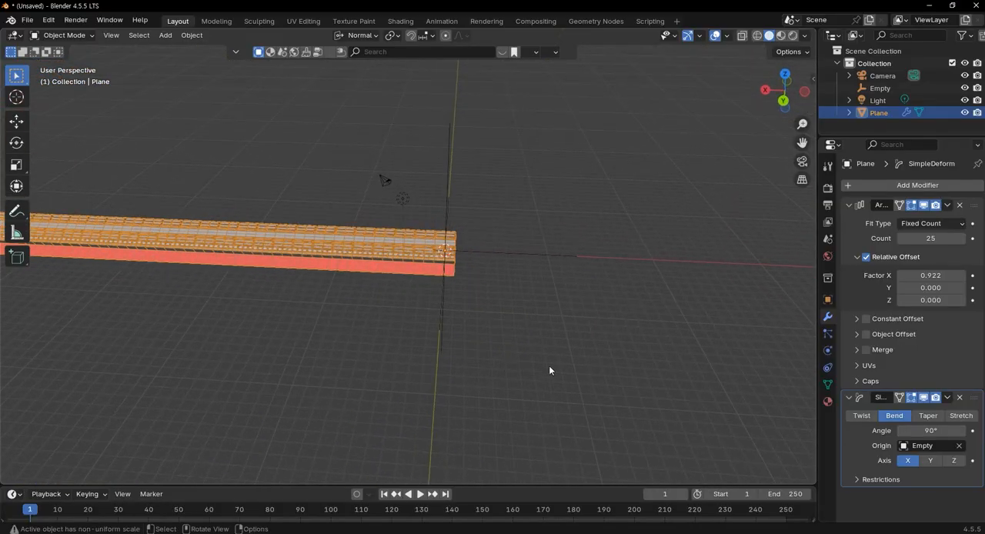
left_click(934, 459)
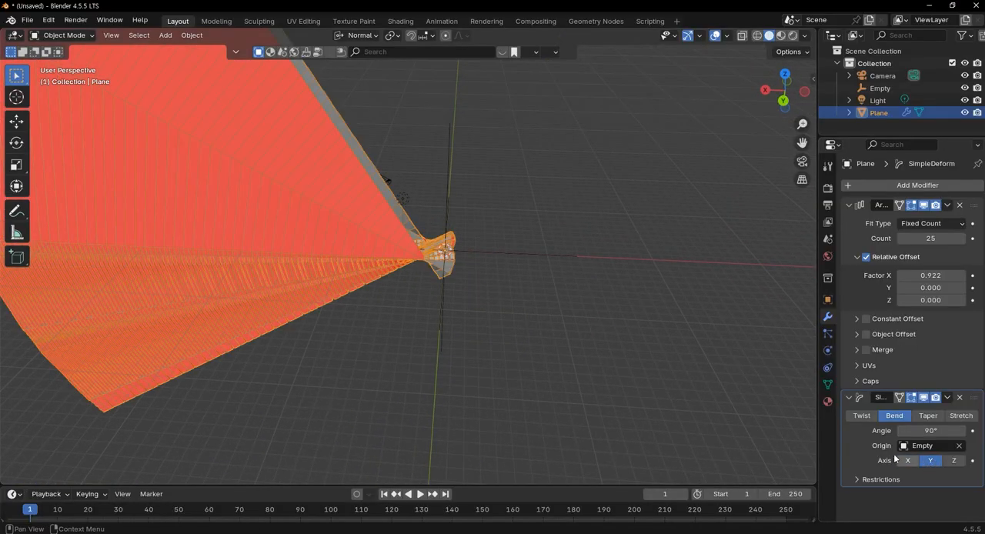
left_click(953, 460)
scroll(562, 383, "down", 6)
middle_click_drag(489, 363, 533, 432)
Set the bend angle to 390°, try the Y and X axes, and return the bend axis to Z
left_click(934, 431)
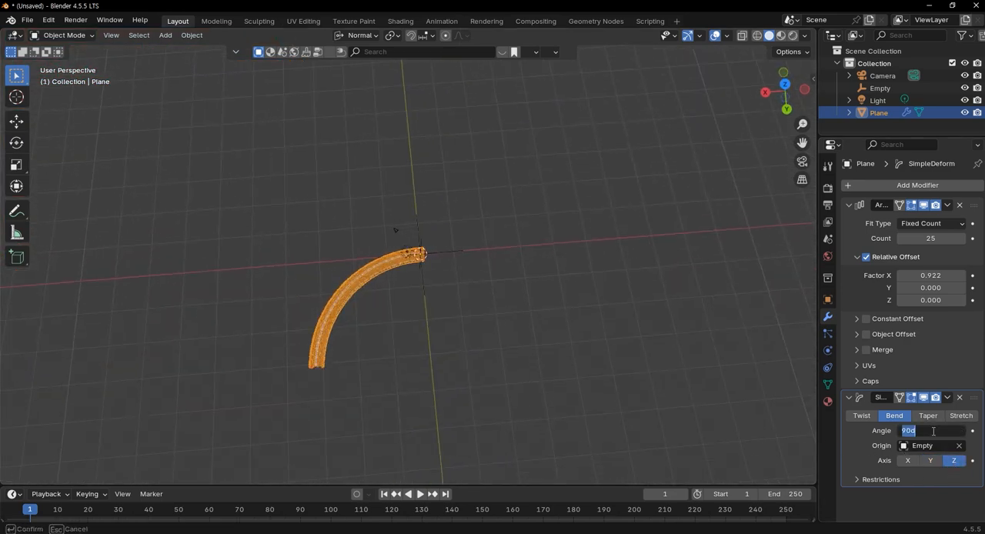
type("360")
key("Return")
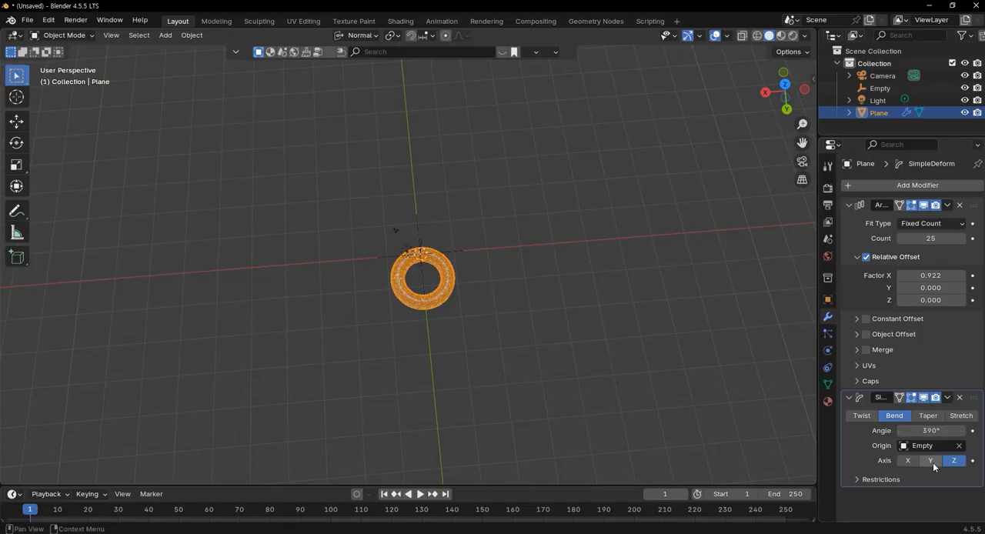
left_click(933, 461)
left_click(908, 461)
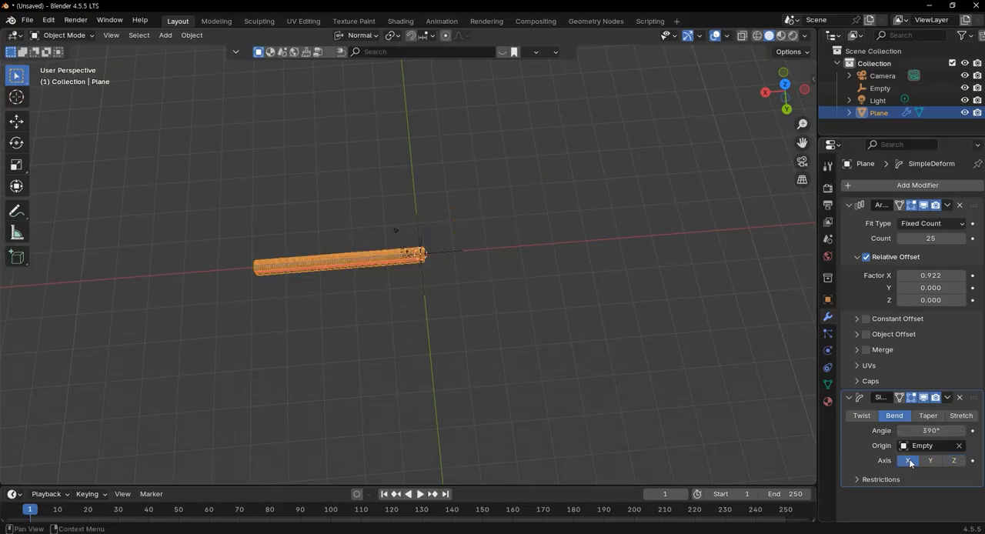
left_click(955, 460)
Select the Empty and rotate it -90° about the X axis so the bent ring stands upright
scroll(441, 270, "up", 8)
middle_click_drag(547, 340, 431, 158)
left_click(418, 139)
middle_click_drag(542, 269, 527, 199)
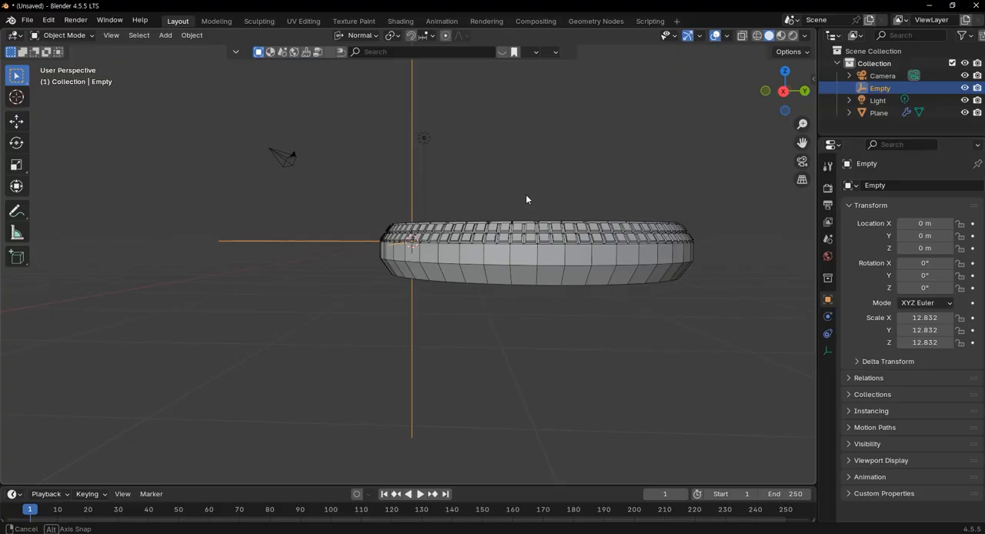
middle_click_drag(526, 199, 526, 199)
key("r")
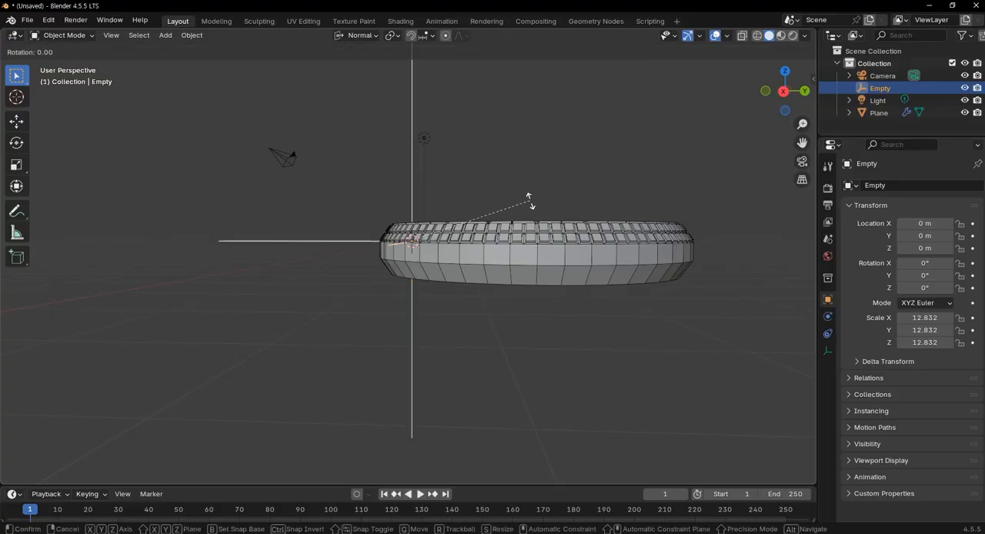
key("x")
type("-90")
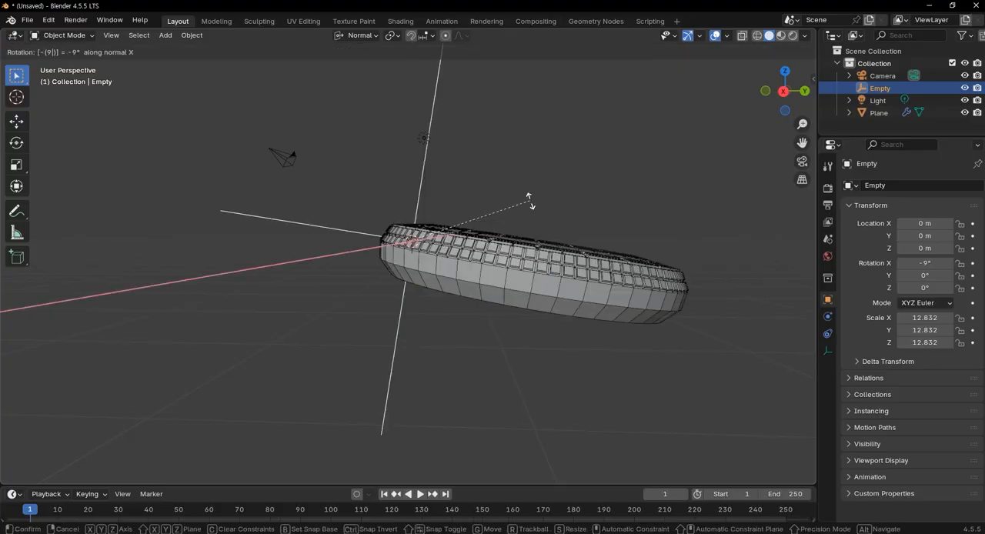
key("Return")
Examine the upright tread ring from several sides, focusing on where the two ends of the strip meet
middle_click_drag(529, 205, 470, 355)
scroll(362, 337, "up", 3)
scroll(361, 338, "up", 3)
middle_click_drag(362, 338, 423, 354)
scroll(426, 405, "down", 6)
middle_click_drag(414, 387, 392, 299)
scroll(408, 254, "up", 7)
middle_click_drag(444, 257, 300, 294)
scroll(600, 237, "down", 3)
middle_click_drag(513, 274, 409, 320)
Select the tread ring and set its Simple Deform bend angle to 360°
left_click(409, 321)
middle_click_drag(389, 277, 539, 291)
left_click(931, 431)
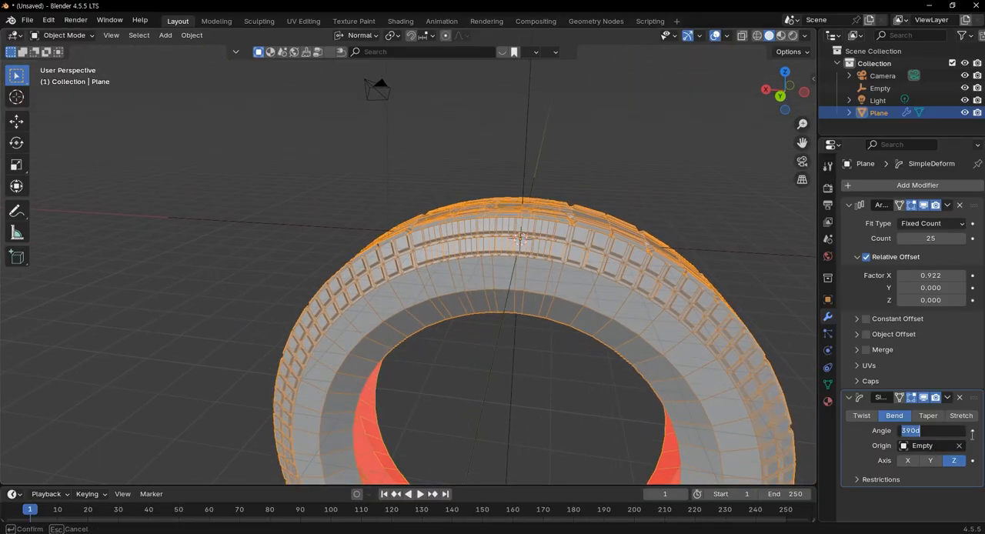
type("36")
key("Return")
scroll(591, 269, "up", 3)
middle_click_drag(700, 270, 544, 187, "shift")
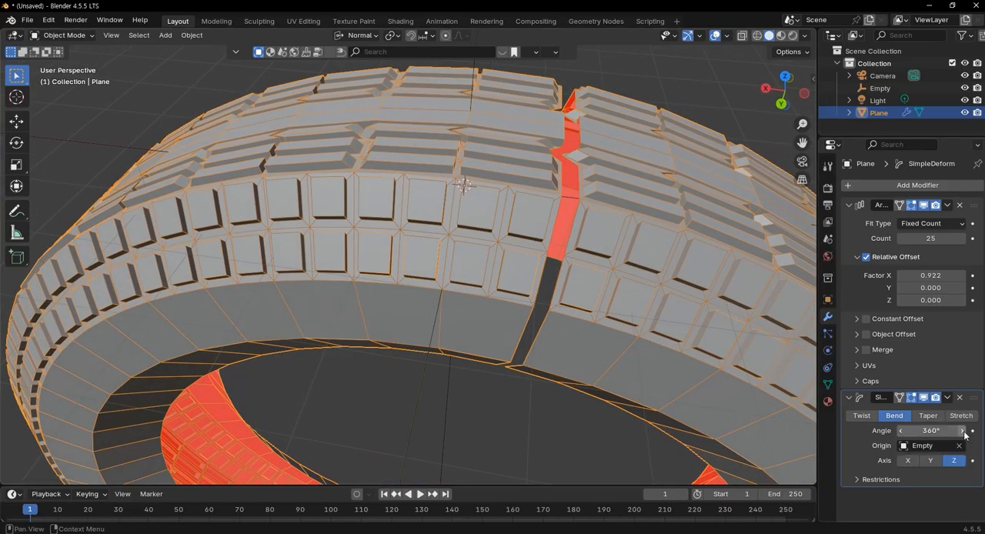
Try bend angles of 361° and 362° to close the gap between the ring's ends
left_click(935, 431)
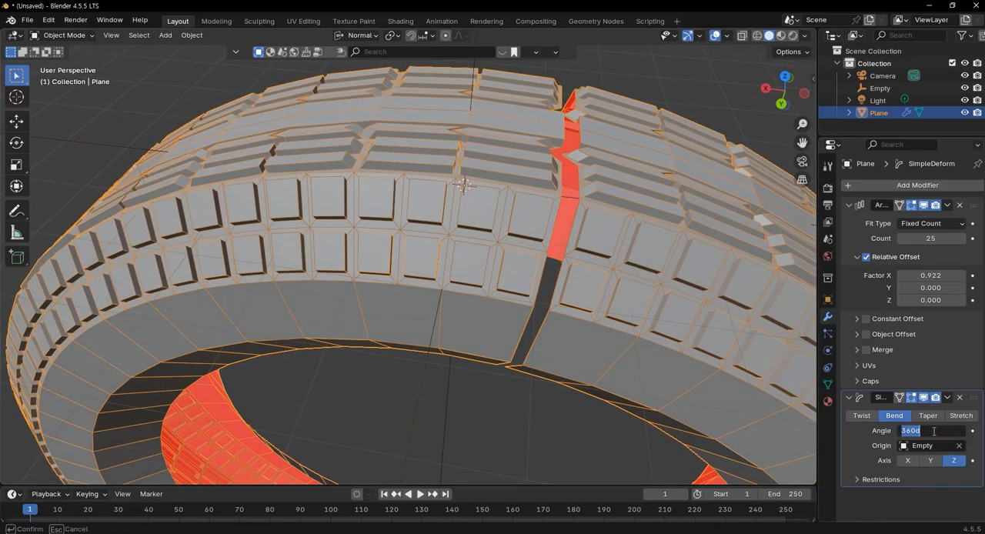
type("3")
key("Tab")
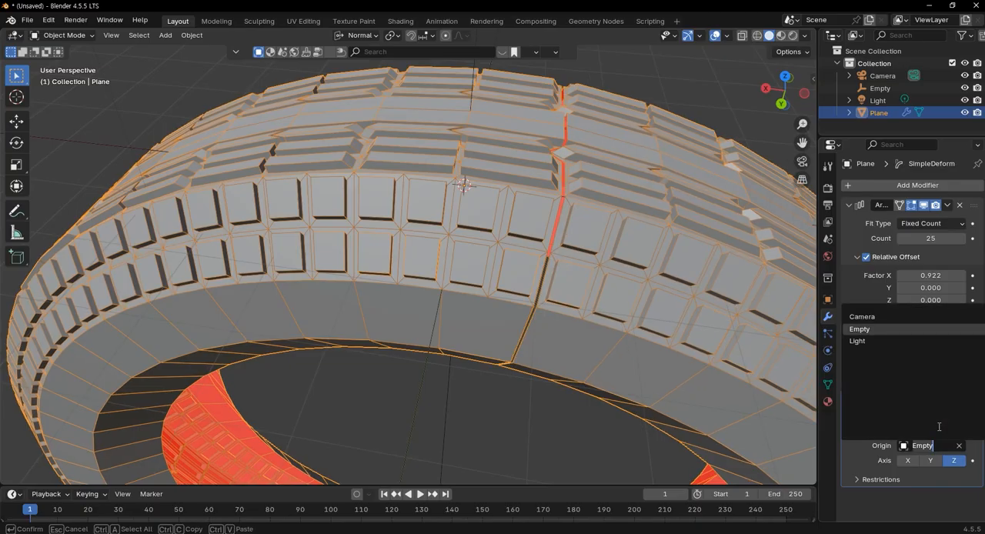
key("shift+Tab")
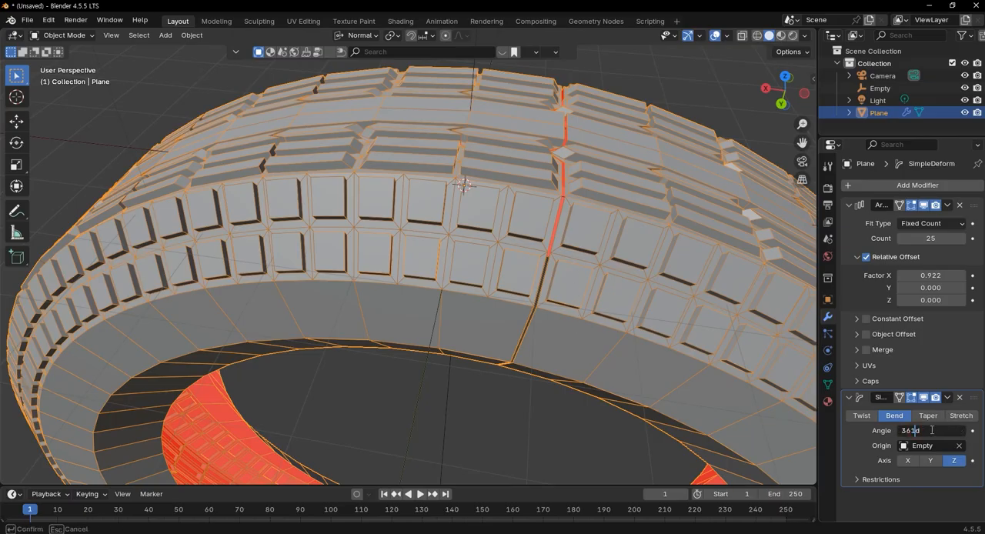
key("Return")
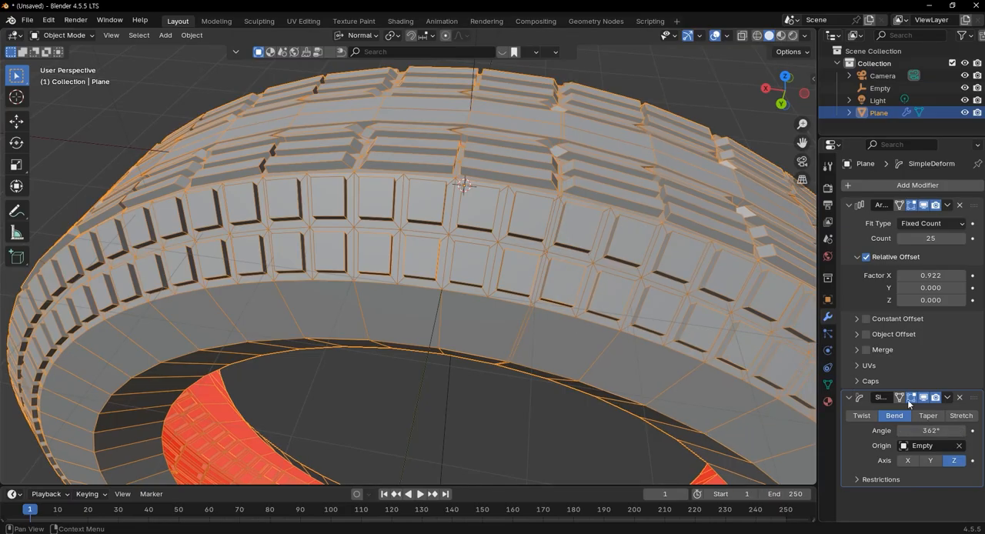
Fine-tune the bend angle in fractions of a degree, to 361.3°, so the tread ends align at the seam
left_click(951, 429)
left_click(951, 429)
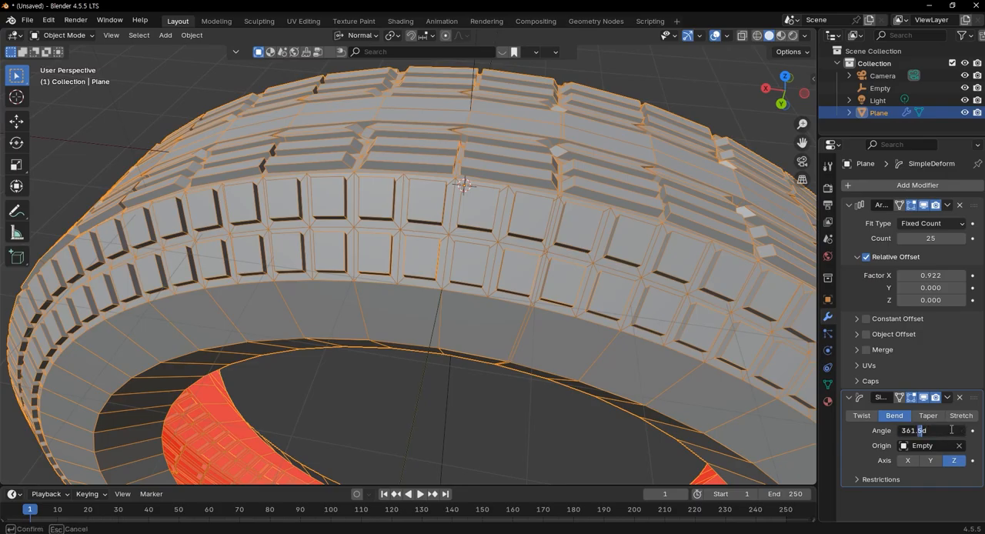
key("Return")
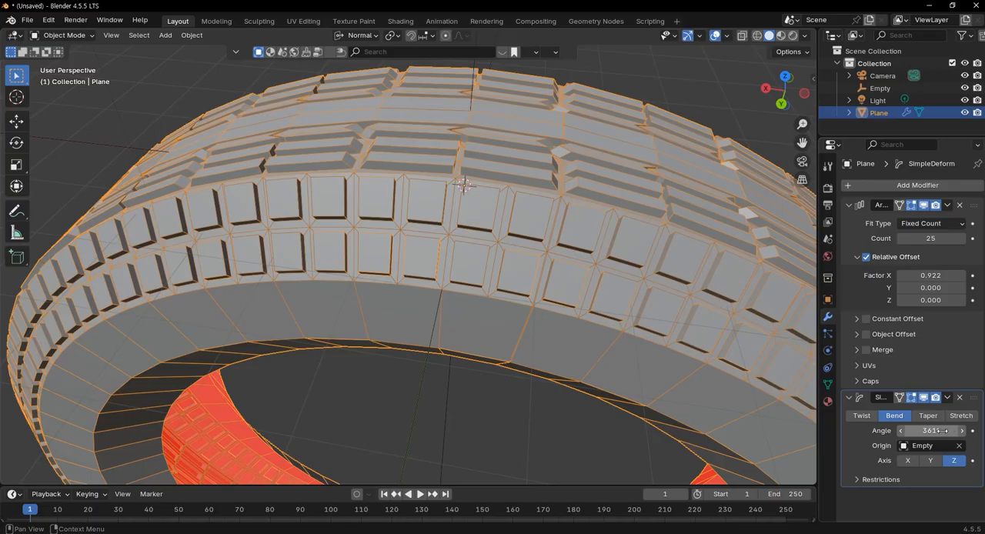
left_click(937, 430)
left_click(935, 430)
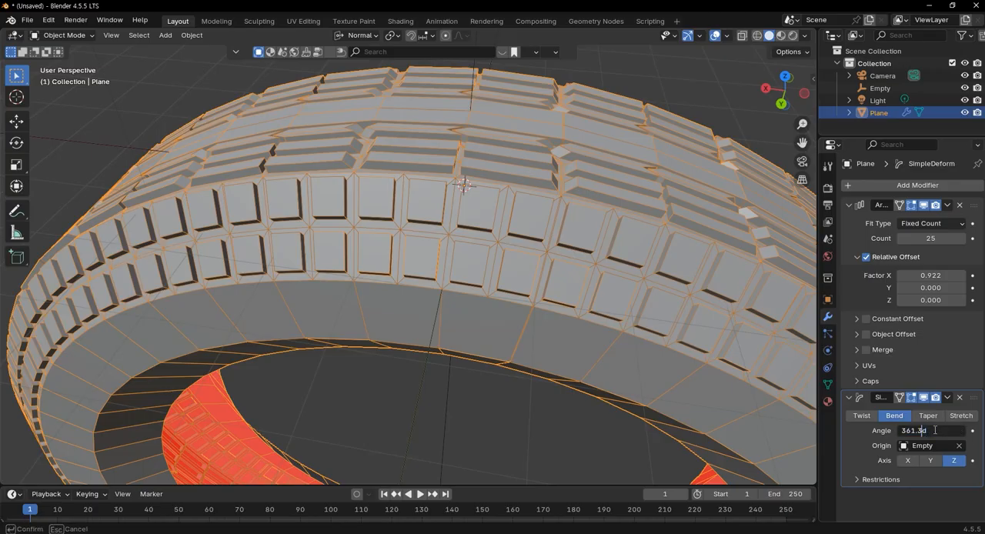
key("Return")
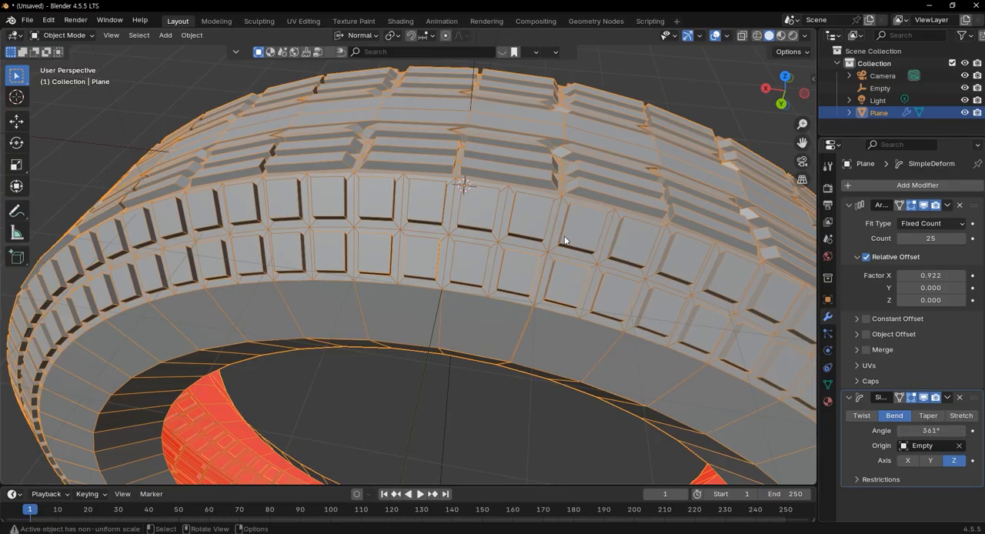
Inspect the seam up close and check the shape of the whole tire
scroll(574, 239, "up", 10)
scroll(585, 228, "down", 7)
scroll(572, 226, "down", 4)
middle_click_drag(593, 237, 517, 277)
scroll(592, 201, "down", 5)
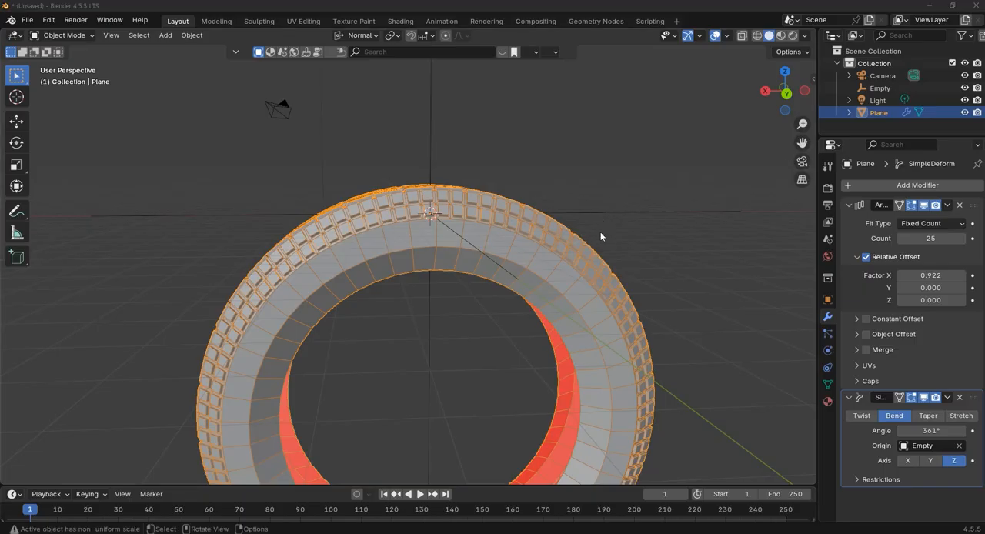
scroll(450, 270, "down", 3)
middle_click_drag(375, 245, 387, 284)
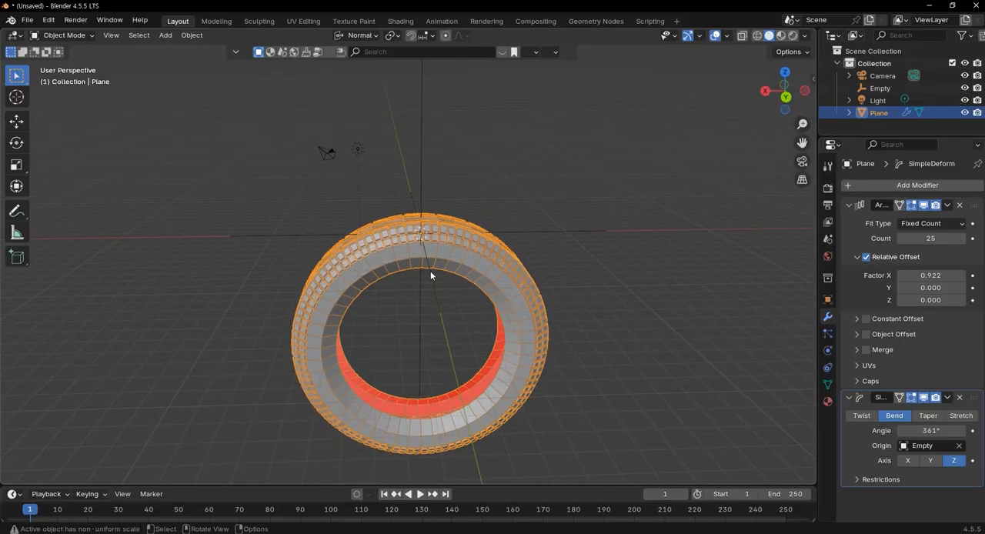
Enter Edit Mode on the tire and turn off the wireframe overlay
key("Tab")
scroll(476, 261, "up", 8)
middle_click_drag(491, 231, 513, 263)
left_click(707, 36)
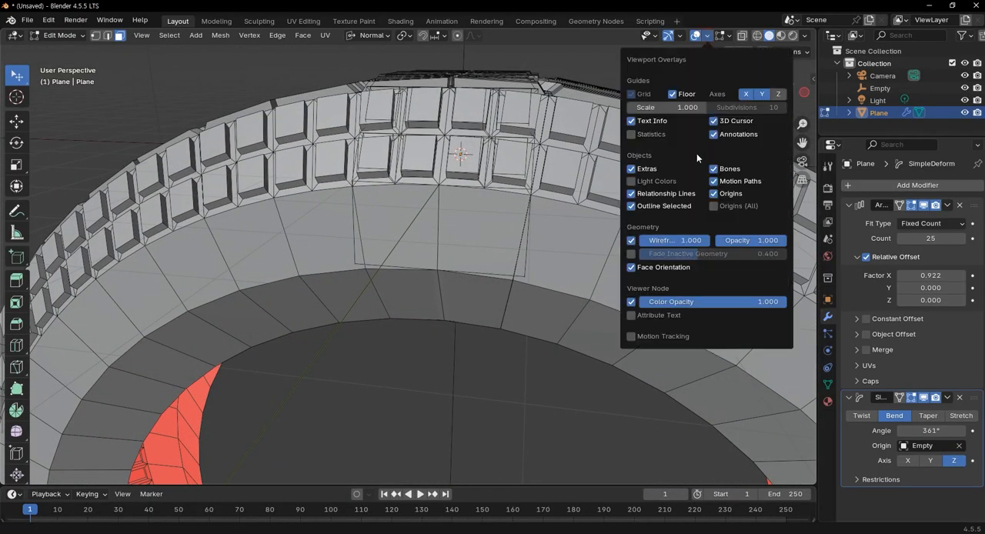
left_click(632, 242)
scroll(583, 180, "down", 3)
middle_click_drag(583, 180, 469, 158)
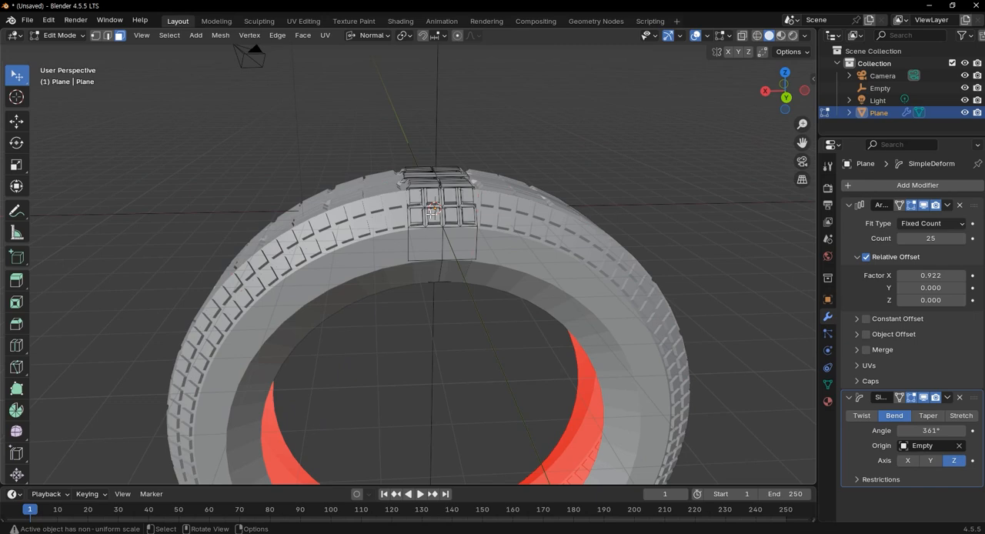
Select the whole tread segment and scale it along Z by about 1.239 to deepen the tire's sidewalls
key("a")
middle_click_drag(554, 253, 485, 248)
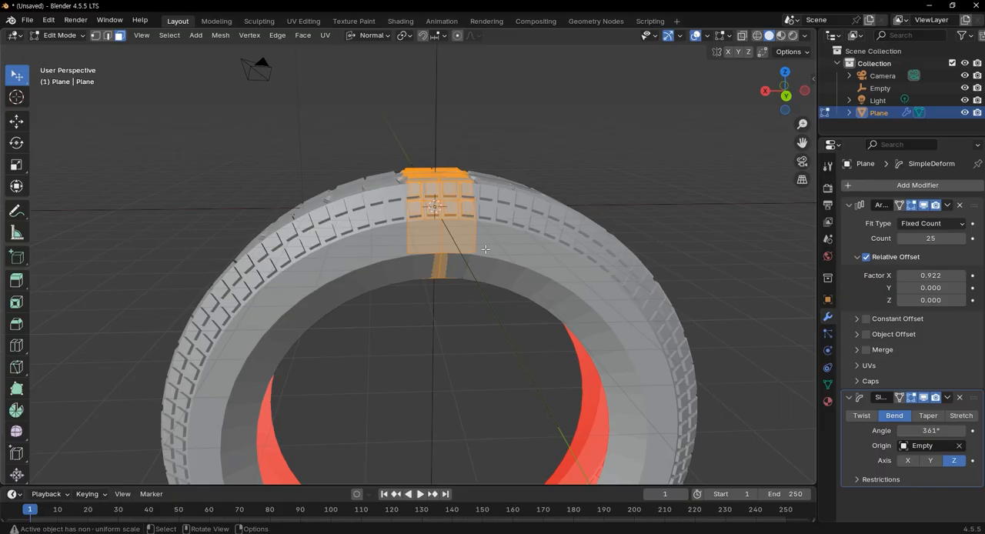
key("s")
key("z")
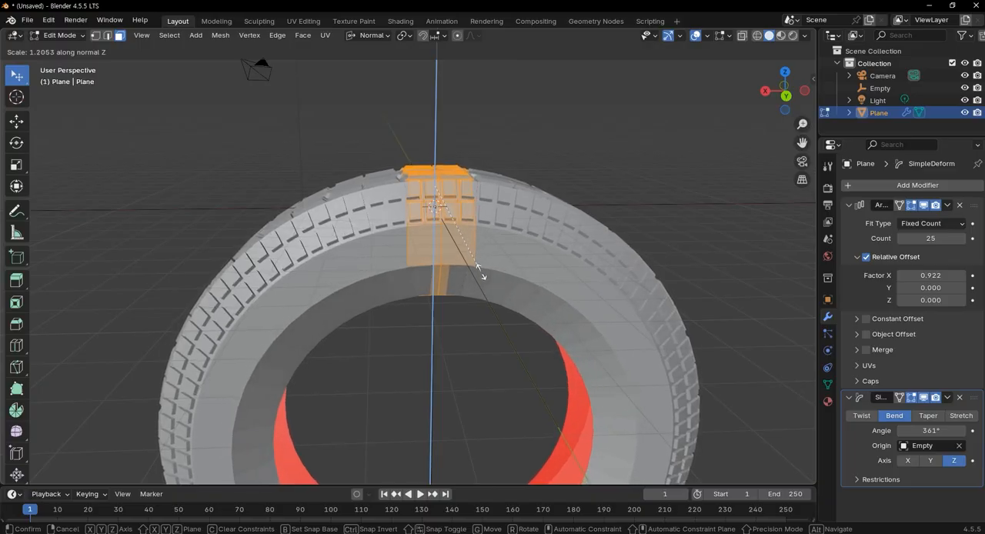
left_click(482, 278)
middle_click_drag(530, 290, 541, 256)
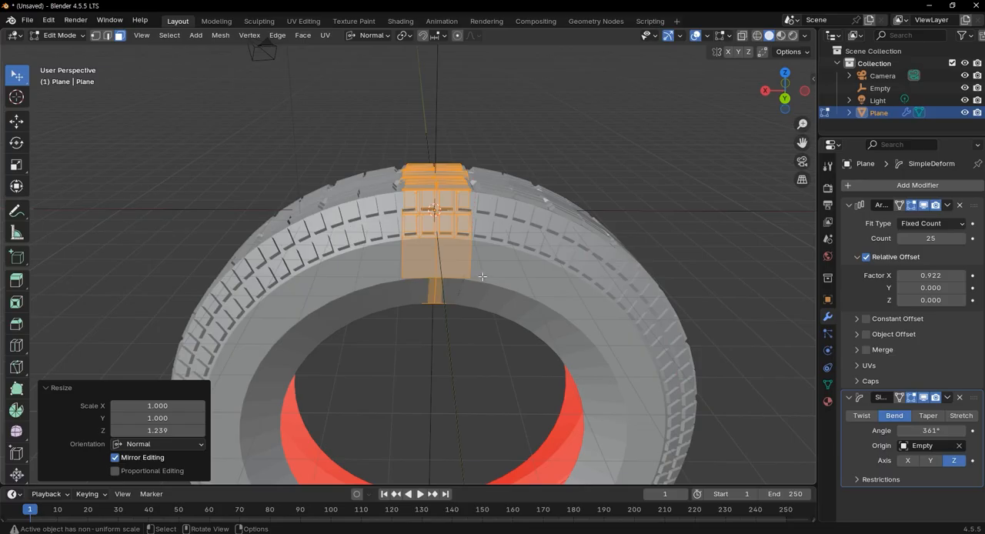
Return to Object Mode and apply the tire's Array modifier followed by its Simple Deform modifier
left_click(947, 206)
key("Tab")
middle_click_drag(503, 172, 669, 205)
left_click(946, 206)
left_click(912, 222)
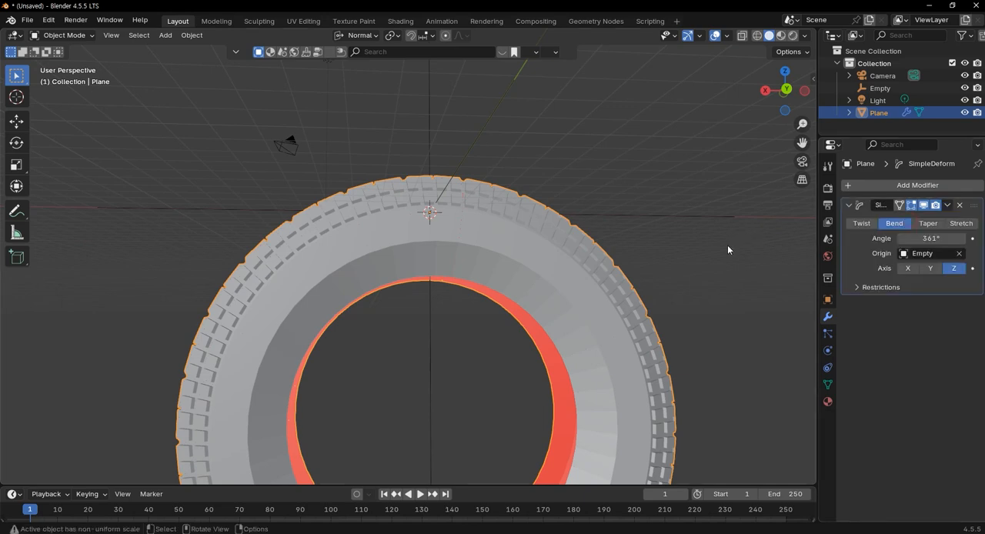
left_click(946, 204)
left_click(908, 220)
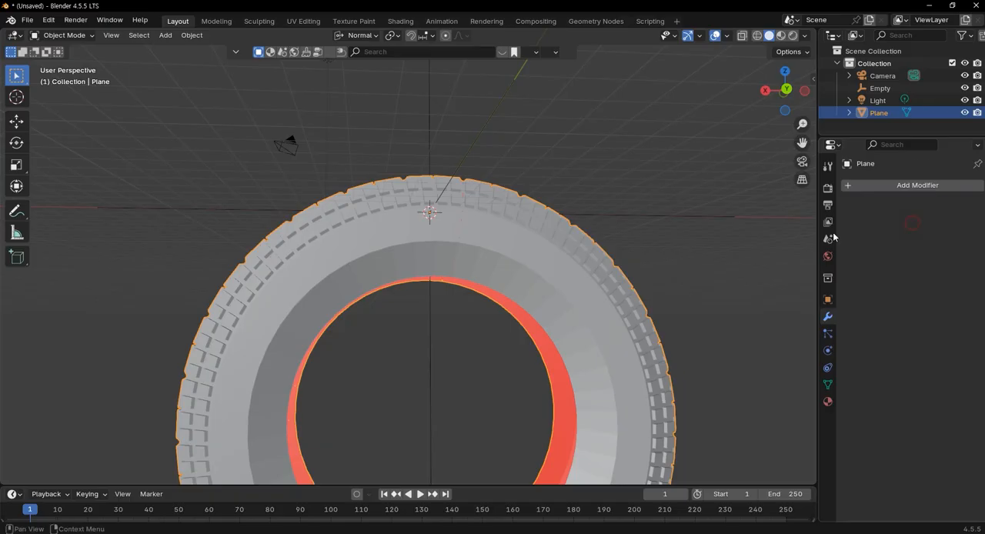
Set the tire's origin to its geometry so the pivot sits at the center of the ring
scroll(628, 280, "down", 3)
middle_click_drag(624, 283, 525, 312)
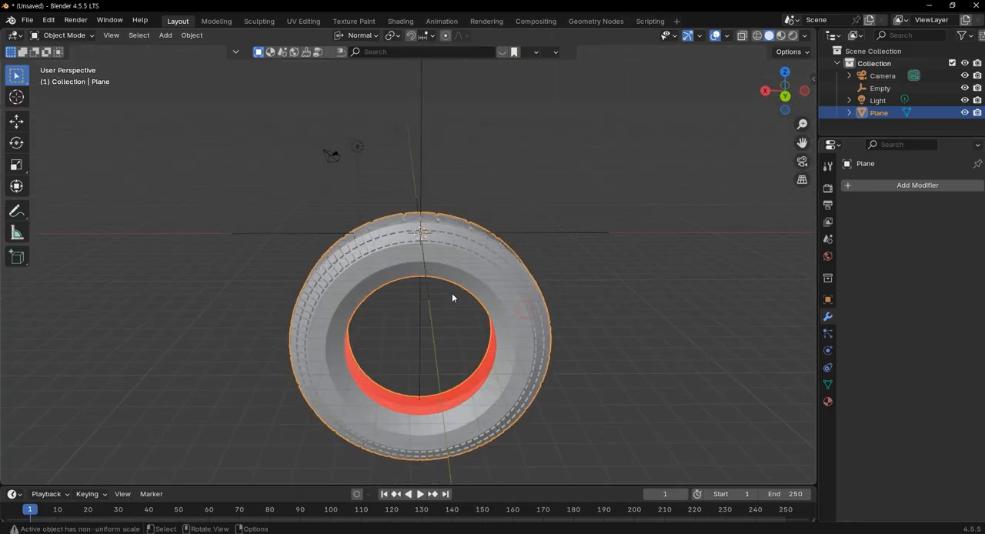
scroll(452, 298, "up", 10)
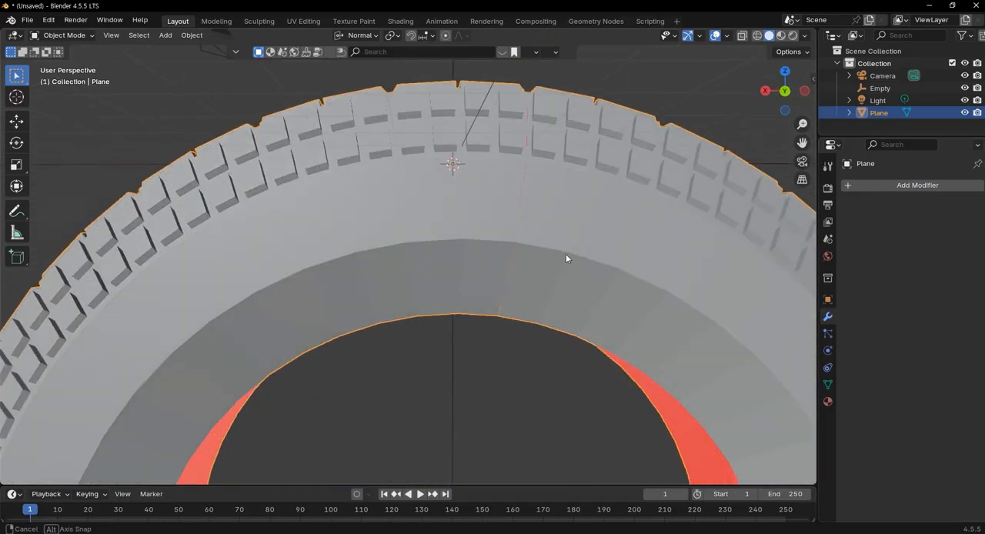
middle_click_drag(567, 257, 517, 273)
scroll(539, 277, "down", 7)
right_click(517, 274)
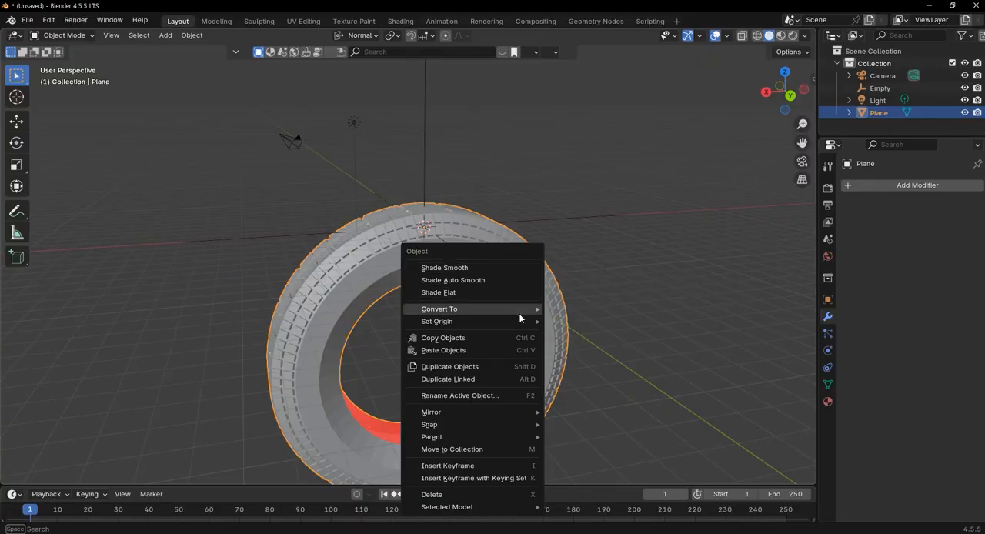
mouse_move(518, 320)
left_click(613, 335)
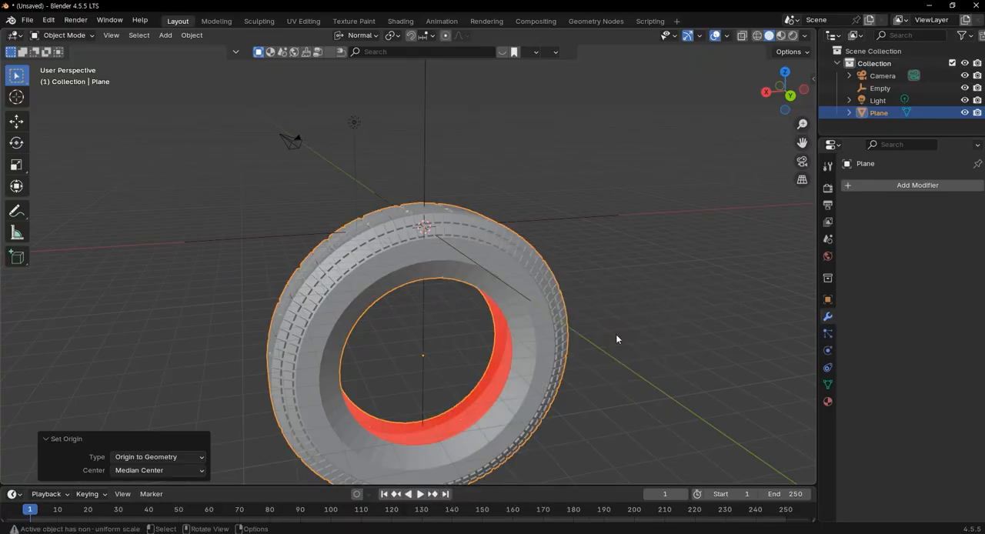
Snap the tire to the 3D cursor at the world origin
scroll(531, 320, "down", 3)
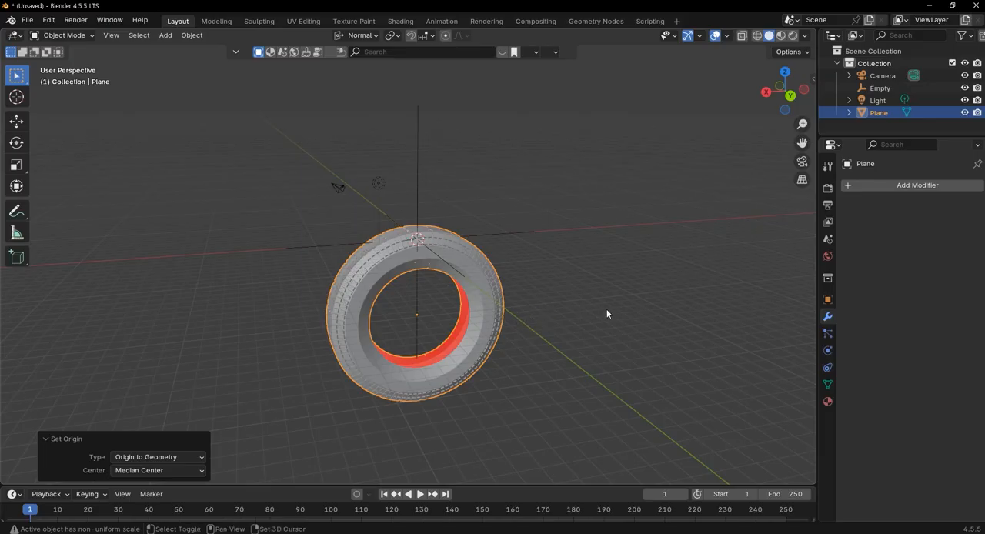
key("shift+s")
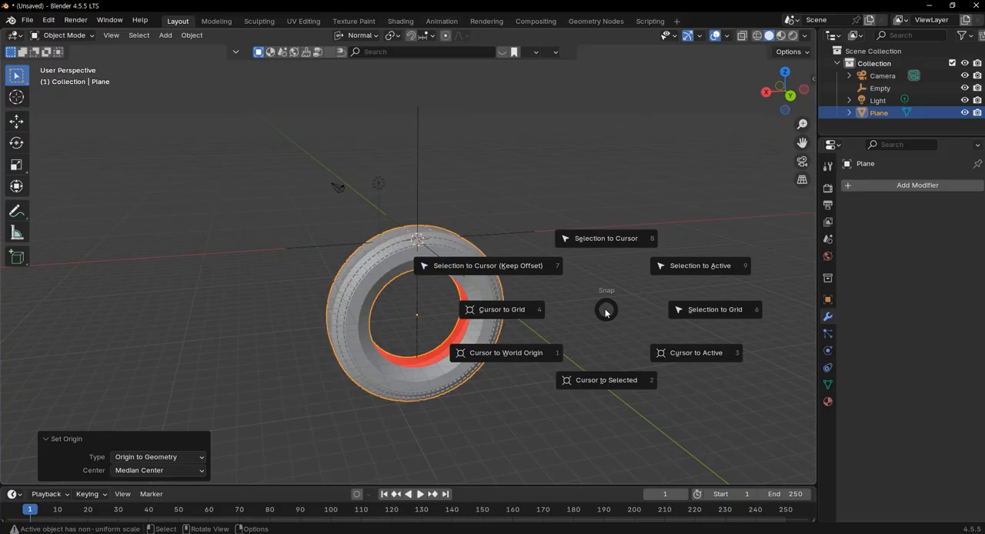
left_click(610, 238)
Add a mesh cylinder at the center of the tire
middle_click_drag(571, 305, 349, 193)
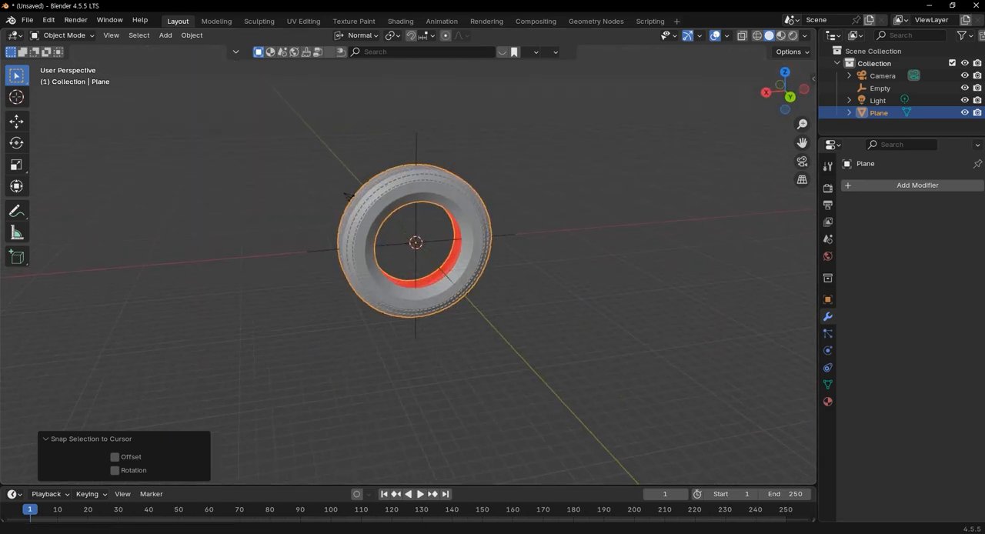
scroll(536, 305, "up", 3)
mouse_move(536, 305)
middle_mouse_down("shift")
mouse_move(528, 281)
mouse_move(540, 313)
middle_mouse_up("shift")
key("shift+a")
mouse_move(528, 310)
mouse_move(540, 177)
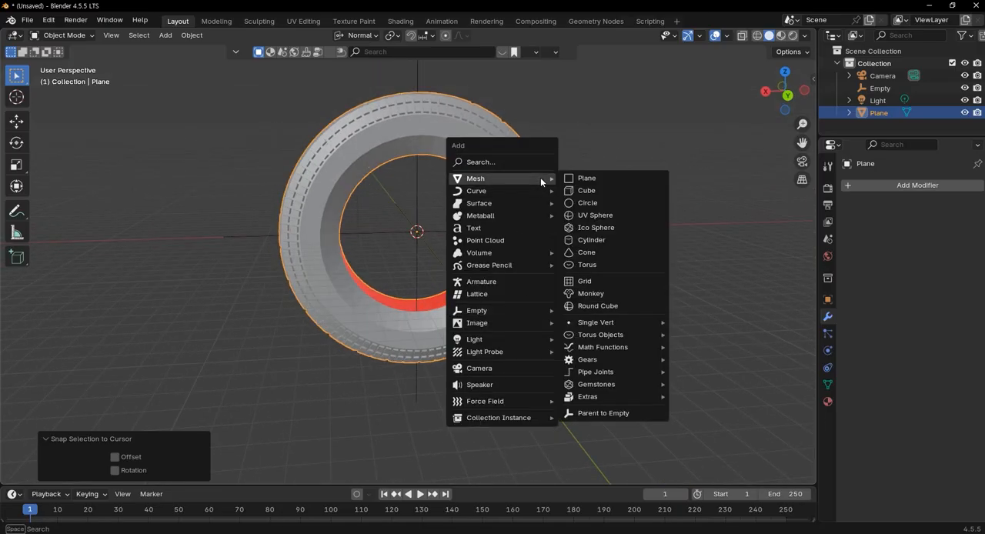
left_click(616, 240)
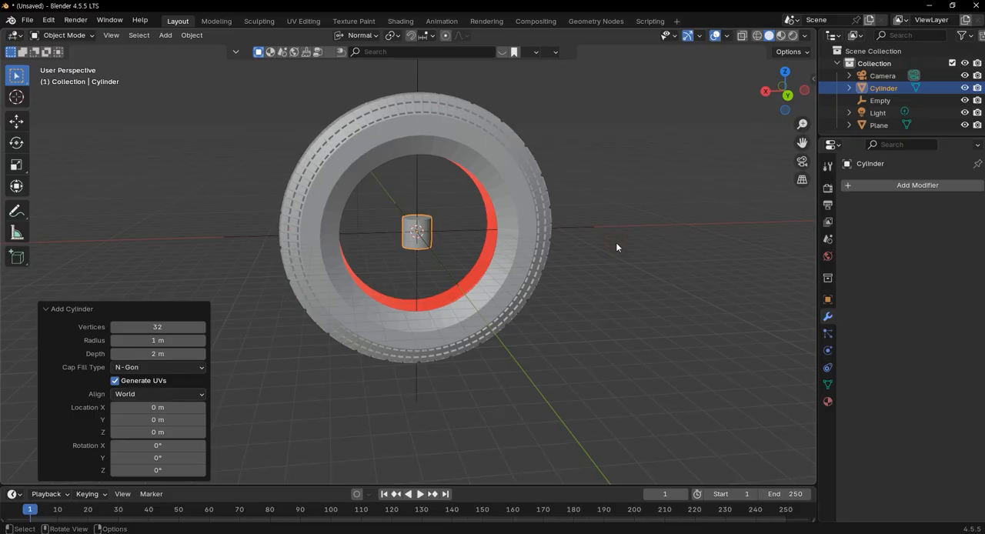
Turn on X-ray in the front view and set the new cylinder's vertex count to 24
key("KP_1")
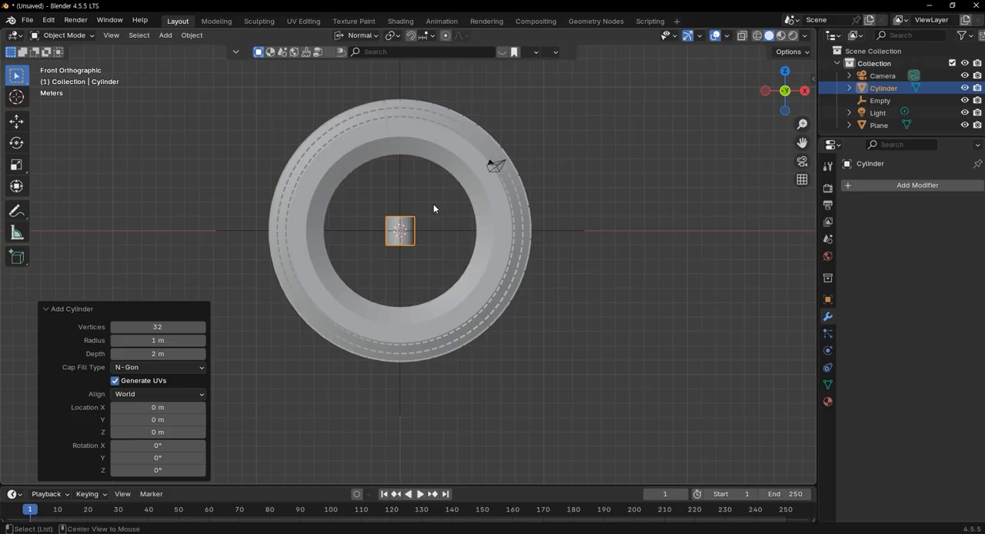
key("alt+z")
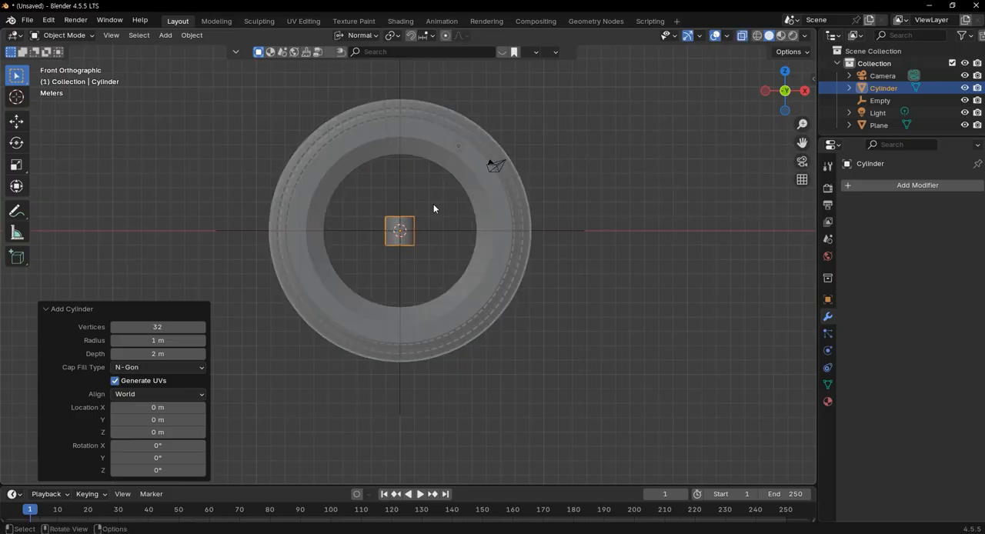
scroll(412, 252, "up", 3)
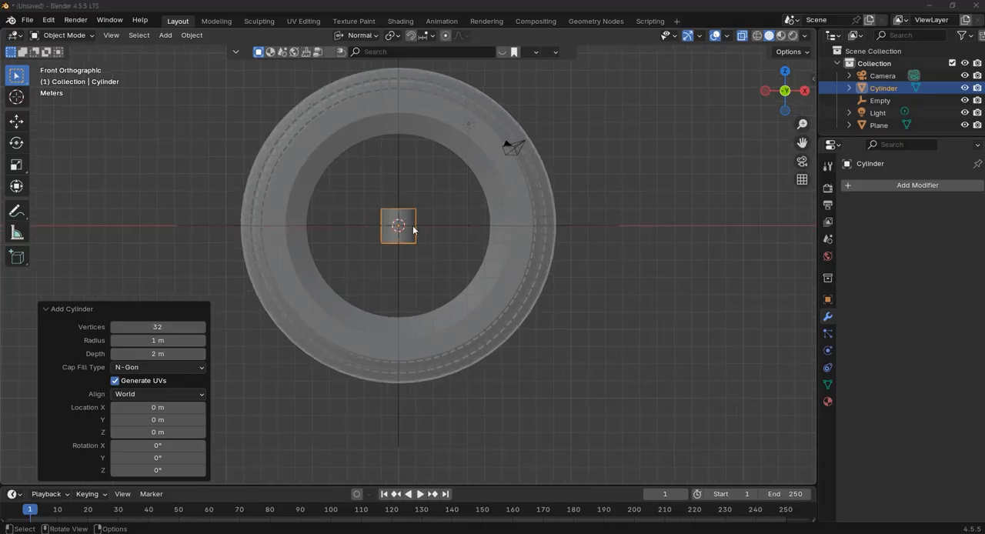
middle_click_drag(458, 238, 491, 279, "shift")
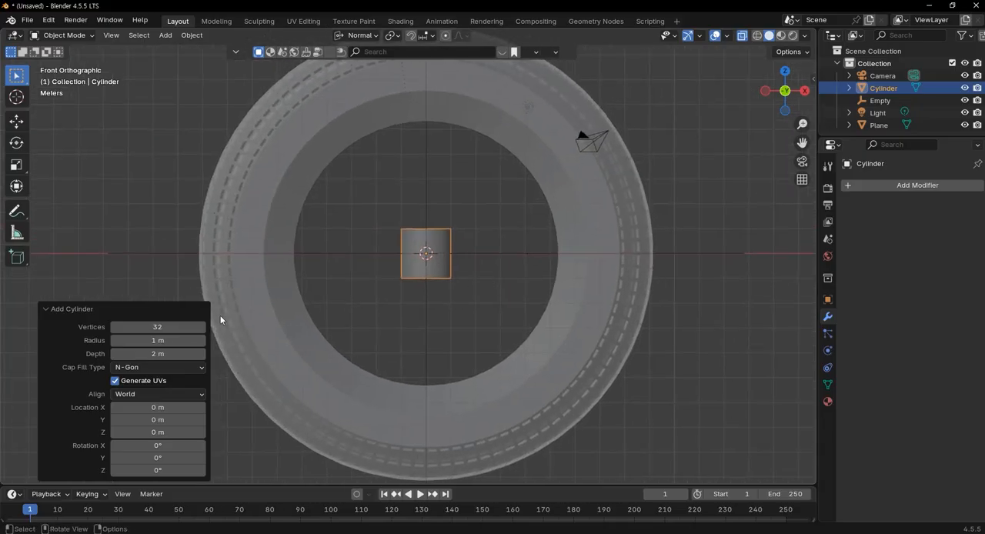
left_click(158, 326)
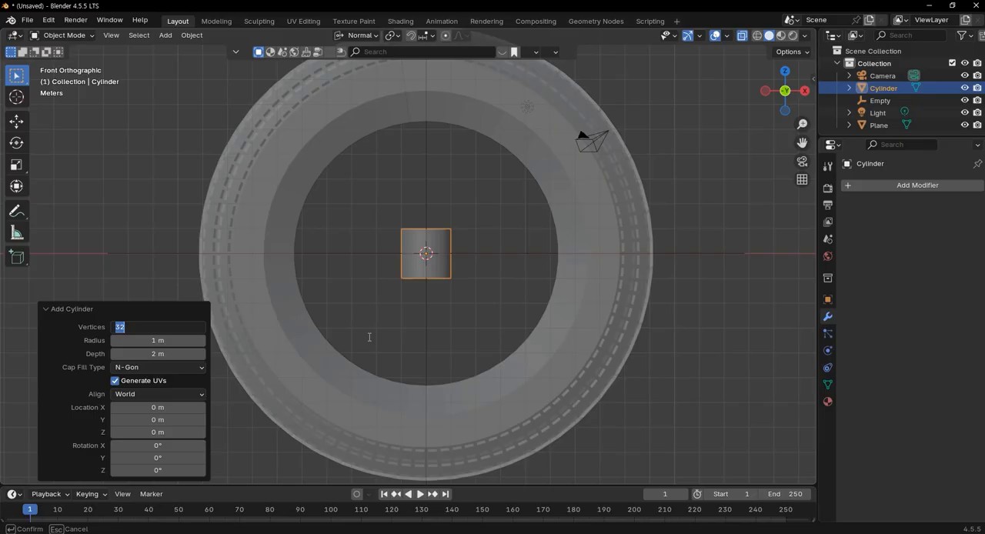
key("Tab")
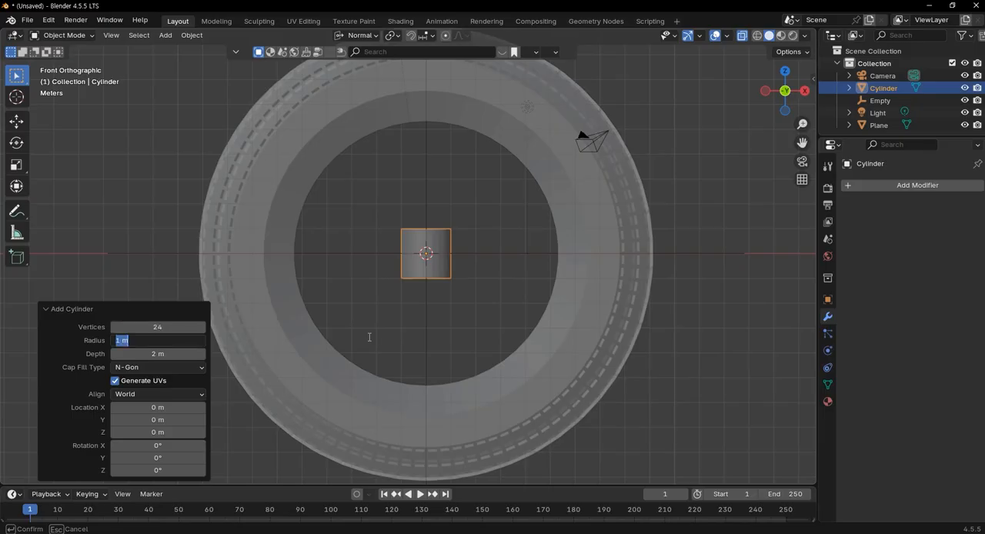
left_click(398, 328)
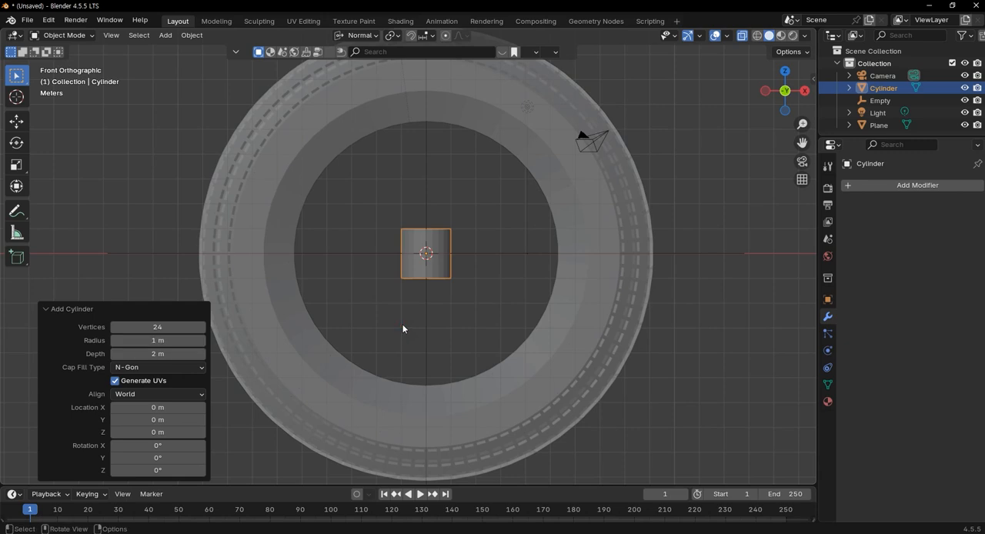
Rotate the cylinder 90° about X and scale it uniformly by about 5.347 to fill the tire's inner opening
key("r")
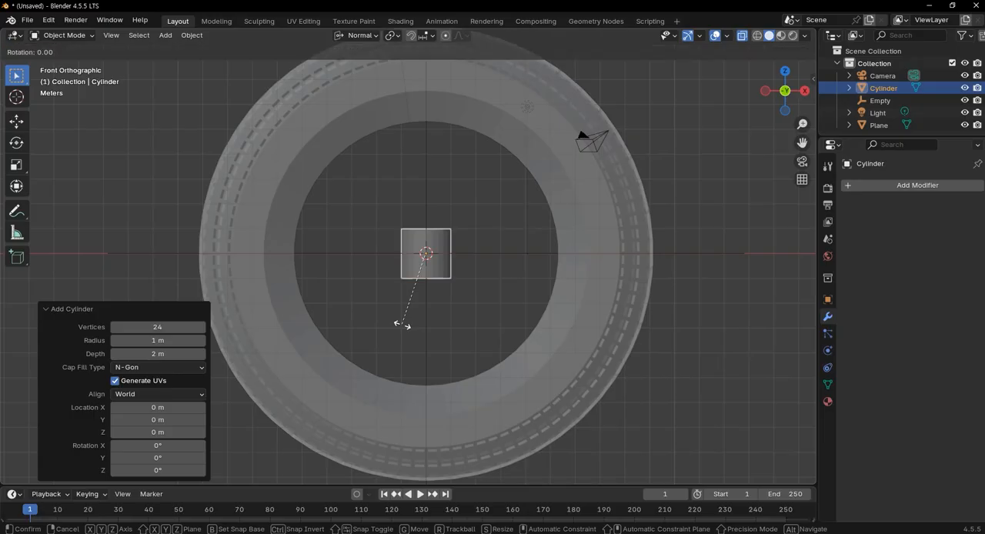
key("x")
key("9")
key("0")
key("Return")
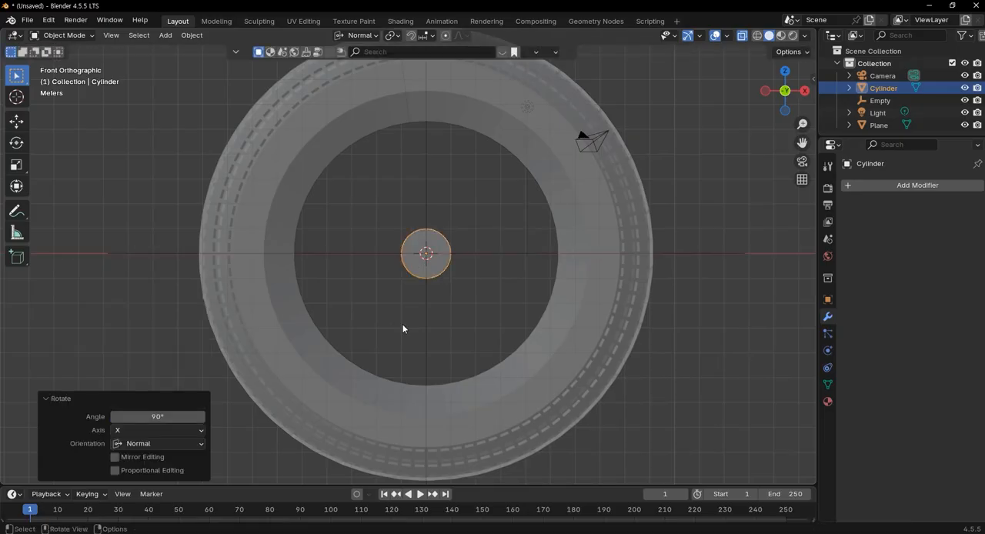
key("s")
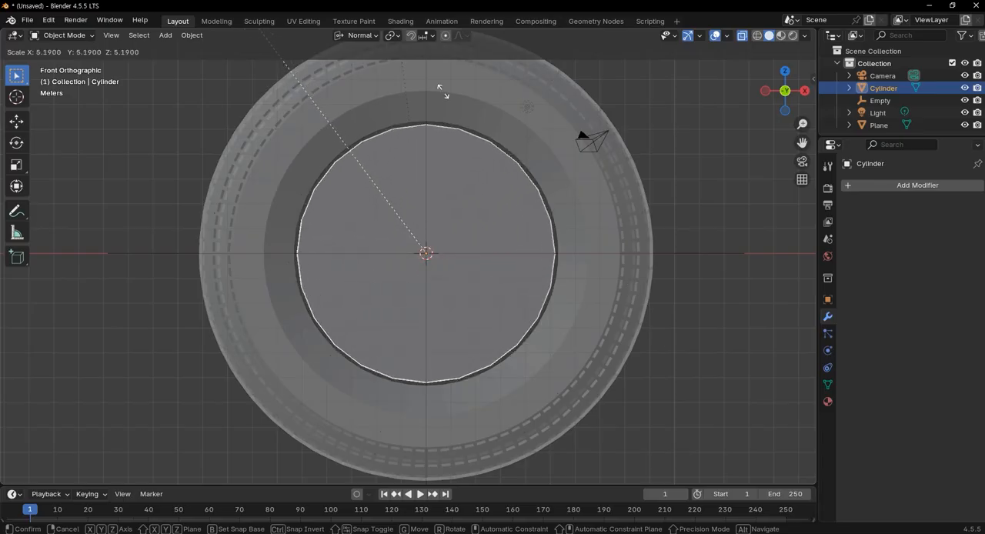
left_click(419, 72)
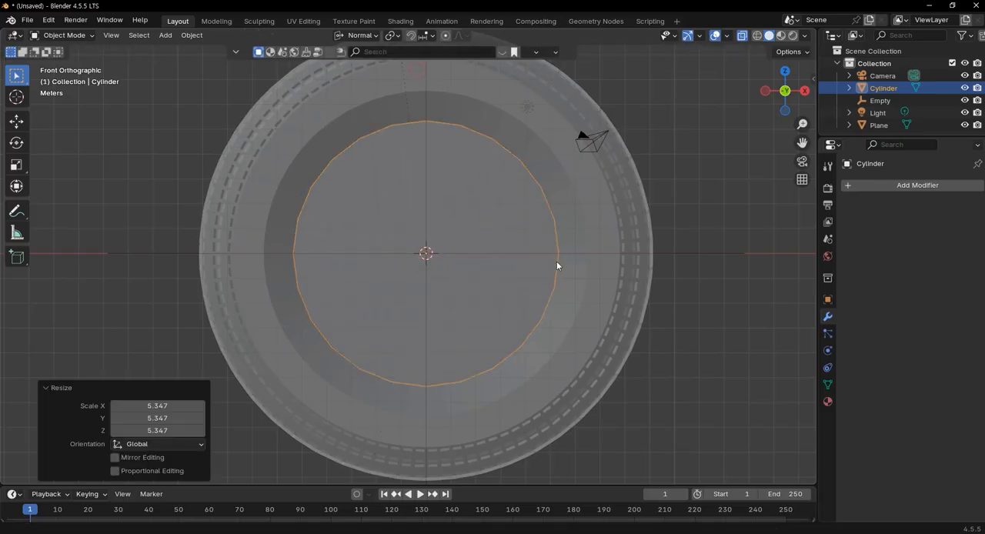
With X-ray on in the side view, scale the cylinder along its normal Z by about 0.281 to fit within the tire's width
scroll(609, 299, "down", 2)
middle_click_drag(519, 291, 589, 325)
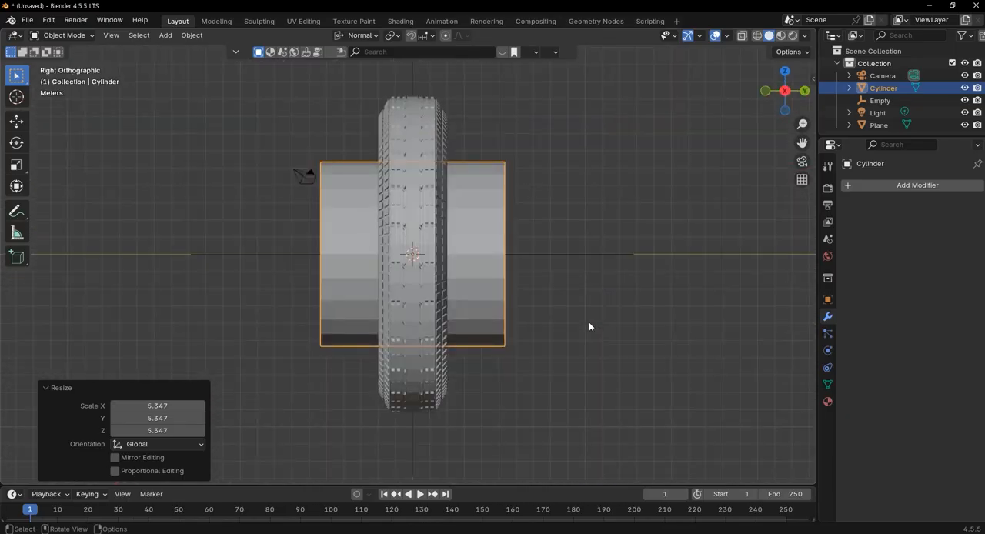
key("alt+z")
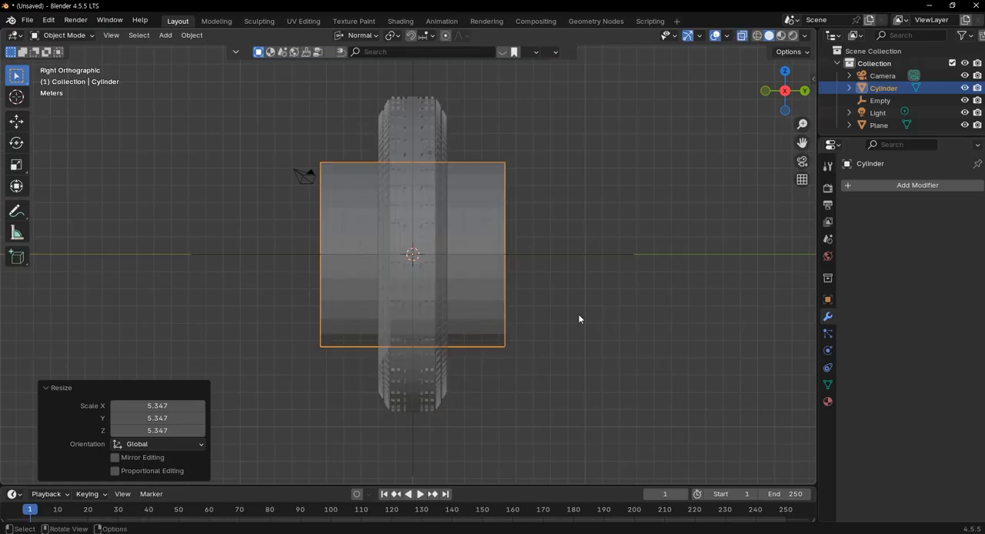
key("s")
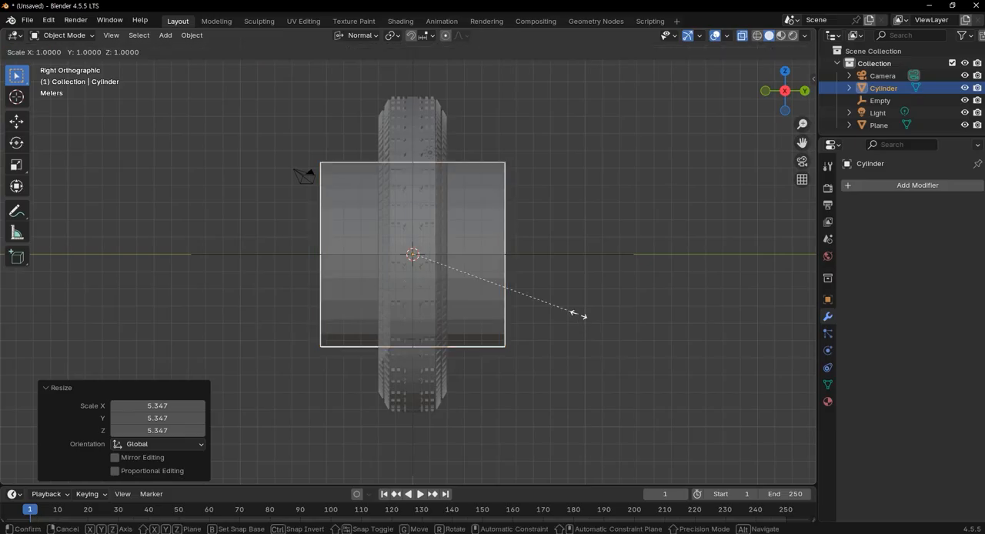
key("z")
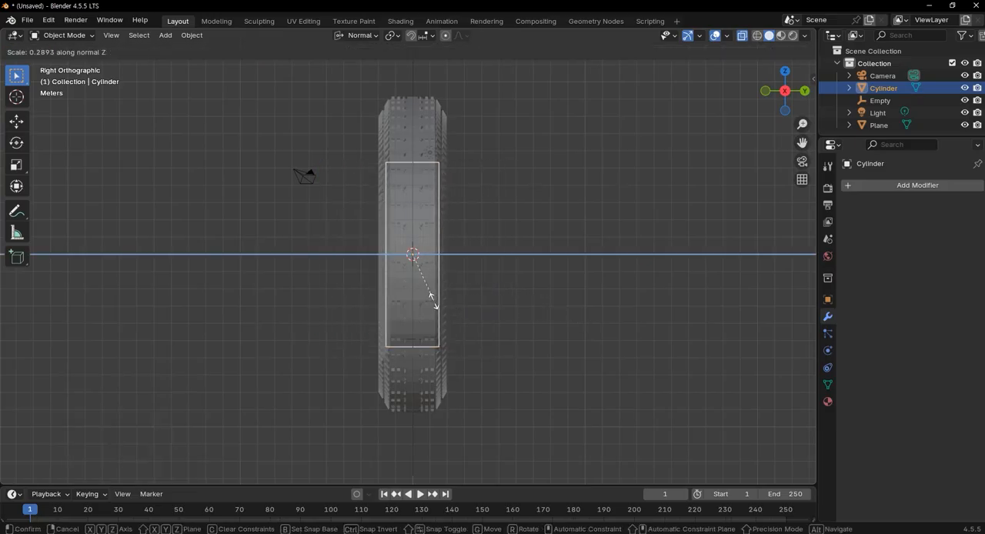
left_click(431, 303)
Narrow the cylinder slightly more with a scale of about 0.976 along its normal Z, and turn off X-ray
middle_click_drag(413, 334, 510, 367)
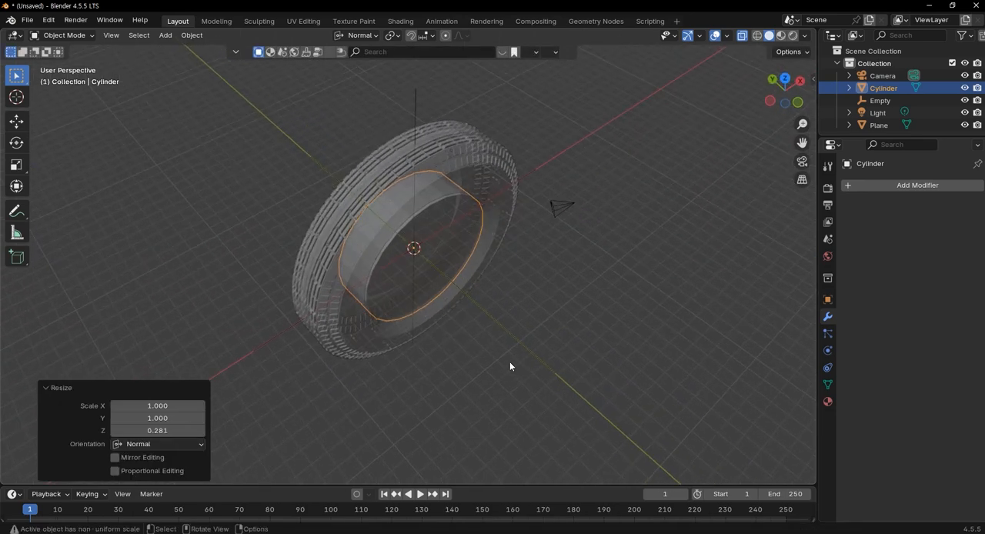
key("s")
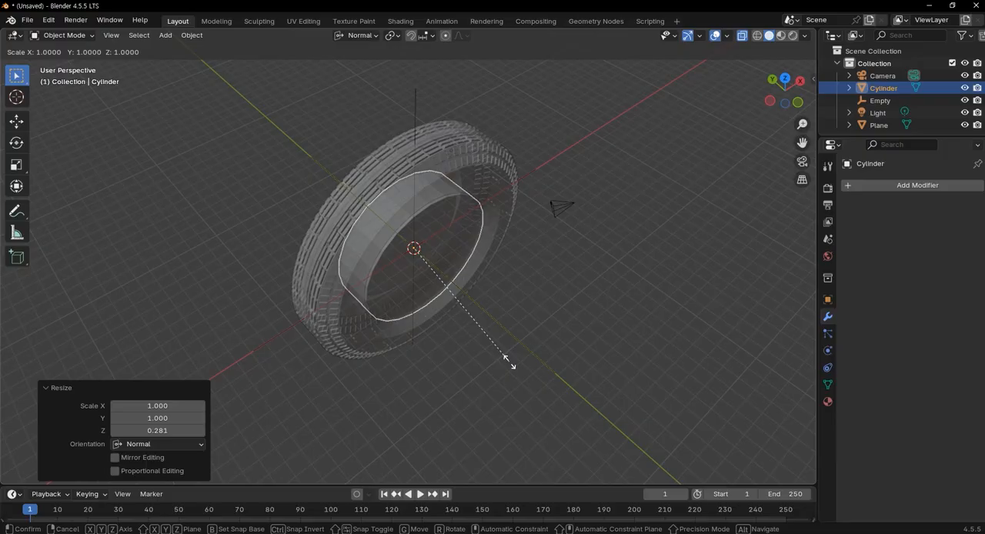
key("z")
left_click(506, 361)
middle_click_drag(506, 362, 506, 308)
key("KP_1")
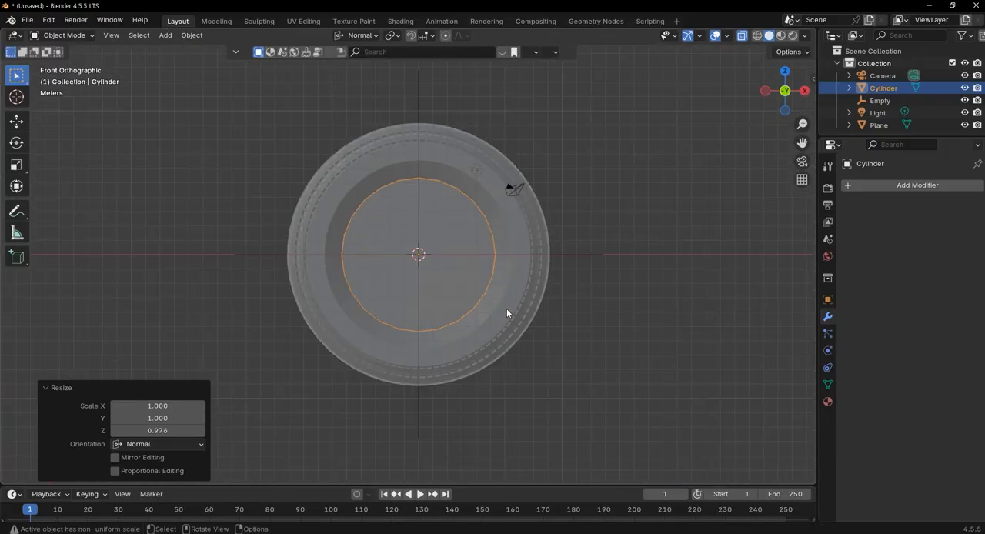
mouse_move(536, 312)
middle_mouse_down()
mouse_move(521, 393)
mouse_move(560, 329)
mouse_move(520, 308)
middle_mouse_up()
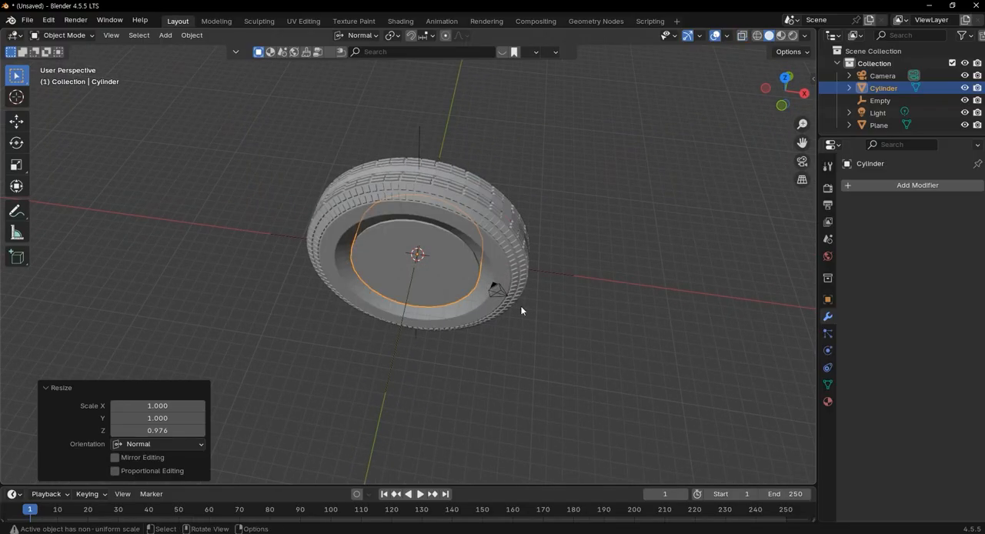
In Edit Mode, inset the cylinder's round cap face by about 0.4768 m to form the hub area
scroll(449, 287, "up", 3)
middle_click_drag(449, 287, 544, 218)
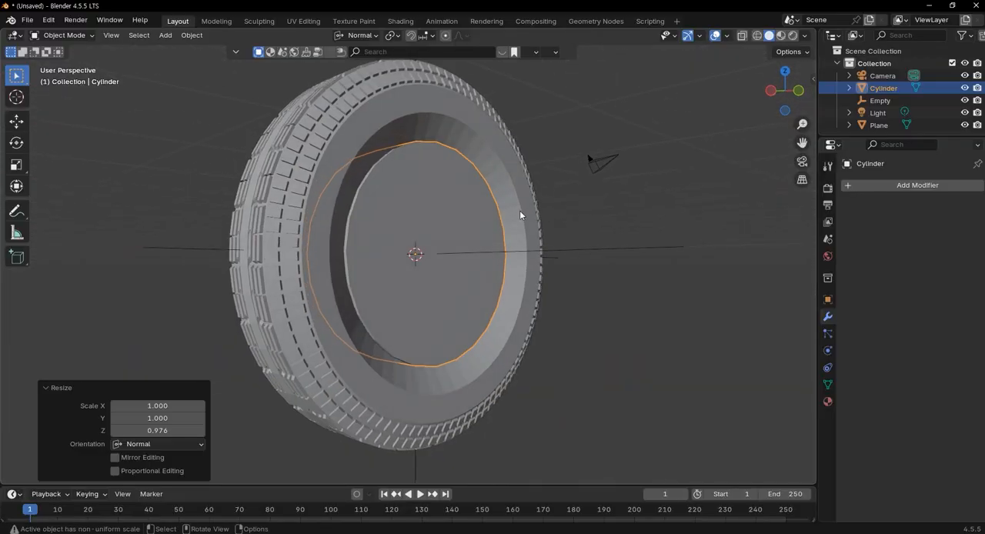
key("Tab")
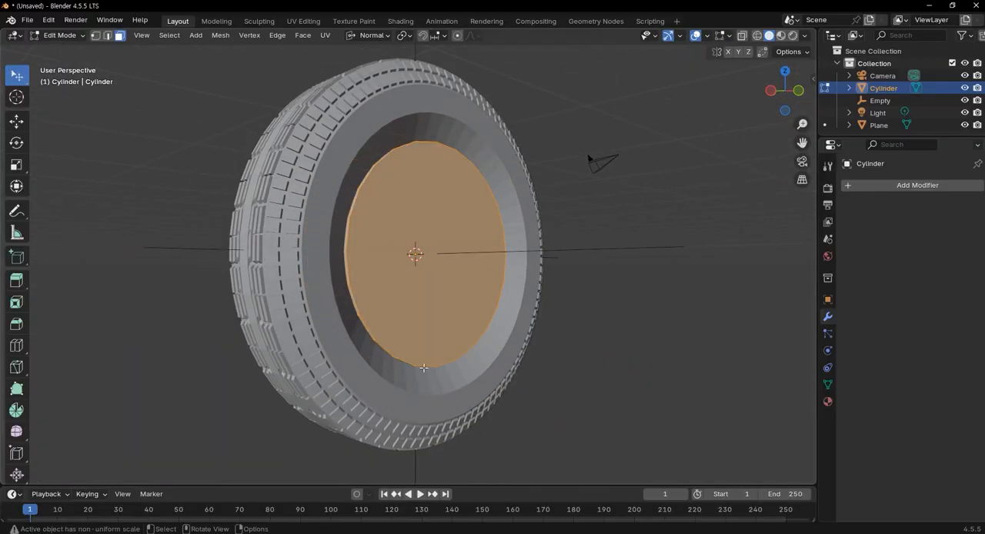
key("alt+a")
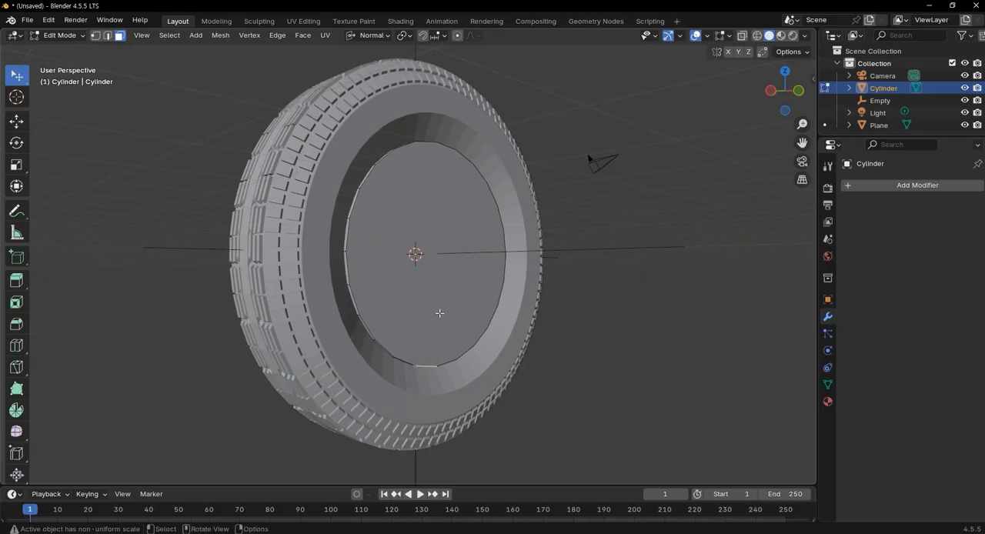
left_click(450, 288)
key("i")
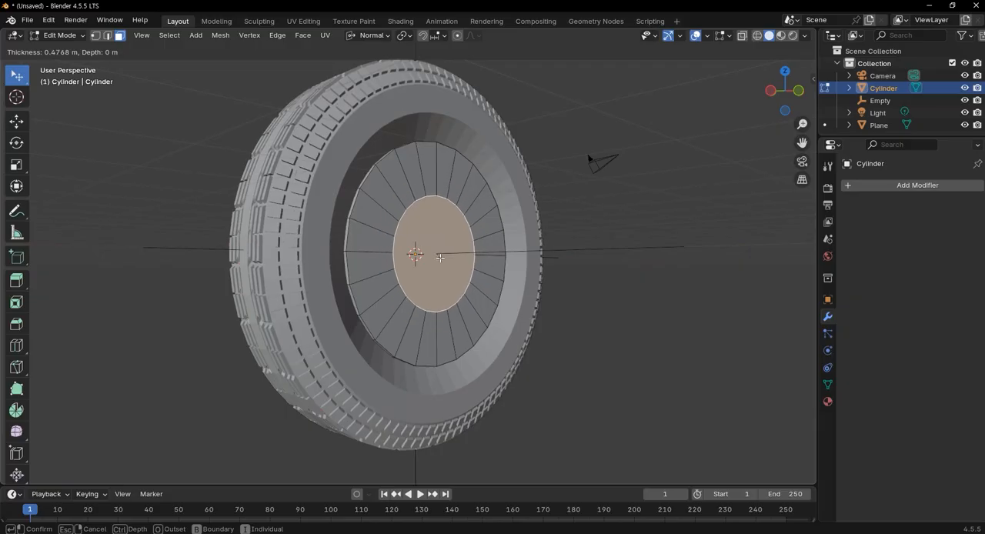
left_click(440, 257)
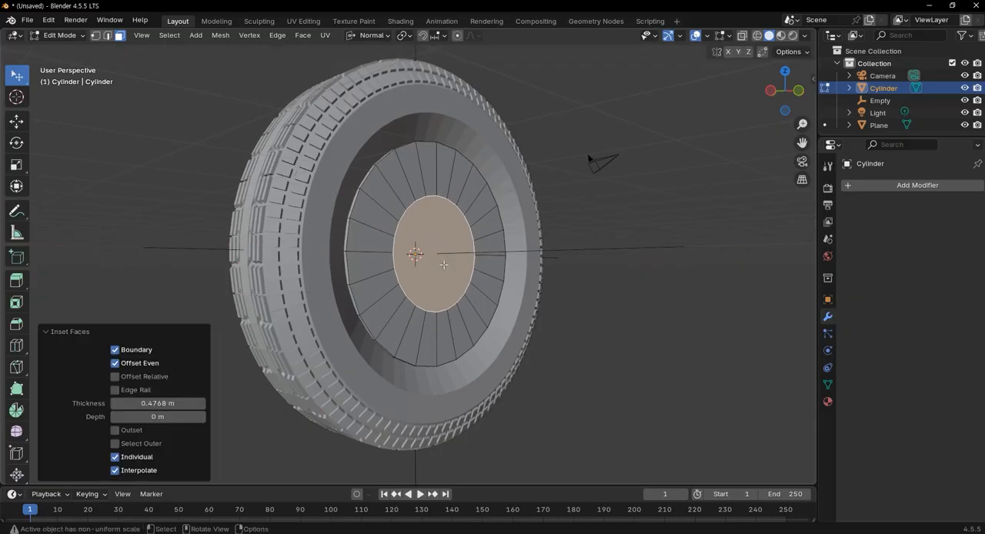
Extrude the hub face outward about 0.4846 m along its normal and scale the new face uniformly by about 0.688
middle_click_drag(448, 270, 305, 297)
key("e")
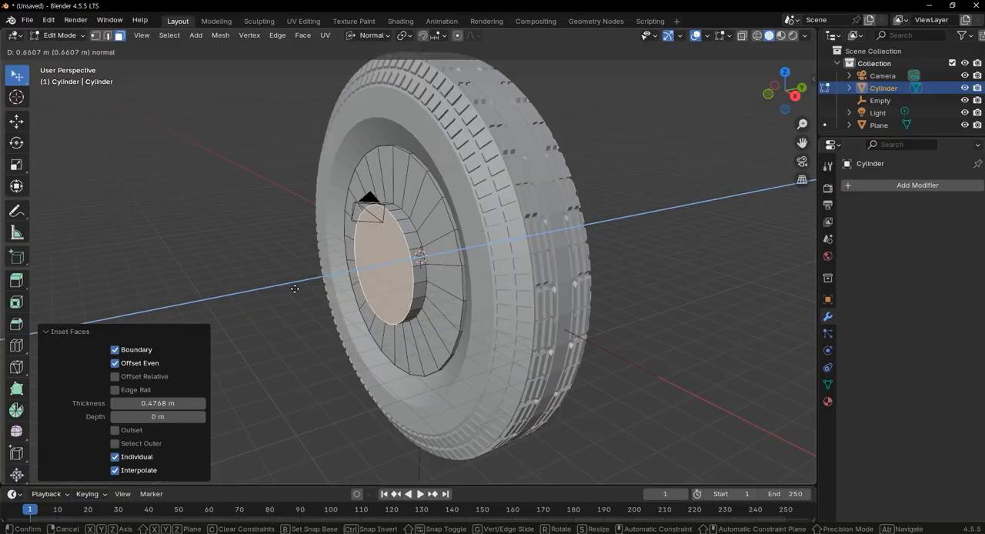
left_click(298, 289)
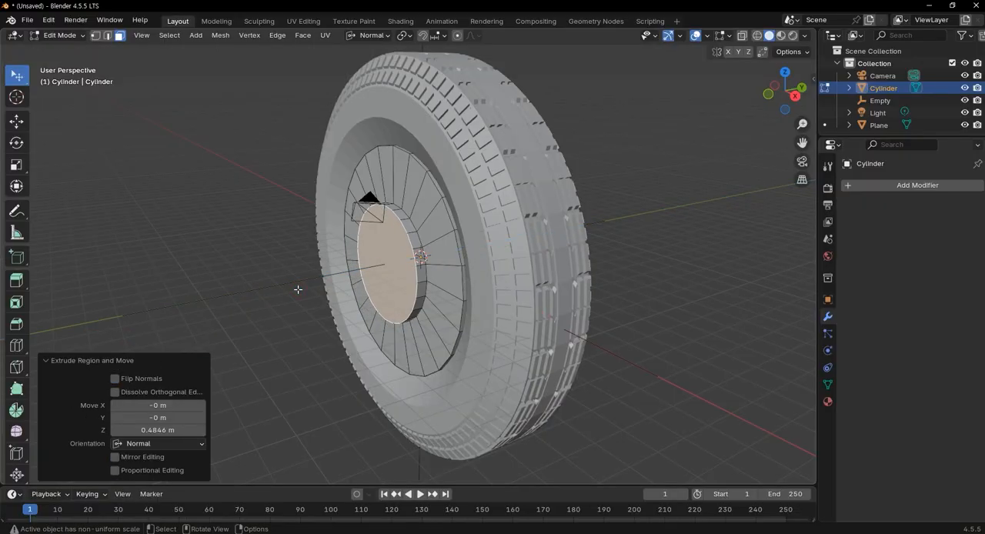
key("s")
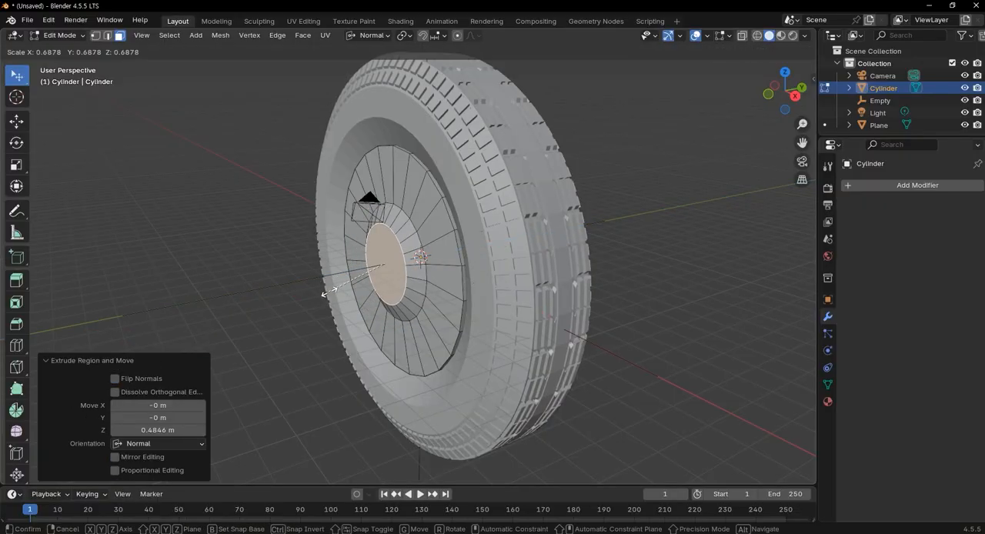
left_click(329, 291)
key("e")
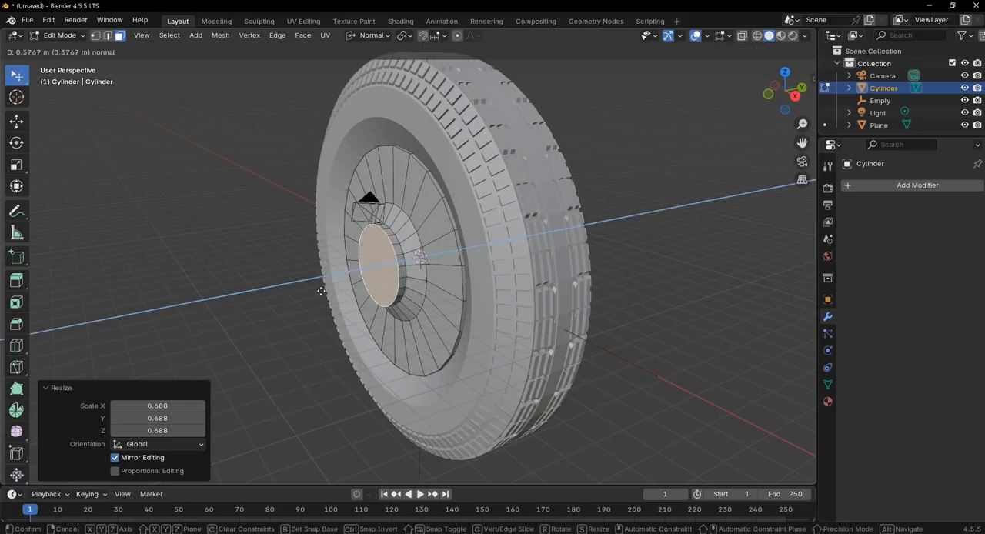
right_click(331, 290)
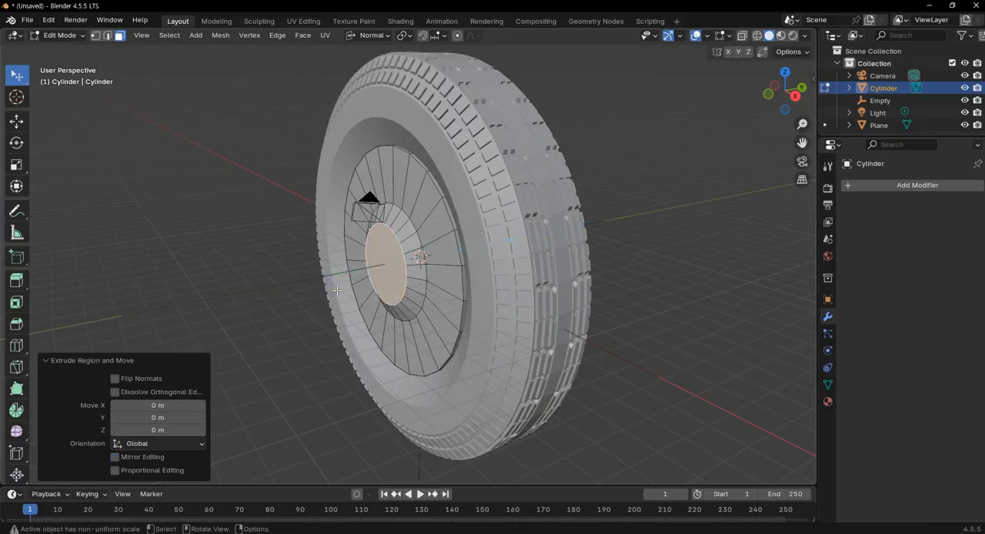
Inset the hub's front face by about 0.1121 m and extrude it inward about 0.313 m to form a recess
key("i")
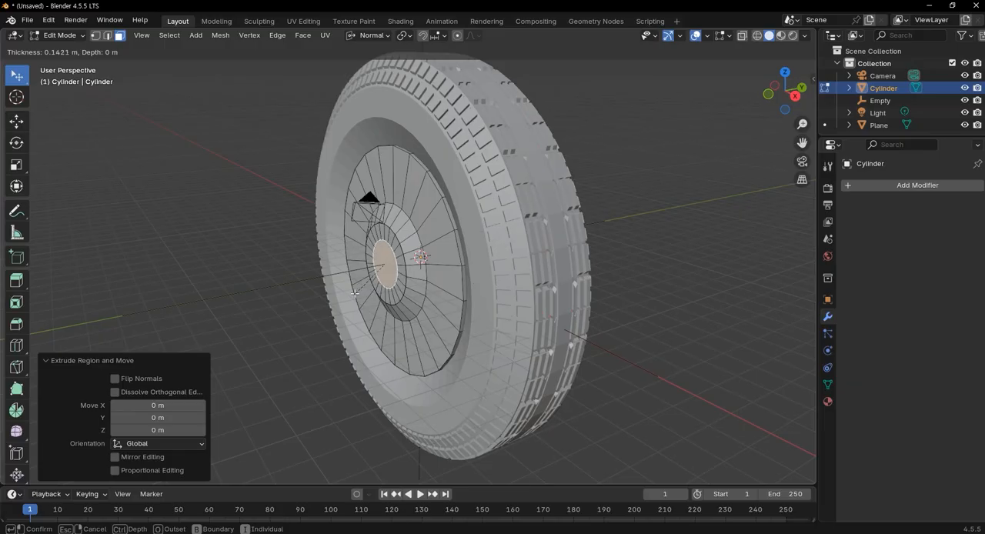
left_click(354, 294)
key("e")
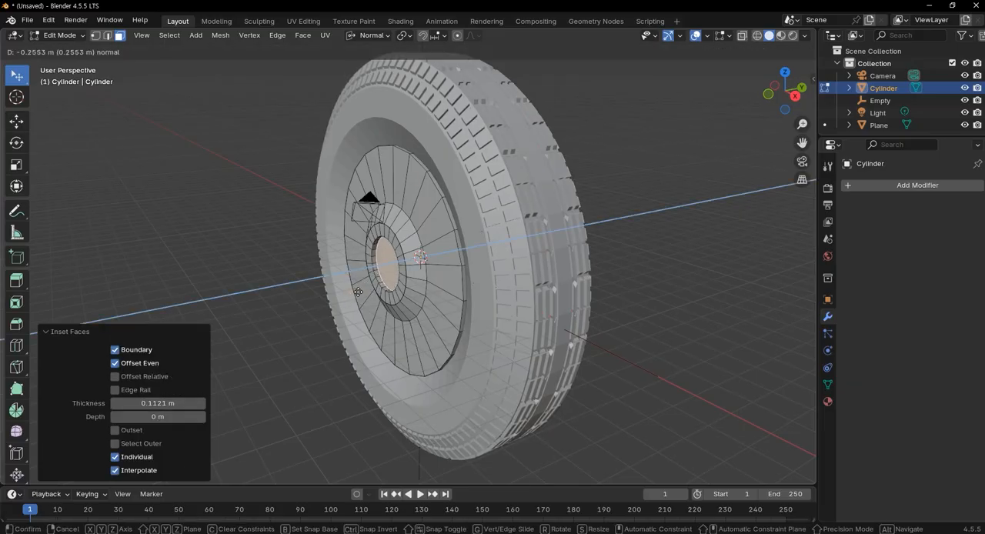
left_click(359, 291)
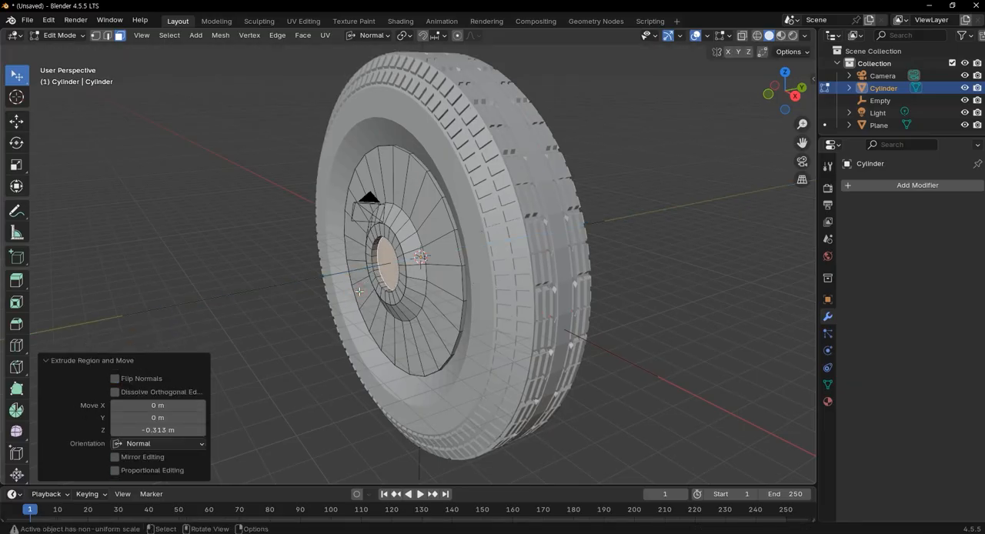
Inset the recessed hub face by about 0.0933 m and extrude the inner disc outward about 0.261 m
key("i")
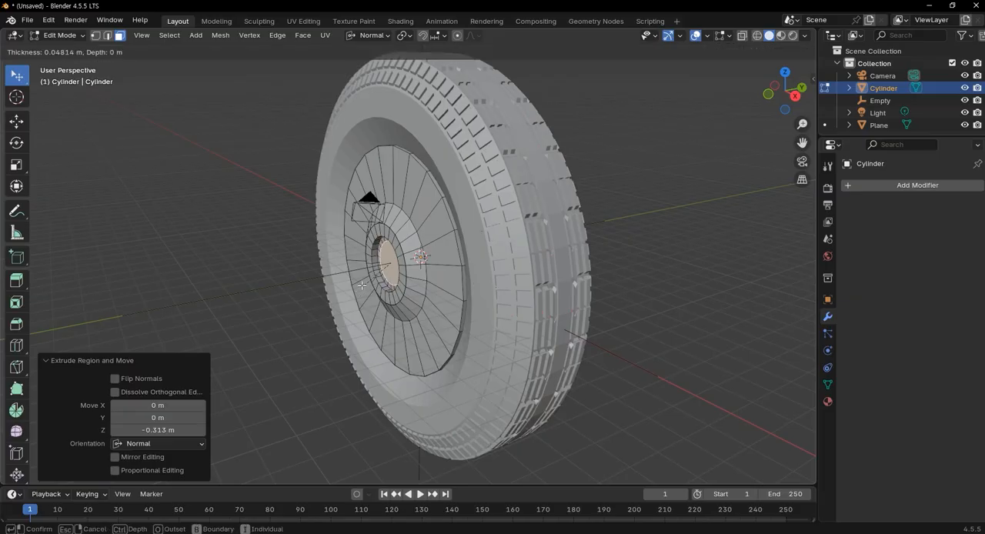
left_click(361, 280)
key("e")
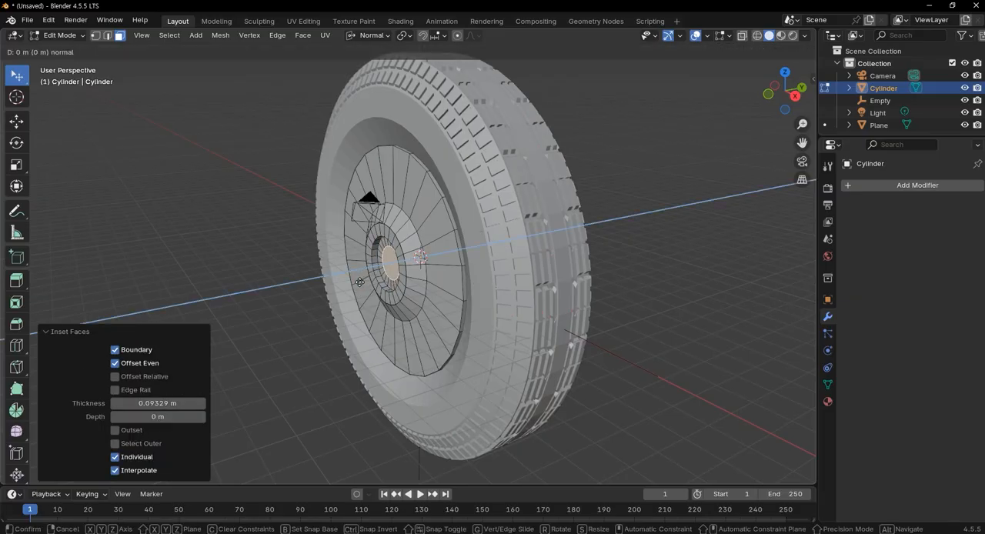
left_click(358, 283)
Bevel the rim of the raised centre disc on the hub with 3 segments
scroll(405, 285, "up", 3)
middle_click_drag(405, 284, 445, 252)
scroll(446, 252, "up", 3)
middle_click_drag(468, 294, 433, 298)
key("ctrl+b")
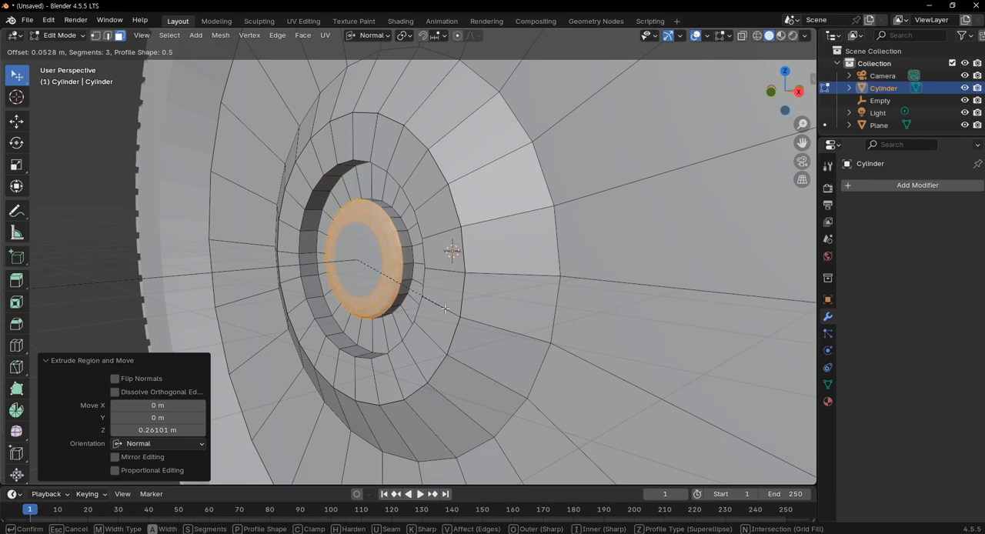
left_click(504, 327)
Select every other wedge face in the rim's outer ring, 12 in all, and extrude them outward about 0.508 m along the normal
middle_click_drag(504, 327, 404, 301)
scroll(403, 301, "down", 7)
left_click(416, 320)
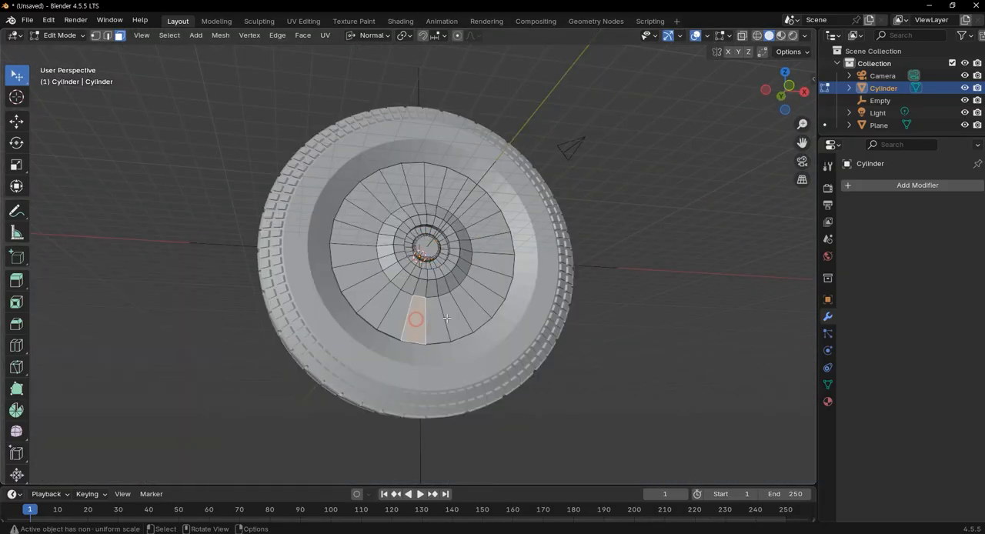
left_click(450, 318)
left_click(414, 320, "shift")
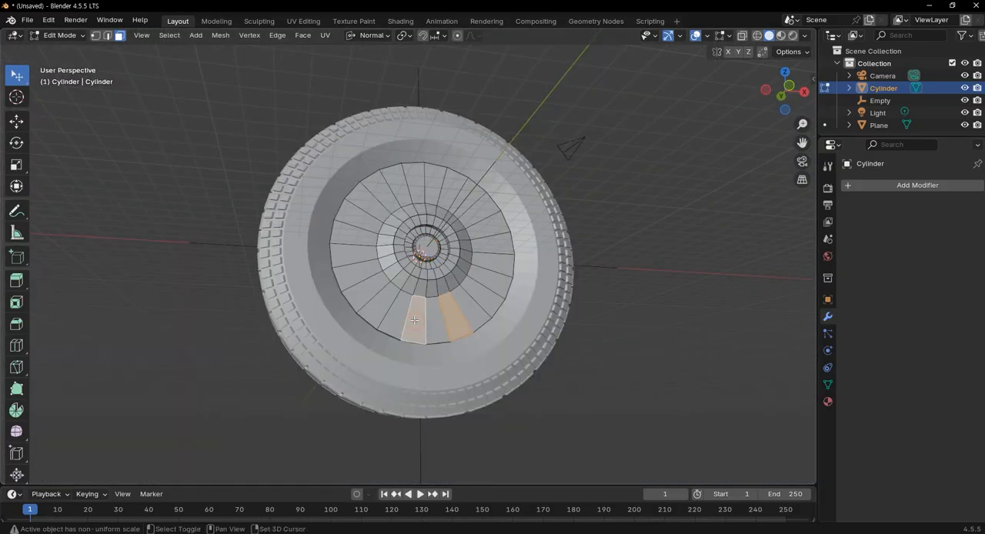
left_click(485, 296, "shift")
left_click(499, 267, "shift")
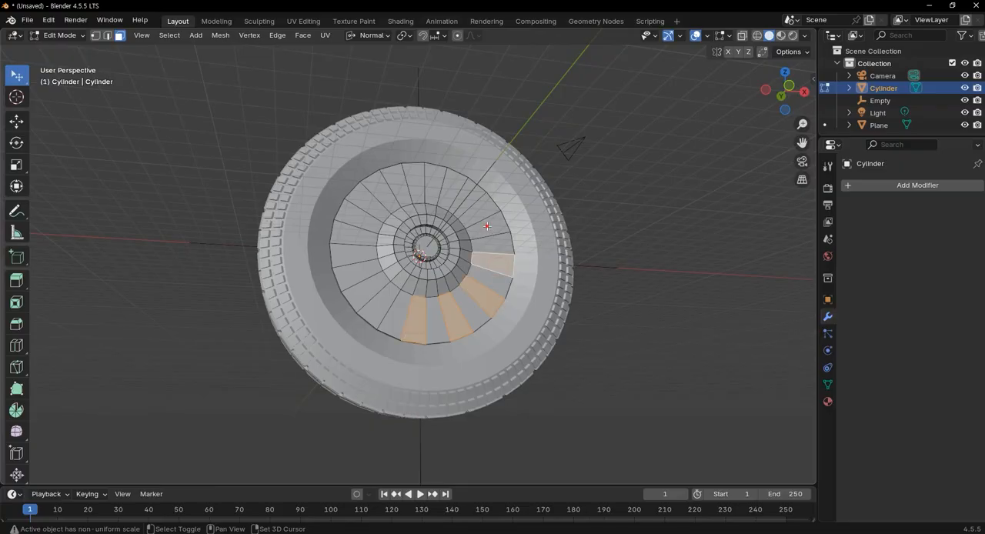
left_click(489, 224, "shift")
left_click(469, 200, "shift")
left_click(435, 187, "shift")
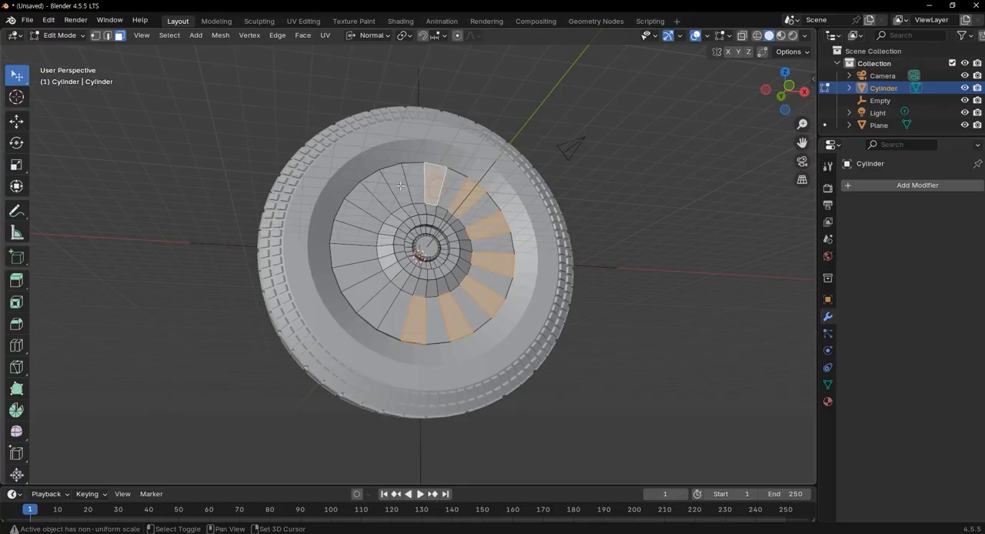
left_click(396, 185, "shift")
left_click(365, 201, "shift")
left_click(351, 230, "shift")
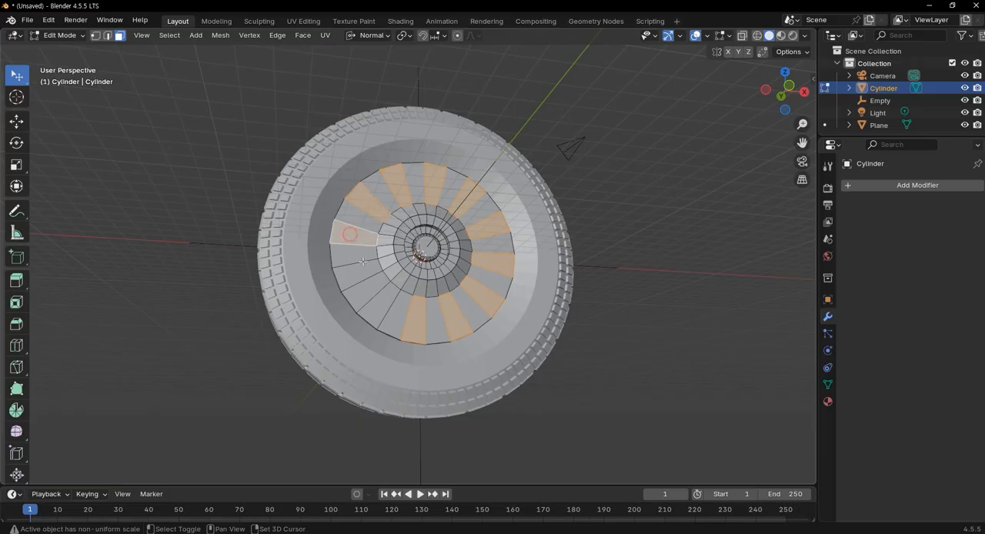
left_click(360, 274, "shift")
left_click(380, 303, "shift")
middle_click_drag(380, 303, 474, 365)
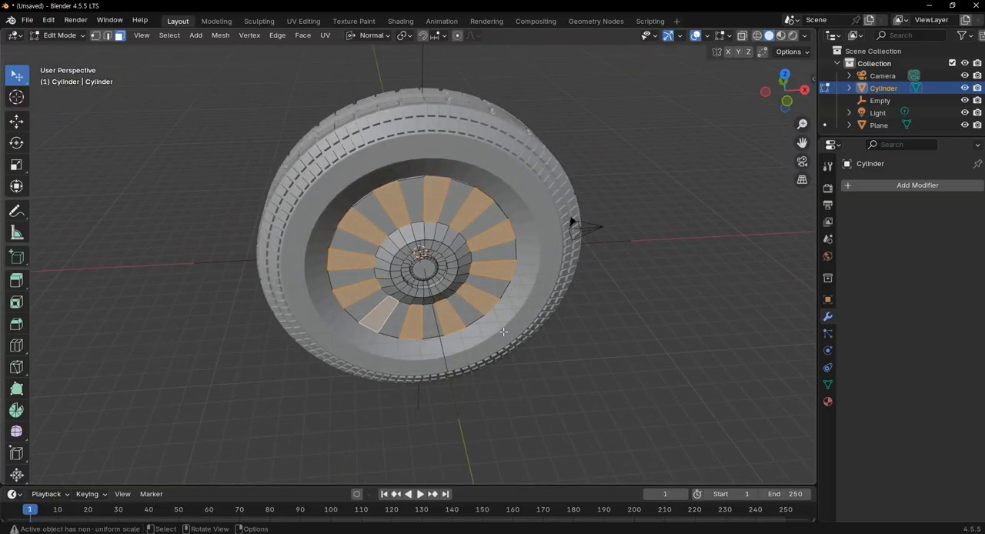
key("KP_7")
key("e")
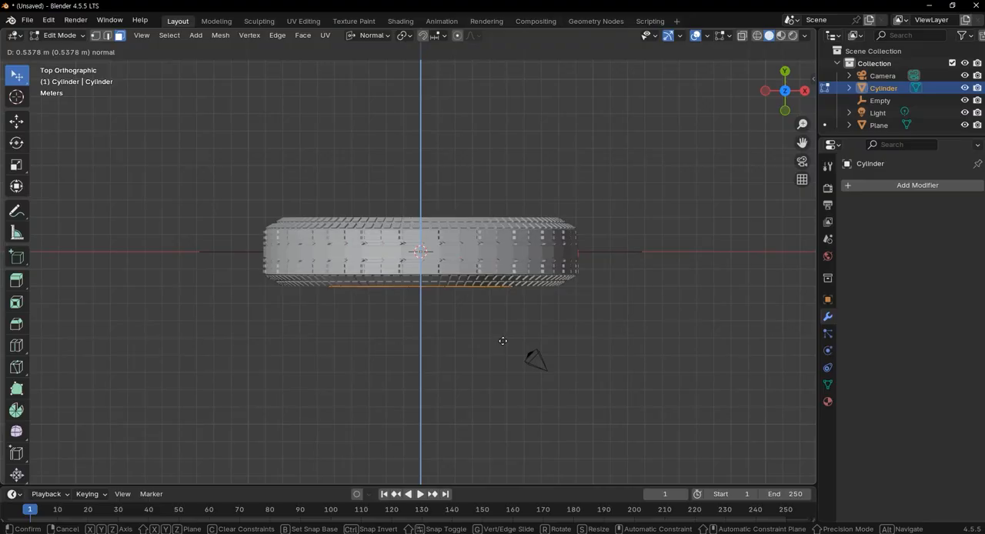
left_click(502, 340)
Scale the extruded rim spoke faces uniformly by about 0.881, then deselect them and return to Object Mode
middle_click_drag(489, 337, 378, 281)
key("s")
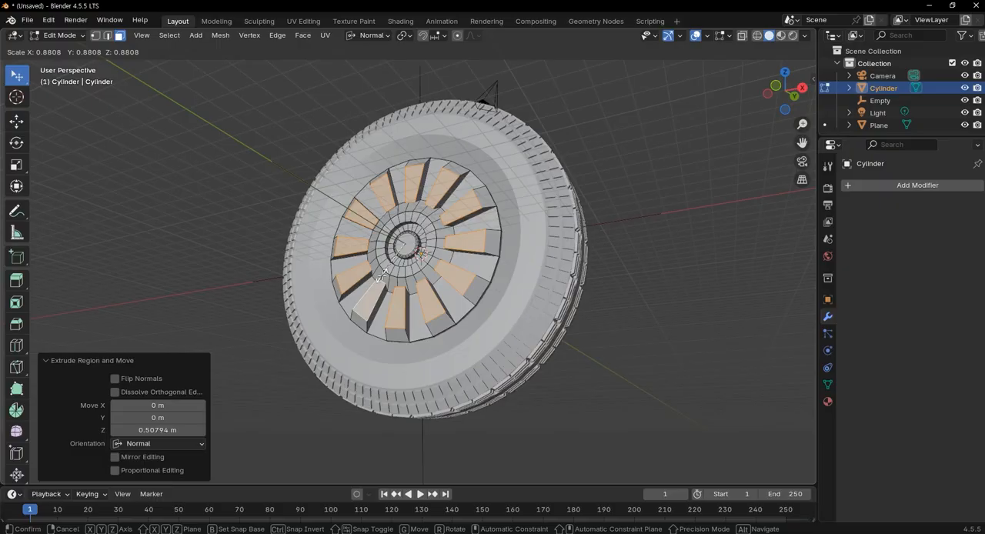
left_click(381, 276)
middle_click_drag(531, 231, 428, 176)
scroll(393, 322, "up", 5)
scroll(393, 322, "down", 3)
scroll(398, 227, "up", 6)
middle_click_drag(398, 227, 378, 309)
scroll(377, 308, "down", 5)
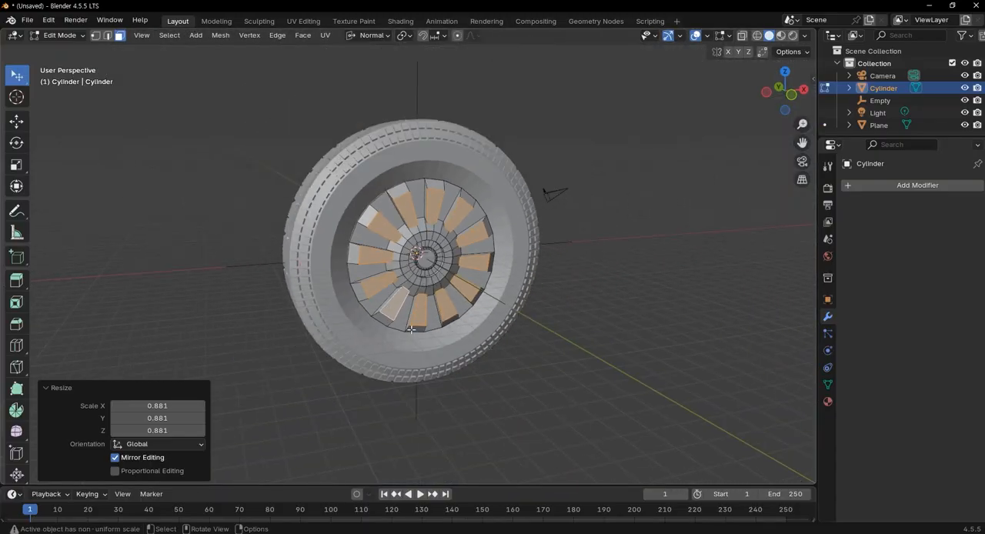
left_click(494, 369)
key("Tab")
Add a 2 m cube at the world origin around the wheel
middle_click_drag(561, 361, 612, 393)
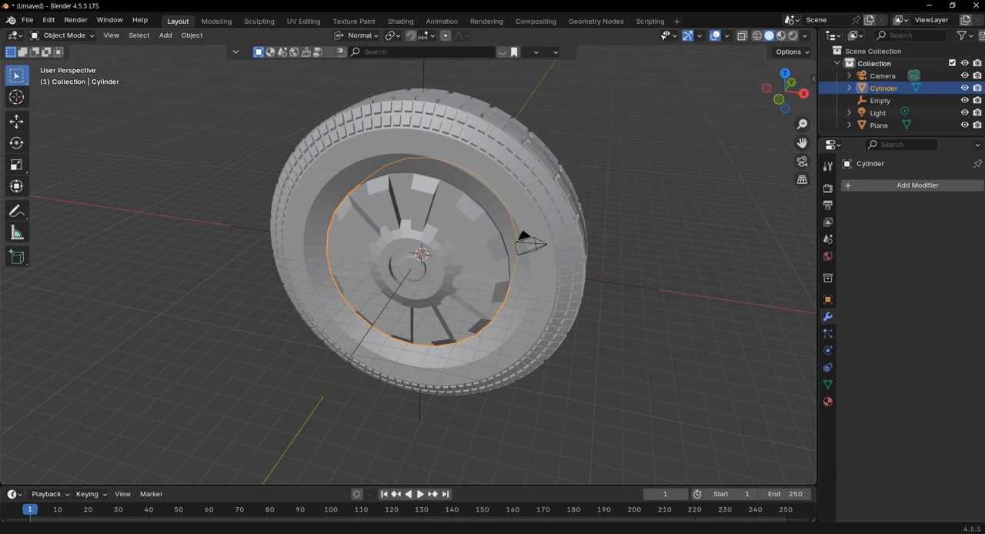
middle_click_drag(539, 292, 463, 279)
scroll(466, 304, "down", 3)
scroll(420, 264, "up", 3)
scroll(438, 286, "down", 2)
middle_click_drag(479, 315, 481, 324)
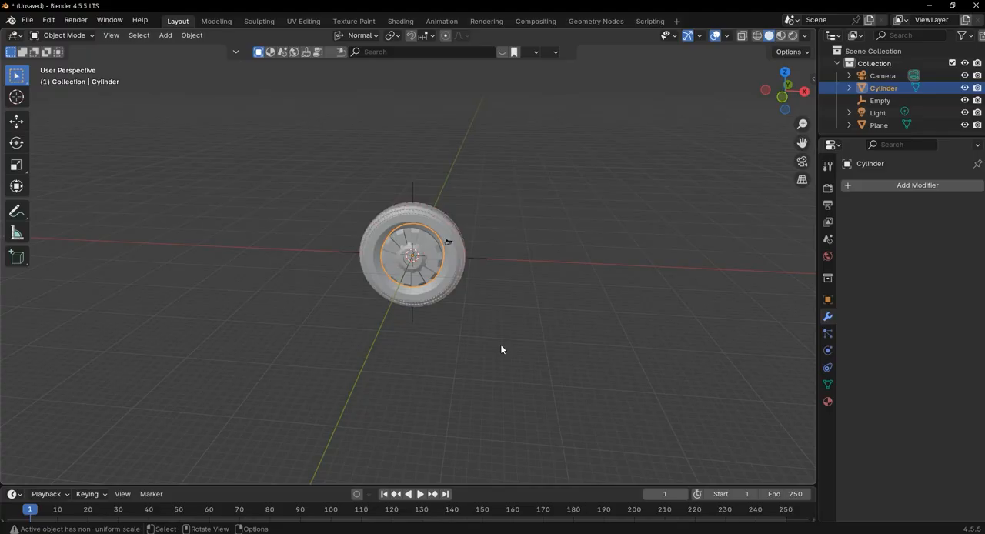
key("shift+a")
left_click(508, 54)
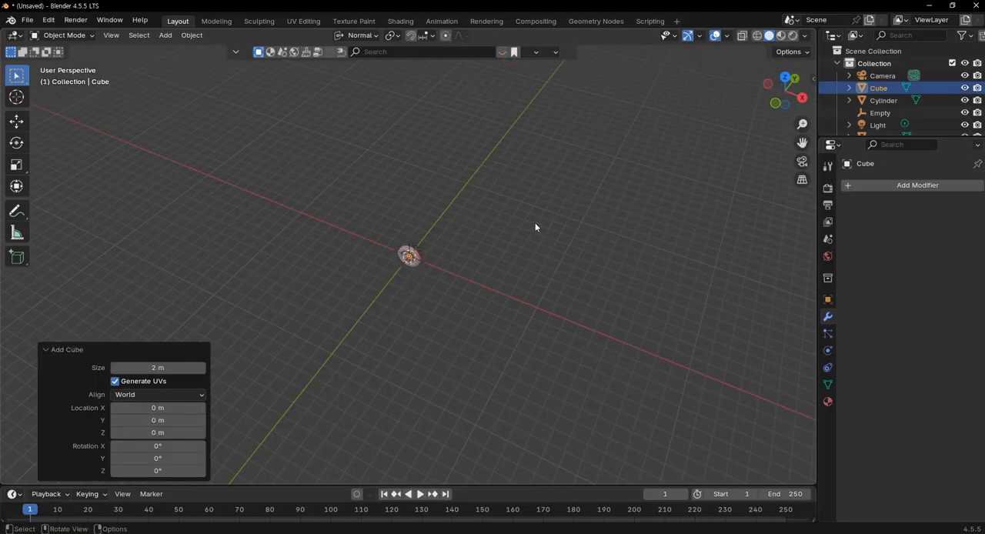
Scale the cube to 100 on the X, Y and Z axes so it encloses the wheel
key("s")
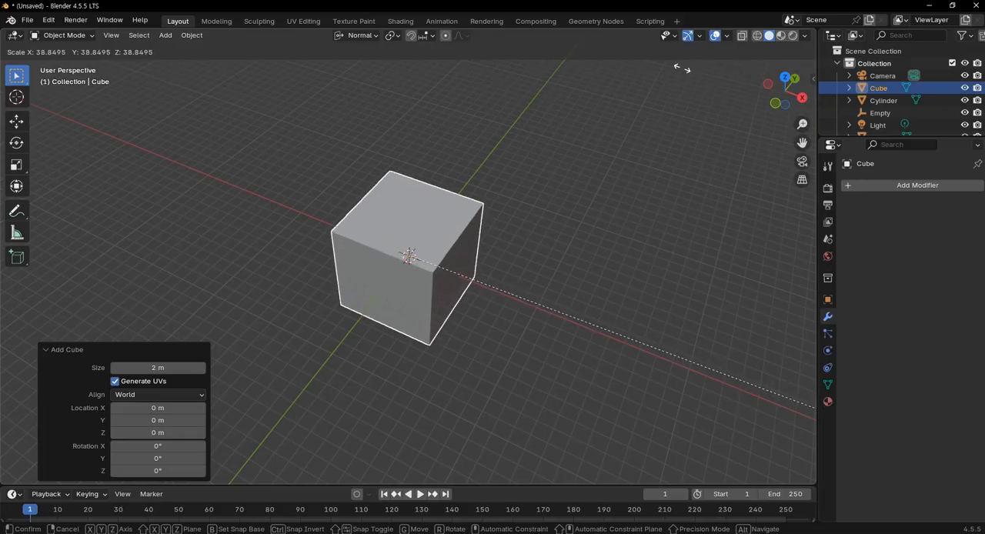
left_click(644, 187)
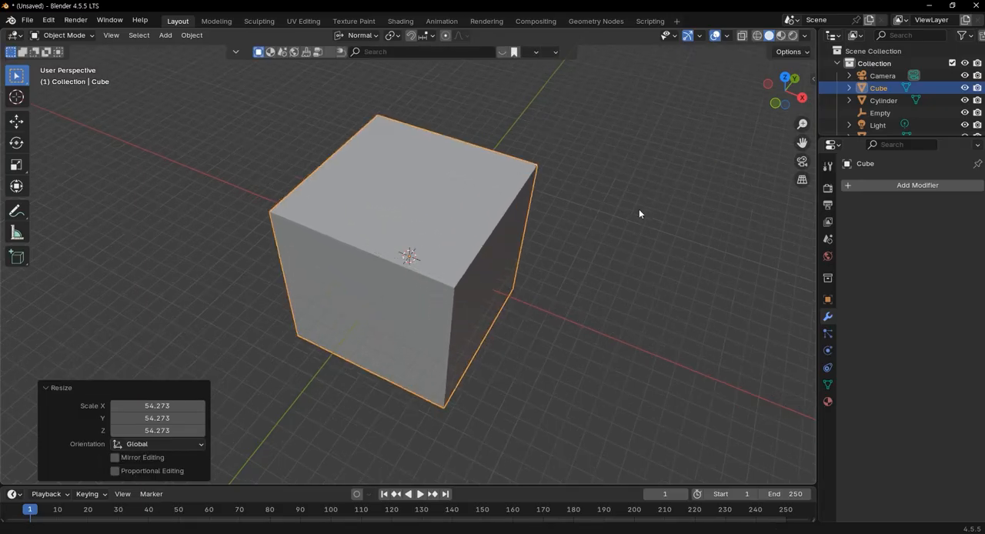
middle_click_drag(644, 207, 636, 218)
left_click(167, 405)
type("100")
key("Tab")
type("100")
key("Tab")
type("100")
key("Return")
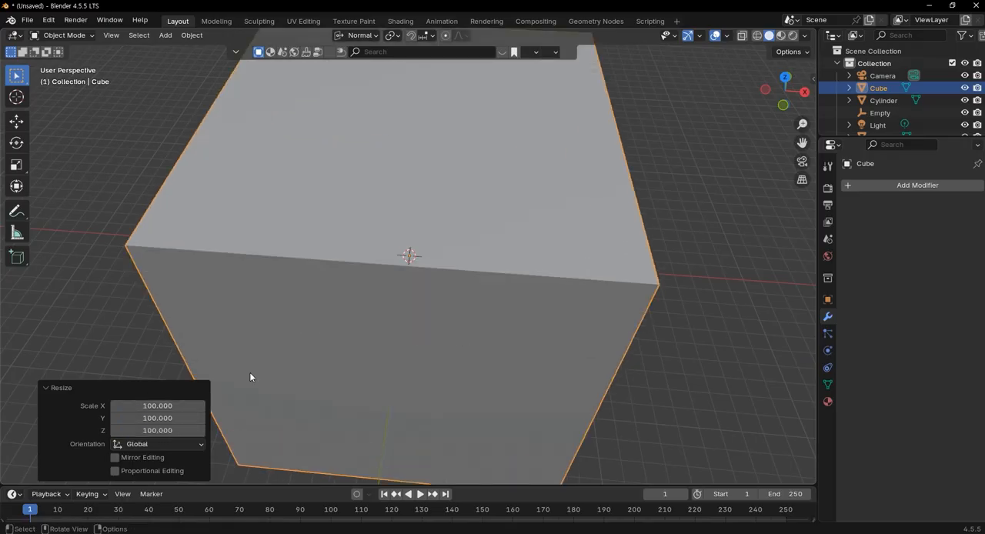
In Edit Mode, delete the cube's top and front faces to open it up as a backdrop
scroll(330, 339, "down", 3)
key("Tab")
left_click(537, 278)
left_click_drag(453, 244, 461, 260)
key("ctrl+z")
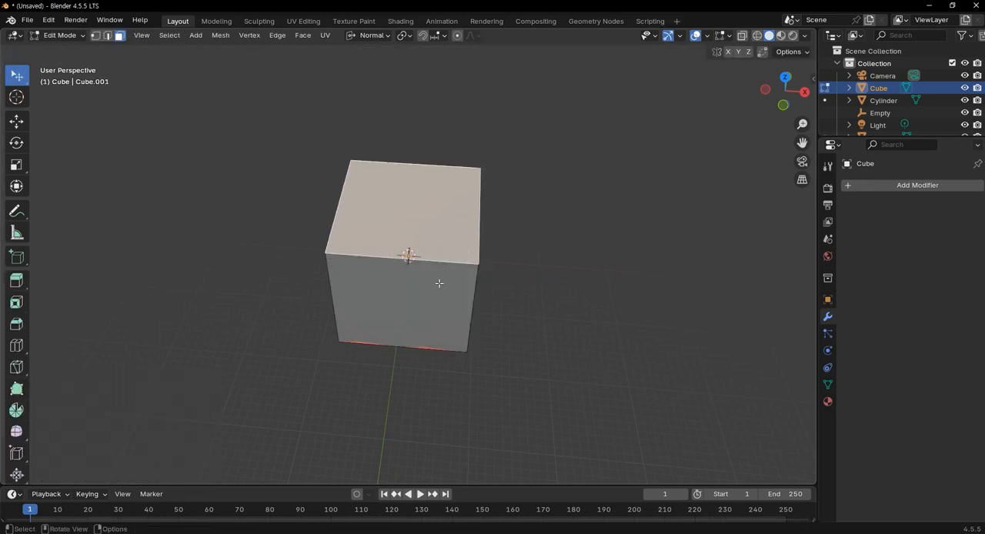
key("a")
key("x")
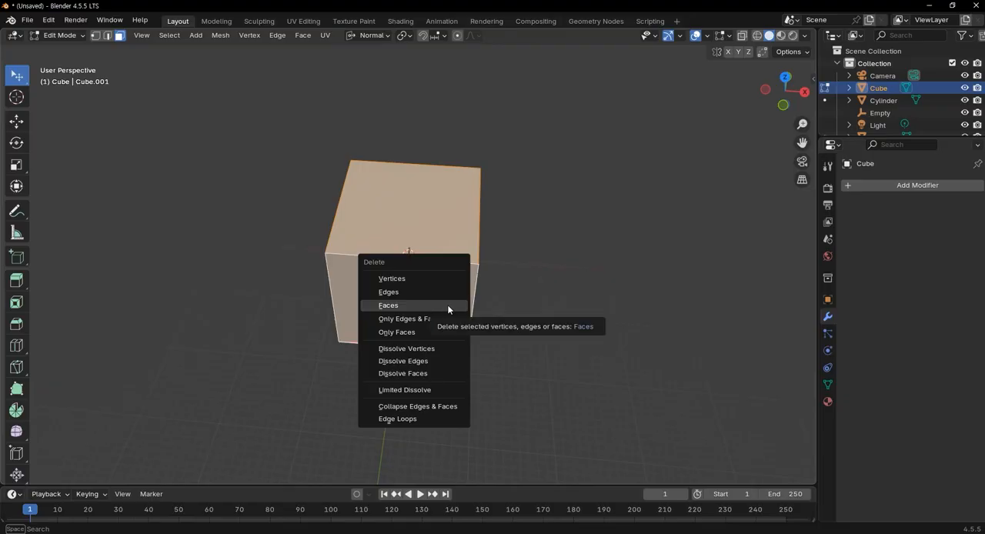
left_click(449, 306)
scroll(480, 306, "up", 8)
scroll(472, 277, "down", 6)
middle_click_drag(472, 300, 453, 267)
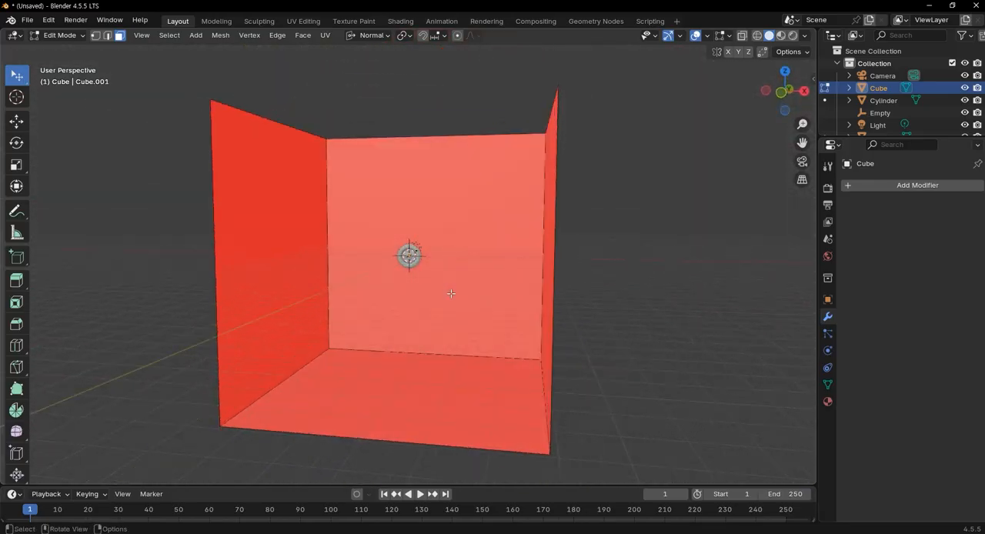
Return to Object Mode and raise the opened cube about 90.3 m along Z, bringing its floor up near the wheel
key("KP_1")
scroll(451, 293, "down", 8)
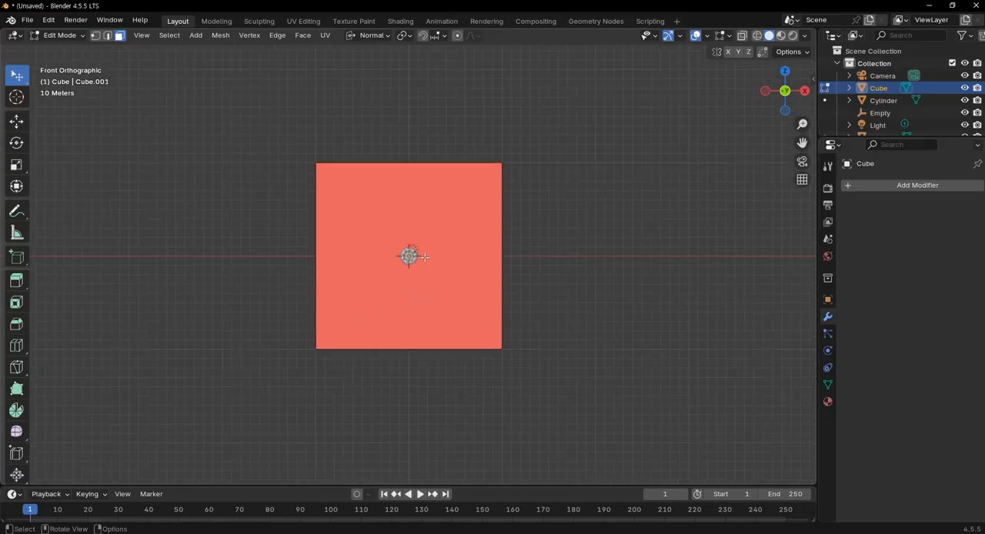
middle_click_drag(415, 260, 418, 280)
key("KP_1")
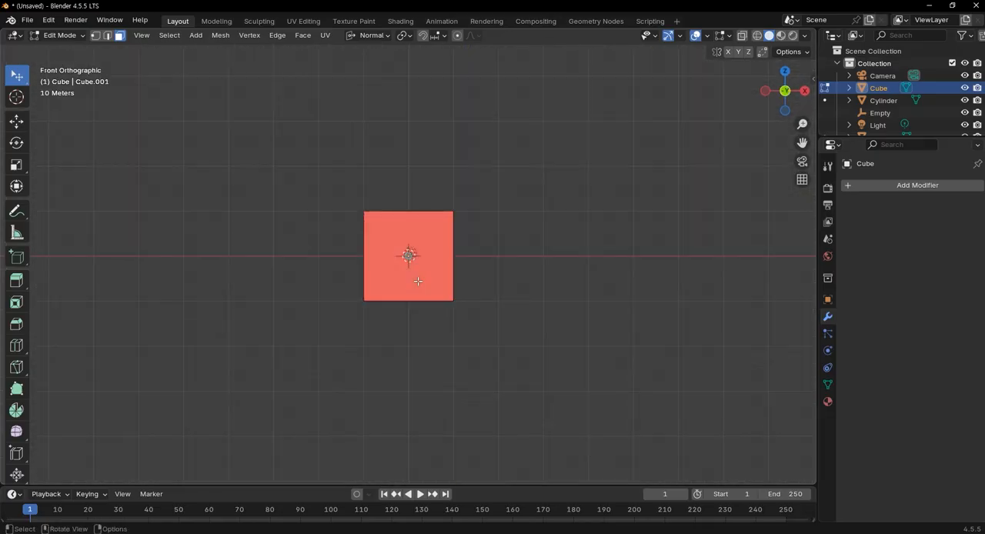
scroll(417, 281, "up", 10)
middle_click_drag(479, 303, 517, 287, "shift")
key("Tab")
scroll(508, 258, "down", 4)
scroll(519, 287, "up", 2)
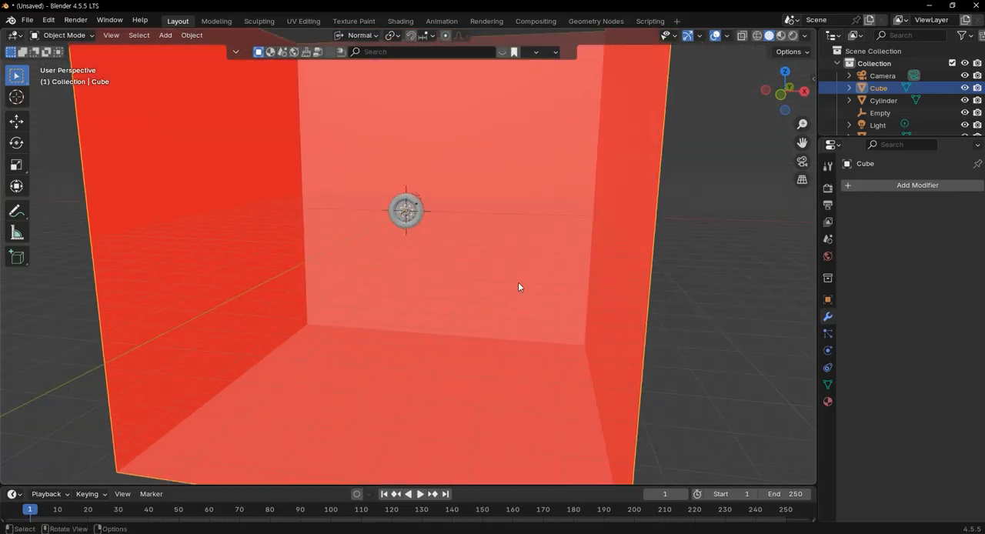
key("g")
key("z")
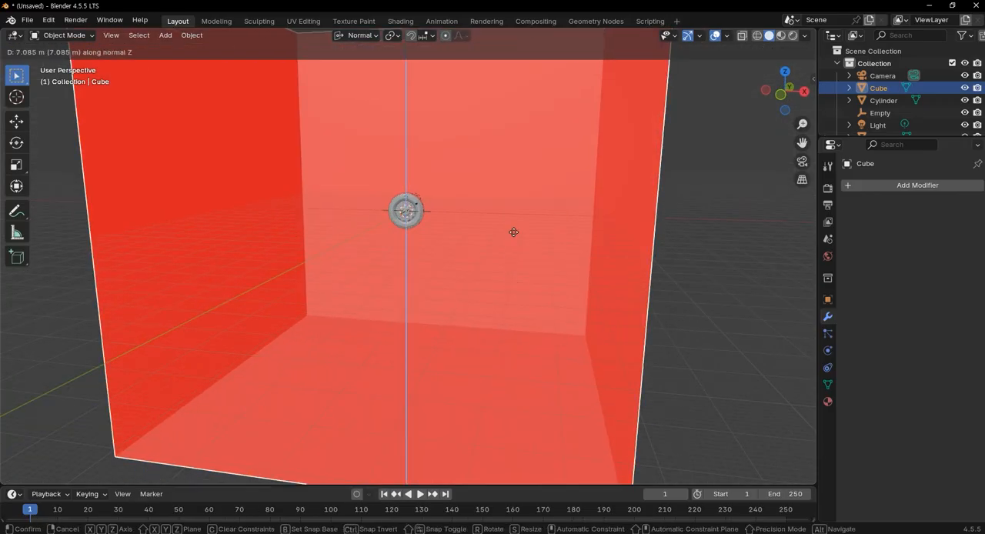
left_click(504, 95)
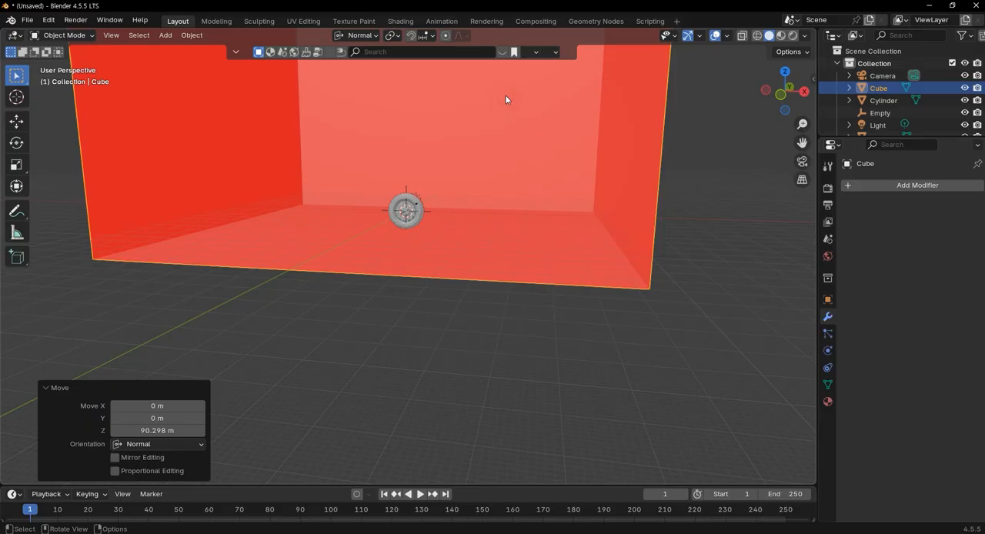
Check the cube's floor against the bottom of the tire in front view and settle its height along Z
key("KP_1")
scroll(439, 111, "up", 5)
middle_click_drag(462, 199, 460, 257, "shift")
key("g")
key("z")
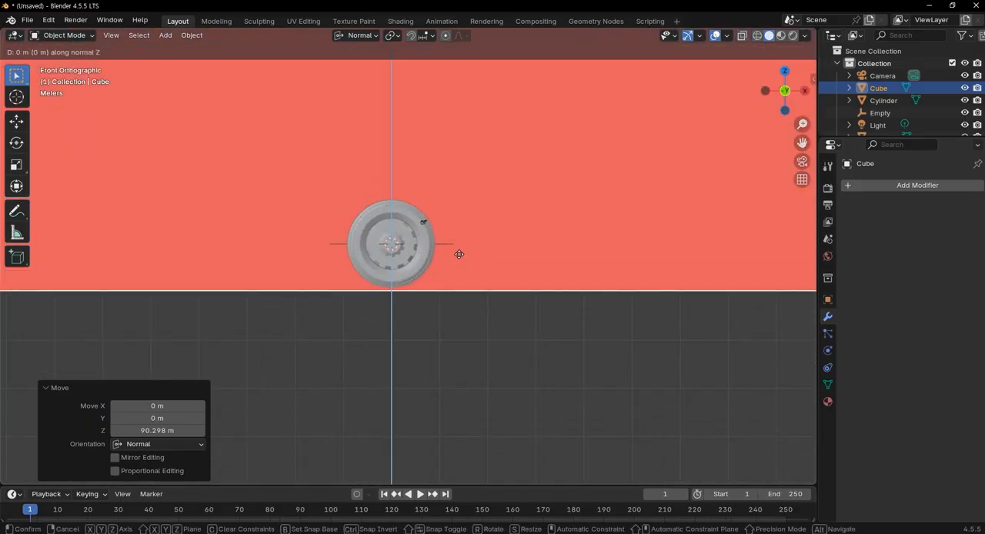
left_click(460, 254)
In Edit Mode, try to lower the opened cube's top edges about 112 m along Z
scroll(446, 269, "down", 3)
mouse_move(445, 275)
middle_mouse_down()
mouse_move(441, 352)
mouse_move(450, 280)
mouse_move(478, 259)
mouse_move(397, 308)
mouse_move(396, 294)
mouse_move(466, 270)
mouse_move(456, 212)
mouse_move(436, 278)
middle_mouse_up()
key("Tab")
scroll(454, 254, "down", 2)
middle_click_drag(432, 275, 446, 338)
scroll(426, 288, "up", 4)
key("g")
key("z")
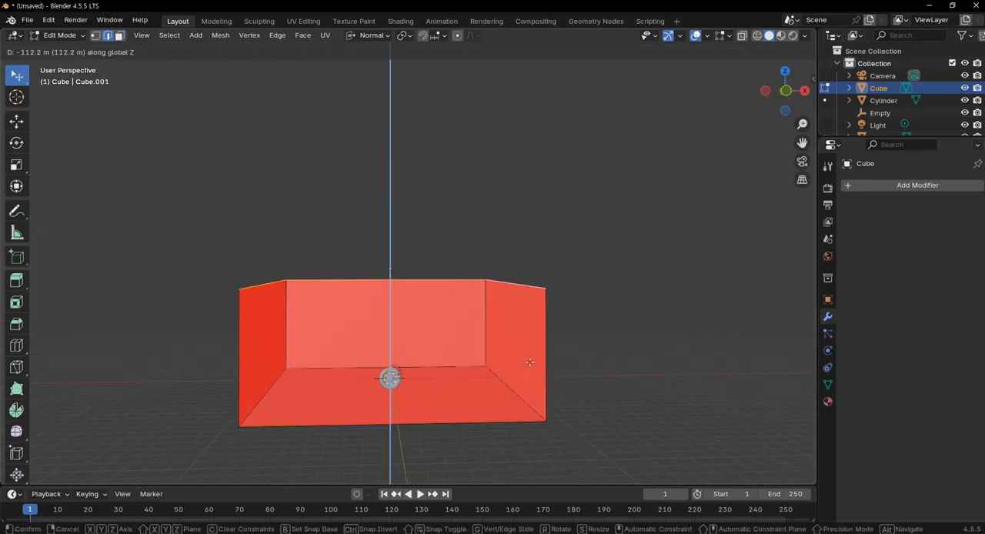
left_click(513, 358)
Undo the lowering of the cube's top edges
scroll(477, 362, "up", 5)
middle_click_drag(468, 365, 465, 390)
scroll(462, 384, "down", 5)
key("ctrl+z")
middle_click_drag(417, 347, 482, 282, "shift")
scroll(477, 285, "up", 4)
middle_click_drag(509, 318, 507, 348)
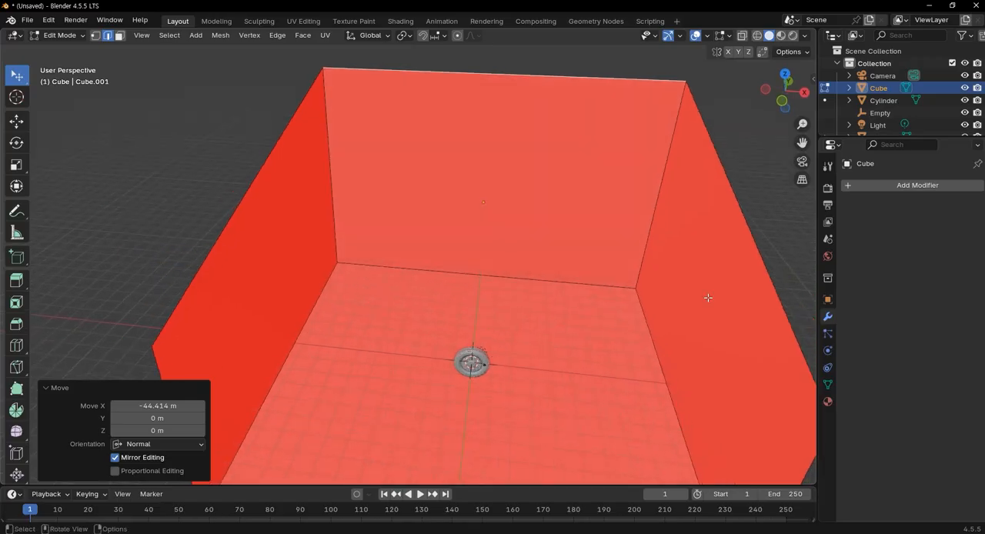
Create a new material for the cube and show the viewport in Material Preview shading
left_click(894, 189)
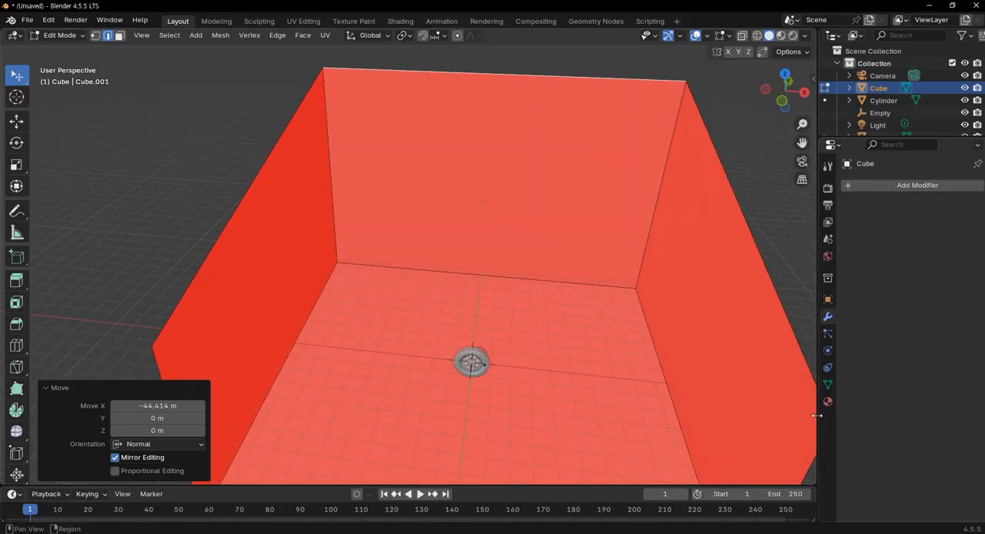
left_click(828, 401)
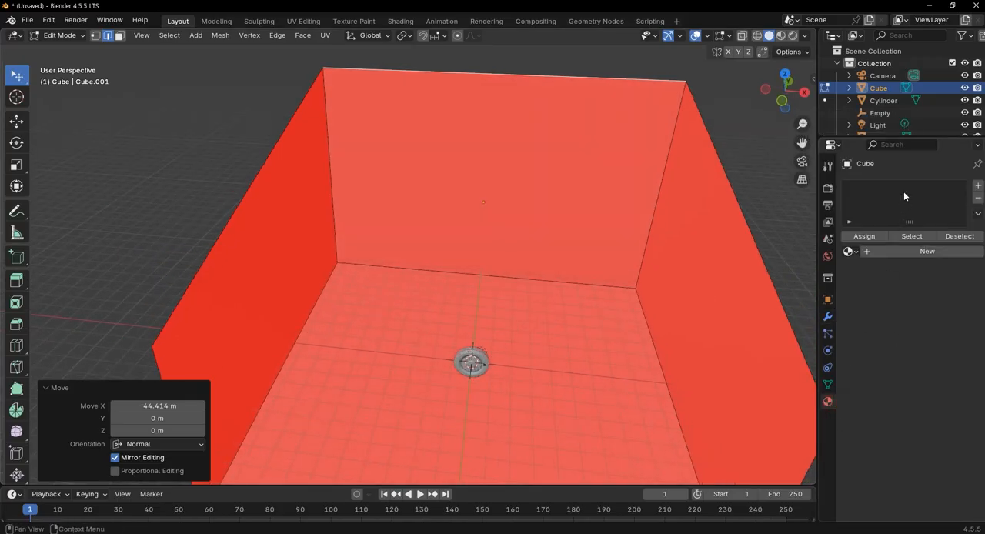
left_click(919, 253)
mouse_move(523, 277)
middle_mouse_down()
mouse_move(528, 222)
mouse_move(488, 341)
mouse_move(505, 238)
mouse_move(524, 287)
middle_mouse_up()
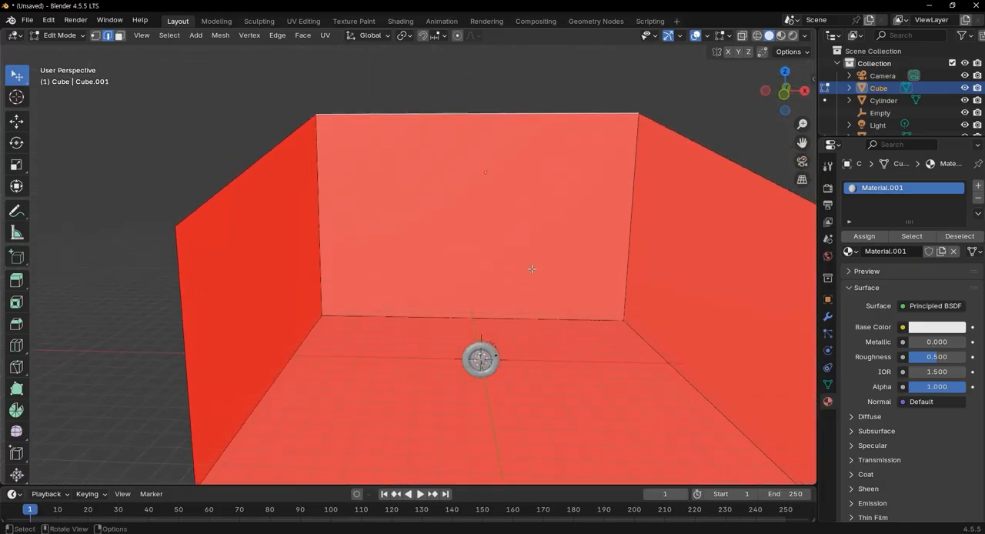
scroll(586, 294, "down", 3)
middle_click_drag(548, 356, 594, 331)
scroll(537, 328, "up", 1)
left_click(780, 35)
mouse_move(577, 271)
middle_mouse_down()
mouse_move(614, 304)
mouse_move(677, 154)
middle_mouse_up()
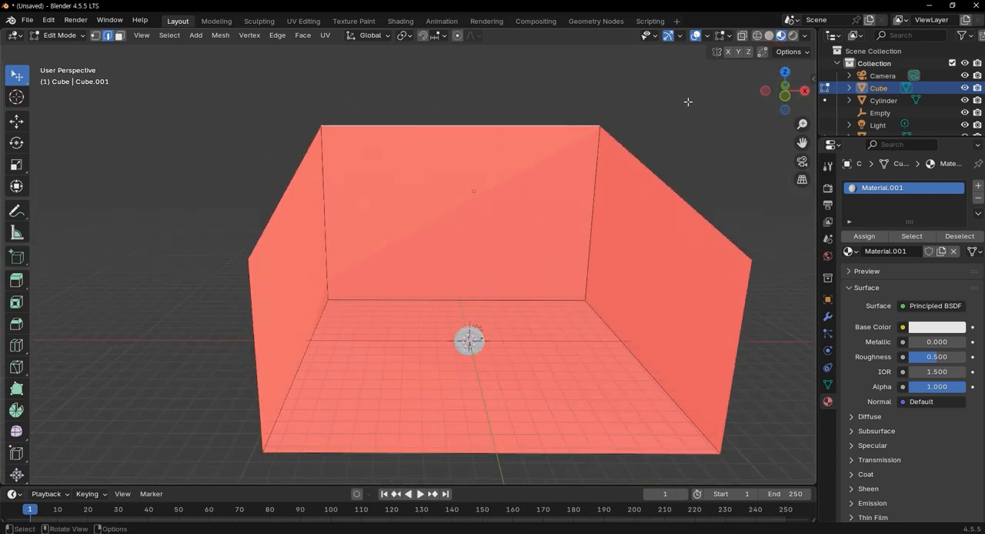
Turn off the red face orientation overlay and set the cube material's Base Color to a pinkish red
key("q")
left_click(654, 136)
middle_click_drag(653, 138, 624, 251)
left_click(938, 329)
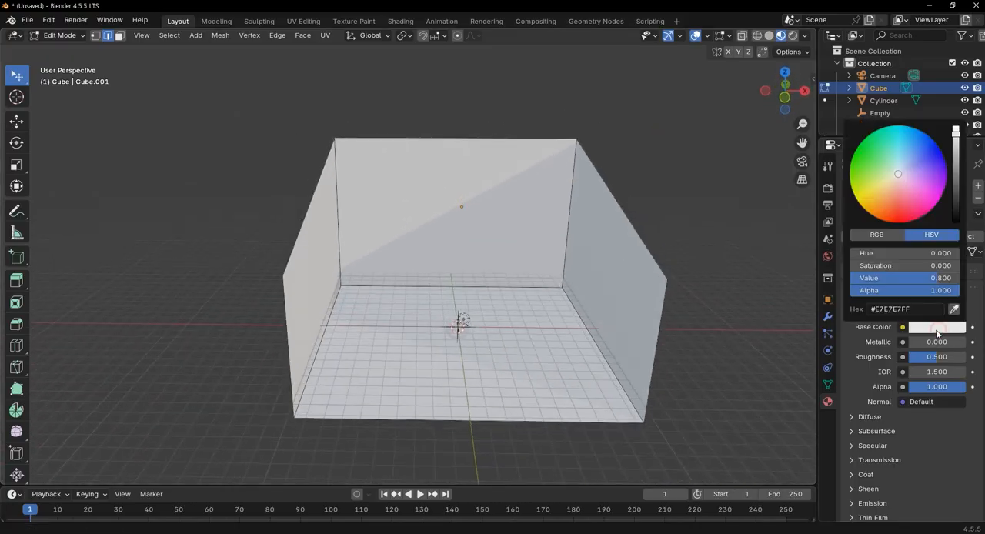
left_click_drag(895, 171, 908, 210)
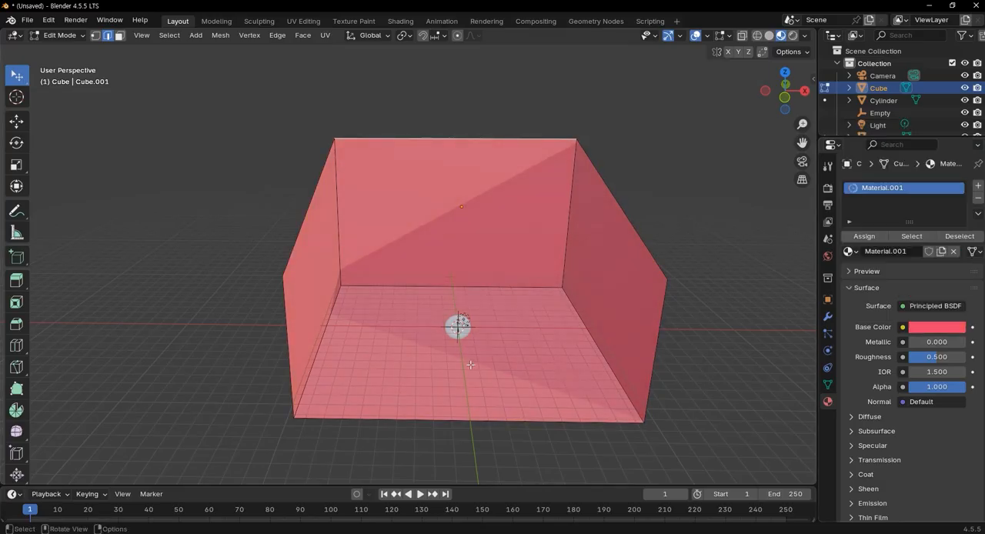
Leave the cube's Edit Mode, select the tire and enter Edit Mode on it
scroll(529, 365, "up", 4)
middle_click_drag(551, 375, 493, 332)
scroll(571, 391, "up", 3)
scroll(599, 380, "down", 3)
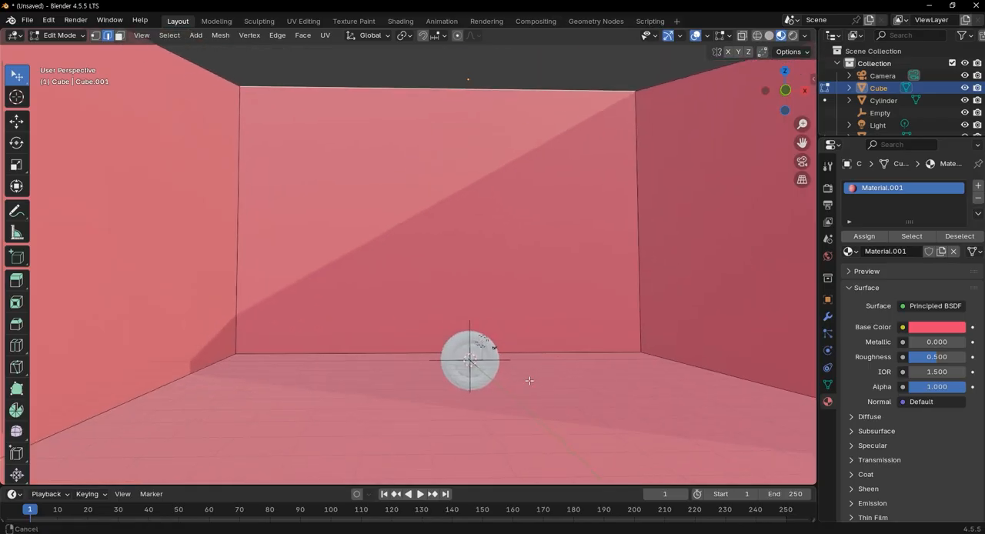
scroll(545, 401, "up", 4)
middle_click_drag(586, 391, 469, 252, "shift")
middle_click_drag(504, 349, 502, 379)
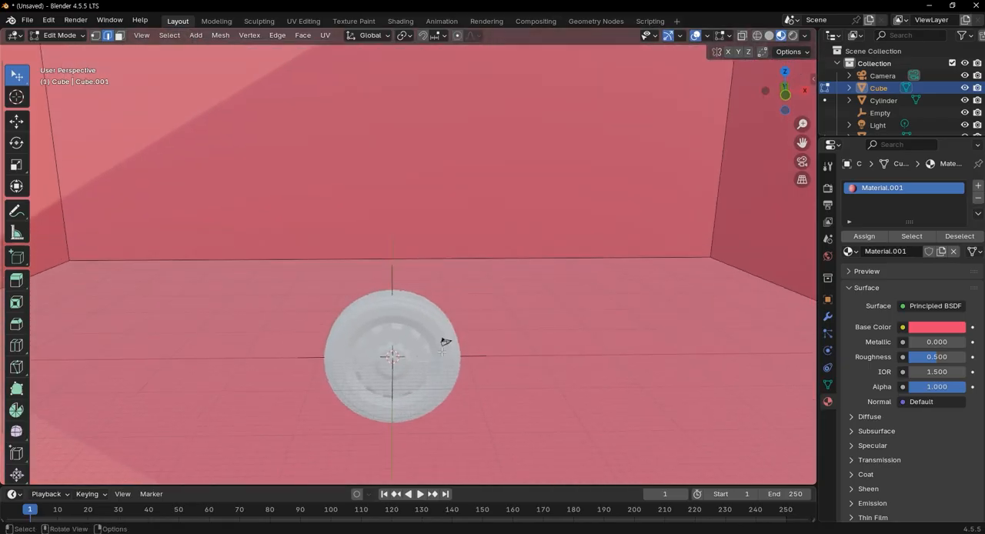
key("Tab")
left_click(453, 374)
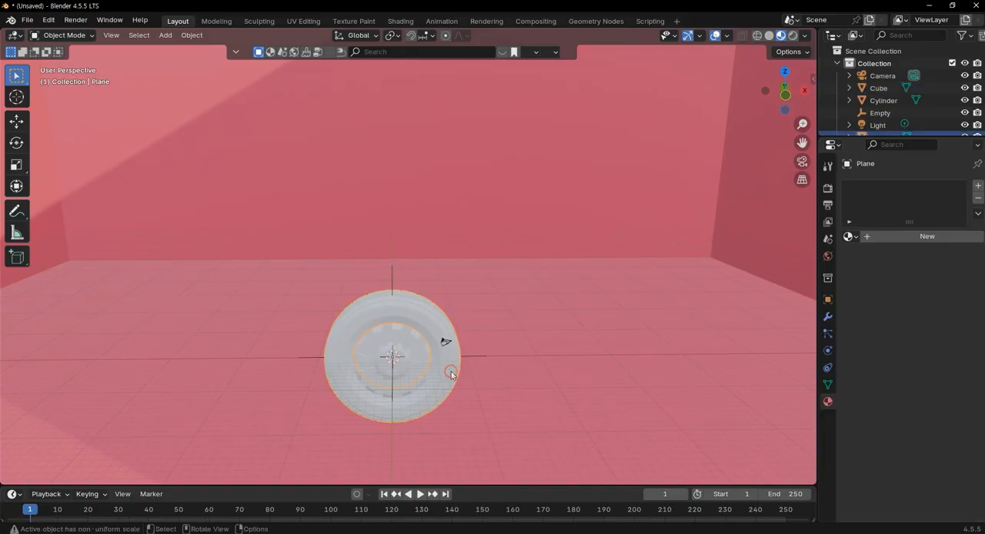
scroll(455, 366, "up", 2)
middle_click_drag(457, 358, 441, 350)
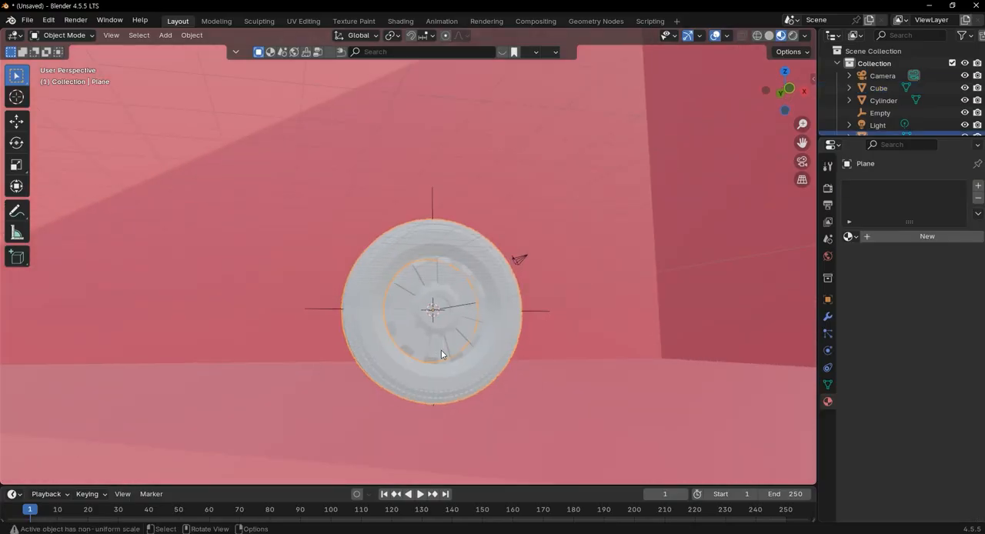
key("Tab")
middle_click_drag(516, 363, 414, 335)
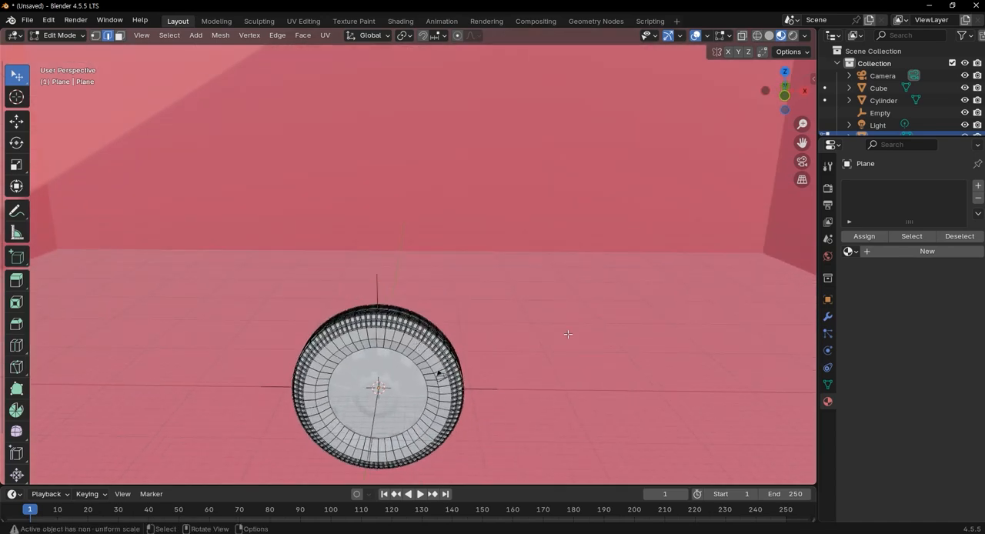
Create a new material for the tire and darken its Base Color to a near-black grey
left_click(916, 252)
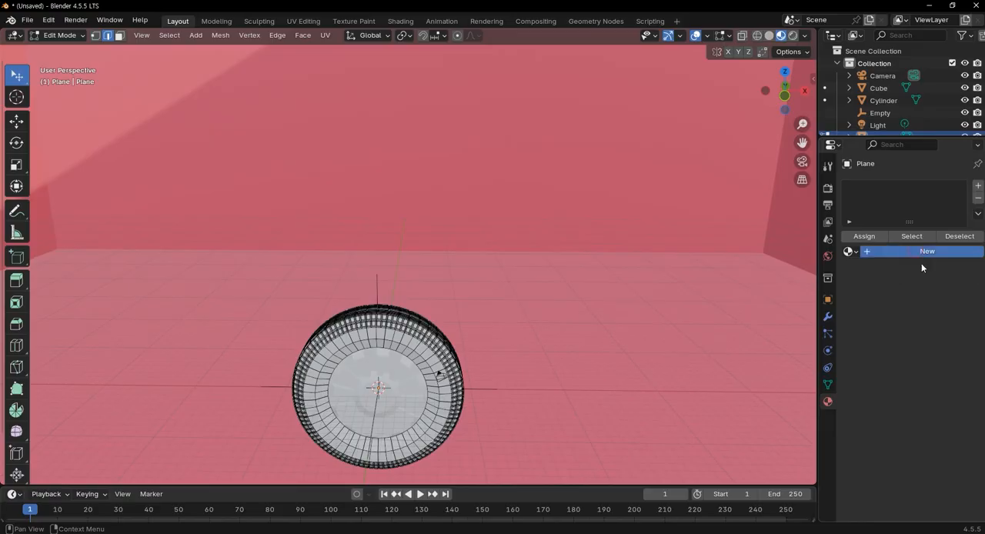
left_click(946, 331)
left_click_drag(958, 146, 955, 195)
scroll(493, 356, "down", 1)
scroll(493, 356, "down", 2)
middle_click_drag(493, 356, 463, 357)
scroll(421, 327, "up", 4)
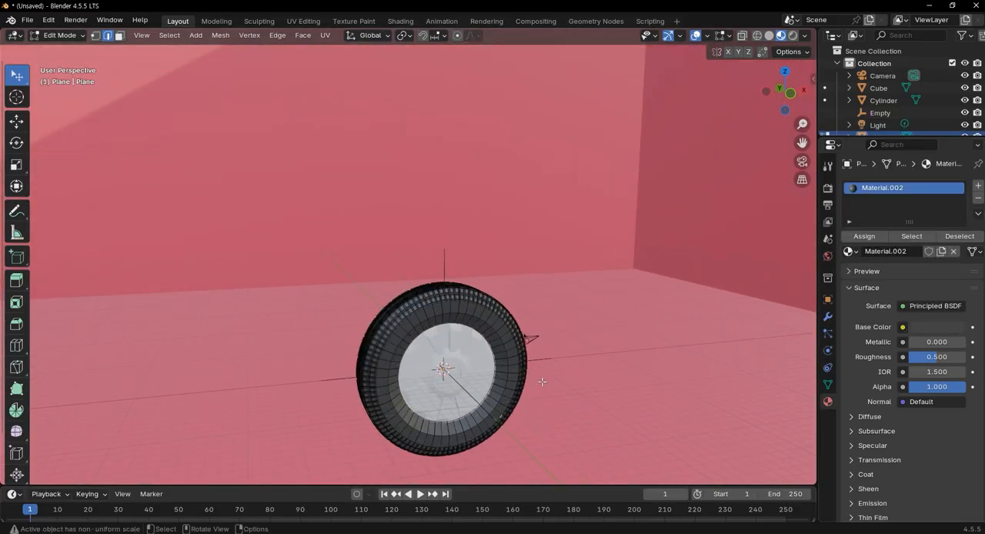
scroll(706, 180, "up", 3)
middle_click_drag(706, 180, 689, 318)
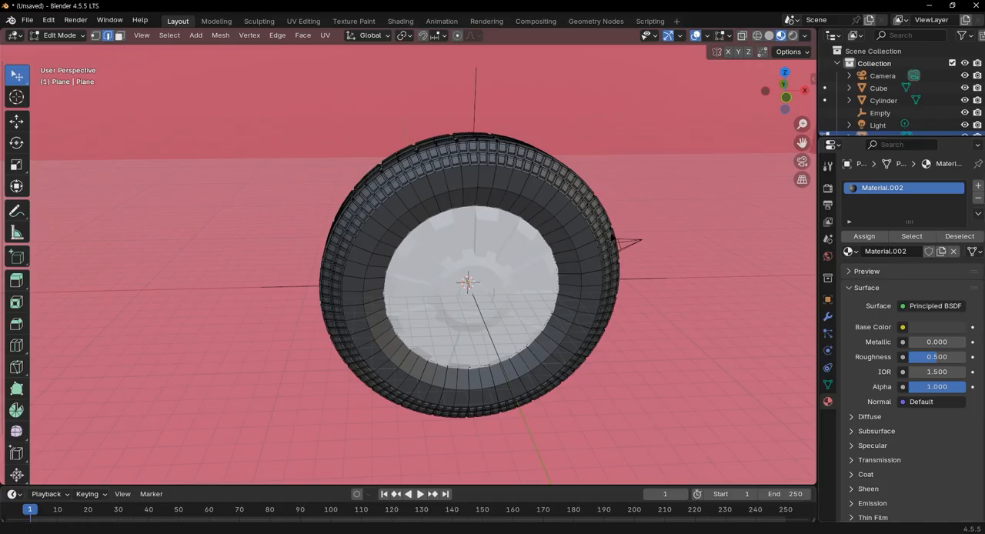
Darken the tire material's Base Color further towards black and raise its Roughness to about 0.89
left_click(936, 327)
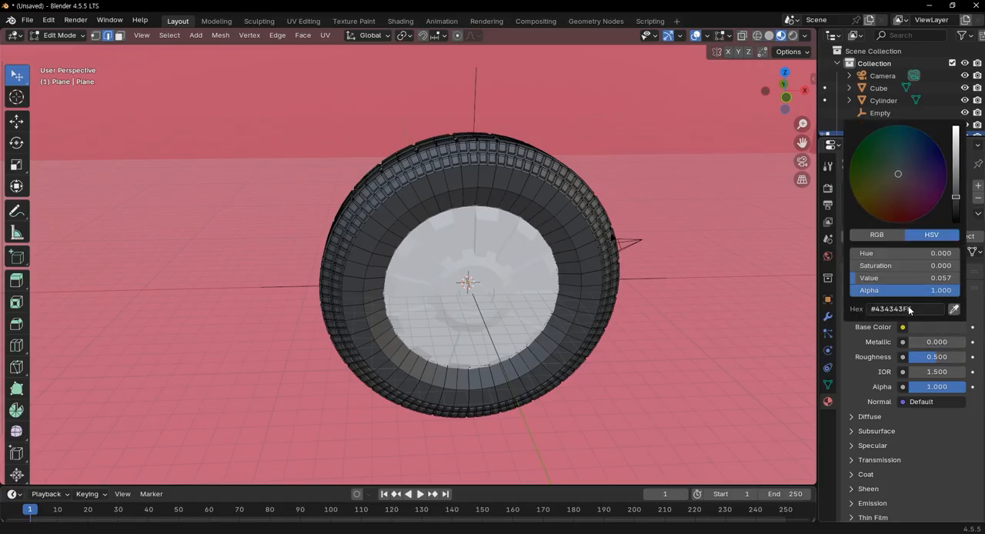
left_click_drag(956, 202, 956, 201)
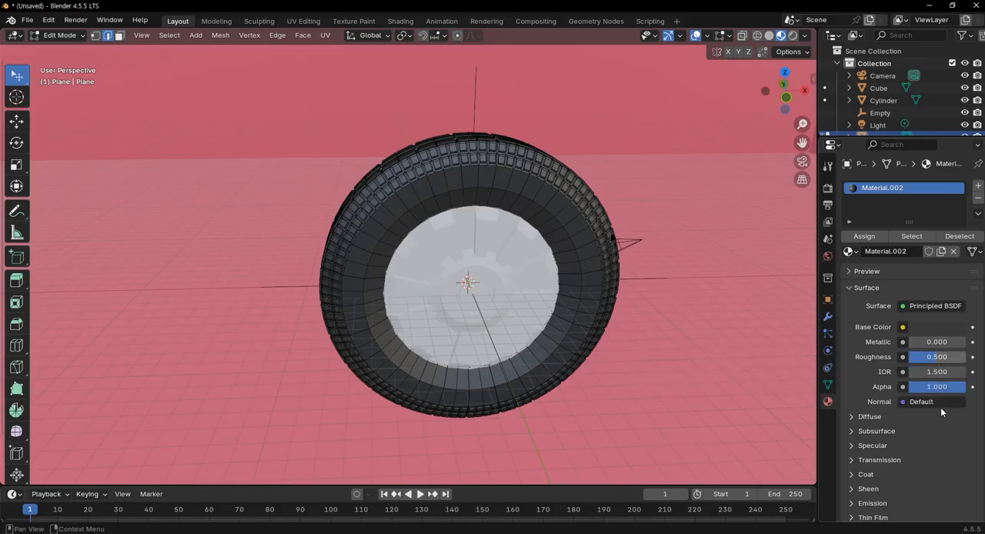
left_click_drag(937, 361, 948, 357)
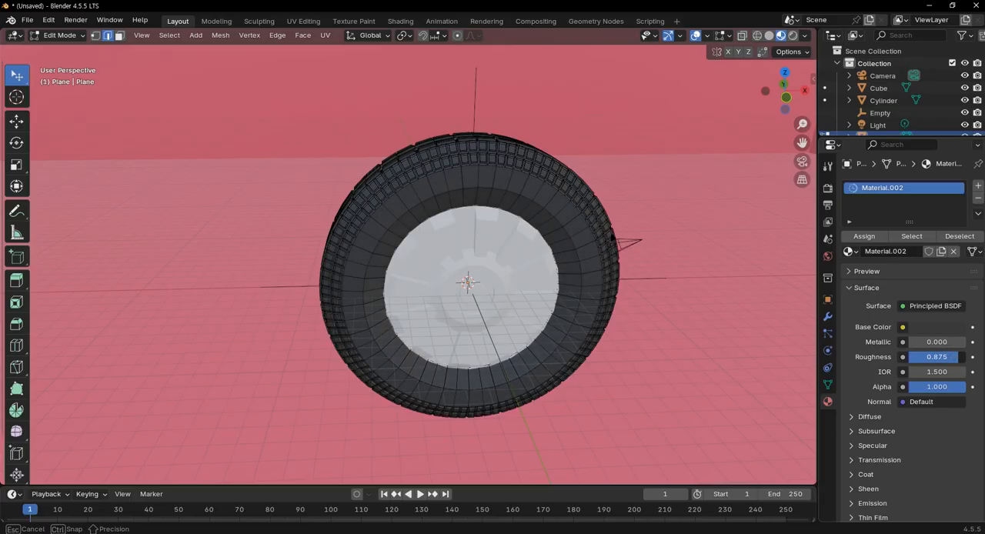
left_click_drag(960, 358, 960, 358)
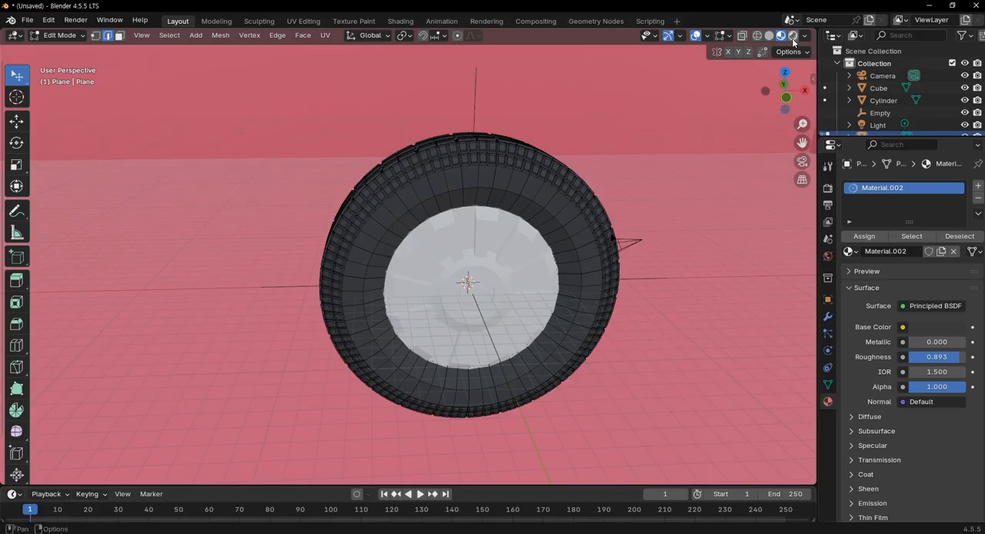
Show the viewport in Rendered shading and set the tire material's Roughness to 0.9
left_click(793, 36)
scroll(636, 303, "up", 6)
middle_click_drag(608, 293, 664, 309)
scroll(661, 303, "down", 6)
left_click_drag(956, 359, 958, 357)
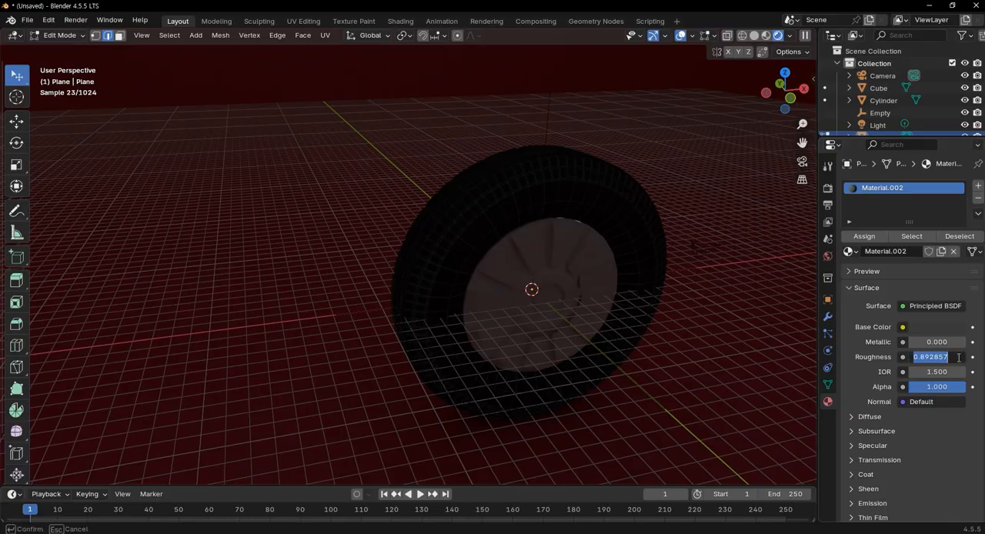
type("0.9")
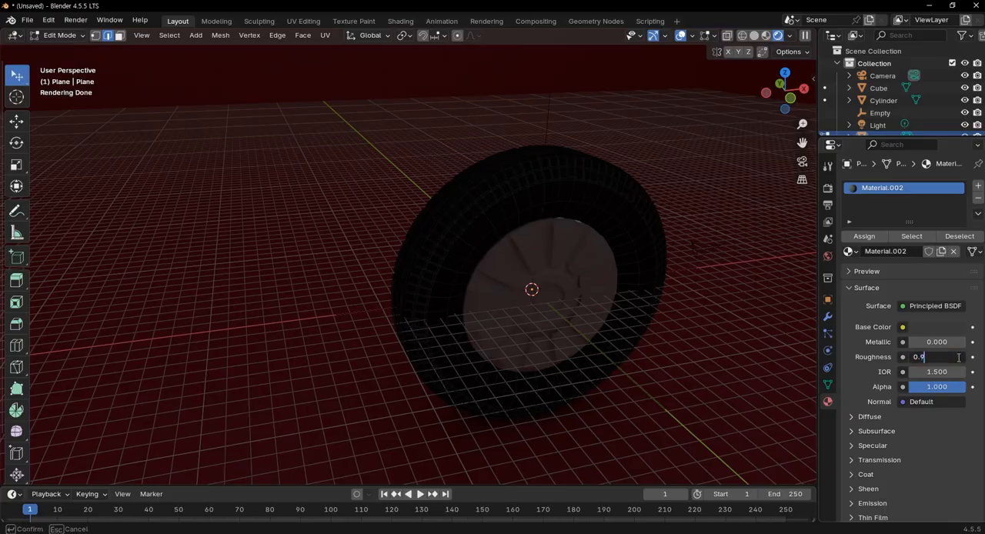
key("Return")
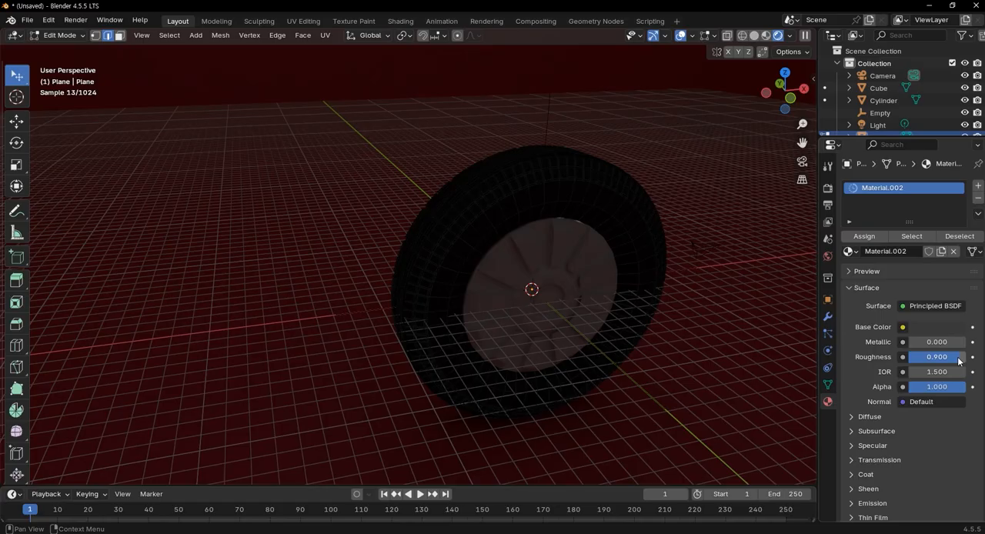
Set the Specular IOR Level of the tire material to 0.3
scroll(882, 408, "down", 3)
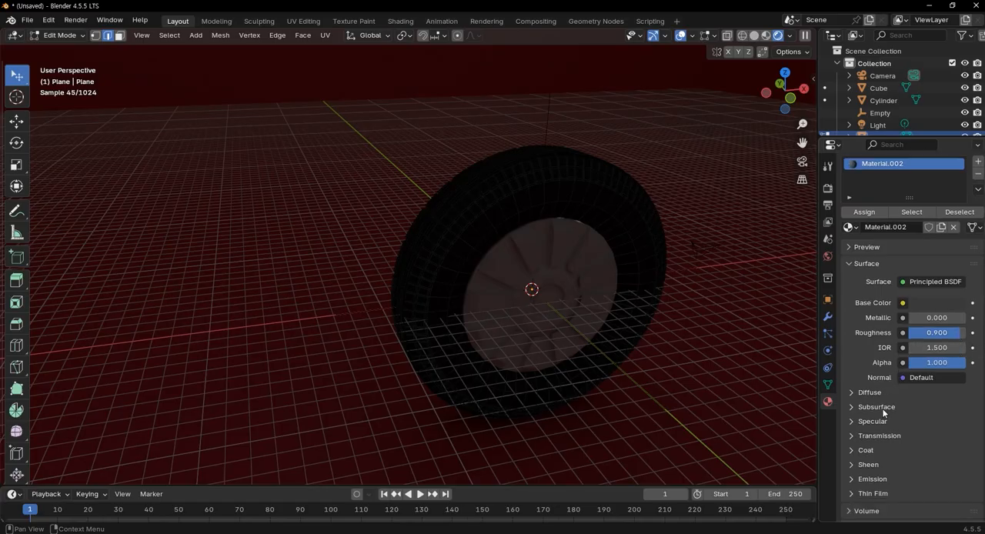
left_click(853, 372)
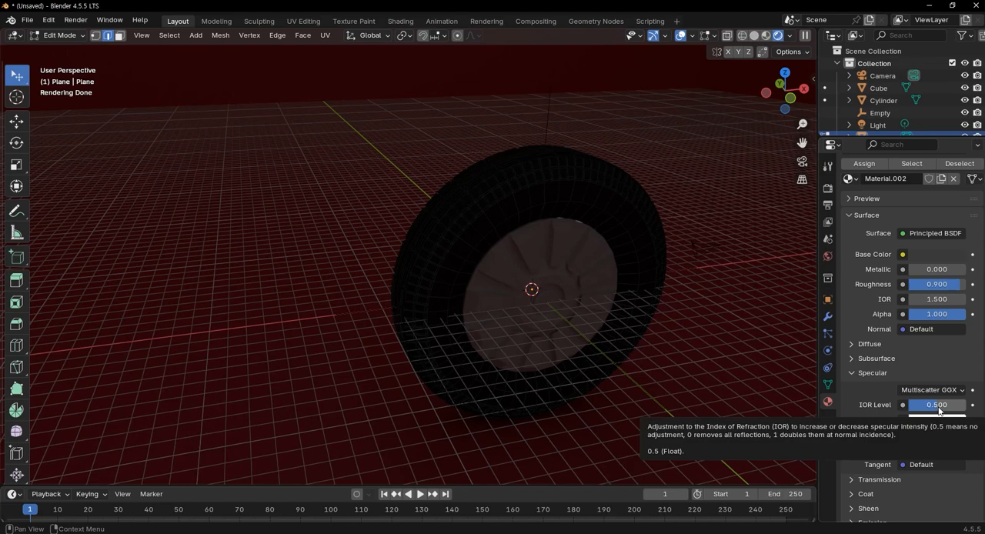
left_click(937, 404)
type("0.3")
key("Return")
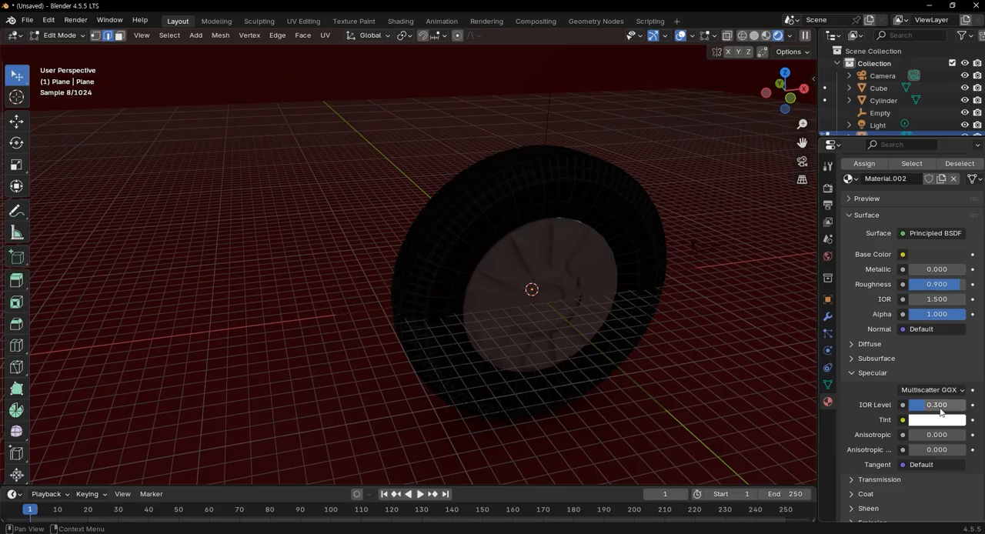
Examine the tire material's remaining settings and the wheel close up in the rendered view
scroll(877, 434, "down", 1)
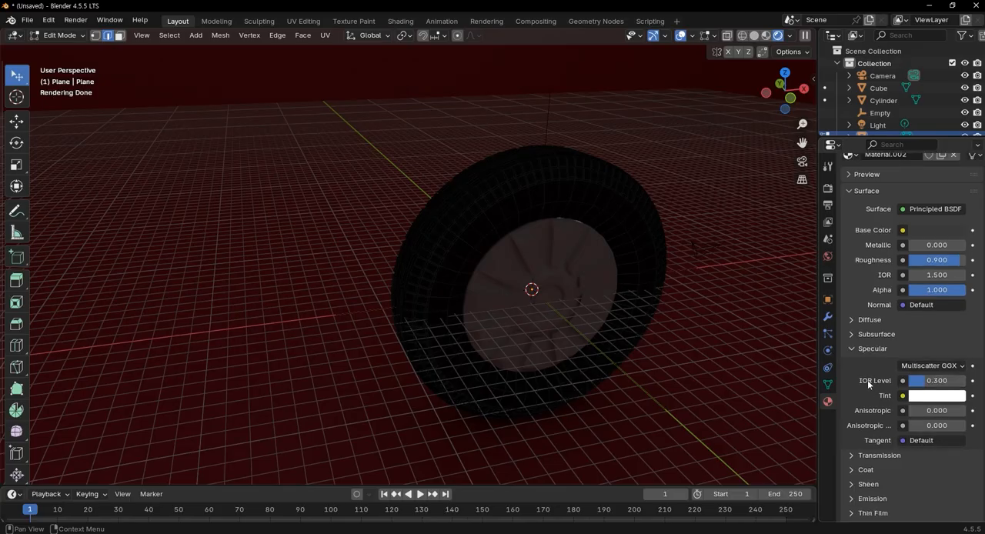
scroll(885, 344, "up", 2)
scroll(870, 340, "down", 2)
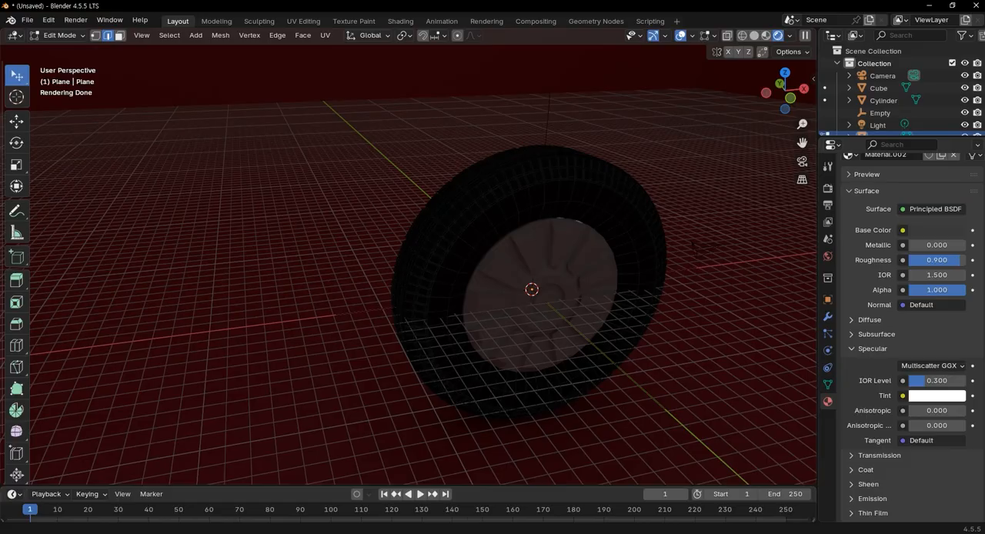
scroll(871, 340, "down", 5)
scroll(575, 283, "down", 5)
scroll(570, 280, "up", 5)
scroll(579, 292, "up", 3)
scroll(621, 261, "down", 1)
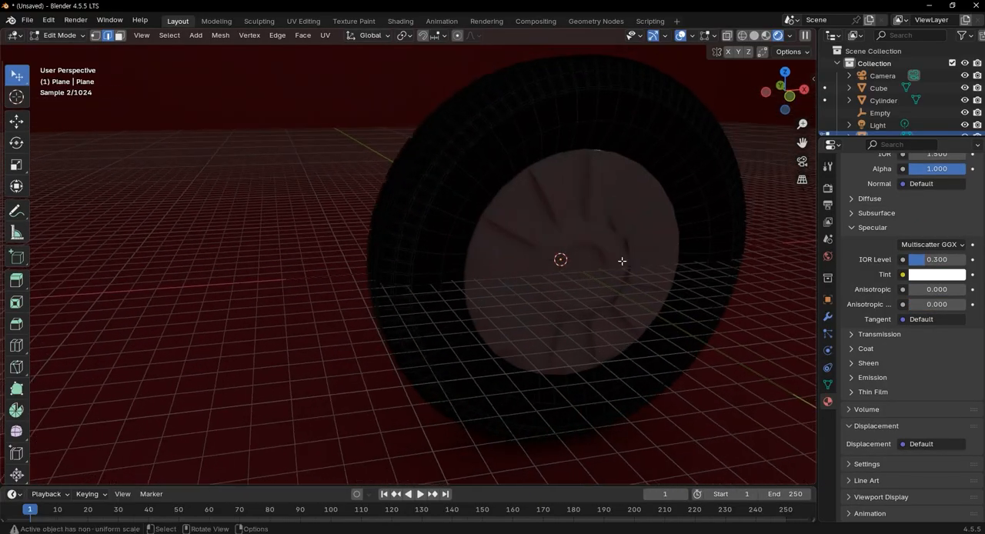
Leave the tire's Edit Mode, then create a new material for the rim cylinder with a light grey Base Color
key("Tab")
left_click(668, 237)
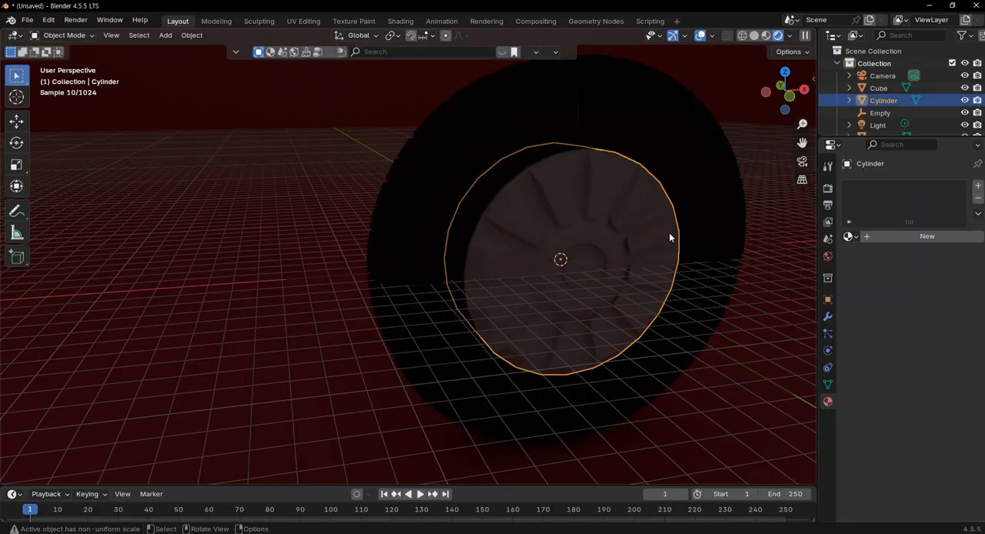
left_click(922, 237)
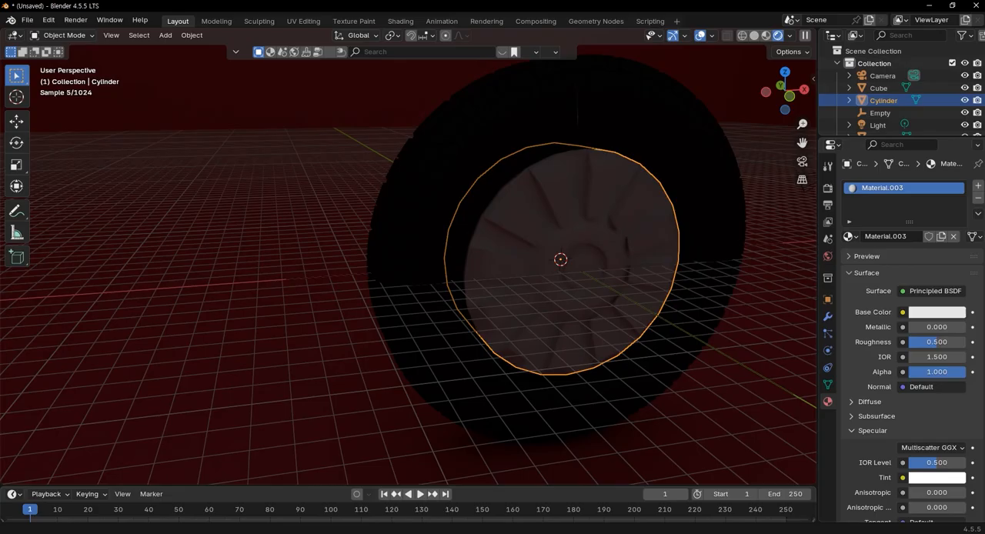
left_click(938, 313)
left_click_drag(958, 119, 960, 134)
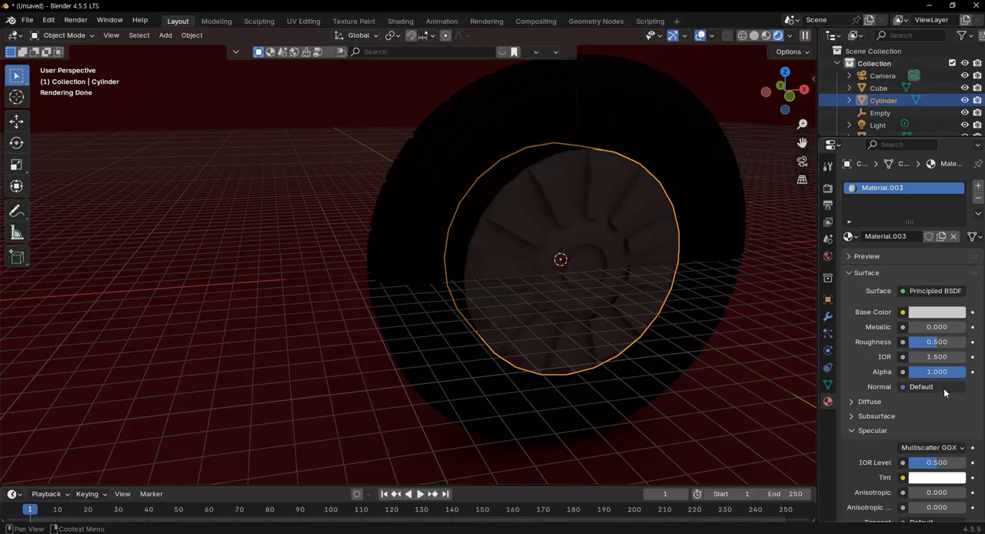
Set the rim material's Metallic to about 0.92 and its Roughness to about 0.36
left_click_drag(927, 330, 963, 331)
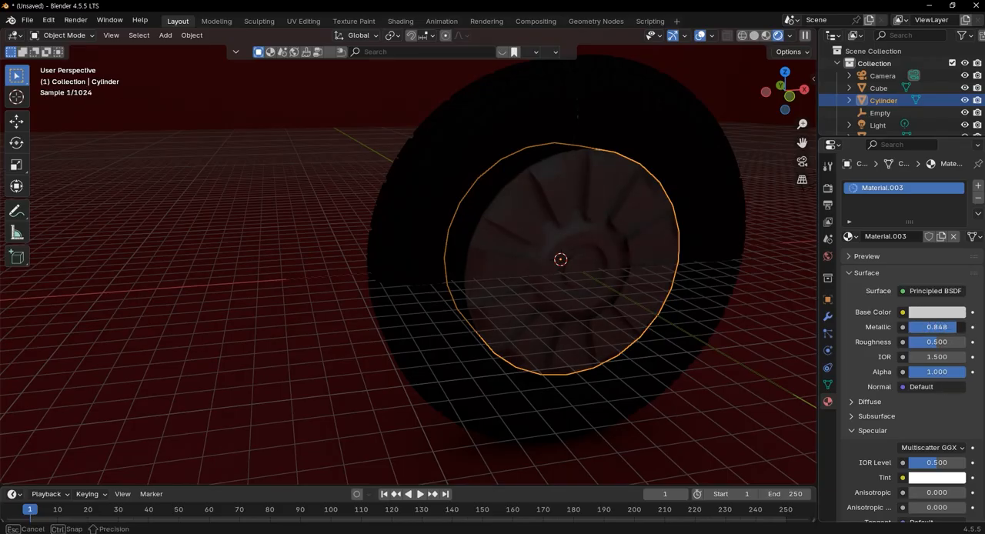
left_click_drag(955, 331, 955, 333)
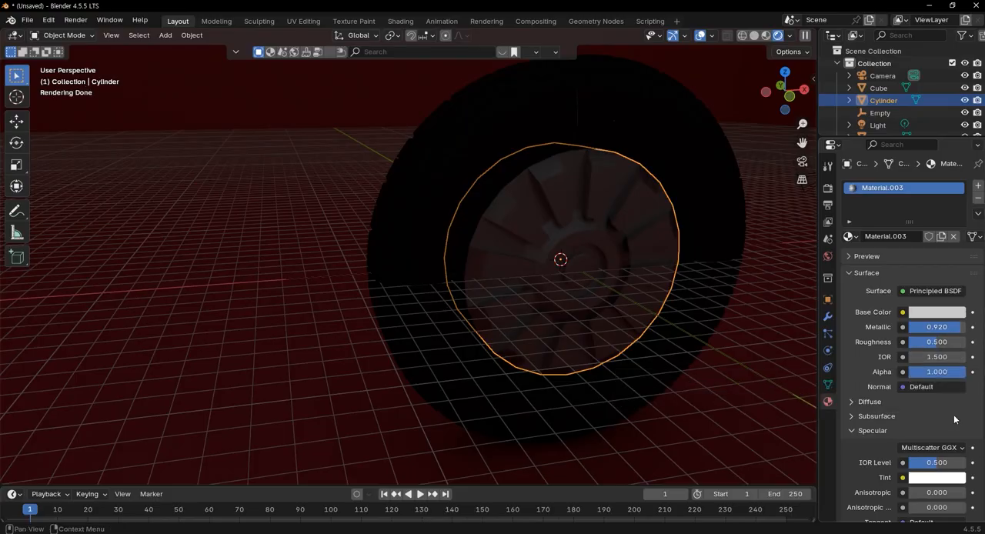
left_click_drag(945, 348, 934, 342)
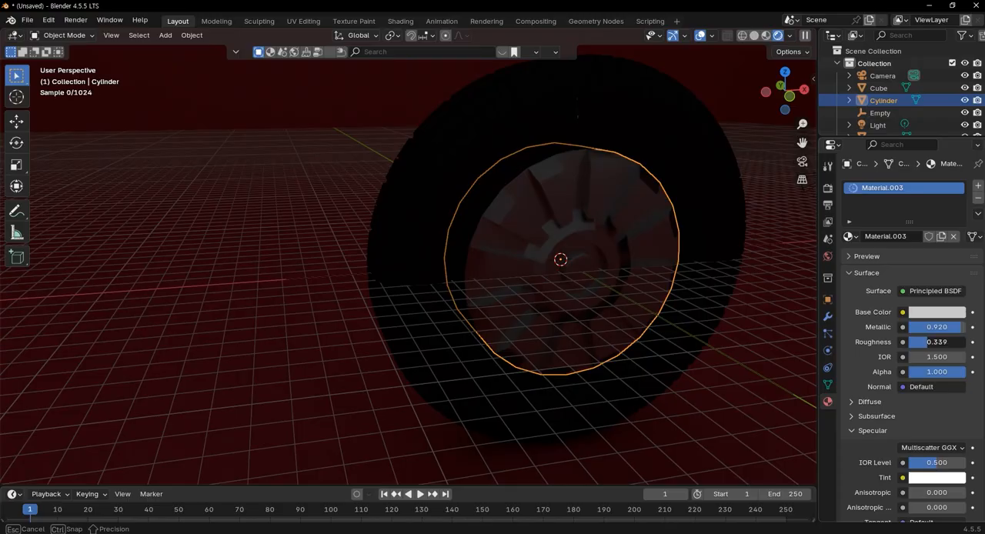
left_click_drag(936, 342, 936, 342)
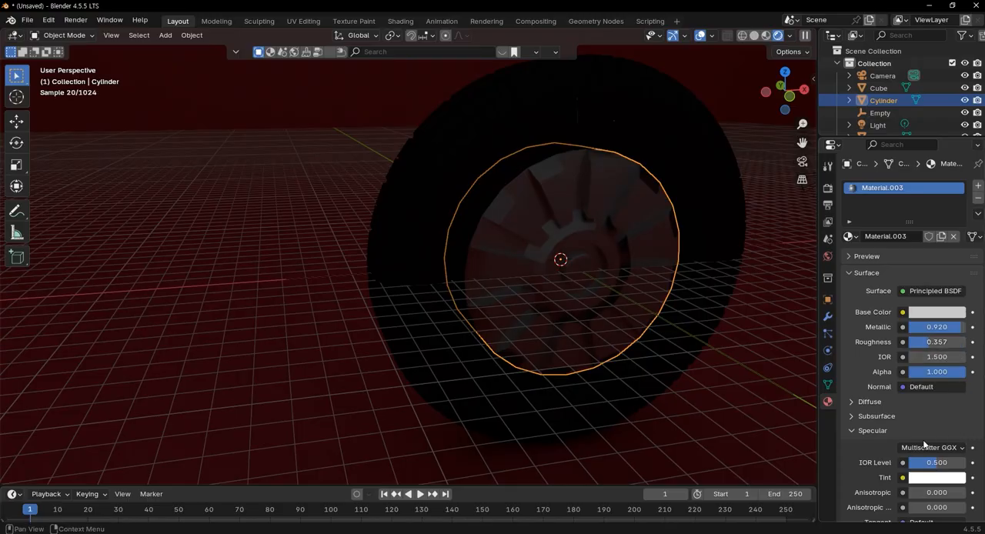
Select the camera beside the wheel and move it up about 10.8 m along the Z axis
scroll(922, 434, "down", 4)
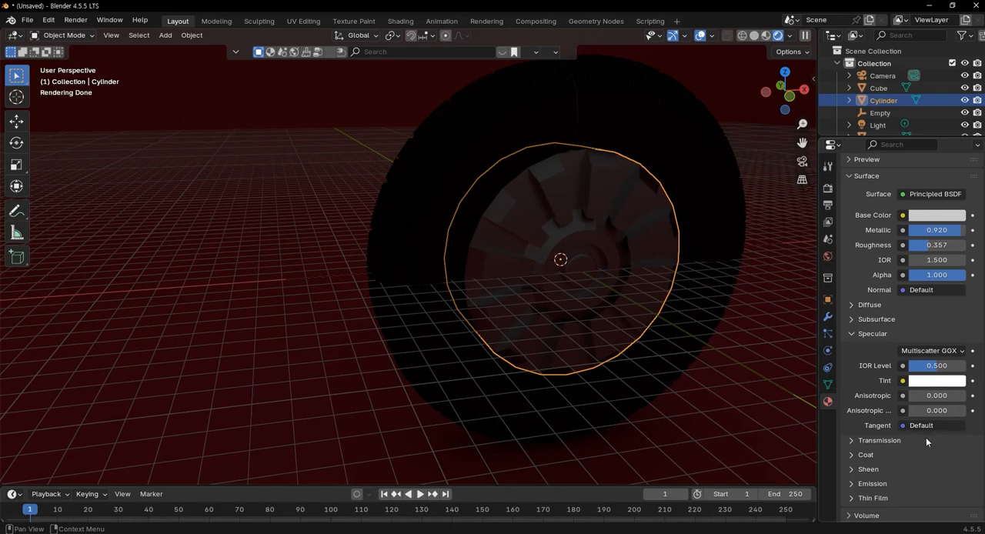
scroll(627, 349, "down", 8)
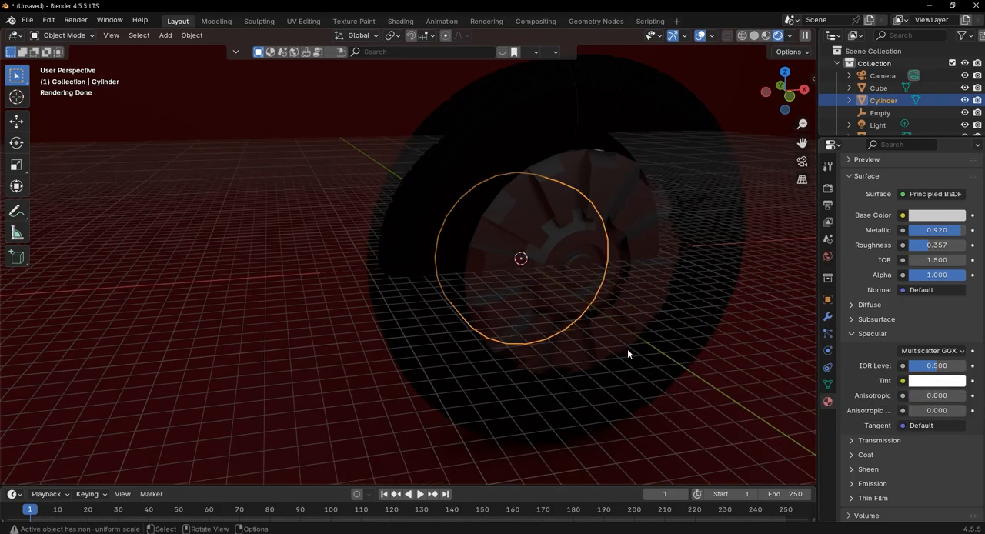
scroll(540, 327, "down", 4)
middle_click_drag(539, 327, 504, 354)
scroll(475, 315, "up", 2)
scroll(489, 301, "down", 4)
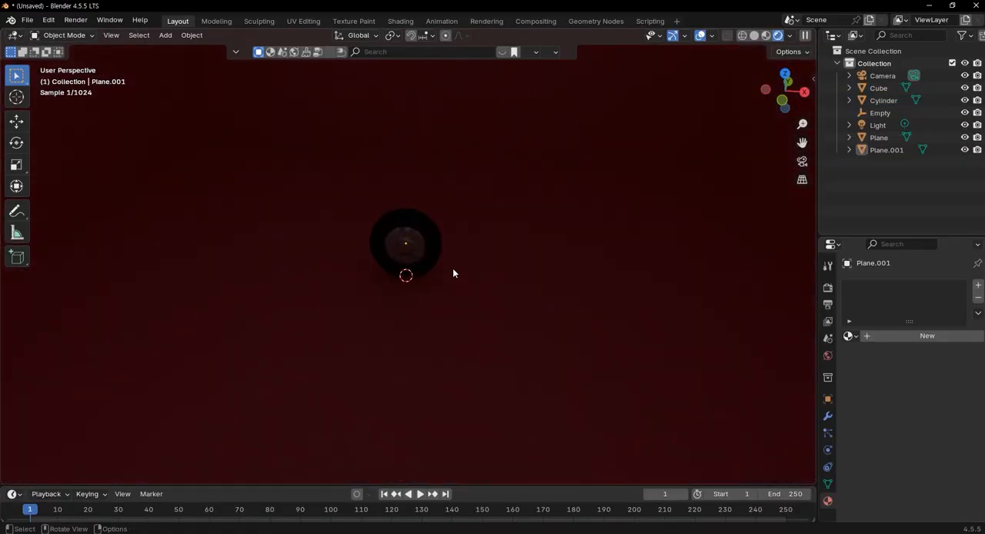
scroll(455, 270, "up", 3)
middle_click_drag(459, 270, 482, 273)
middle_click_drag(513, 239, 560, 267)
left_click(569, 336)
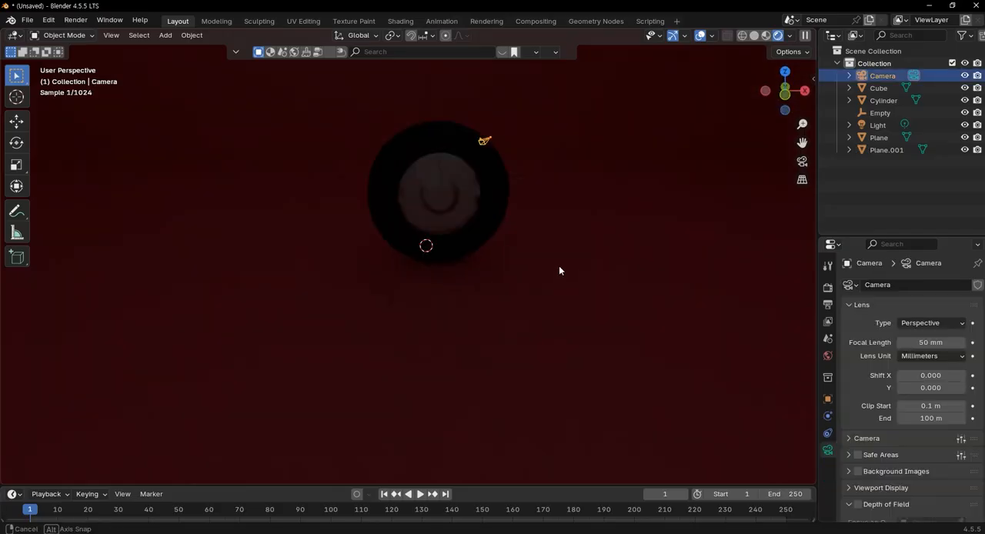
key("g")
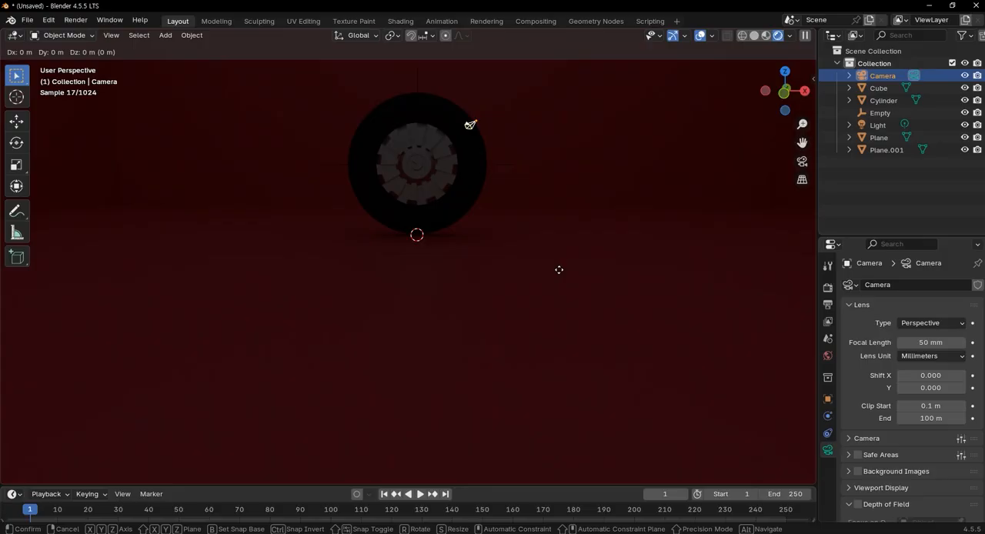
key("z")
left_click(587, 177)
Add an area light at the 3D cursor beneath the wheel
scroll(548, 230, "down", 2)
scroll(543, 231, "down", 5)
mouse_move(498, 239)
middle_mouse_down()
mouse_move(503, 301)
mouse_move(492, 228)
middle_mouse_up()
scroll(550, 266, "up", 4)
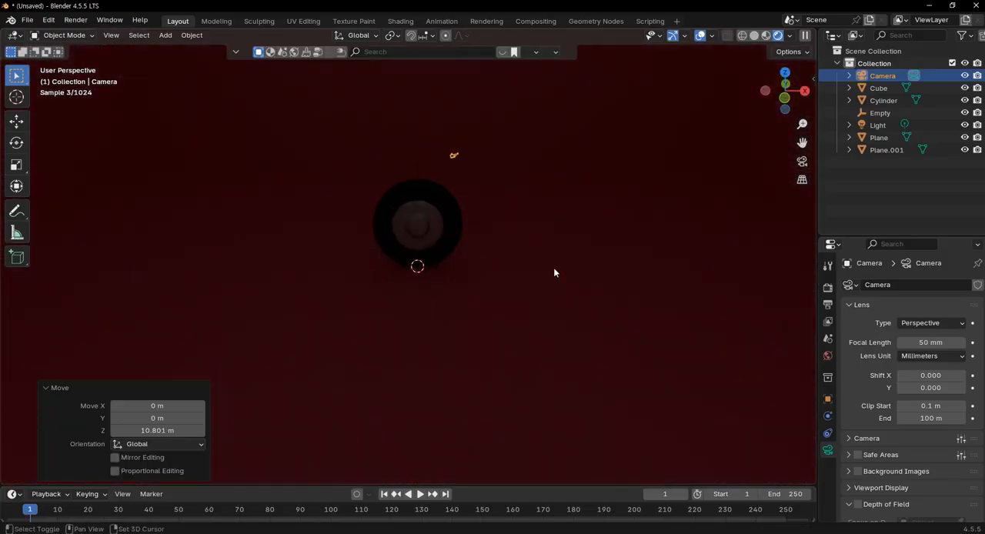
key("shift+a")
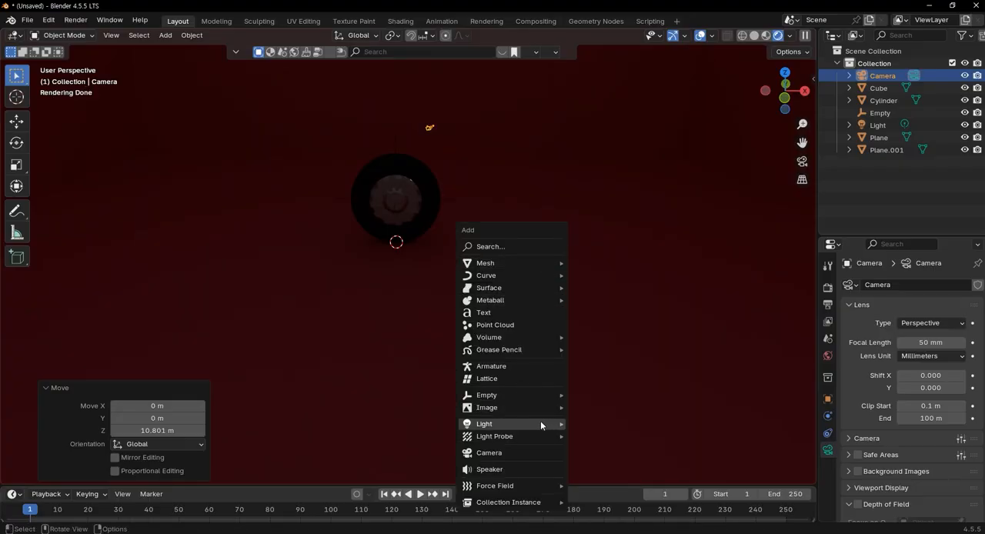
mouse_move(548, 423)
left_click(606, 463)
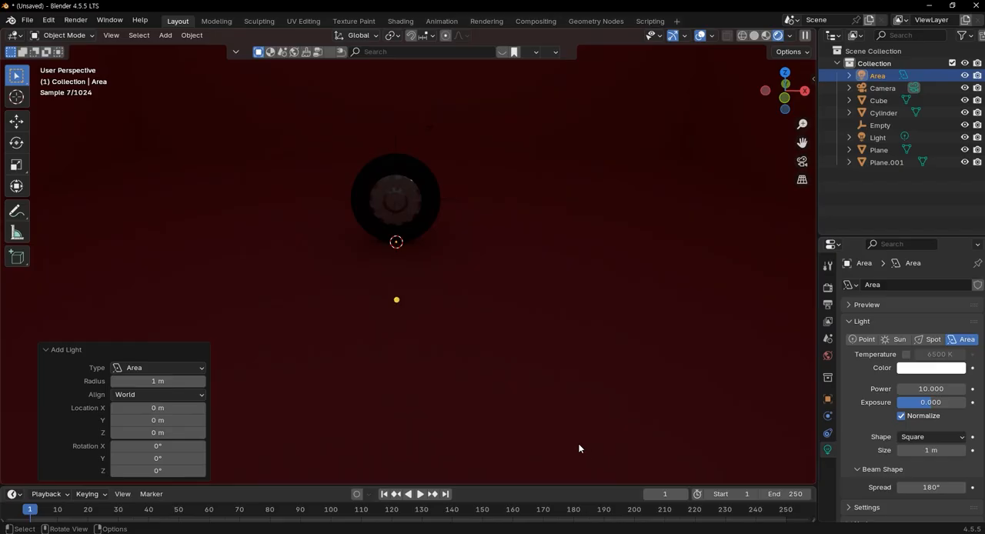
Raise the area light above the wheel along the Z axis, first about 38.1 m and then another 41.3 m
key("g")
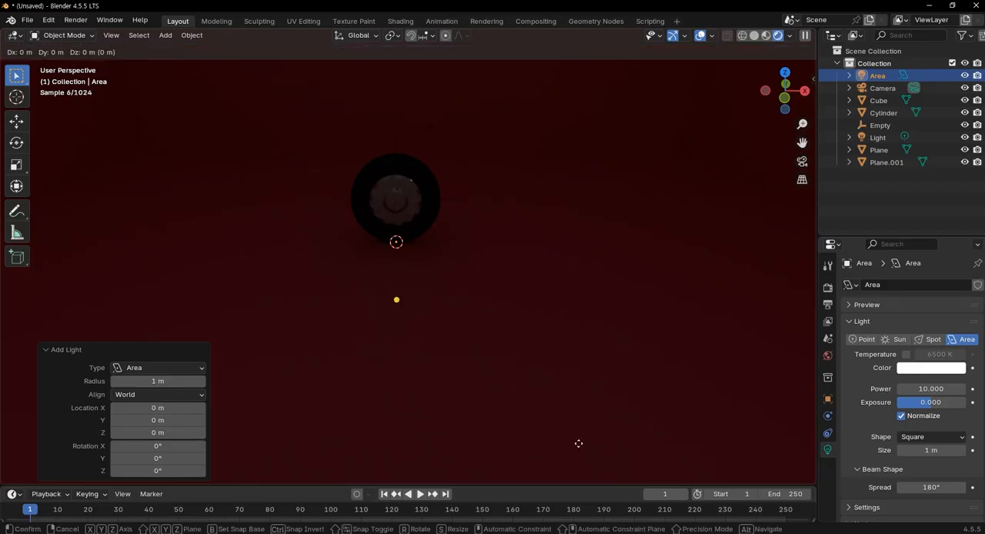
key("z")
scroll(484, 268, "down", 5)
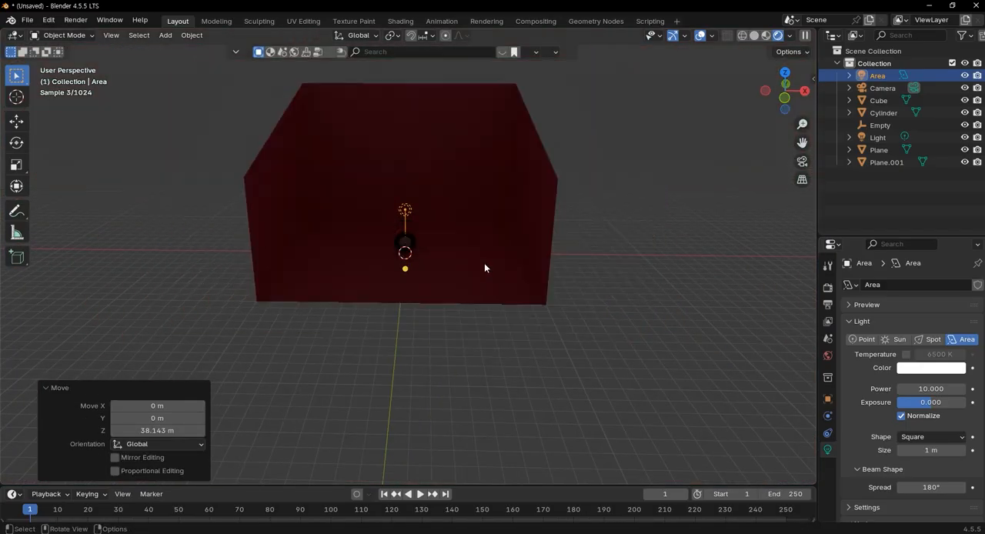
scroll(498, 240, "up", 3)
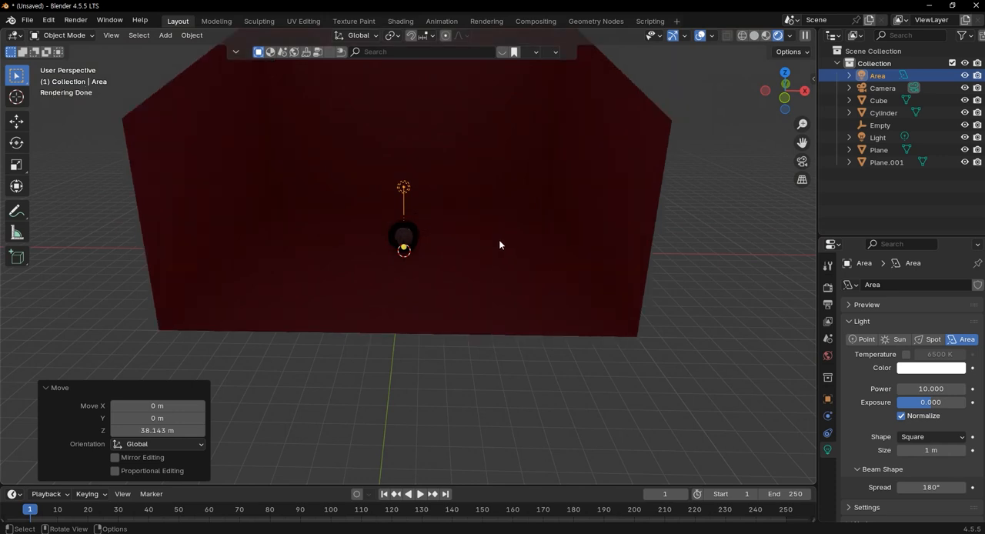
key("g")
key("z")
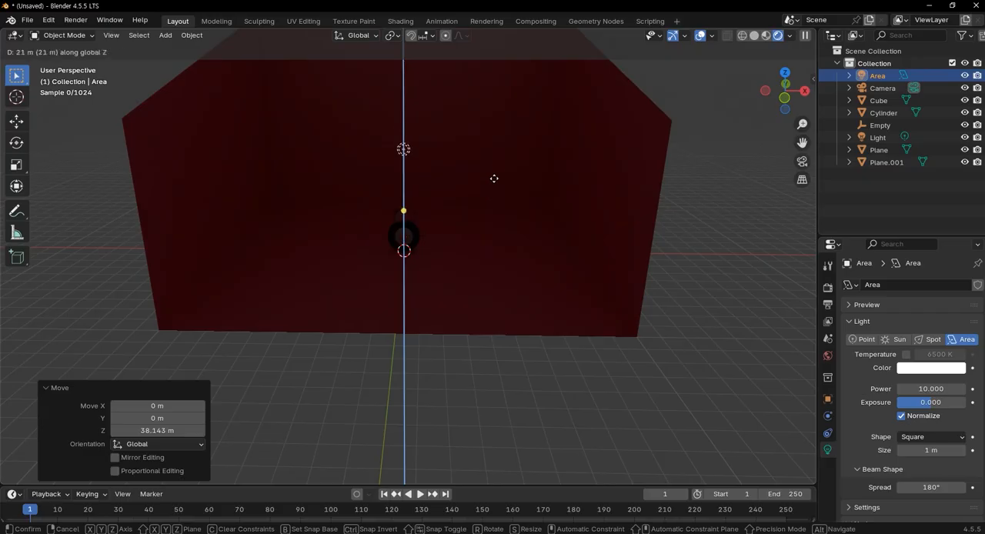
left_click(498, 167)
Scale the area light up by about 49.5 and look at the scene in the top orthographic view
key("s")
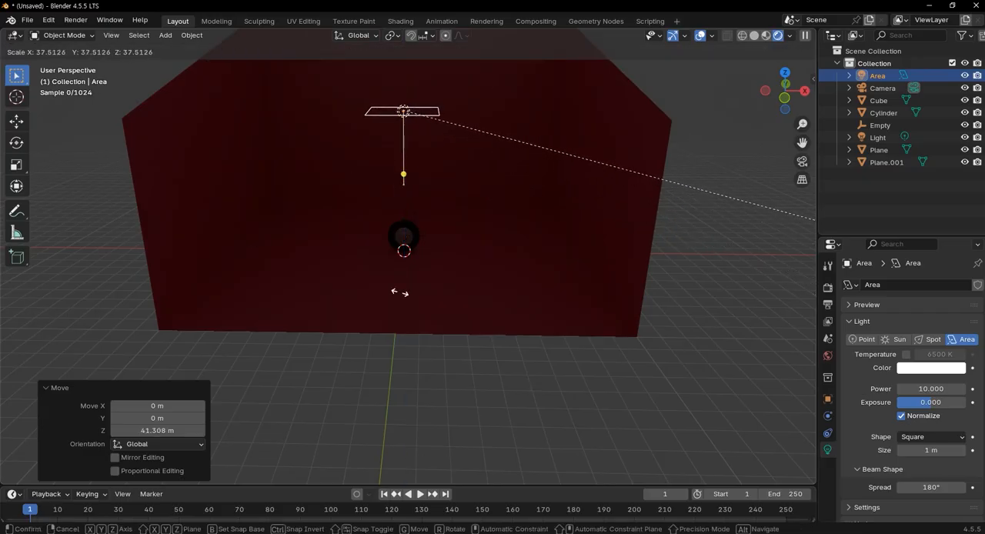
left_click(787, 157)
key("KP_7")
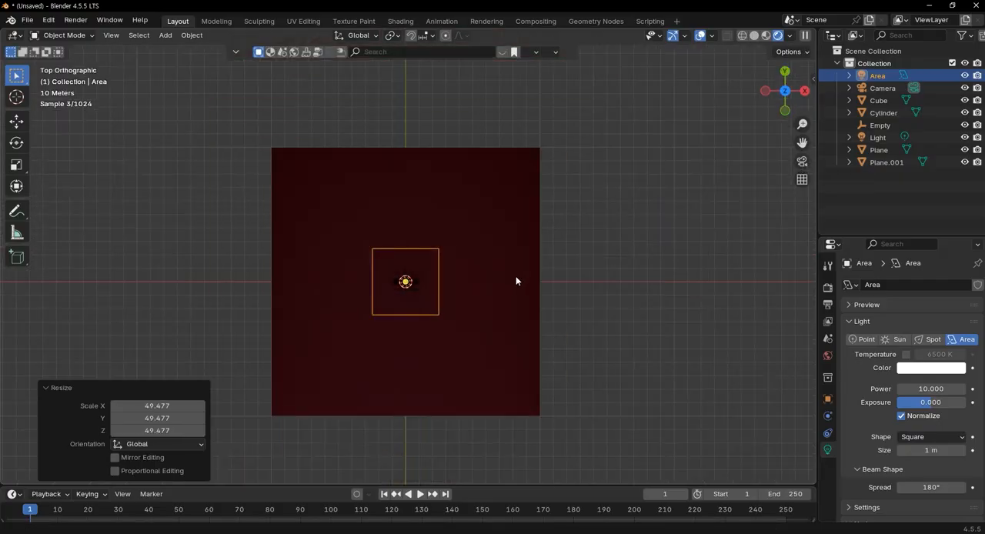
scroll(487, 285, "down", 2)
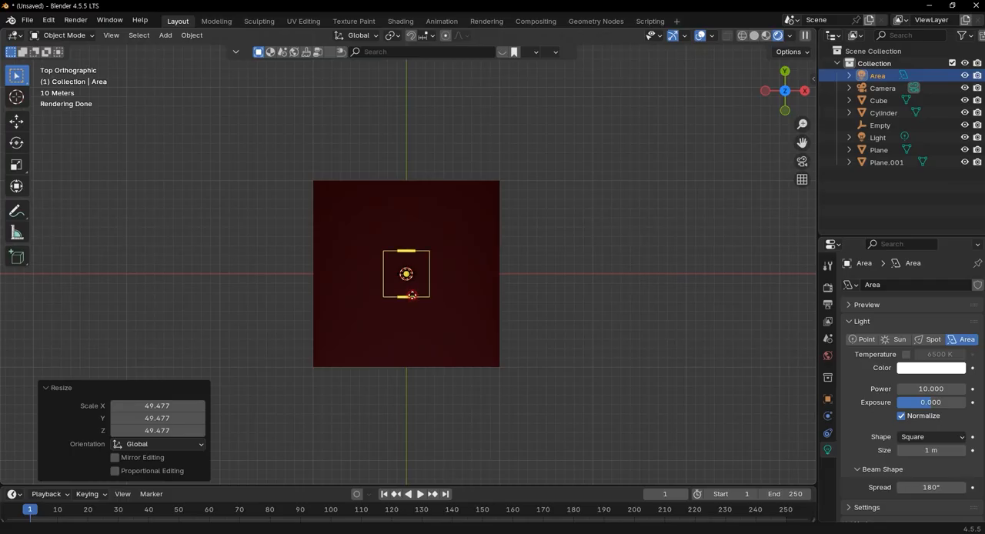
Move the area light about 74.6 m along the negative Y axis, toward the backdrop's open front
left_click(411, 295)
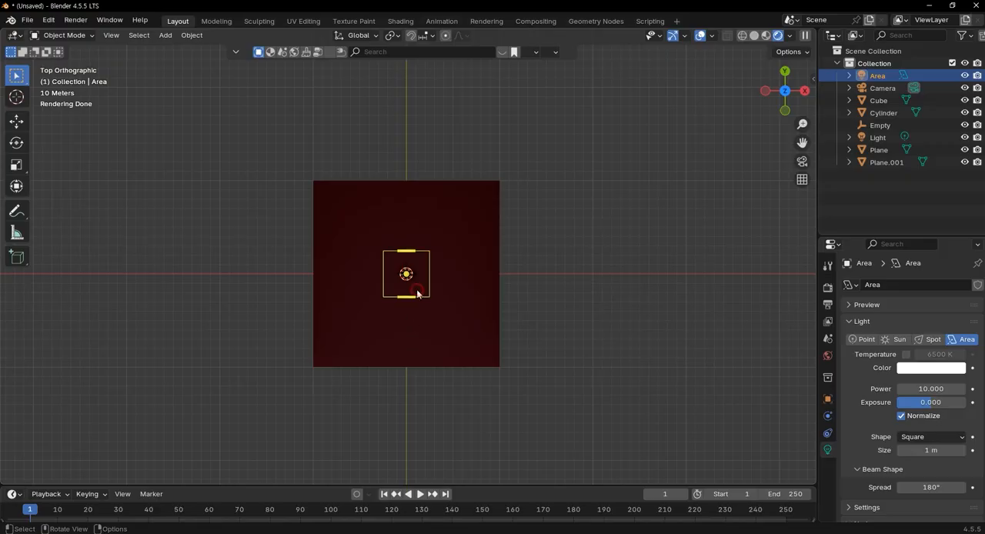
left_click(421, 300)
left_click(427, 298)
key("g")
key("y")
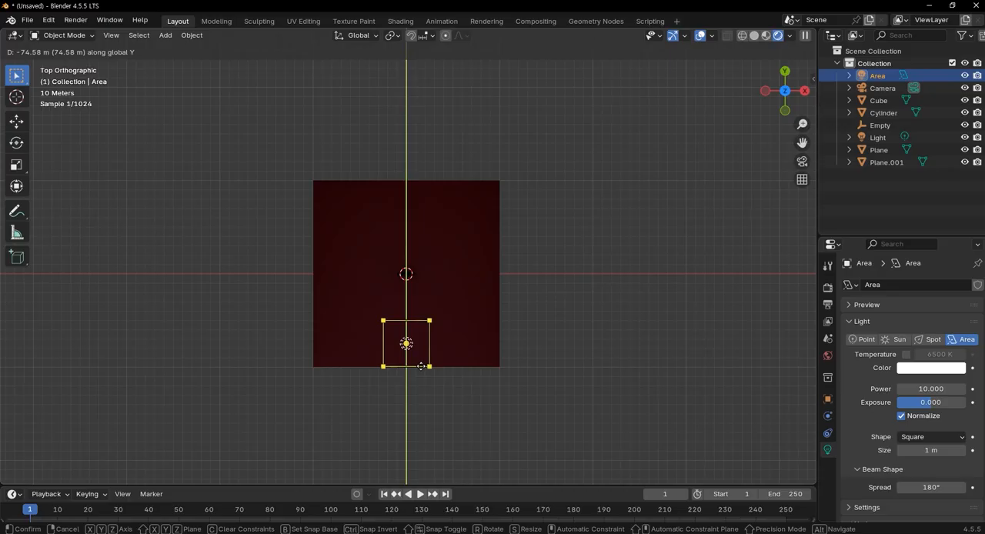
left_click(421, 367)
Aim the area light at the 3D cursor beneath the wheel, working from the right and top orthographic views
key("KP_3")
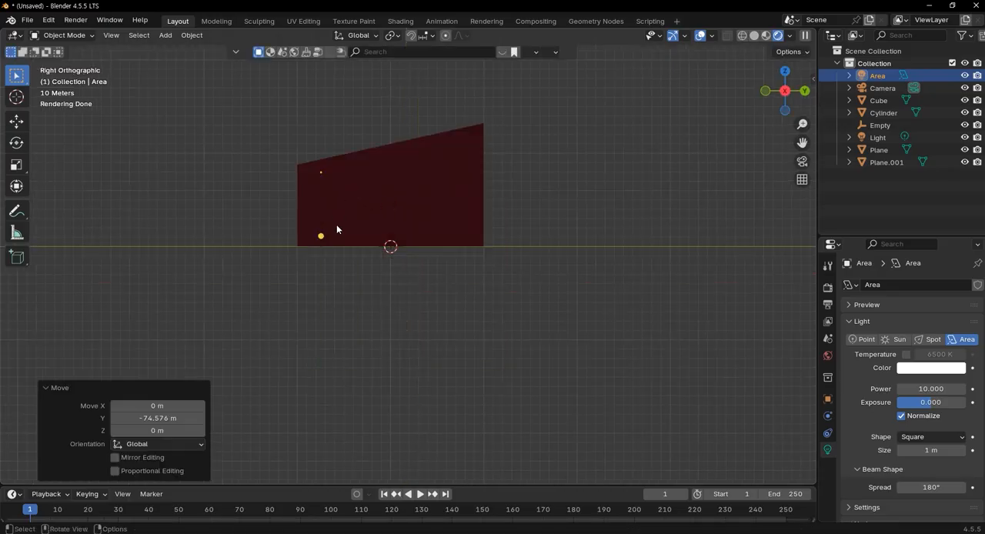
middle_click_drag(392, 246, 410, 271)
key("KP_7")
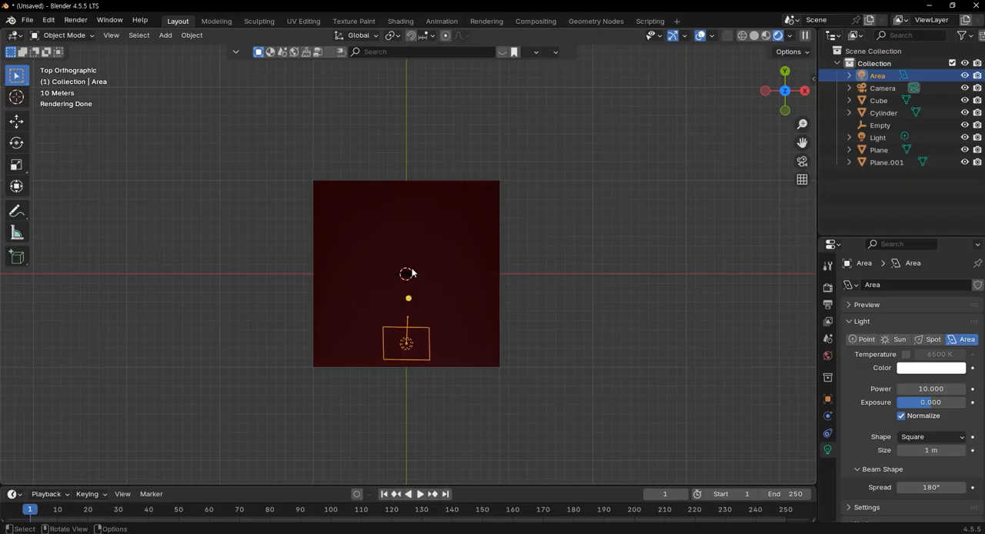
left_click_drag(410, 297, 405, 274)
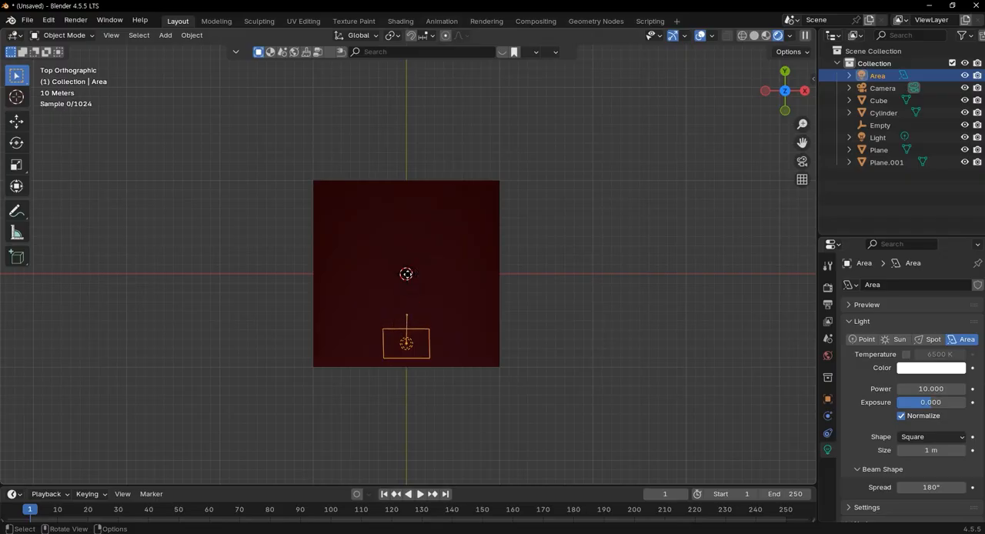
middle_click_drag(407, 275, 435, 248)
left_click_drag(421, 239, 447, 239)
key("ctrl+z")
Set the area light's power to 3000 and tint its colour pale yellow-green (#E9FFB6)
scroll(429, 272, "up", 7)
middle_click_drag(497, 292, 554, 286)
left_click(946, 387)
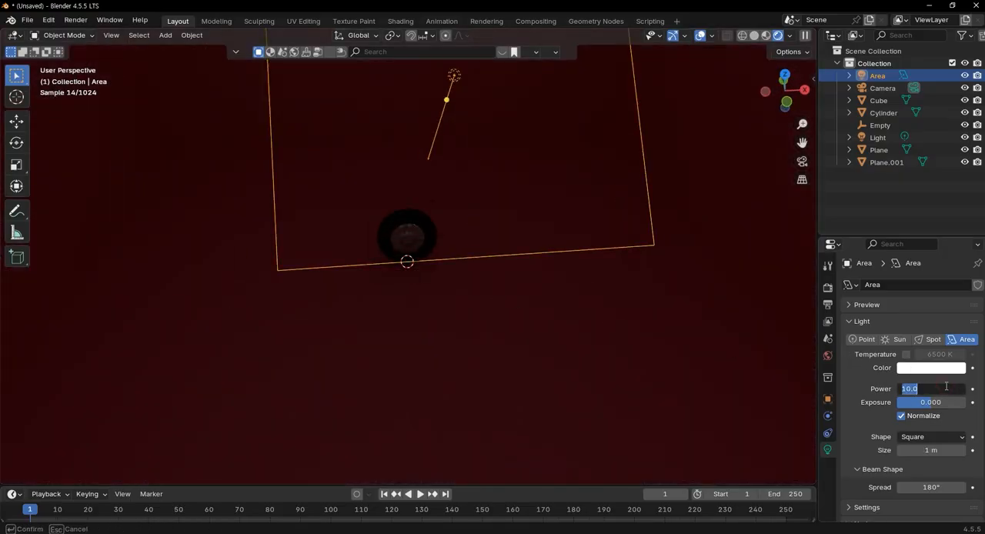
type("3000")
key("Return")
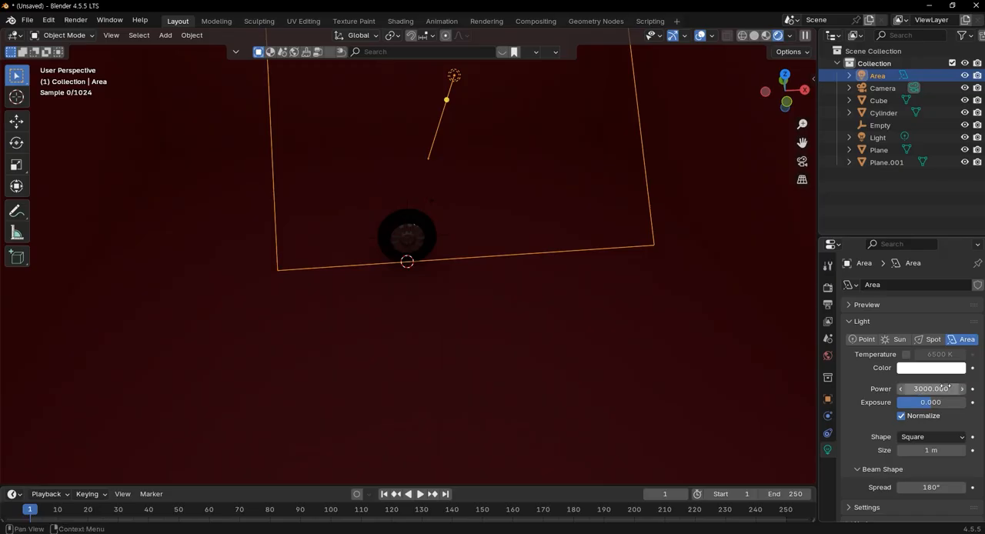
left_click(931, 368)
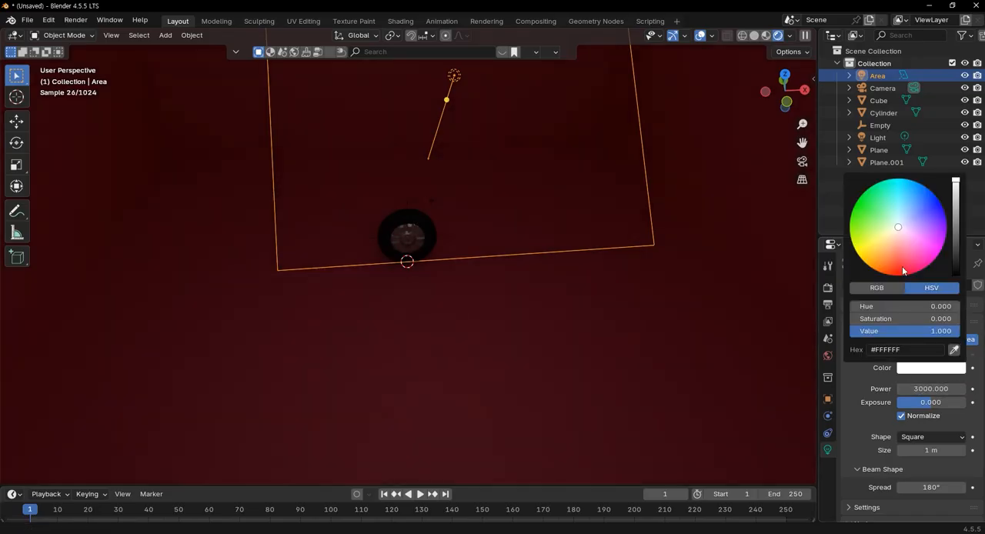
left_click_drag(895, 230, 885, 231)
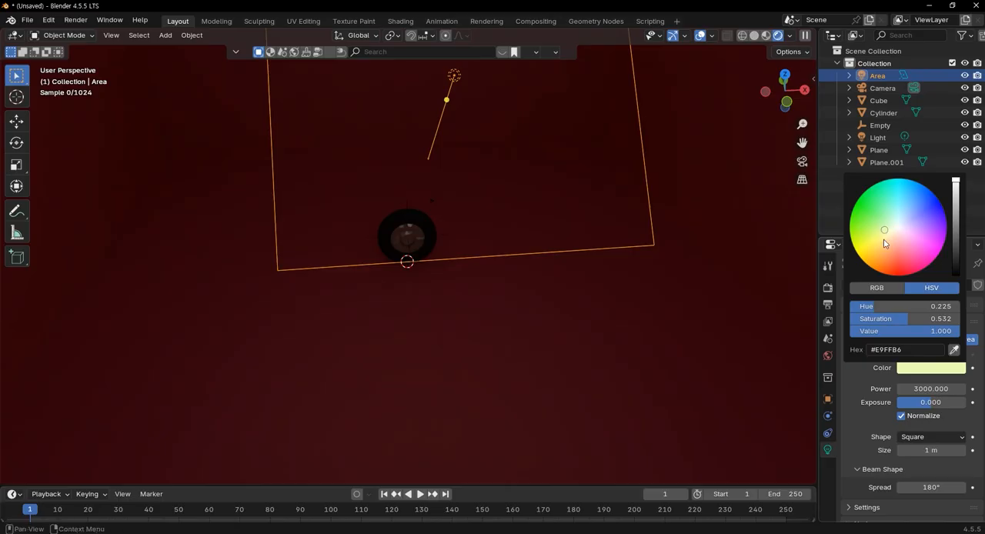
Raise the area light's power to 10000
left_click_drag(927, 389, 929, 389)
scroll(635, 331, "down", 8)
middle_click_drag(520, 301, 565, 305)
left_click(927, 388)
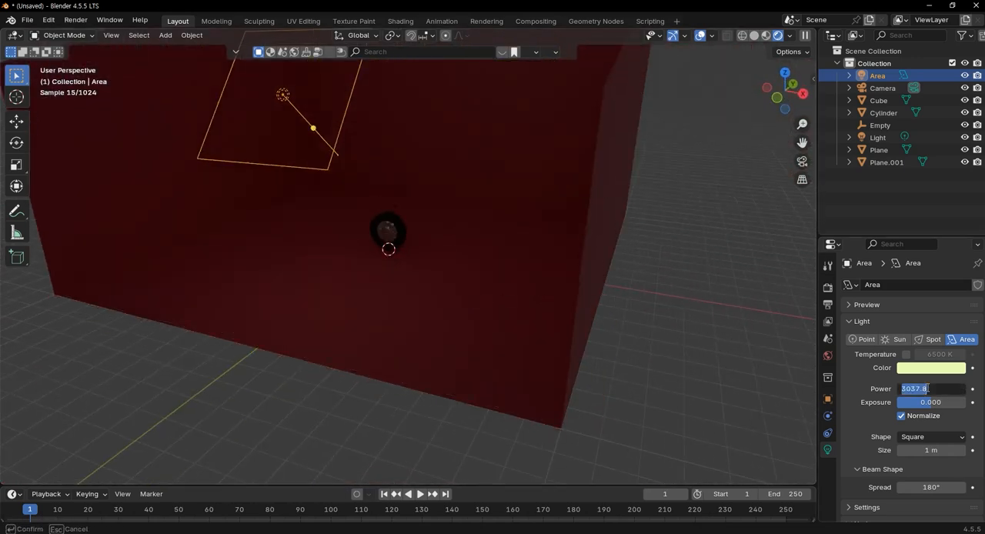
type("10000")
key("Return")
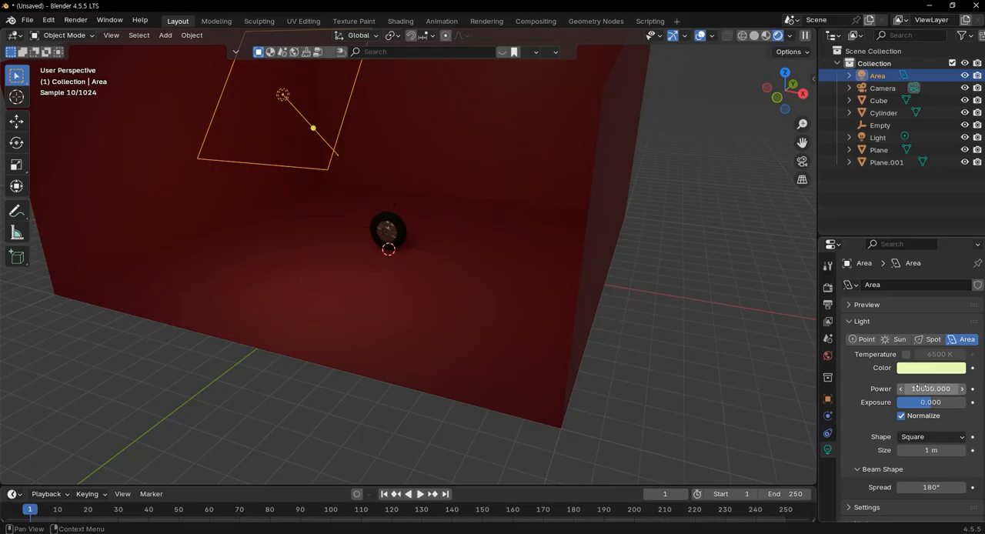
Lower the area light about 27.8 m along the Z axis and shift it about 19.7 m along Y toward the wheel
scroll(469, 246, "up", 5)
middle_click_drag(448, 221, 497, 218)
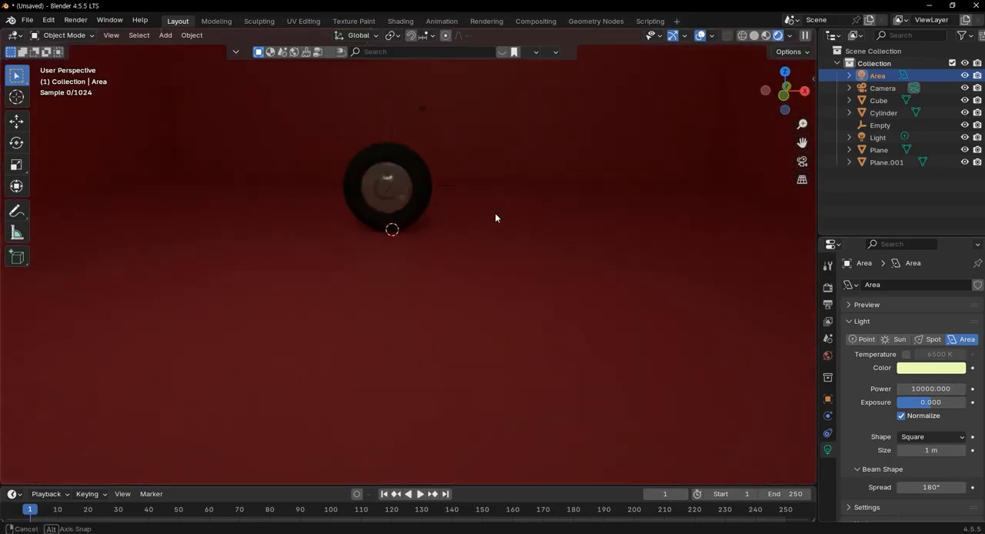
scroll(477, 211, "up", 3)
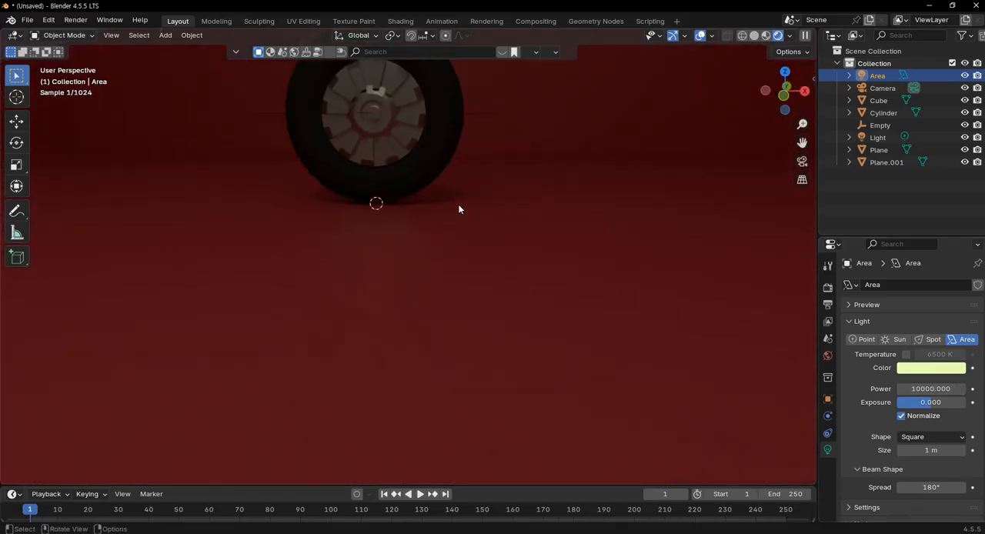
scroll(455, 209, "down", 8)
mouse_move(523, 242)
middle_mouse_down()
mouse_move(634, 293)
mouse_move(690, 292)
mouse_move(684, 310)
mouse_move(518, 241)
middle_mouse_up()
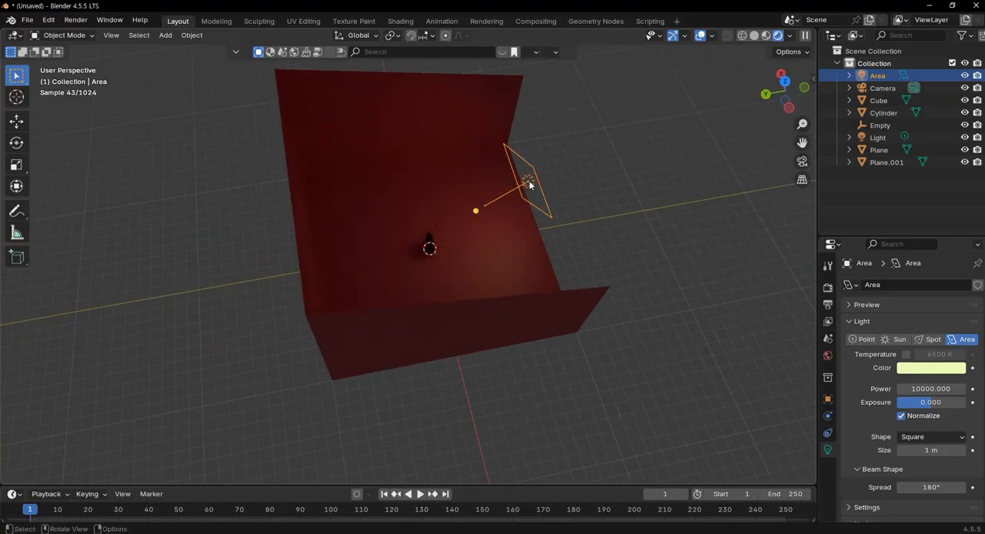
key("g")
key("z")
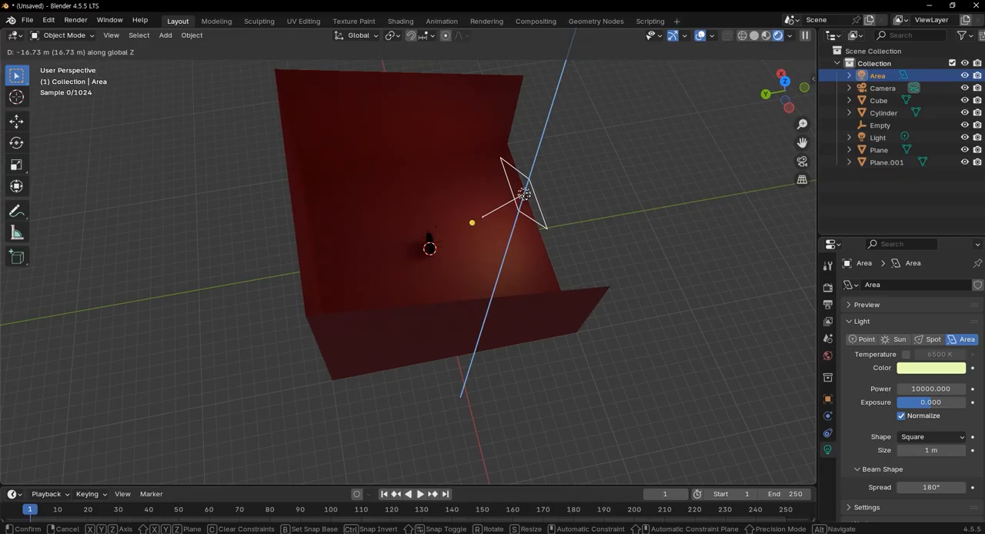
left_click(522, 202)
key("g")
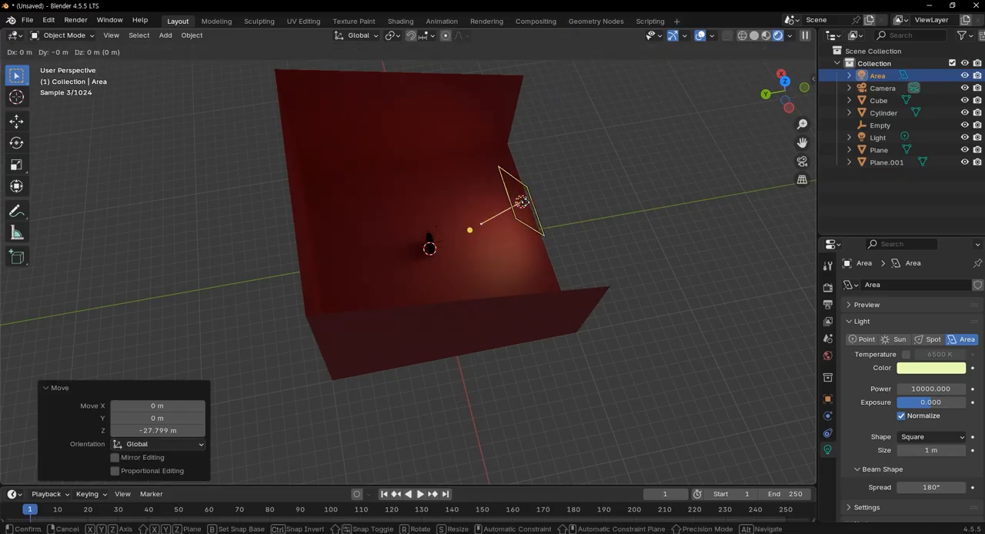
key("y")
left_click(502, 241)
Edit the rim's mesh in face mode, circle-select the raised faces of one spoke, and reduce the selection radius to 13
middle_click_drag(502, 241, 431, 244)
scroll(431, 244, "up", 8)
middle_click_drag(449, 288, 404, 227)
scroll(527, 283, "up", 5)
middle_click_drag(527, 283, 416, 256)
scroll(498, 164, "up", 5)
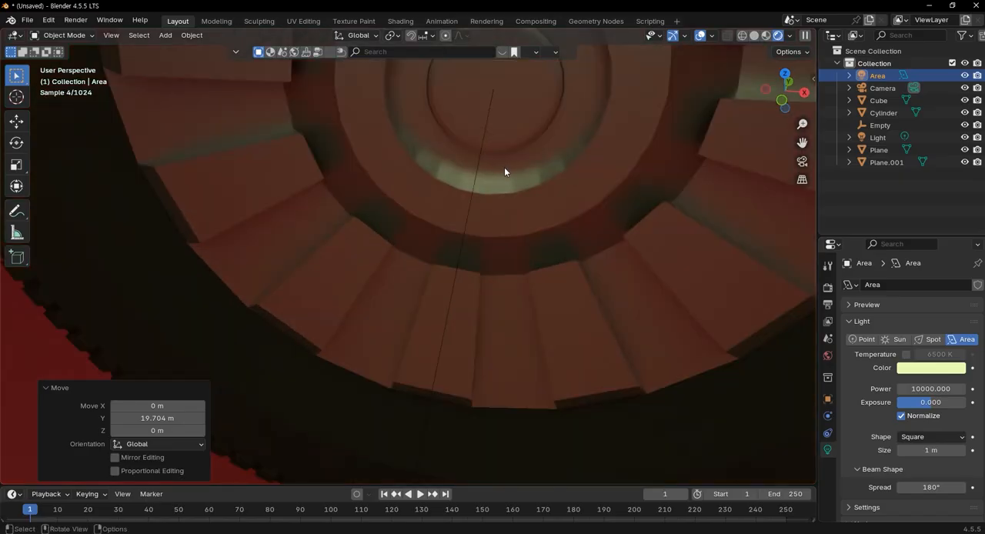
scroll(504, 167, "down", 3)
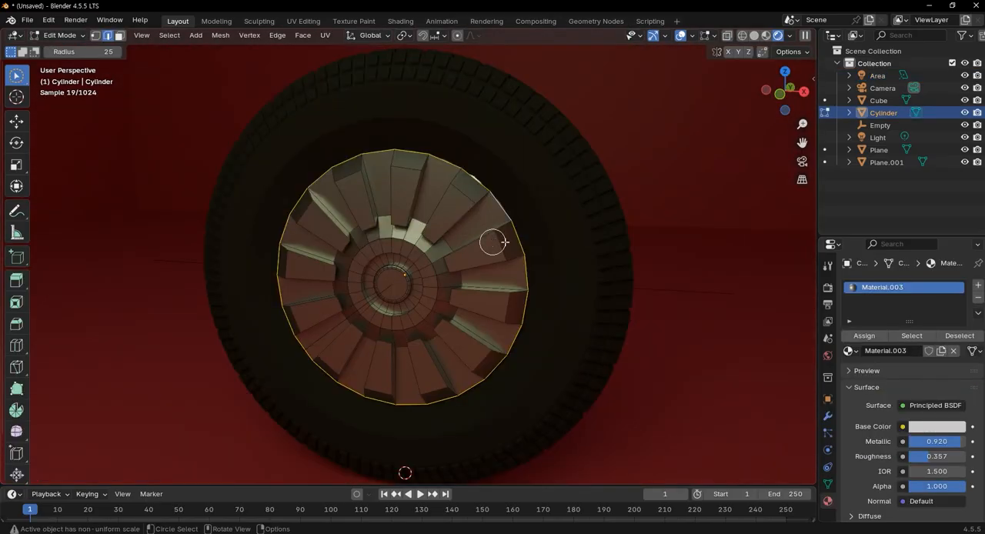
left_click(480, 252)
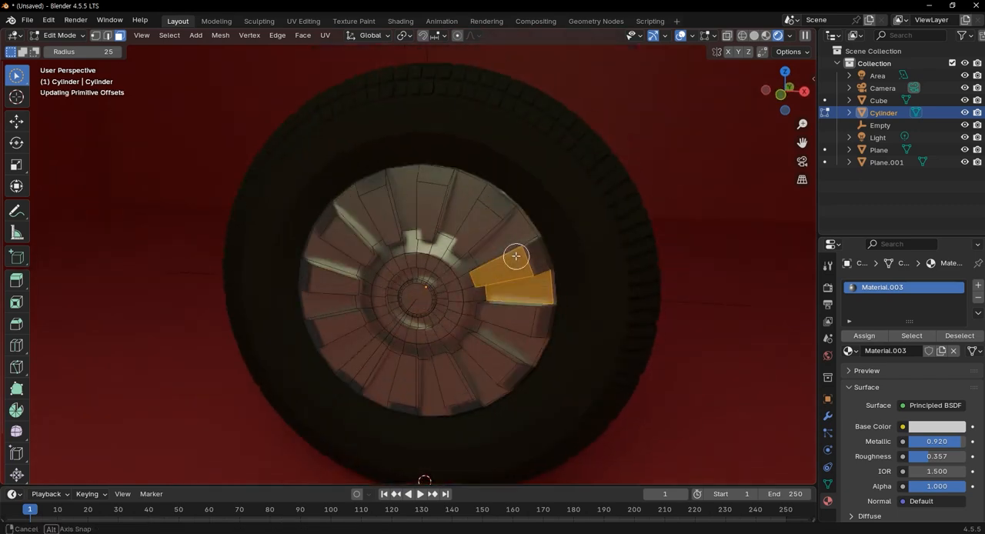
left_click(526, 258)
middle_click_drag(501, 260, 581, 109, "shift")
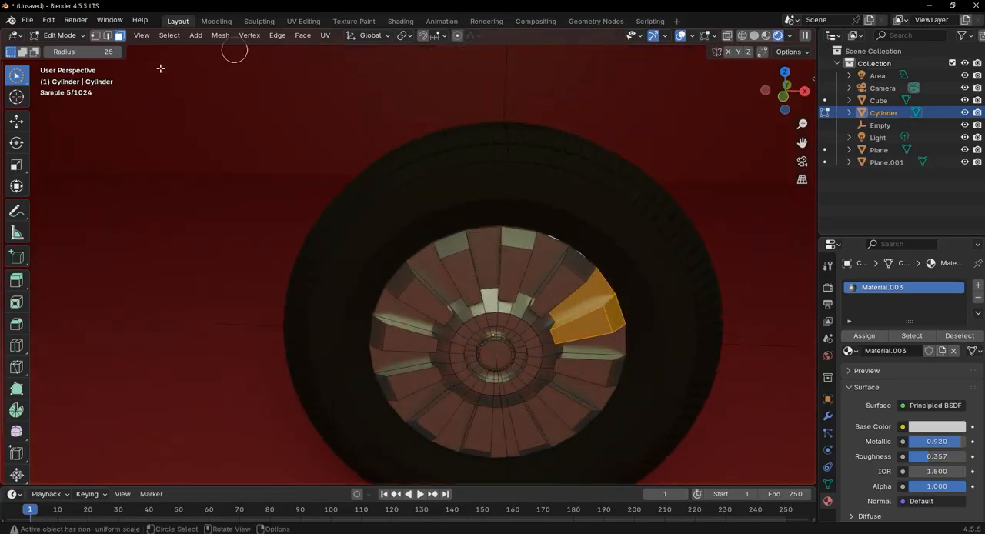
left_click_drag(106, 51, 106, 51)
Add the raised faces of all the remaining spokes around the rim to the selection
mouse_move(610, 308)
left_mouse_down()
mouse_move(569, 271)
mouse_move(512, 247)
mouse_move(458, 255)
mouse_move(408, 282)
mouse_move(387, 341)
left_mouse_up()
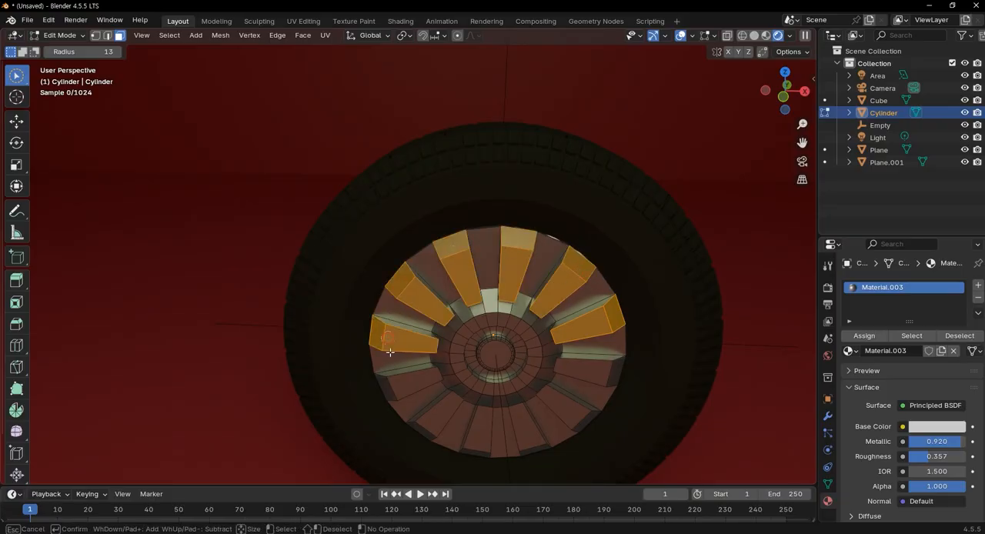
left_click(395, 380, "shift")
left_click(433, 428, "shift")
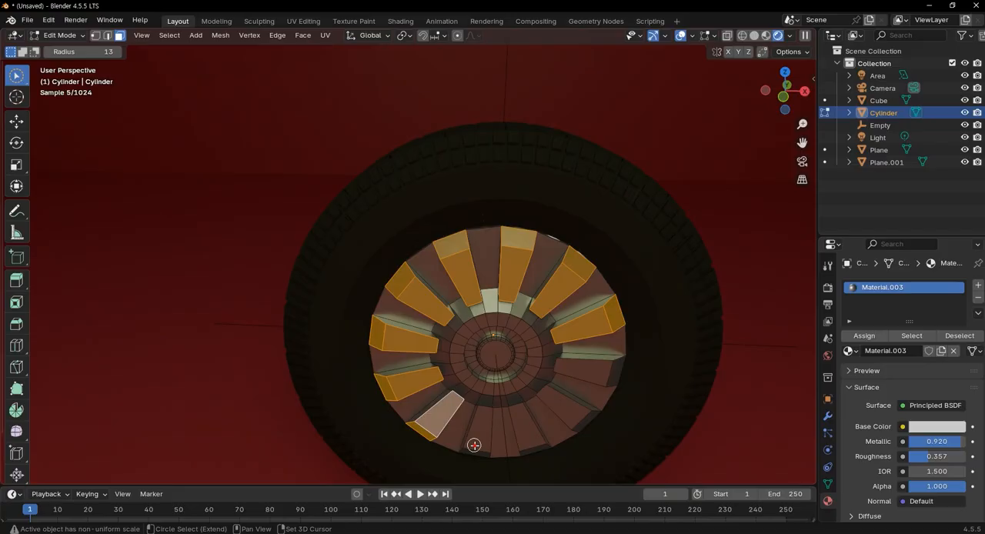
left_click(474, 444, "shift")
left_click(534, 445, "shift")
left_click(574, 419, "shift")
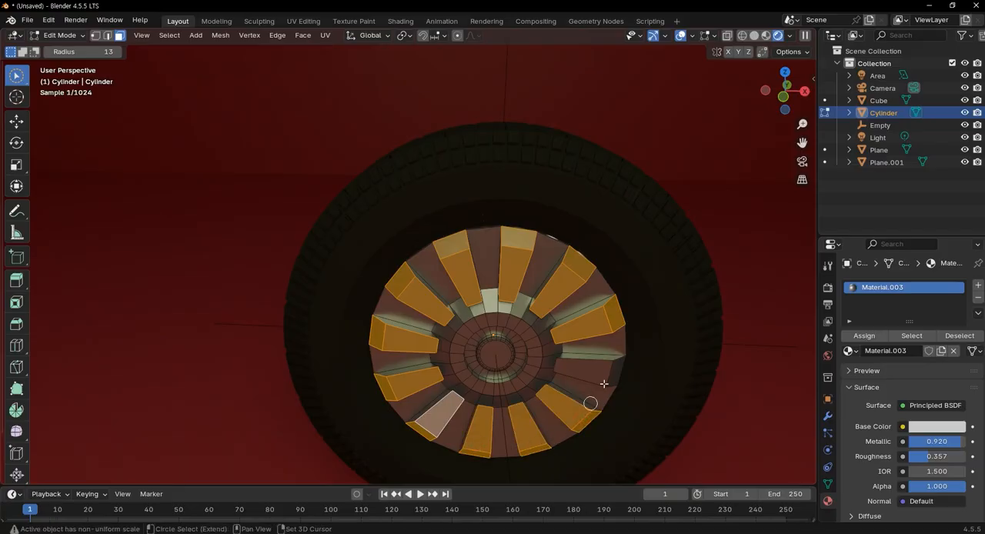
left_click(604, 375, "shift")
Deselect every other spoke around the rim, keeping six alternating spokes selected
left_click(579, 271, "shift")
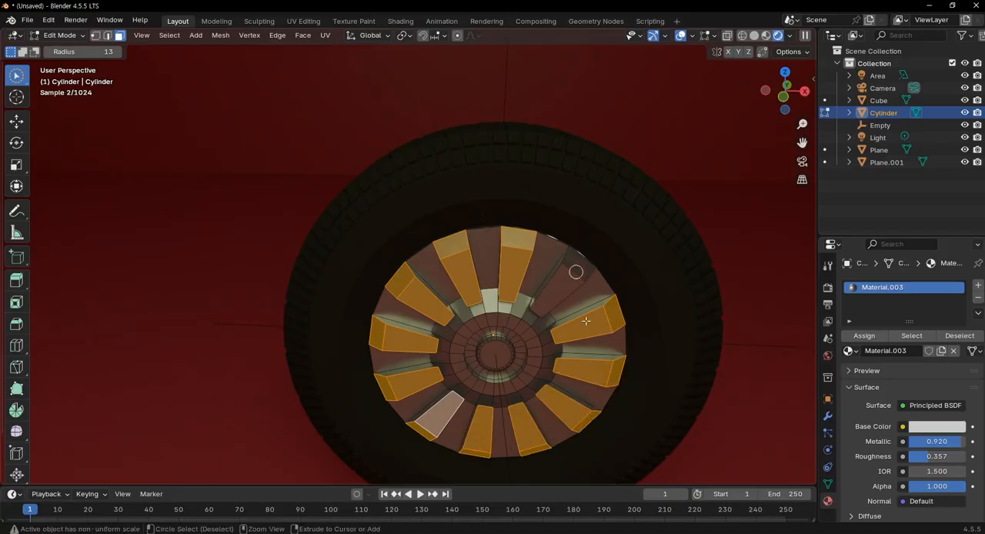
left_click(605, 374, "shift")
left_click(530, 445, "shift")
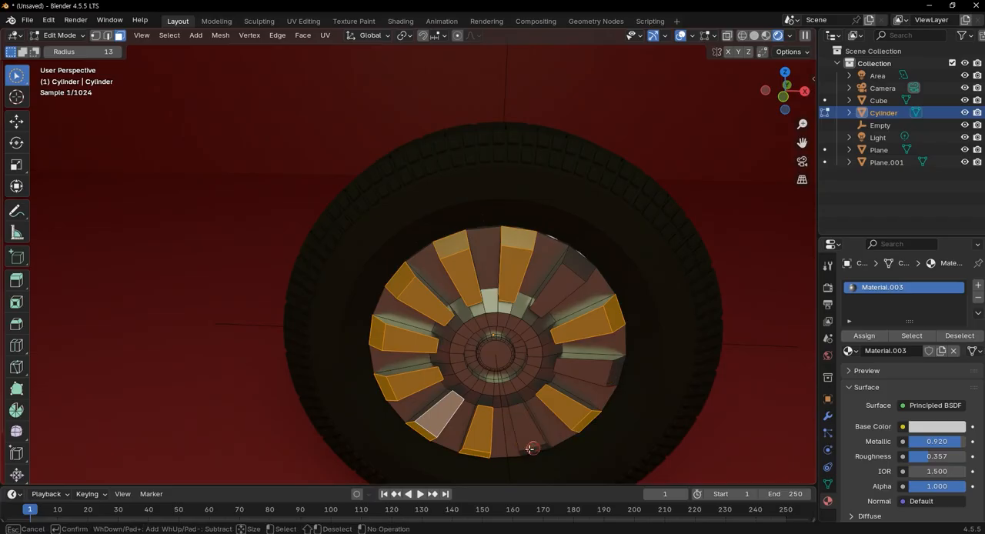
left_click(431, 424, "shift")
left_click(385, 337, "shift")
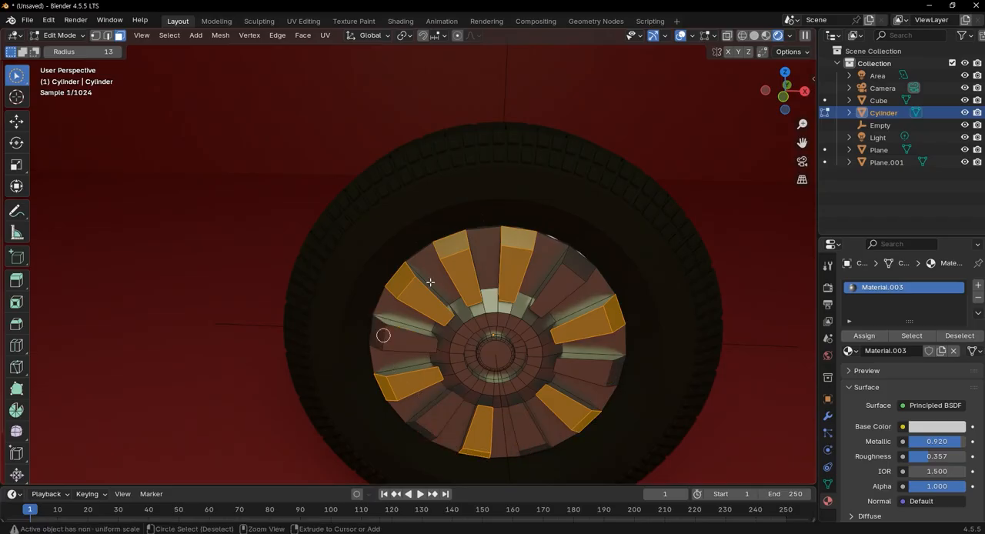
left_click(459, 247, "shift")
Add a second material slot to the rim and copy Material.003 from the first slot
middle_click_drag(667, 324, 771, 336)
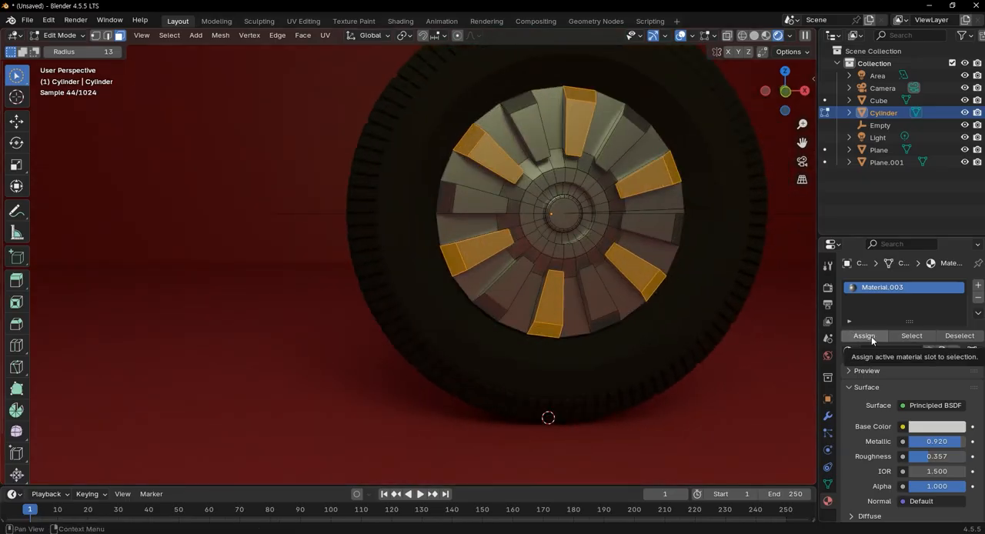
left_click(978, 286)
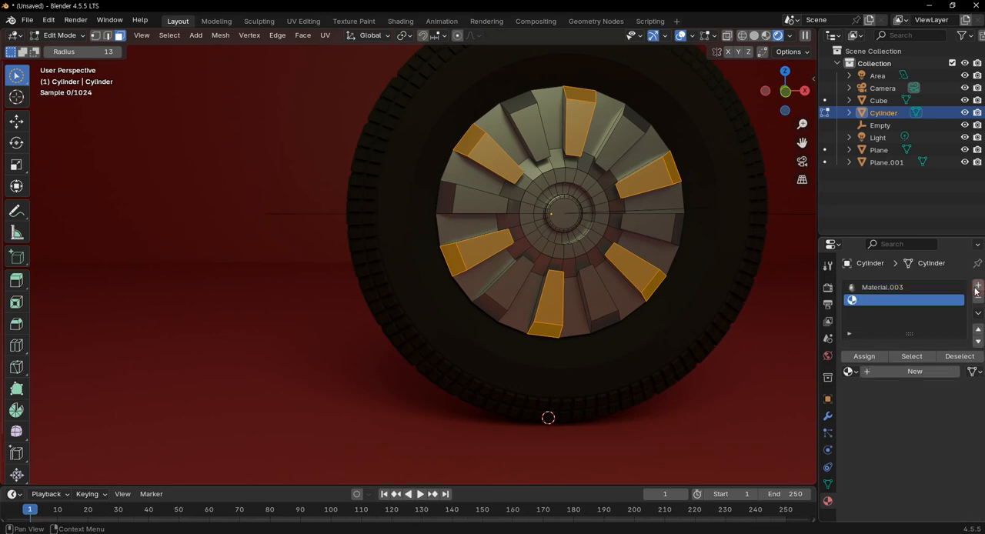
left_click(916, 288)
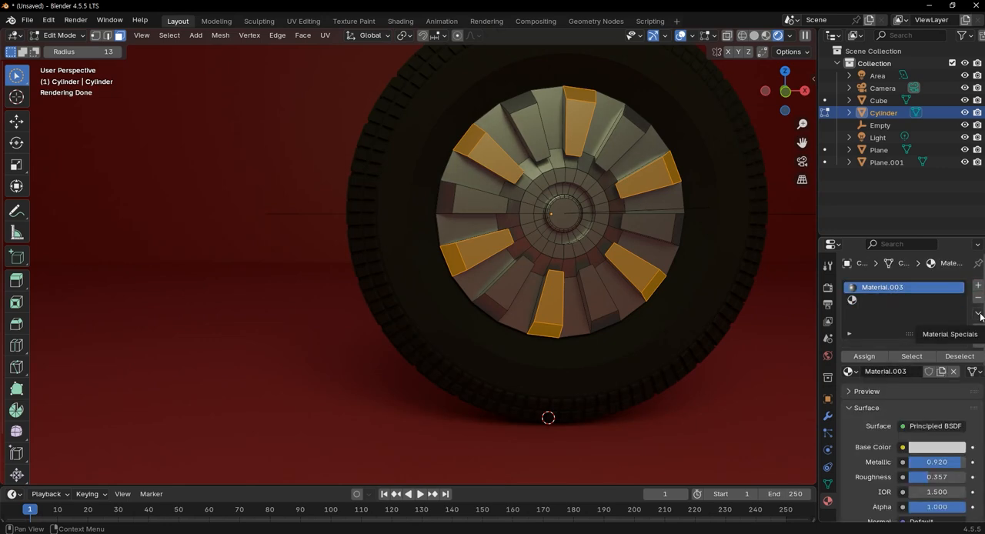
left_click(978, 315)
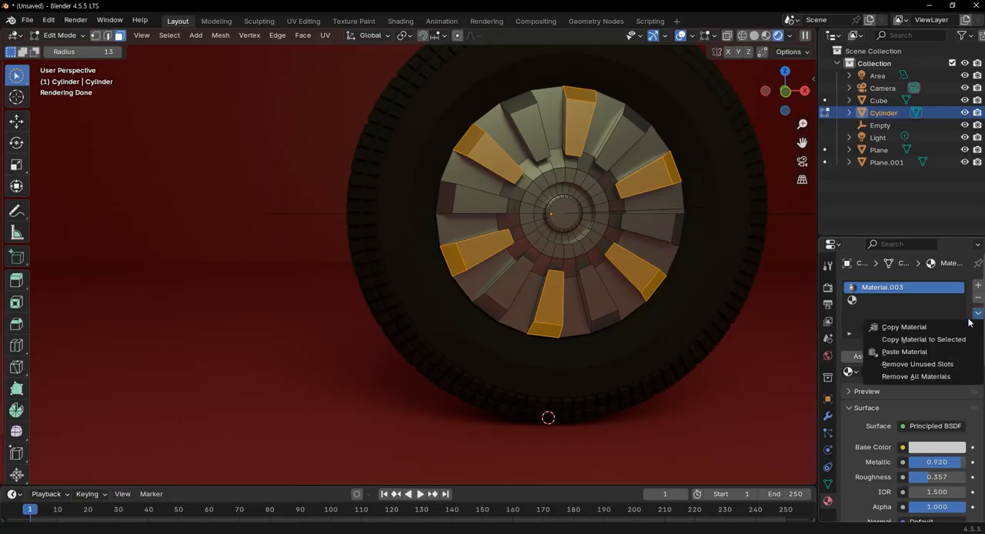
left_click(940, 327)
Create a new material in the rim's empty second slot and paste the copied Material.003 settings into it
left_click(893, 301)
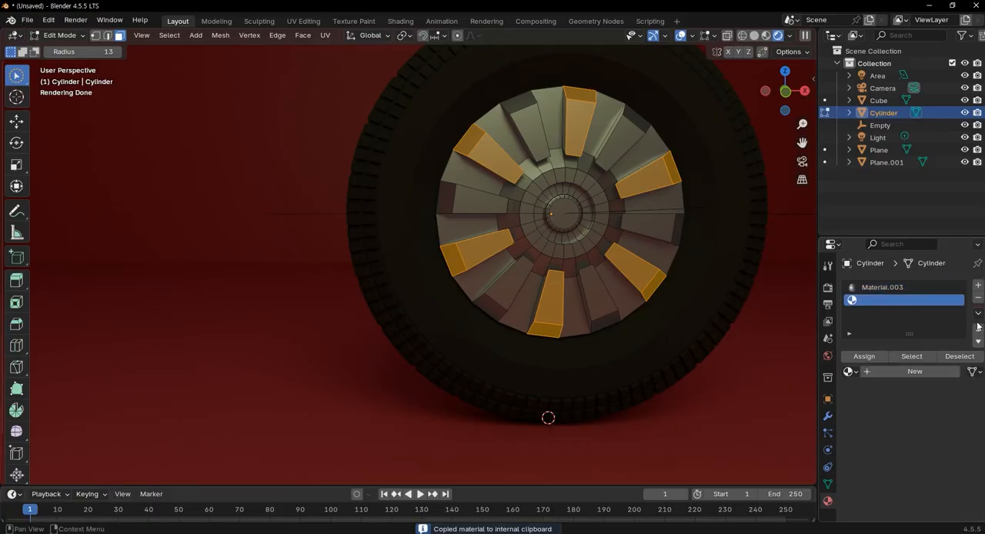
left_click(979, 316)
left_click(935, 350)
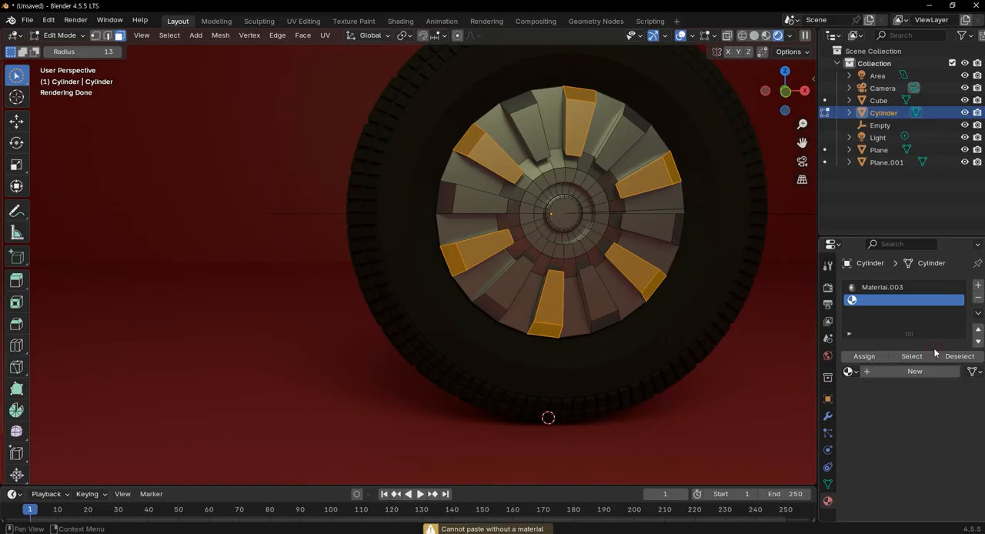
left_click(916, 374)
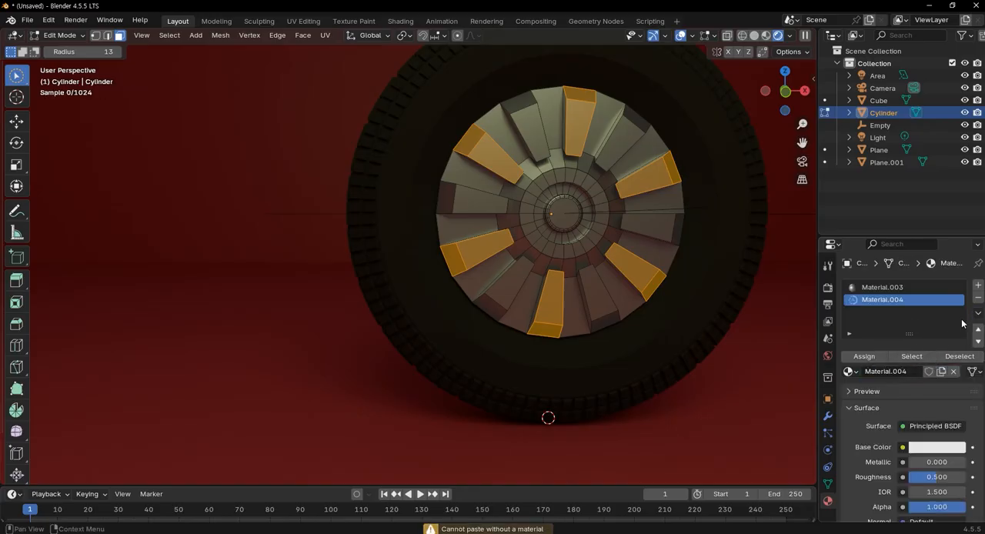
left_click(978, 314)
left_click(945, 351)
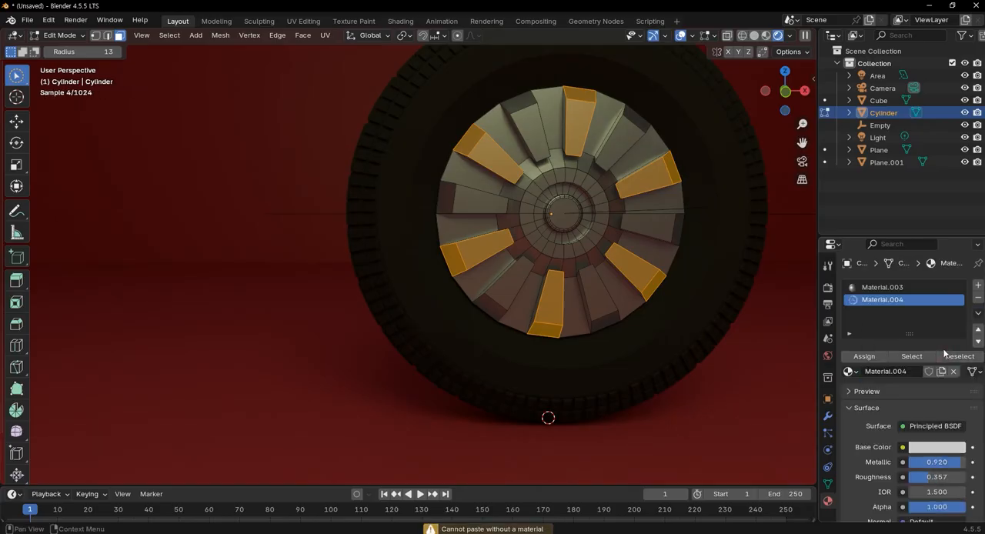
Change Material.004's base color to blue and assign the material to the six selected alternating spokes
left_click(948, 447)
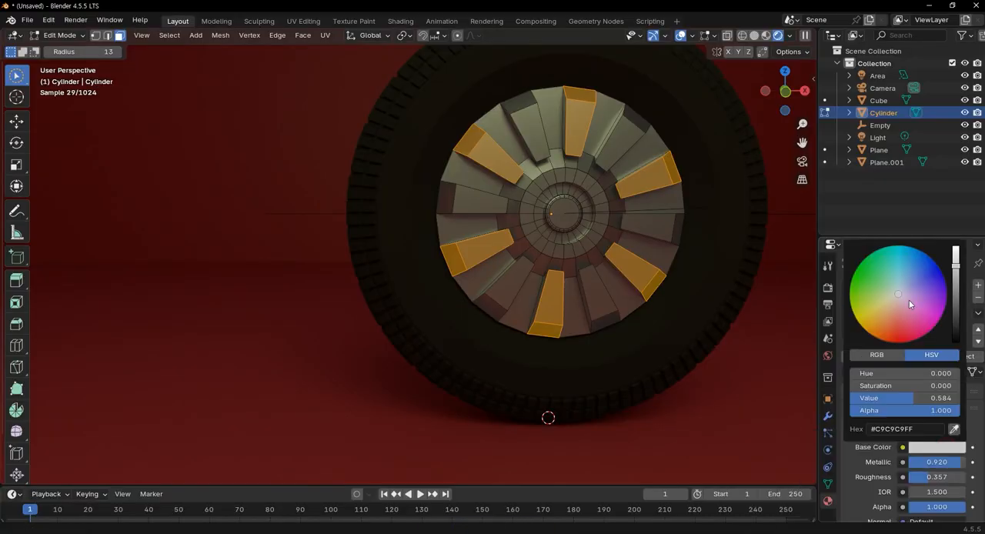
left_click_drag(912, 297, 933, 279)
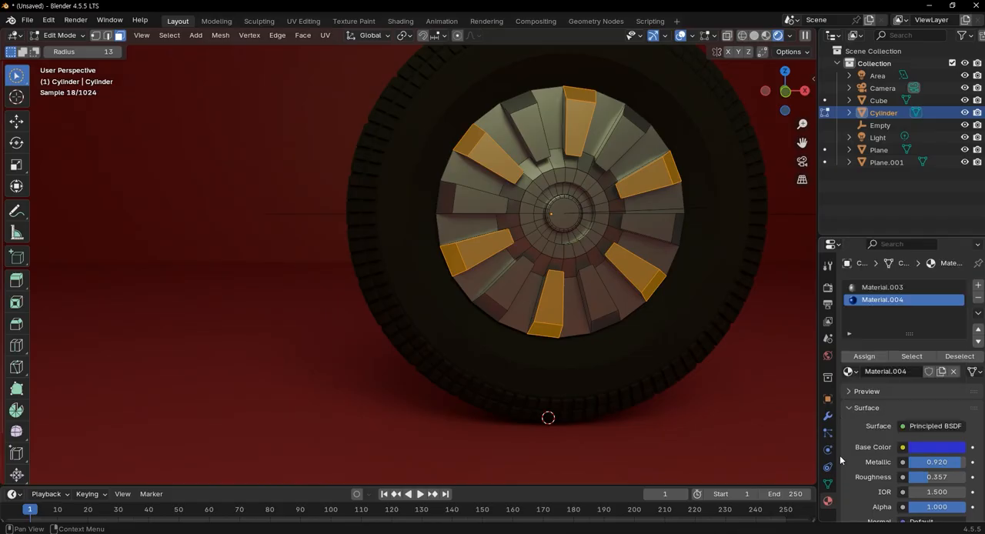
left_click(863, 357)
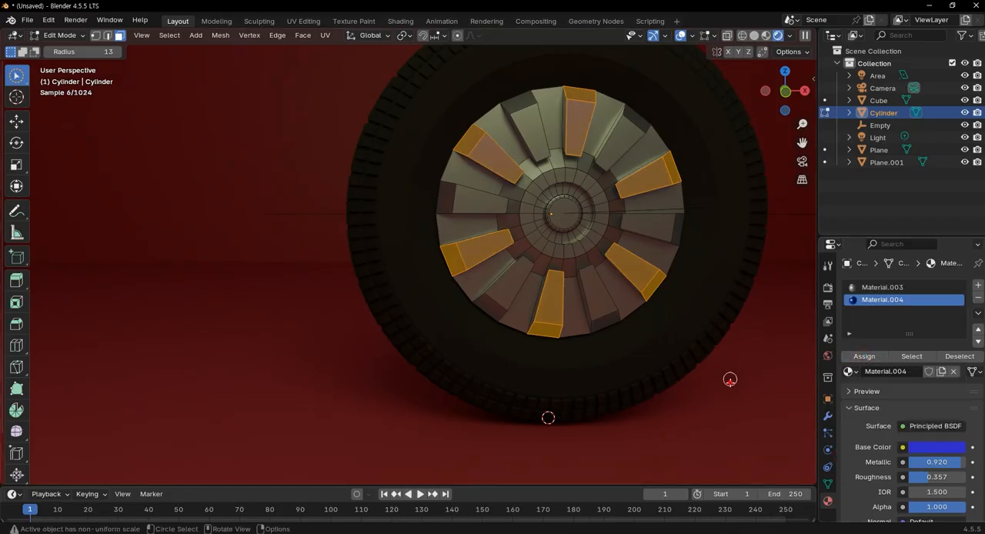
Examine the blue and metallic spokes on the wheel from several angles and distances within the backdrop
left_click(730, 382)
middle_click_drag(704, 374, 668, 369)
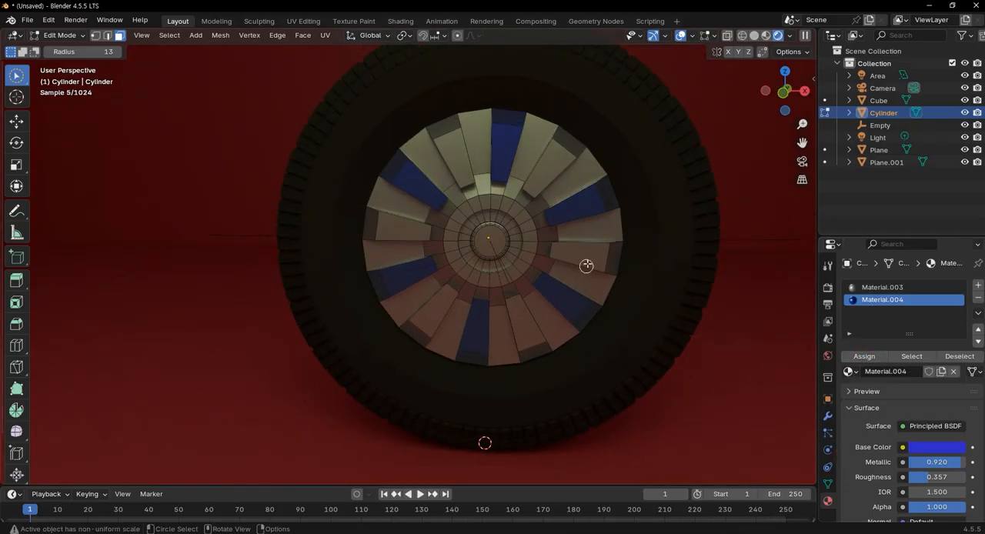
middle_click_drag(614, 302, 552, 333)
scroll(572, 310, "down", 10)
scroll(475, 299, "up", 4)
middle_click_drag(475, 299, 493, 297)
scroll(477, 294, "up", 2)
scroll(492, 297, "down", 10)
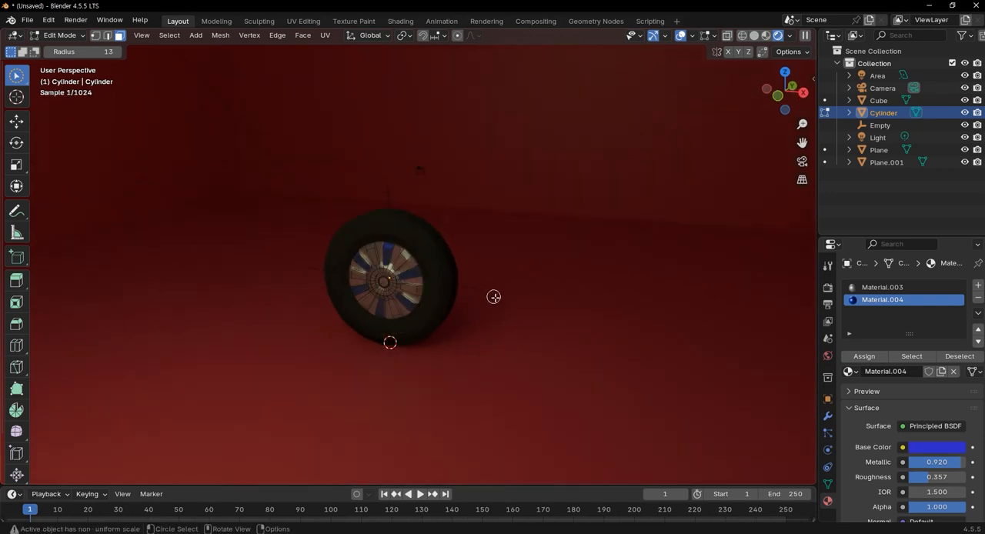
scroll(418, 222, "up", 5)
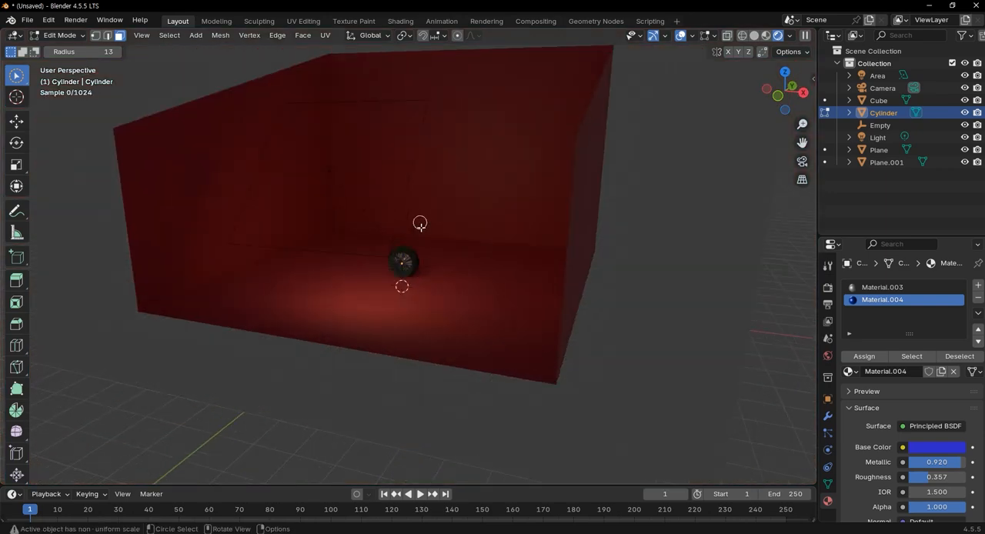
Leave mesh editing of the rim and add a second area light at the world origin
left_click(878, 75)
middle_click_drag(549, 313, 598, 368)
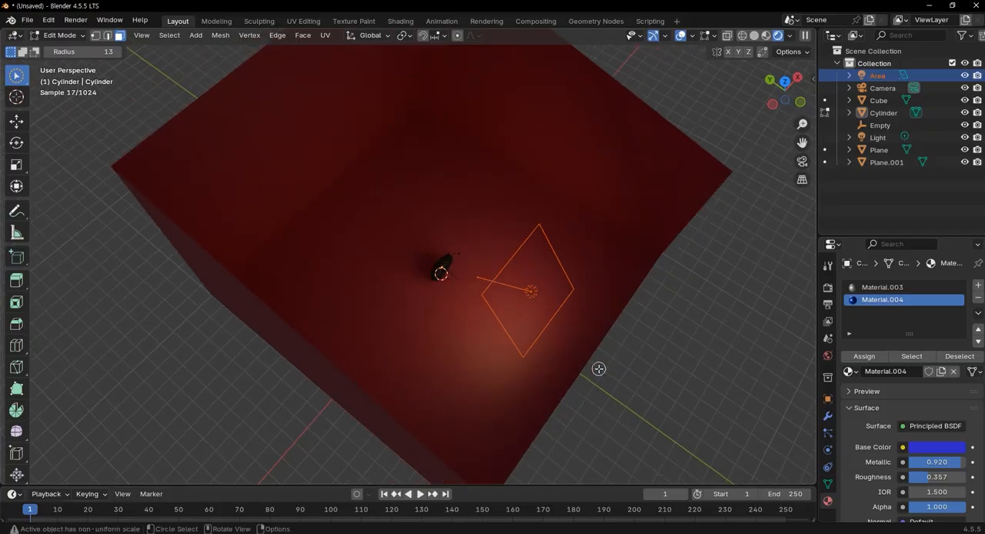
middle_click_drag(545, 287, 437, 273)
key("shift+a")
key("Escape")
key("Tab")
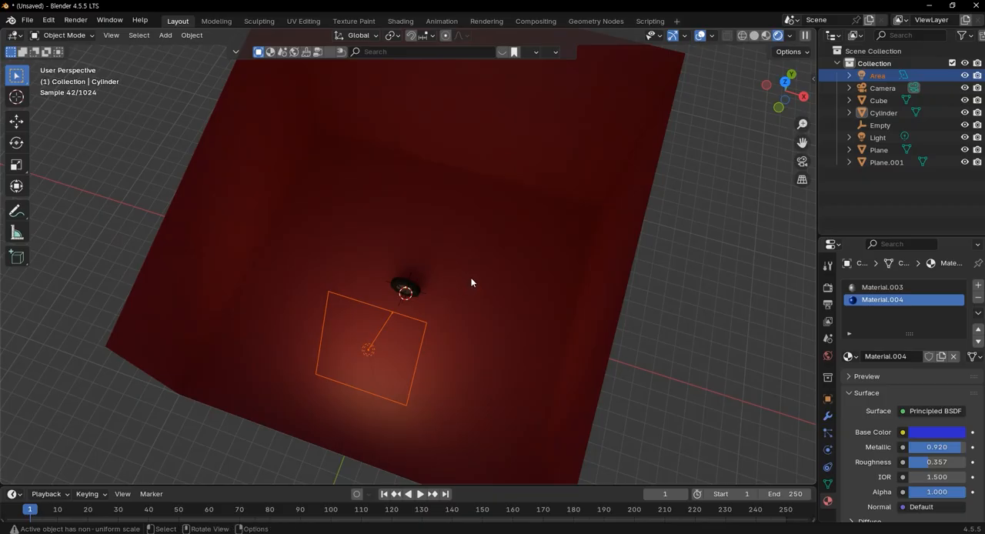
key("shift+a")
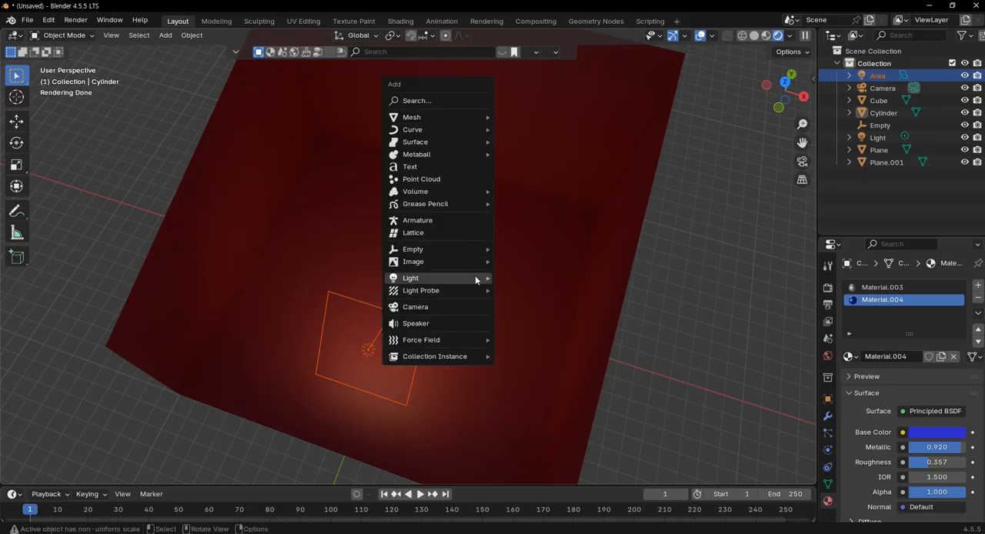
mouse_move(475, 277)
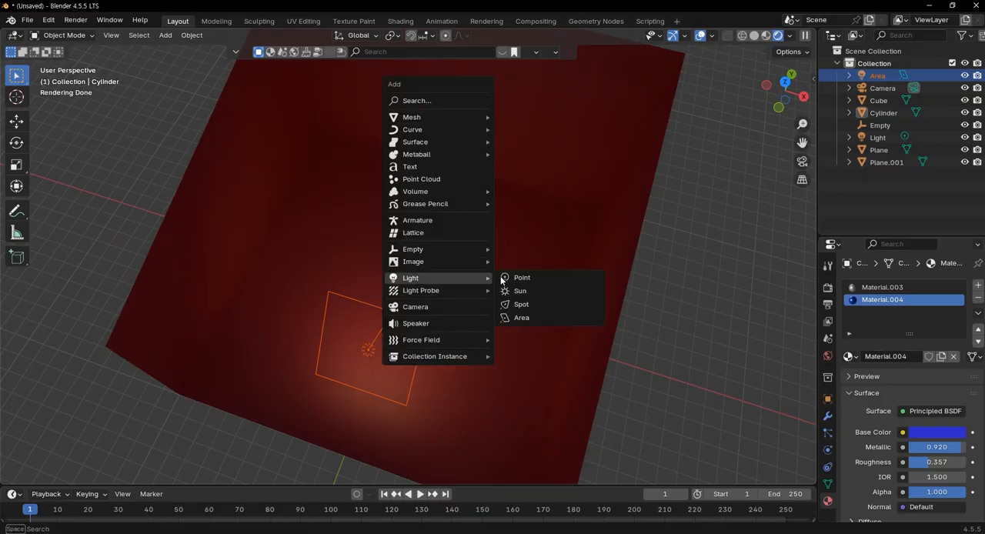
left_click(525, 317)
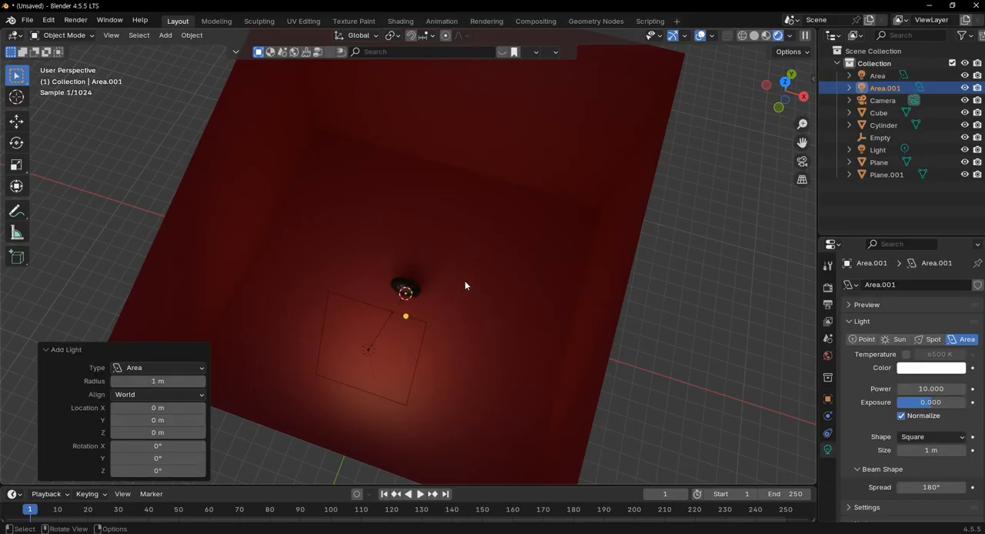
Move the new area light about 17.3 m along Y, behind the wheel
key("KP_7")
key("KP_5")
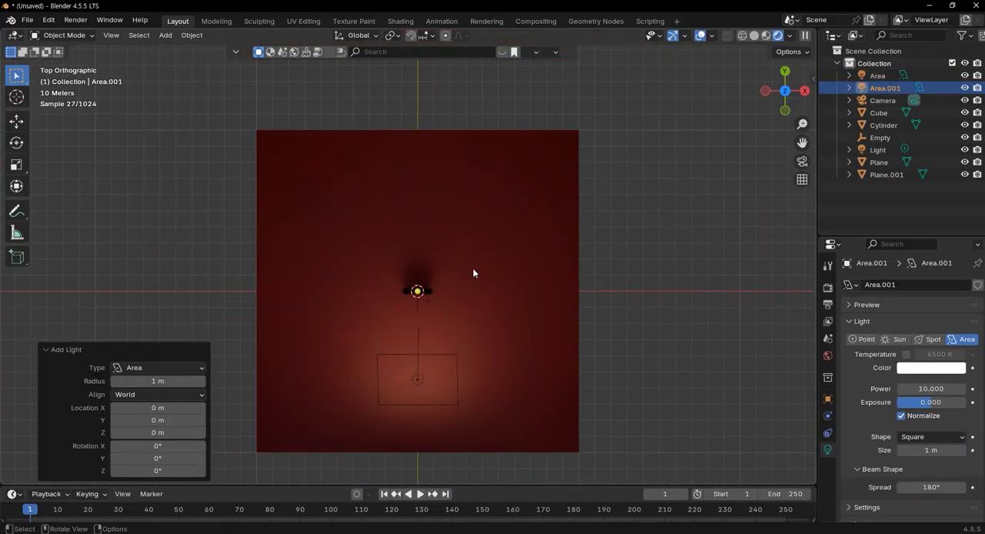
key("g")
key("y")
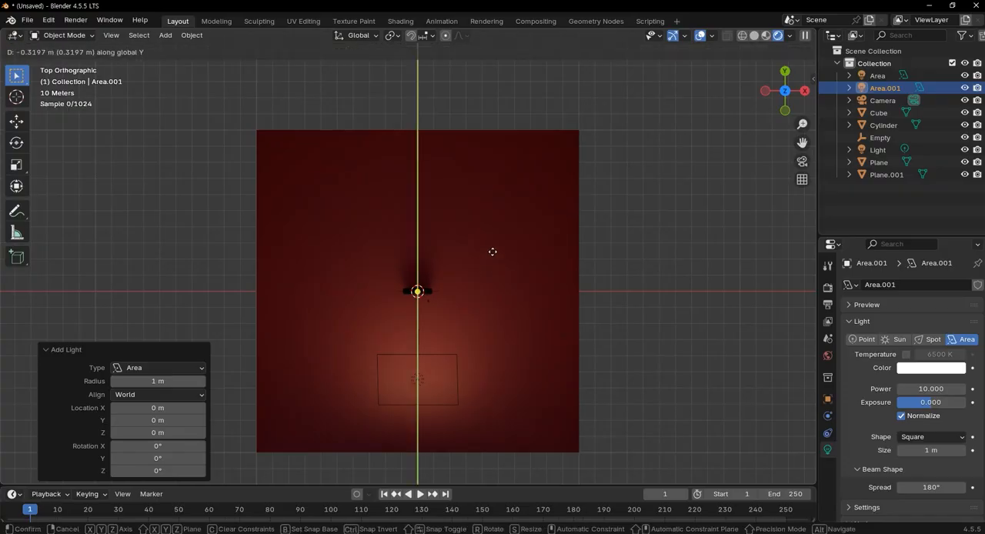
left_click(492, 241)
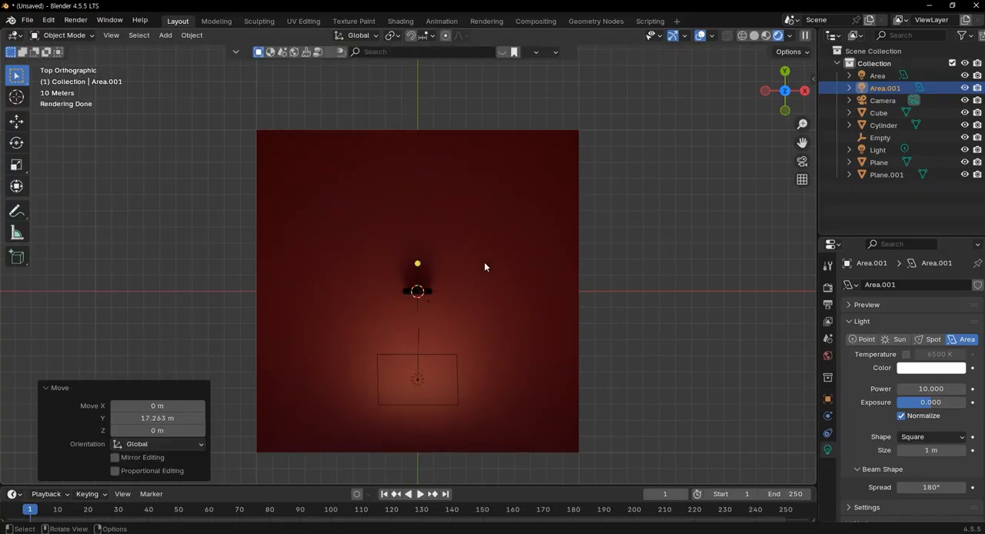
Raise the new area light about 74.2 m along Z, above the wheel
middle_click_drag(461, 259, 508, 200)
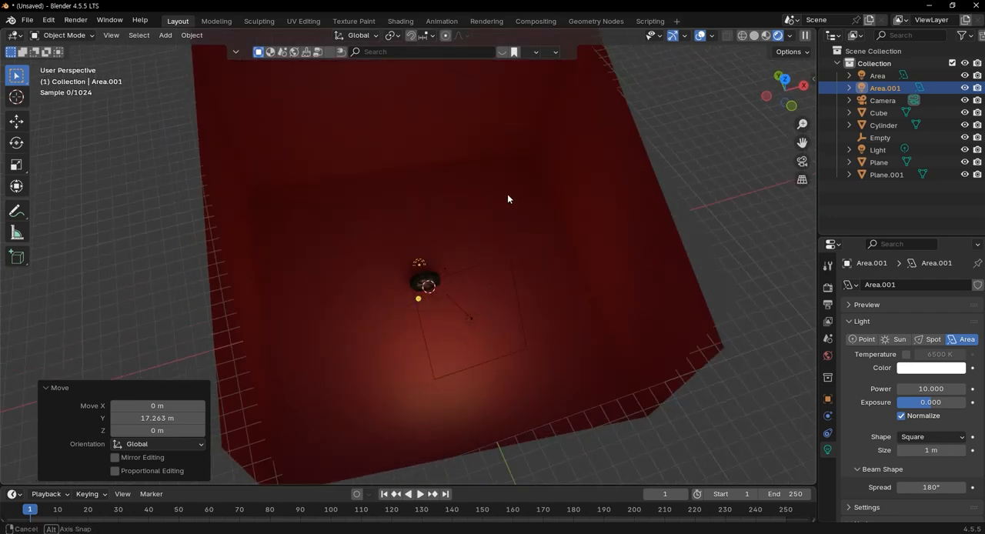
key("g")
key("z")
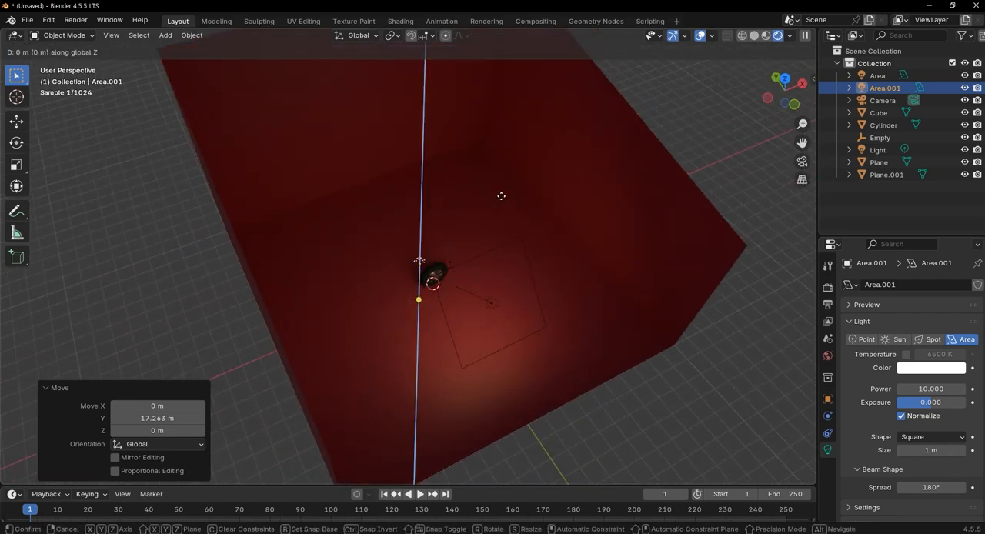
left_click(500, 114)
Enlarge the overhead area light to 21.2 m and aim it toward the wheel
middle_click_drag(497, 115, 435, 269)
key("KP_7")
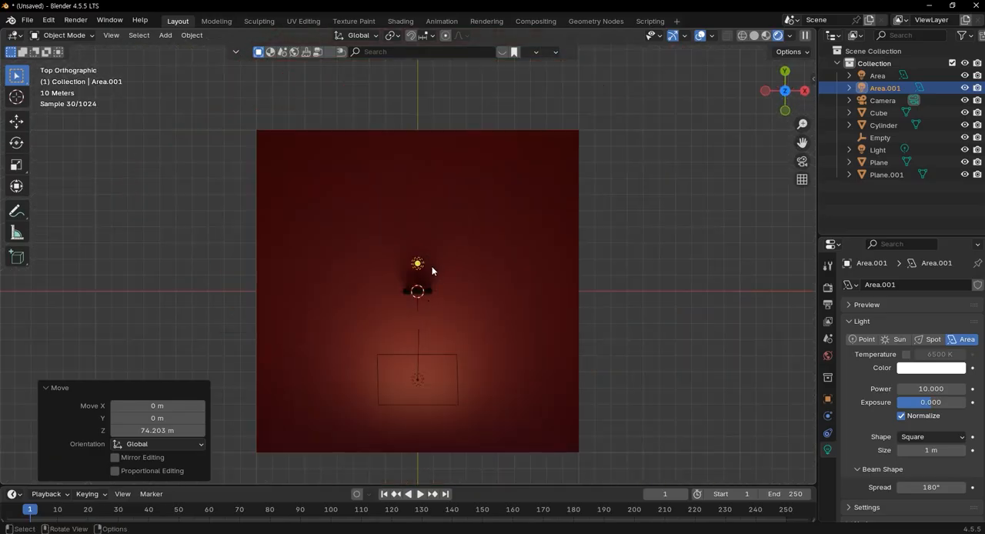
mouse_move(419, 265)
left_mouse_down()
mouse_move(451, 275)
mouse_move(426, 275)
left_mouse_up()
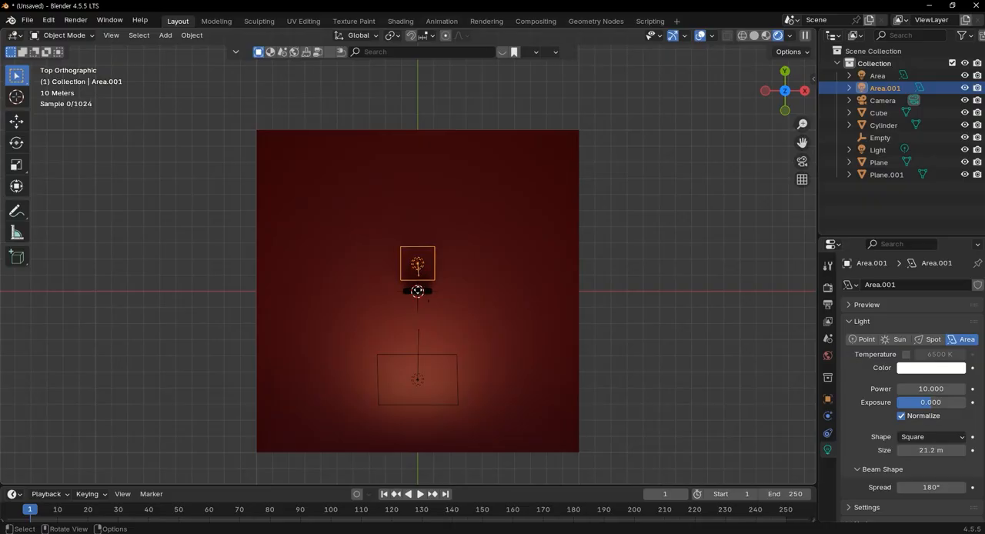
middle_click_drag(416, 316, 613, 285)
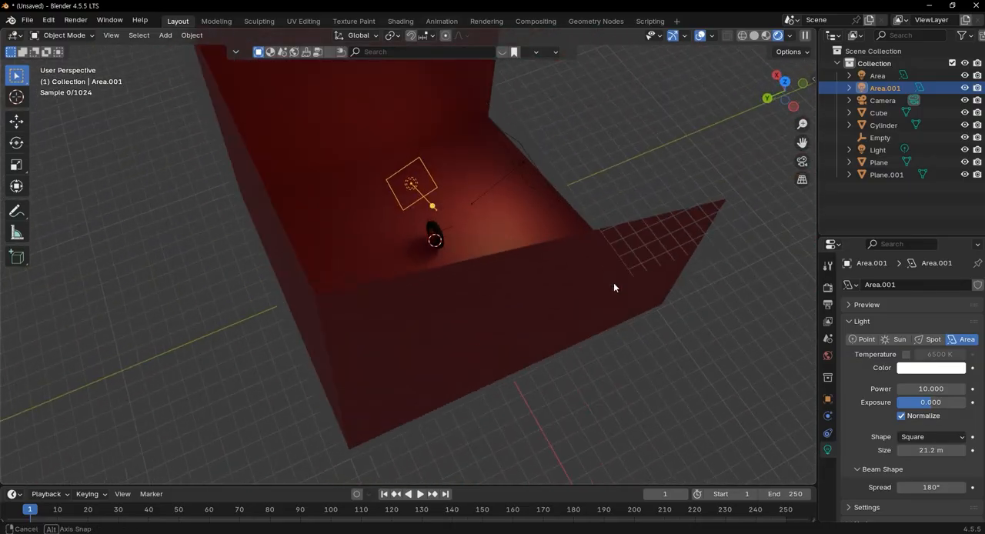
Move the overhead area light about 11.8 m farther back along Y
key("KP_7")
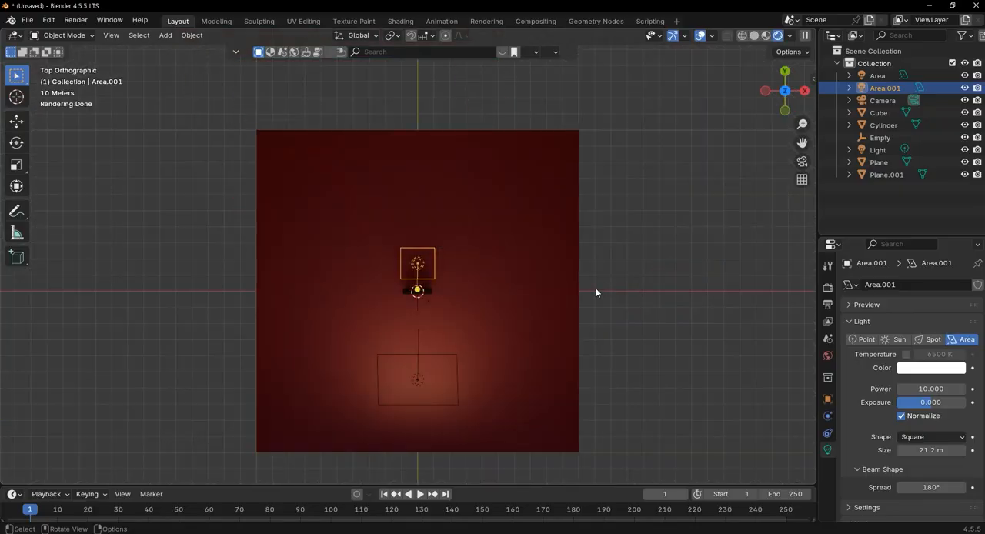
key("g")
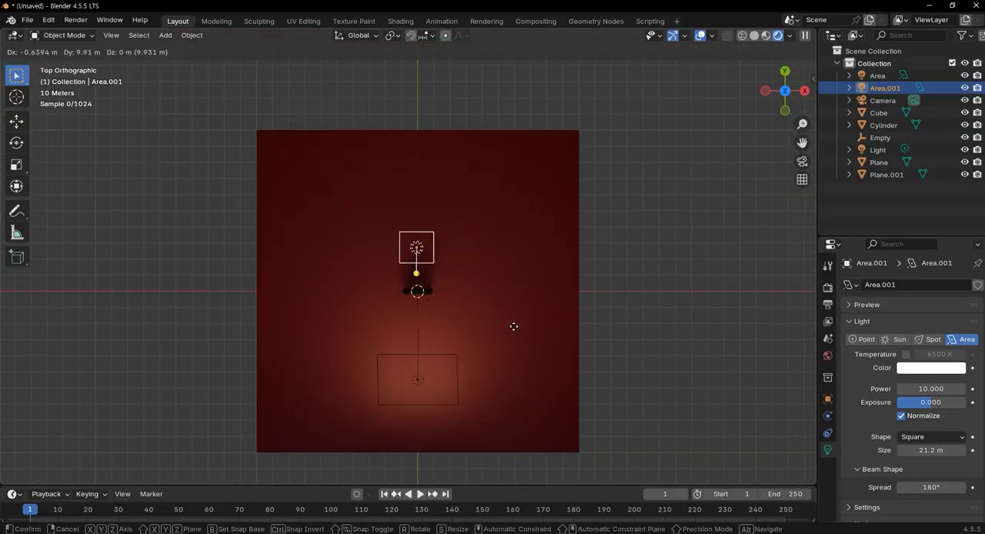
key("y")
left_click(512, 323)
Set the overhead area light's power to 1000
middle_click_drag(489, 284, 402, 253)
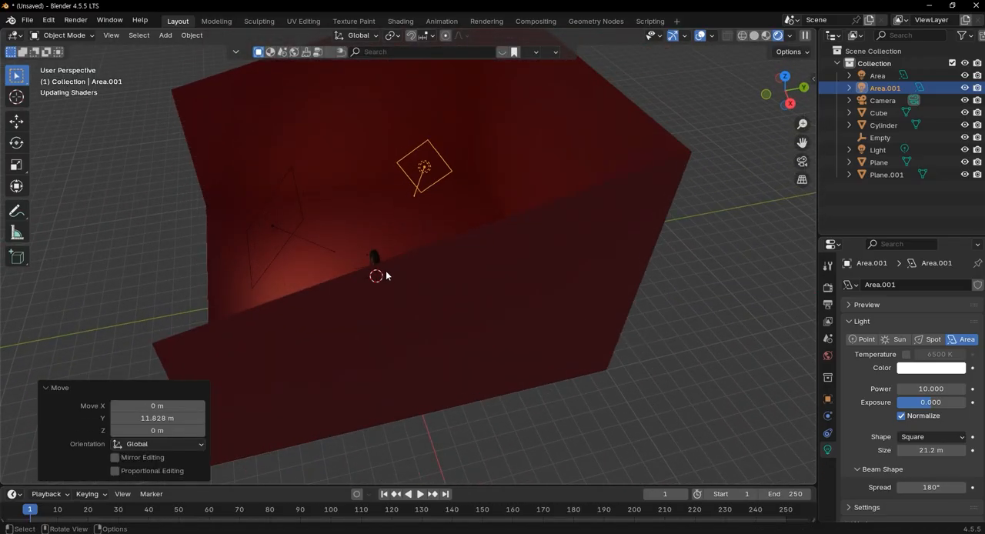
middle_click_drag(449, 225, 454, 288)
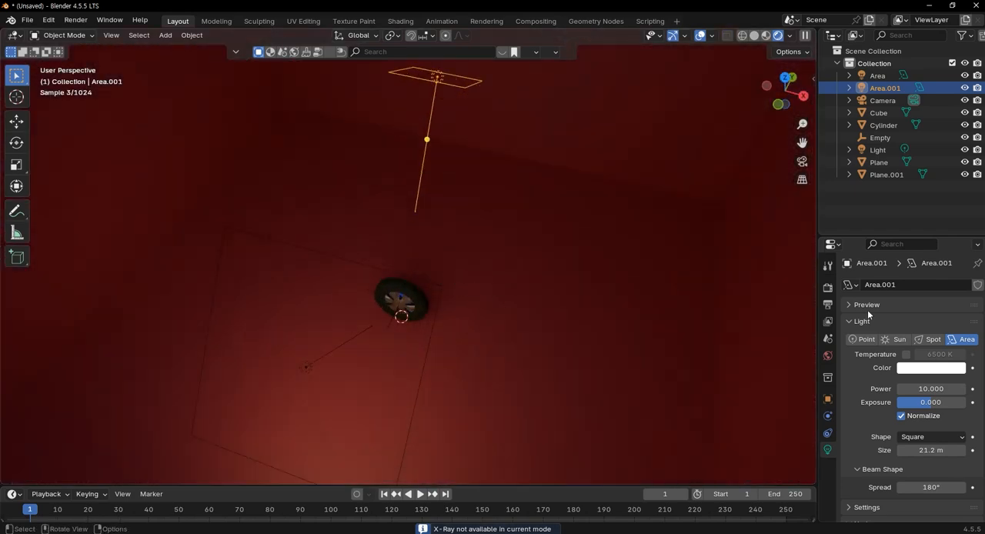
left_click(933, 387)
type("1000")
key("Return")
Select both area lights and lower them together about 19.2 m along Z
middle_click_drag(712, 345, 468, 266)
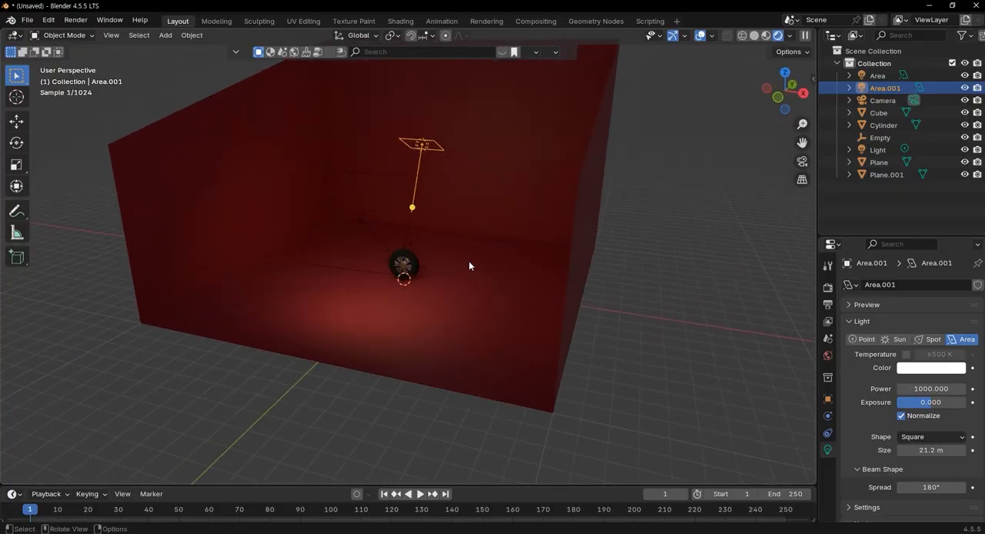
left_click(893, 76, "shift")
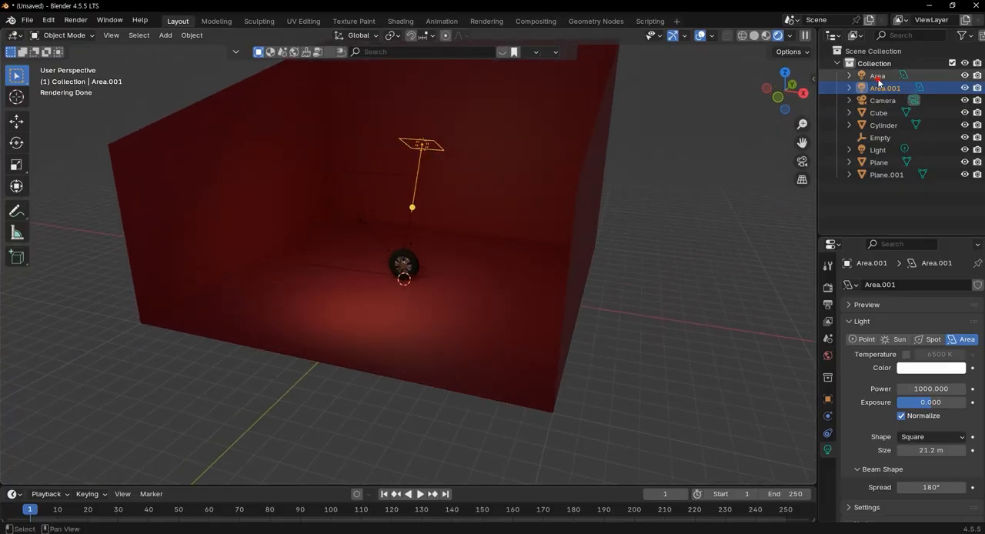
key("g")
key("z")
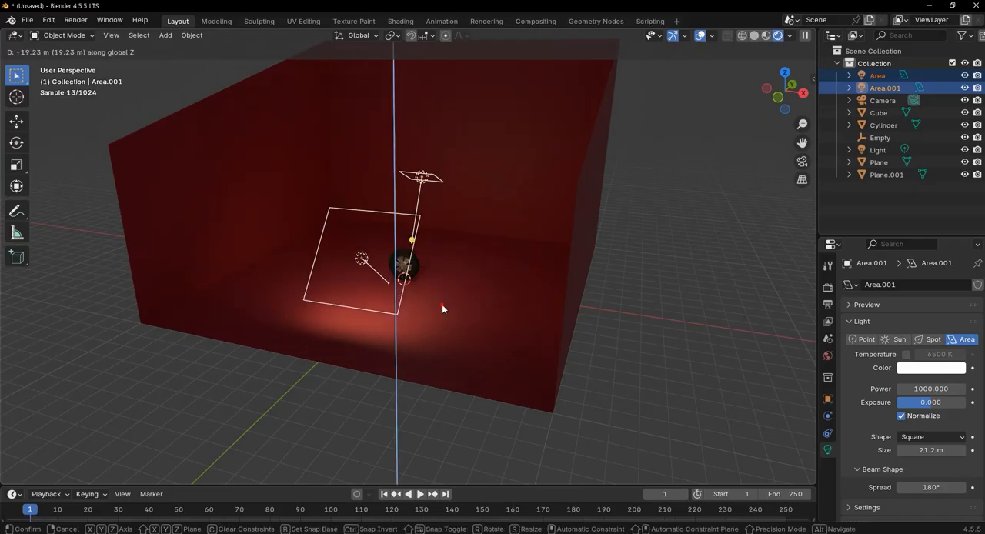
left_click(443, 302)
middle_click_drag(446, 282, 440, 265)
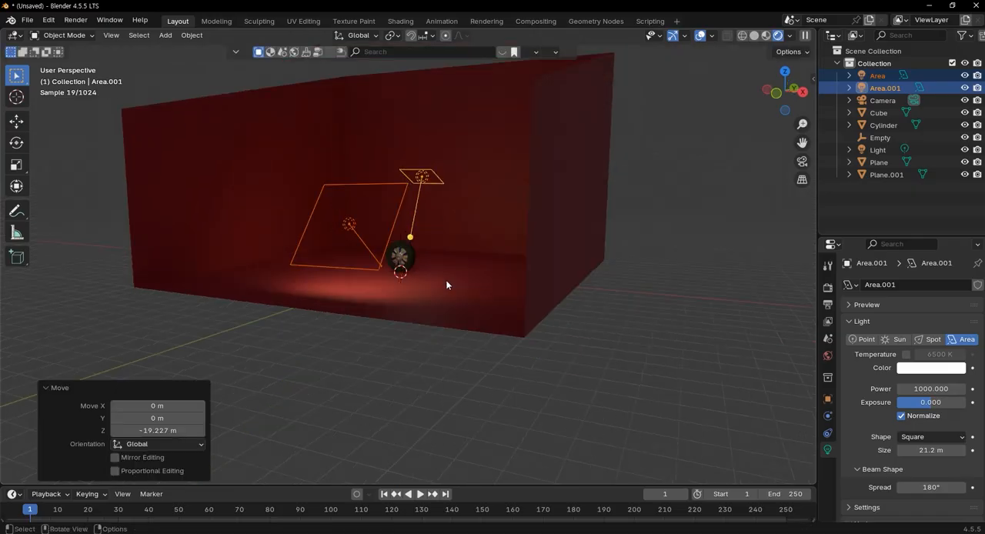
Select the backdrop cube around the wheel and hide it
left_click(398, 259)
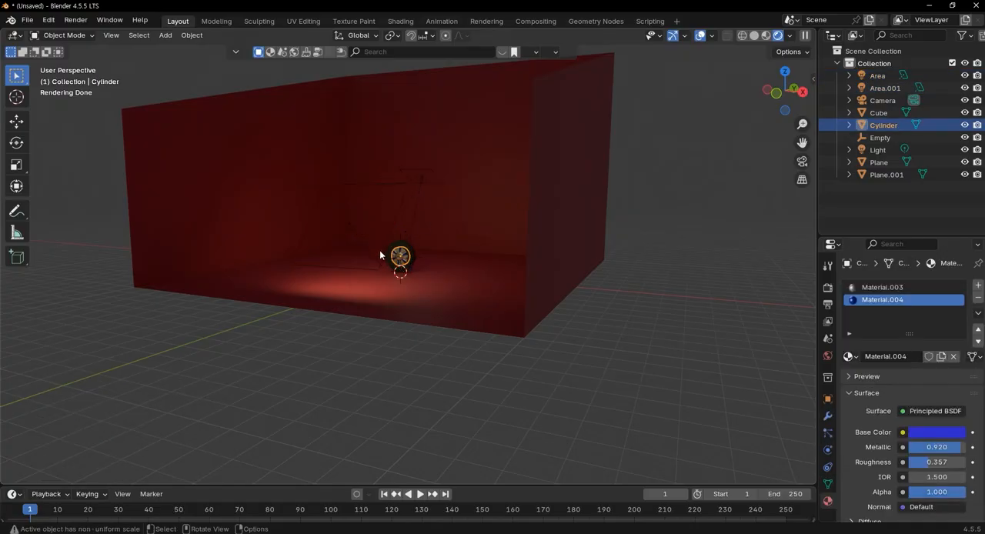
left_click(358, 231)
left_click(407, 237, "shift")
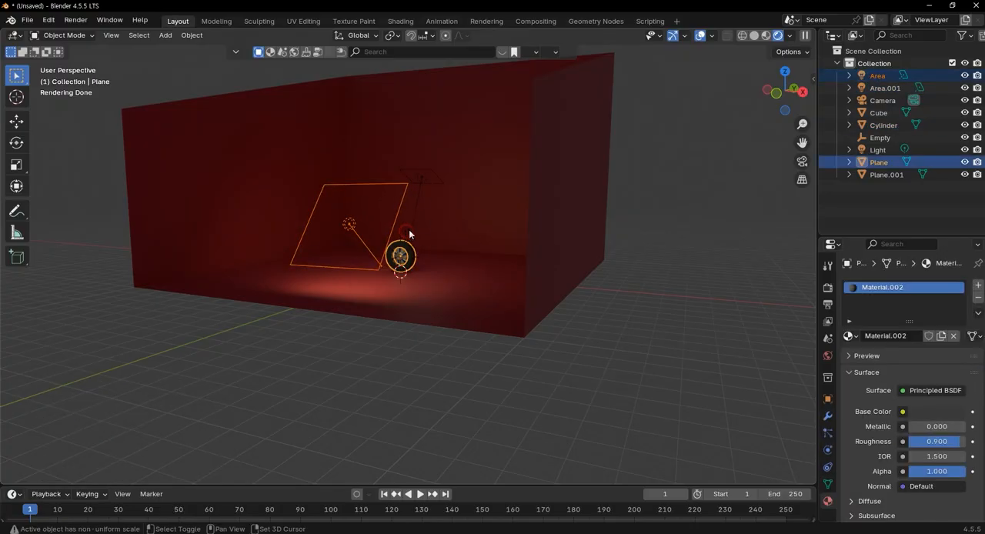
left_click(406, 236)
left_click(578, 231)
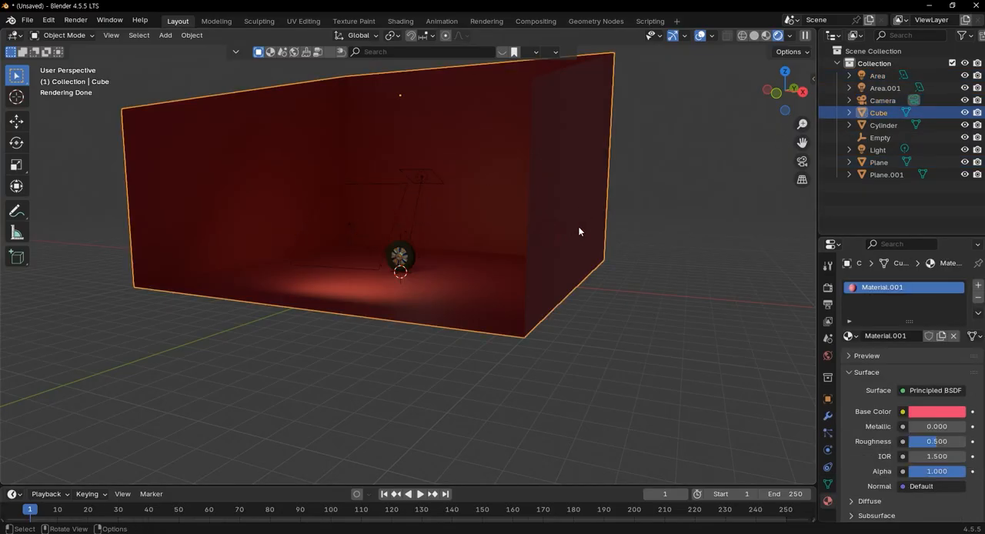
key("h")
Re-aim the large front area light higher, toward the wheel's center, working from the right side view
middle_click_drag(455, 248, 380, 251)
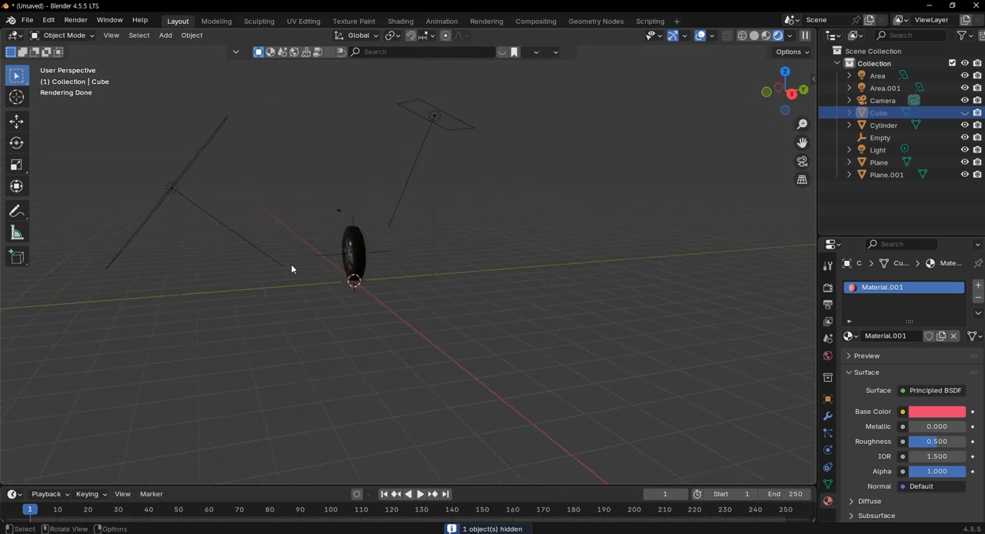
key("KP_3")
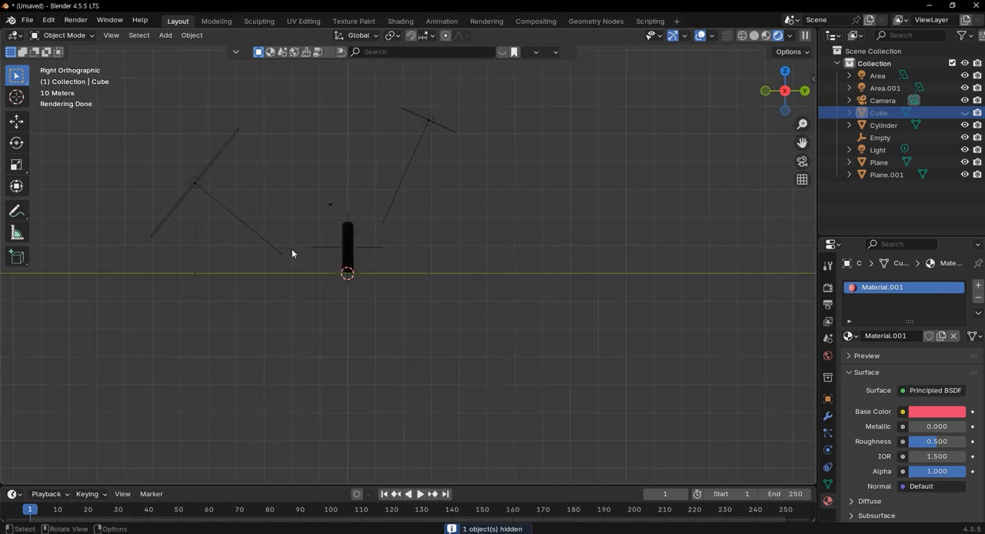
left_click(283, 254)
left_click_drag(283, 254, 280, 255)
left_click_drag(236, 223, 250, 212)
Adjust the aim of the area light behind the wheel so it points at the wheel
left_click(432, 139)
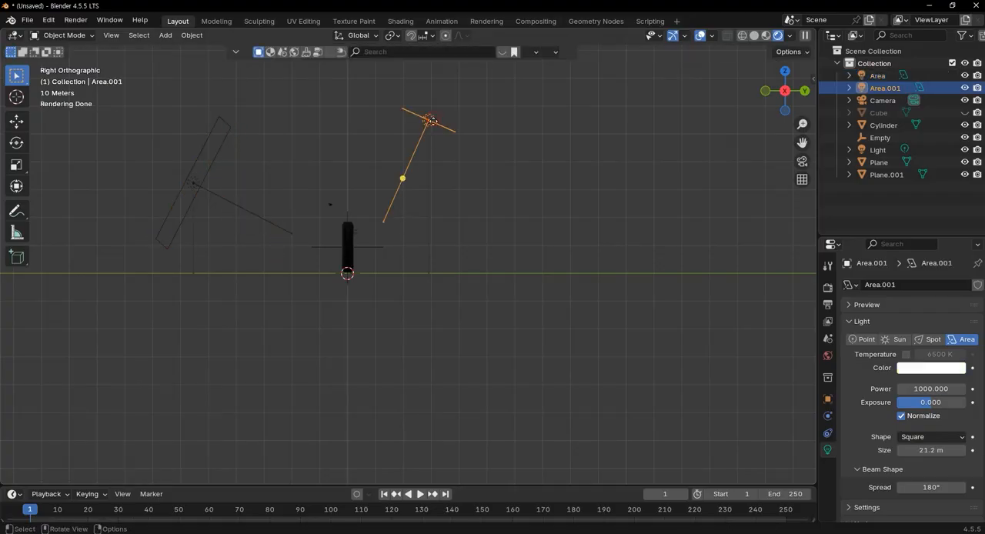
left_click_drag(402, 180, 372, 206)
left_click(376, 247)
Change the colour of the large area light in front of the wheel to a pale cream
middle_click_drag(397, 267, 426, 292)
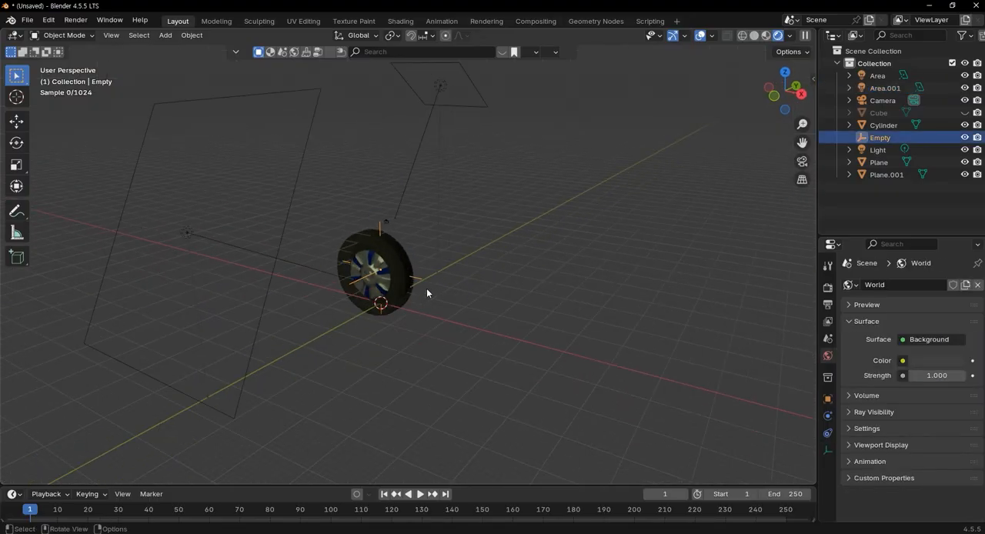
left_click(903, 75)
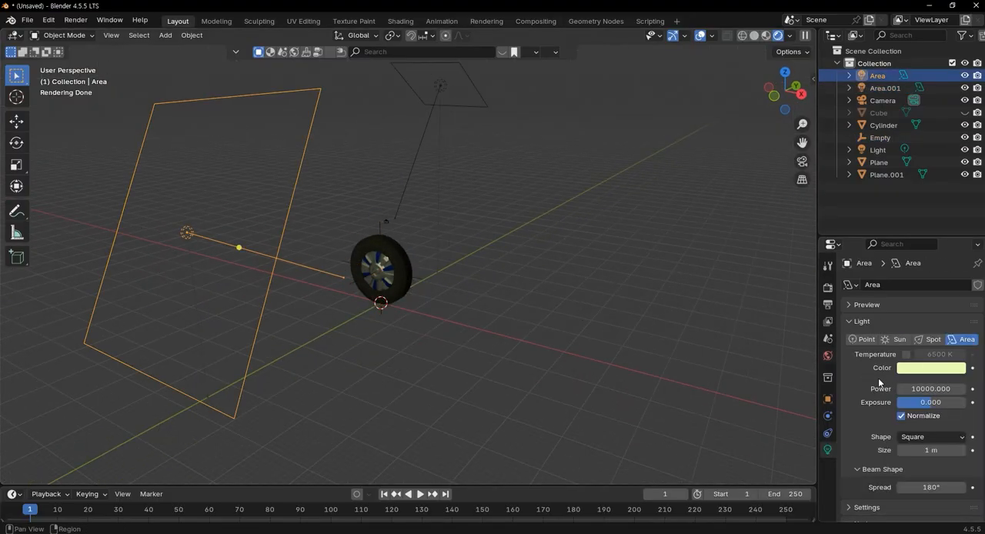
left_click(921, 367)
left_click_drag(884, 229, 890, 232)
Set the power of the area light above and behind the wheel to 3000
left_click(449, 106)
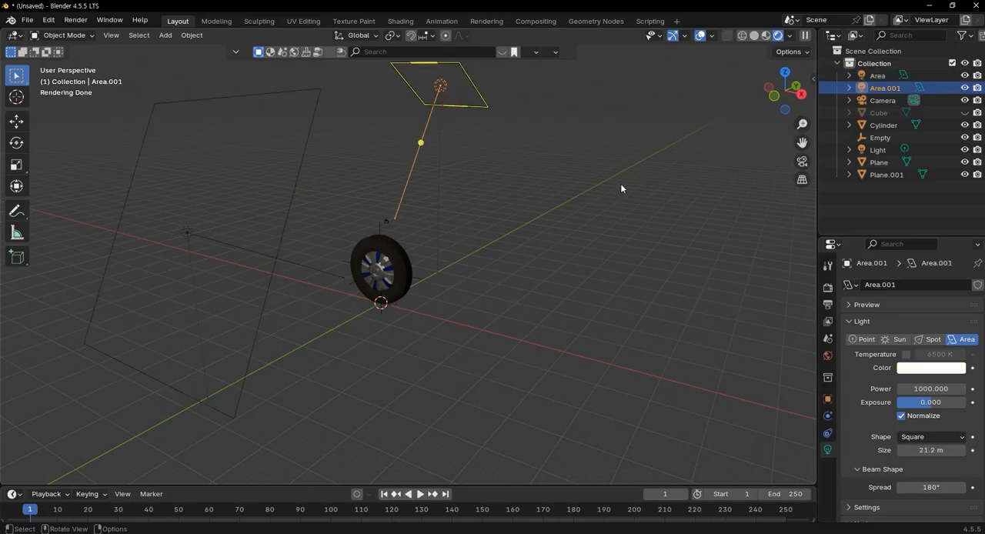
double_click(927, 388)
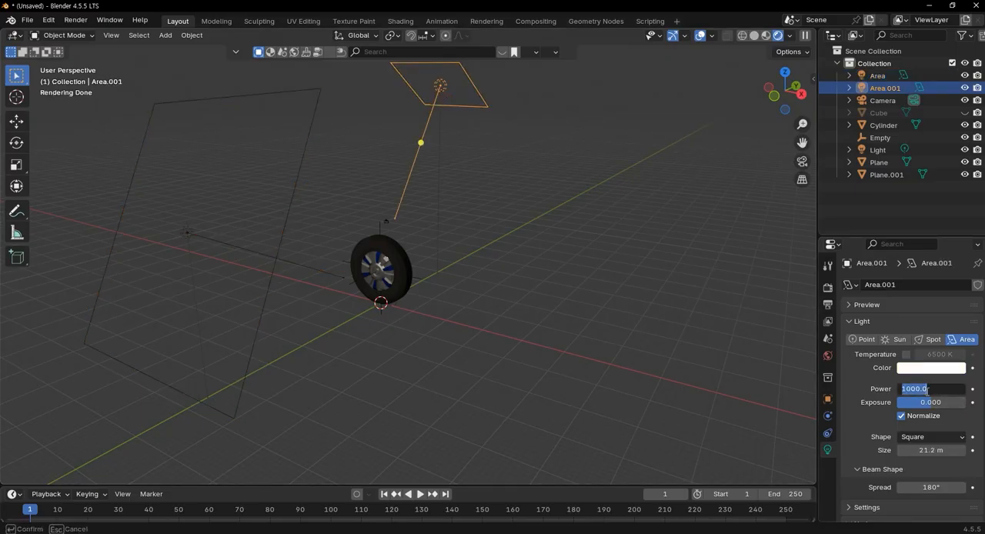
left_click(944, 392)
left_click_drag(954, 388, 890, 389)
type("3000")
key("Return")
Enlarge the front area light to a size of about 1.51 m
scroll(491, 271, "up", 4)
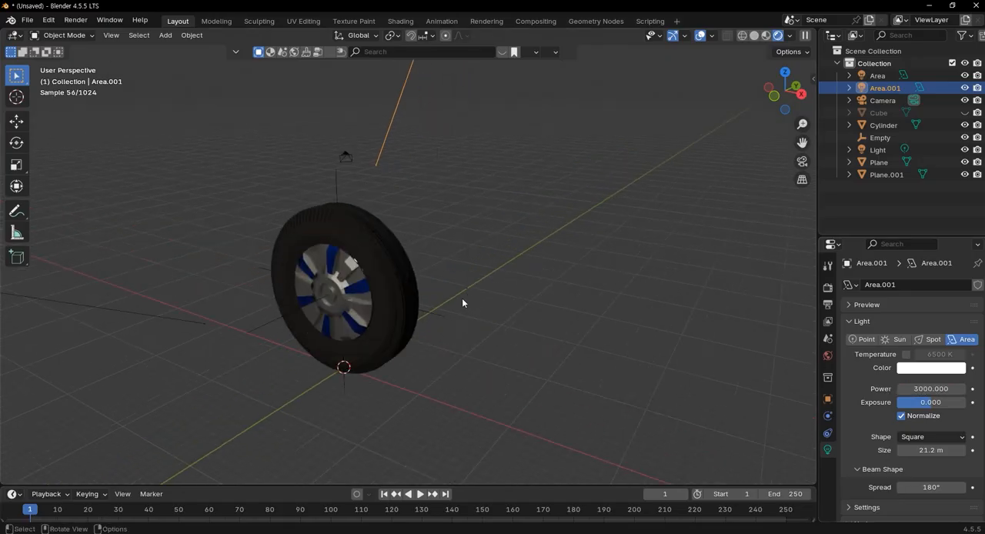
scroll(473, 302, "down", 2)
scroll(450, 303, "up", 1)
scroll(450, 303, "down", 4)
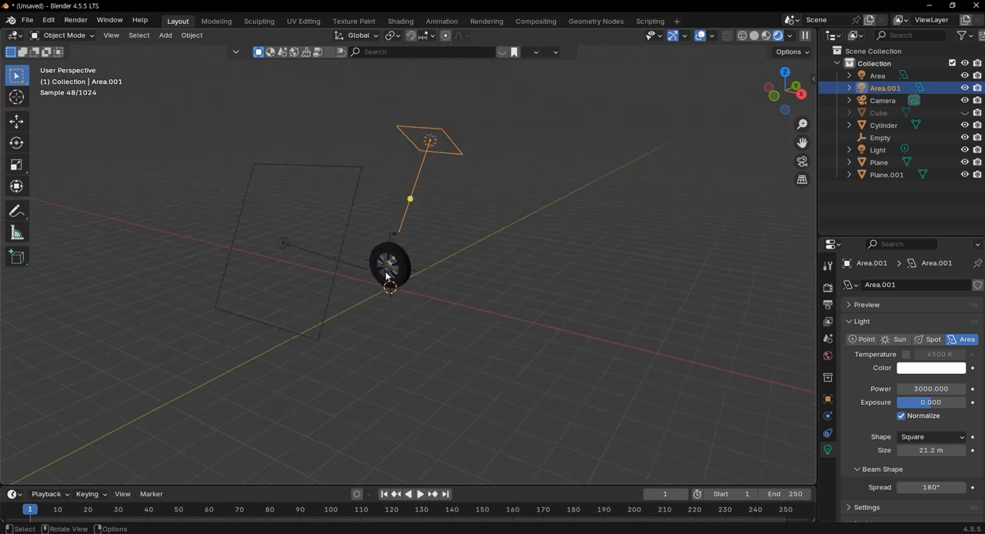
left_click(348, 266)
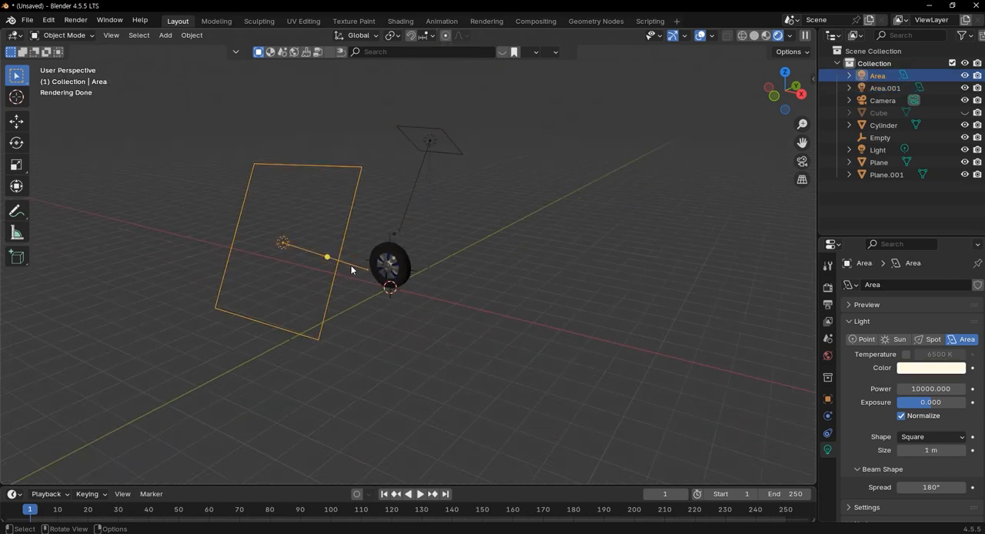
left_click_drag(339, 263, 377, 269)
middle_click_drag(429, 283, 440, 285)
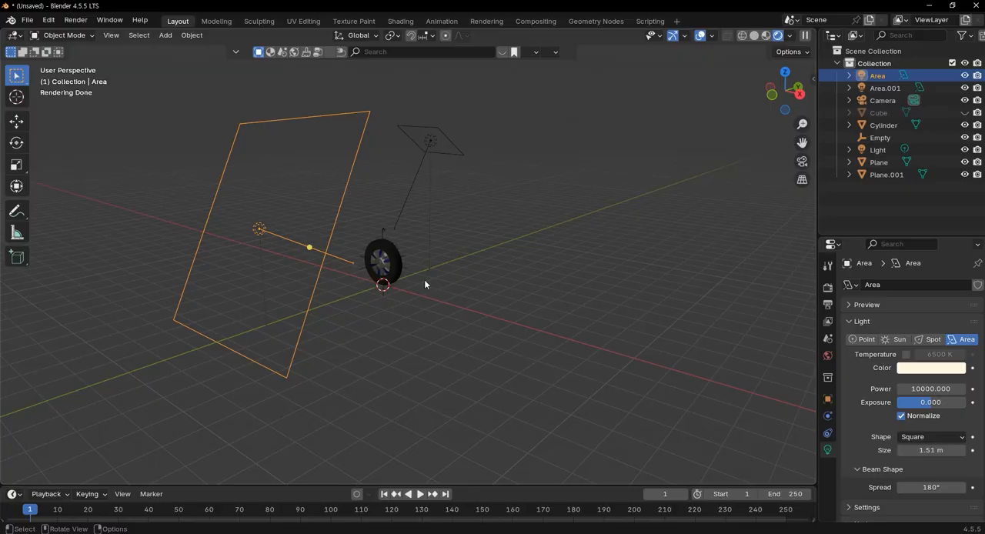
Unhide the red backdrop cube and inspect how the lights fall on the wheel and floor
key("alt+h")
scroll(373, 283, "up", 3)
middle_click_drag(373, 284, 443, 332)
scroll(449, 308, "up", 6)
scroll(468, 321, "down", 2)
scroll(485, 342, "down", 5)
scroll(444, 332, "up", 2)
middle_click_drag(484, 370, 432, 326, "shift")
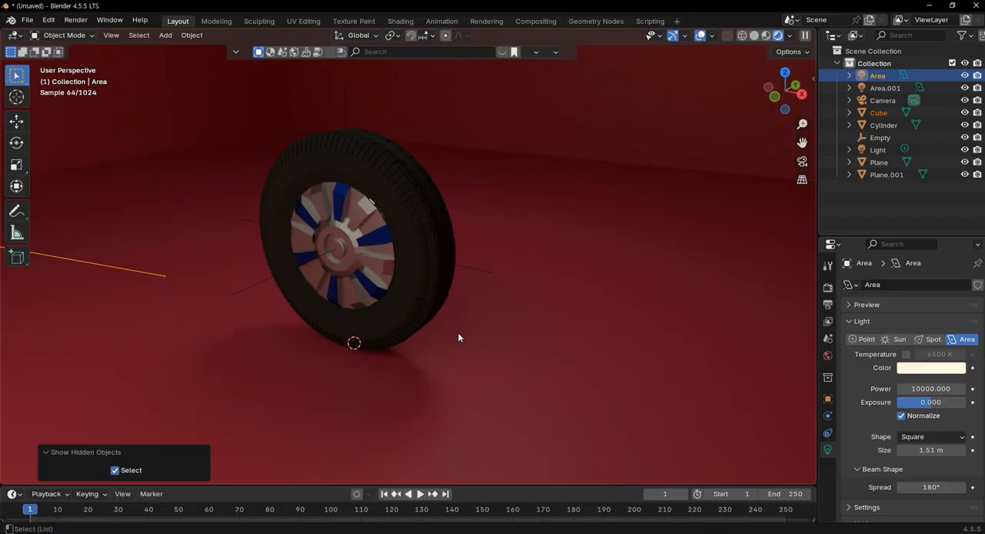
Check the framing of the wheel and backdrop through the scene camera, comparing it with the free perspective view
key("KP_0")
scroll(473, 327, "down", 2)
left_click(470, 335)
middle_click_drag(469, 336, 558, 344)
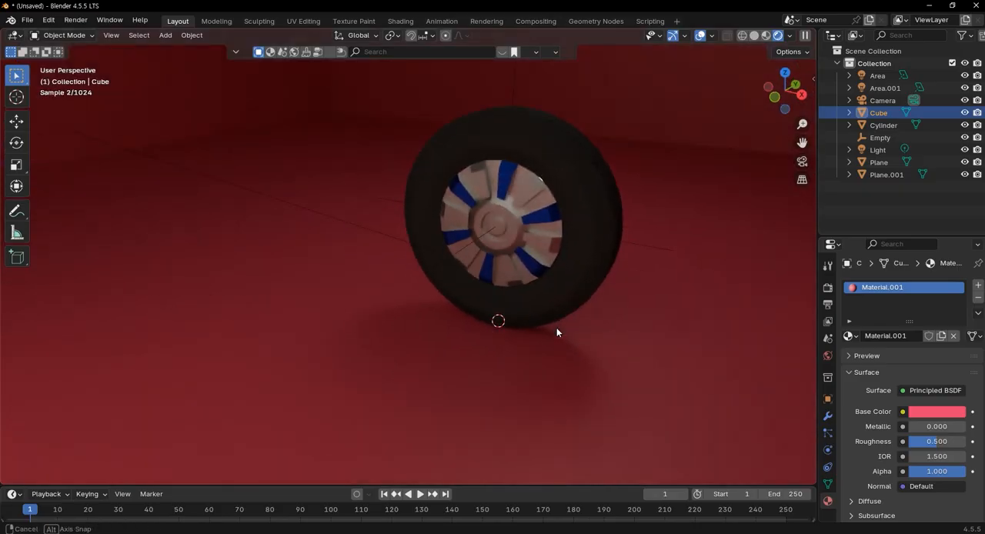
key("KP_0")
key("KP_0")
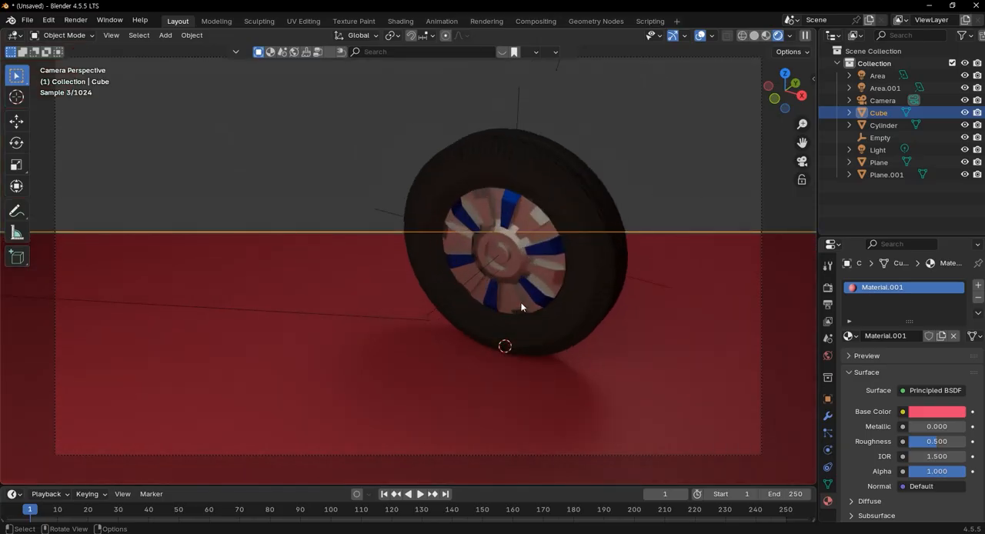
middle_click_drag(524, 307, 531, 303)
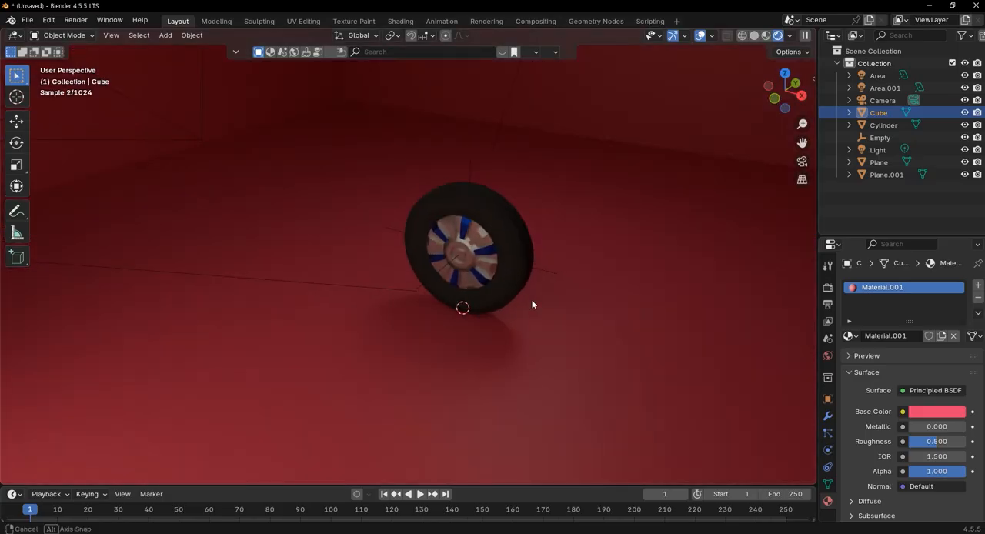
key("KP_0")
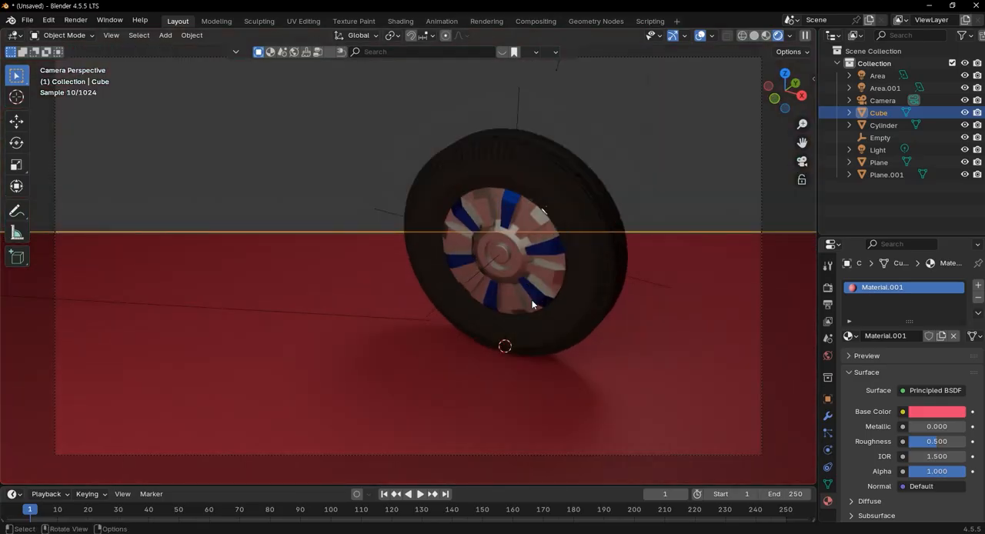
Render a still image of the wheel scene from the camera
middle_click_drag(589, 356, 600, 327)
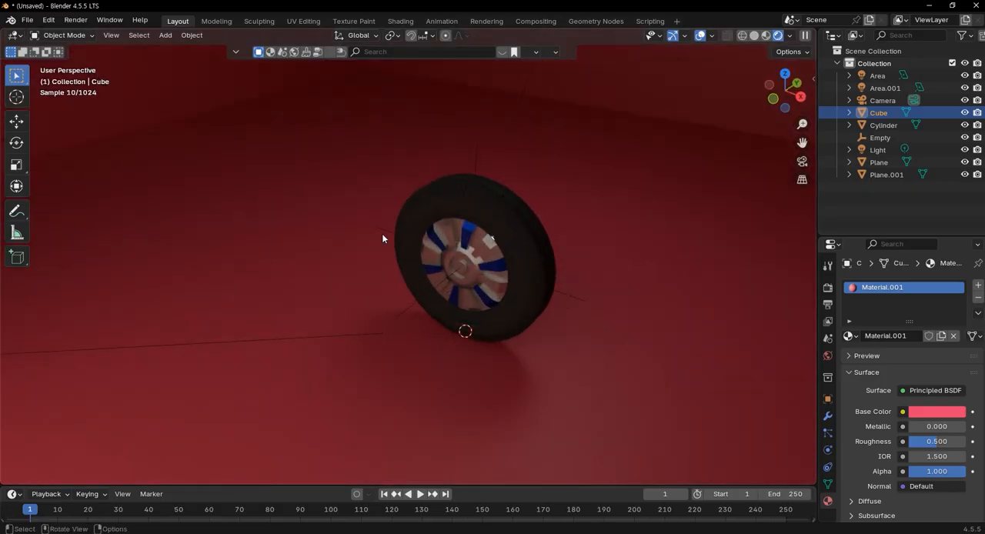
left_click(75, 20)
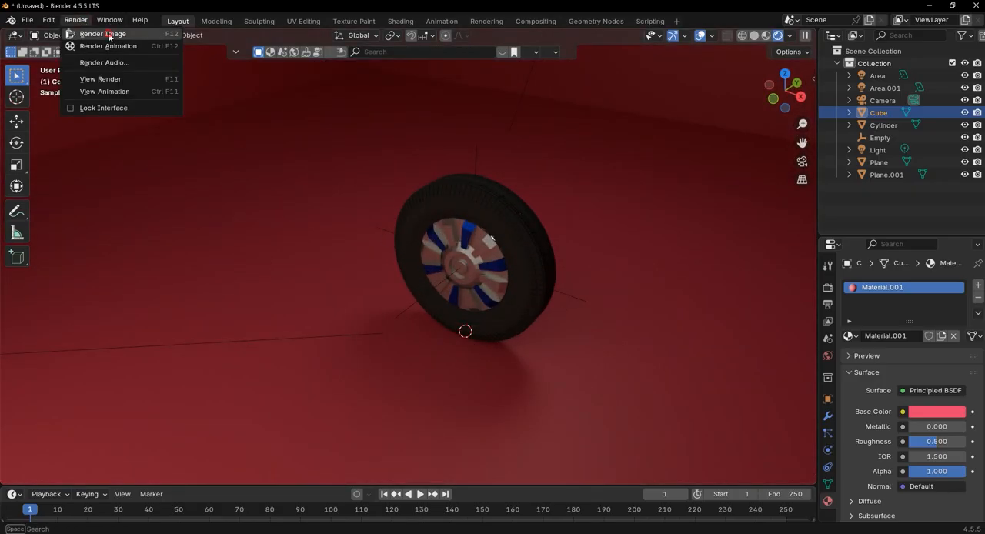
left_click(101, 34)
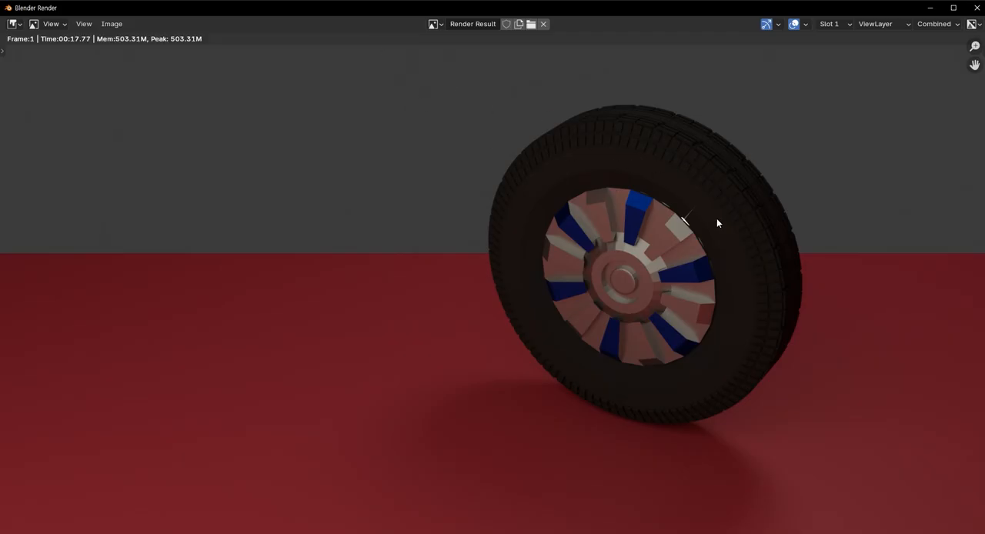
Examine the rendered image up close and as a whole, checking the rim, tire tread, shadow and background
scroll(714, 245, "down", 1)
scroll(712, 244, "up", 3)
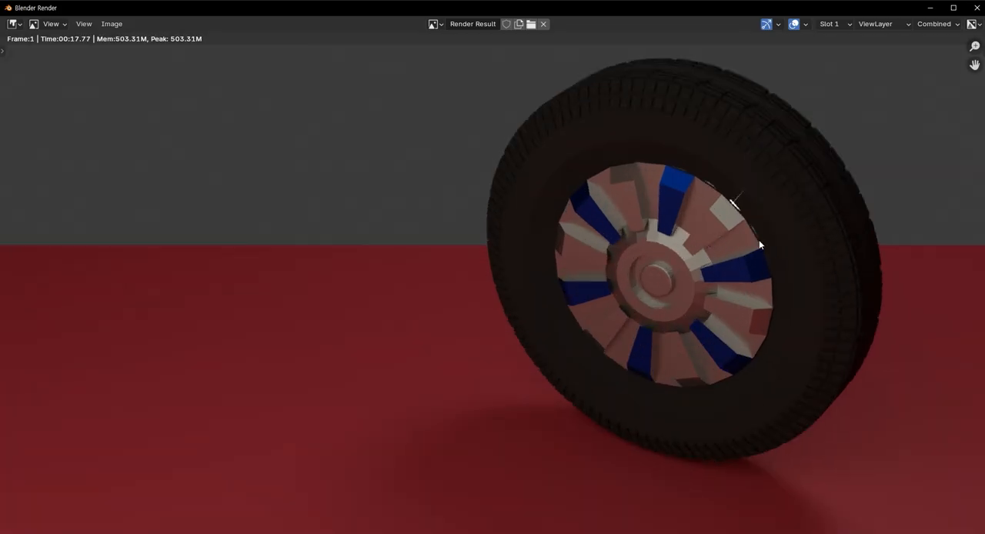
scroll(768, 244, "up", 1)
scroll(774, 256, "down", 1)
middle_click_drag(774, 255, 543, 218)
scroll(635, 243, "down", 3)
middle_click_drag(643, 246, 692, 266)
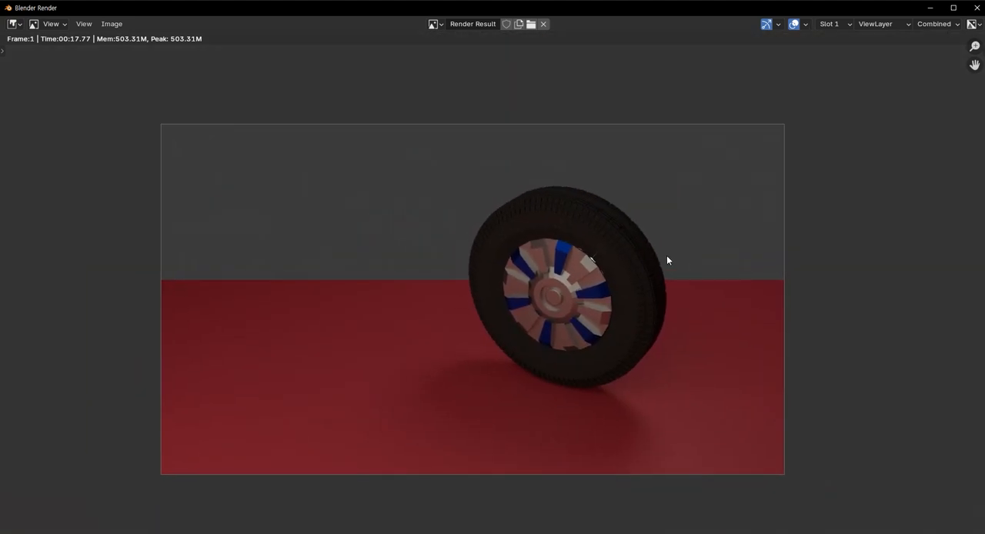
scroll(685, 238, "up", 2)
middle_click_drag(716, 244, 764, 245)
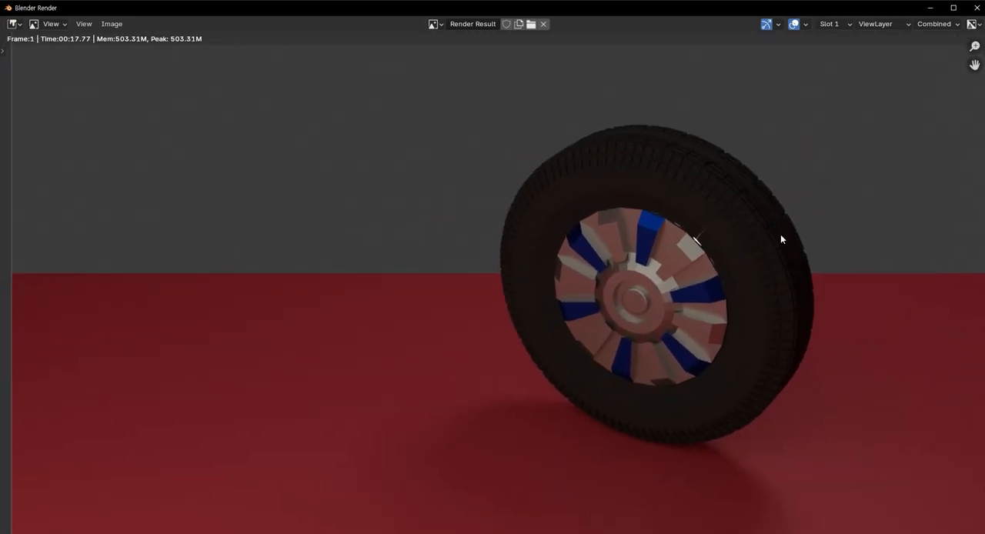